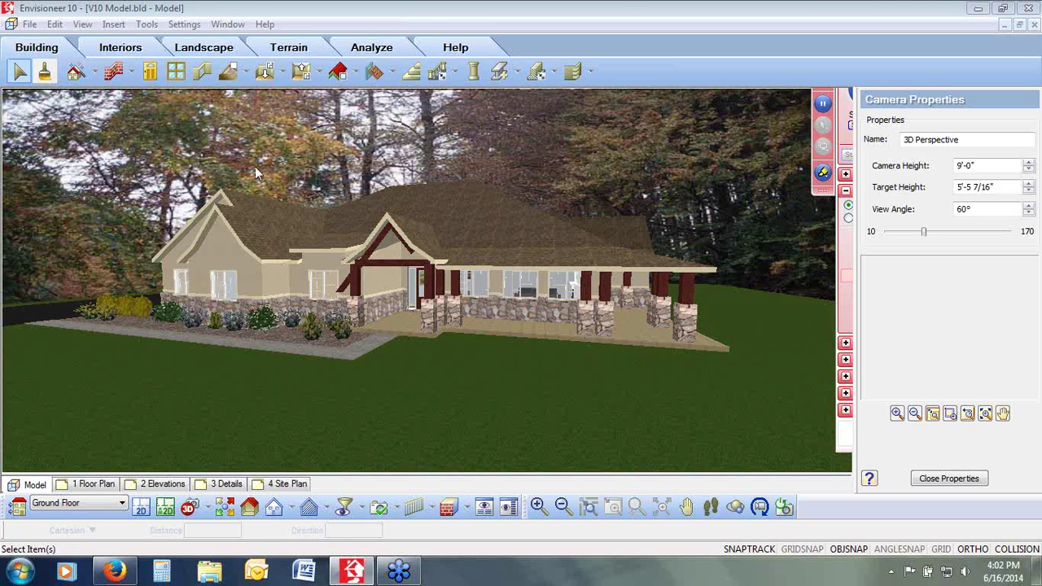
In the 2D ground floor plan, insert a structural floor by perimeter using the 2 x 10 Floor System w/3/4" Plywood at 0" base height
left_click(243, 74)
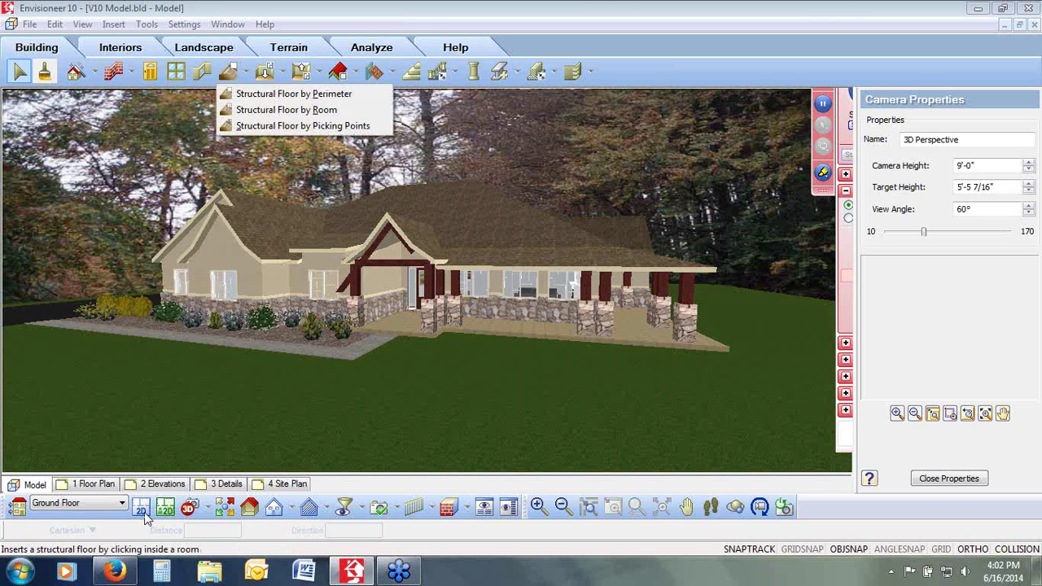
left_click(142, 507)
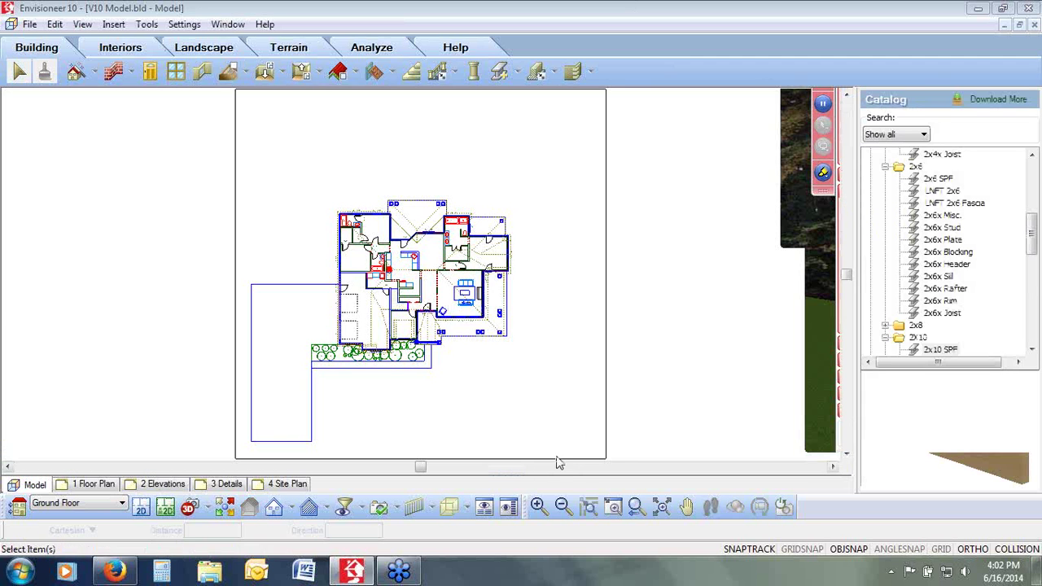
left_click(619, 509)
mouse_move(519, 197)
left_mouse_down()
mouse_move(382, 371)
mouse_move(331, 361)
left_mouse_up()
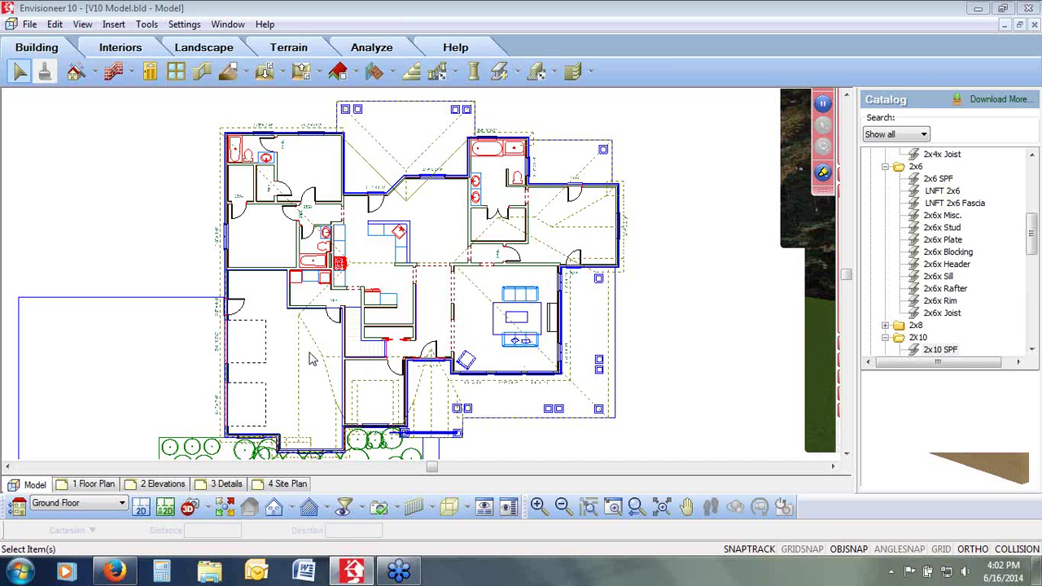
left_click(248, 73)
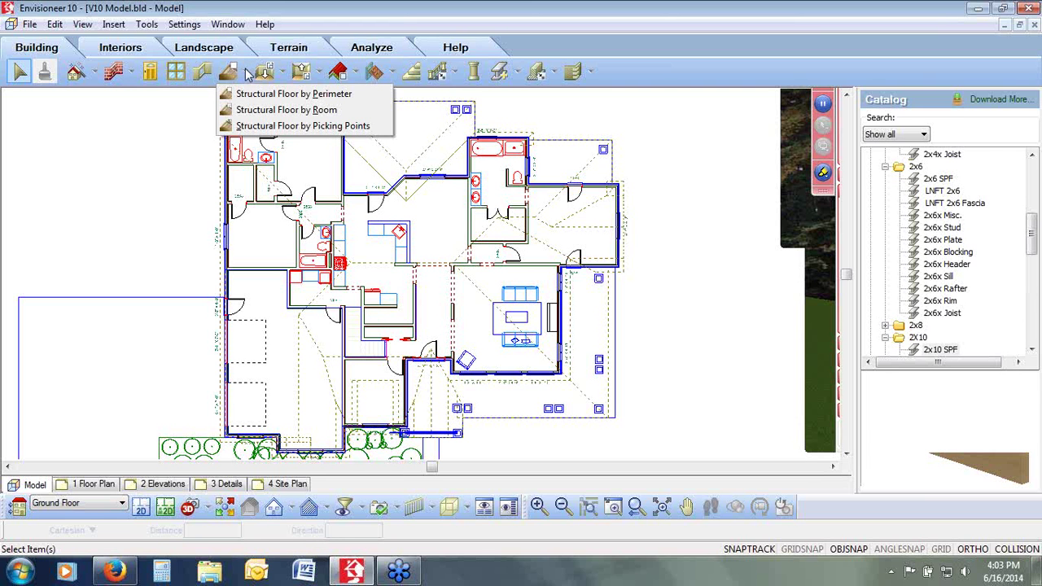
left_click(255, 96)
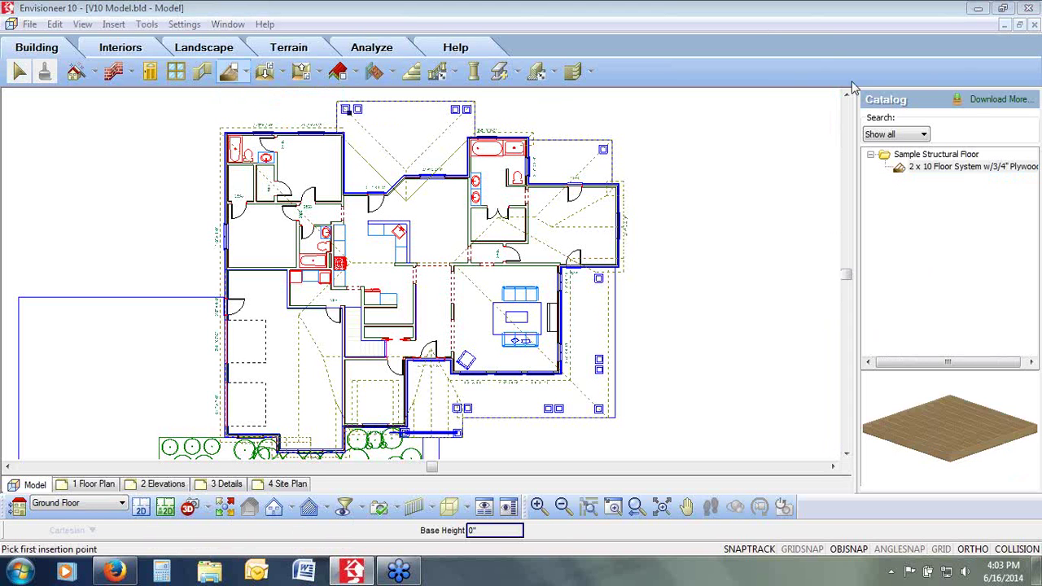
left_click(934, 168)
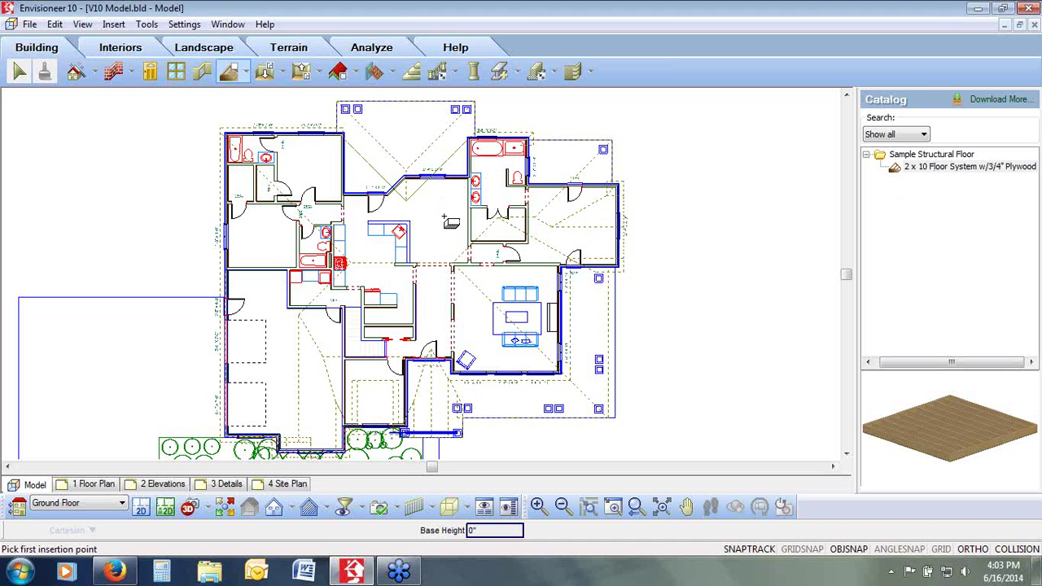
left_click(445, 217)
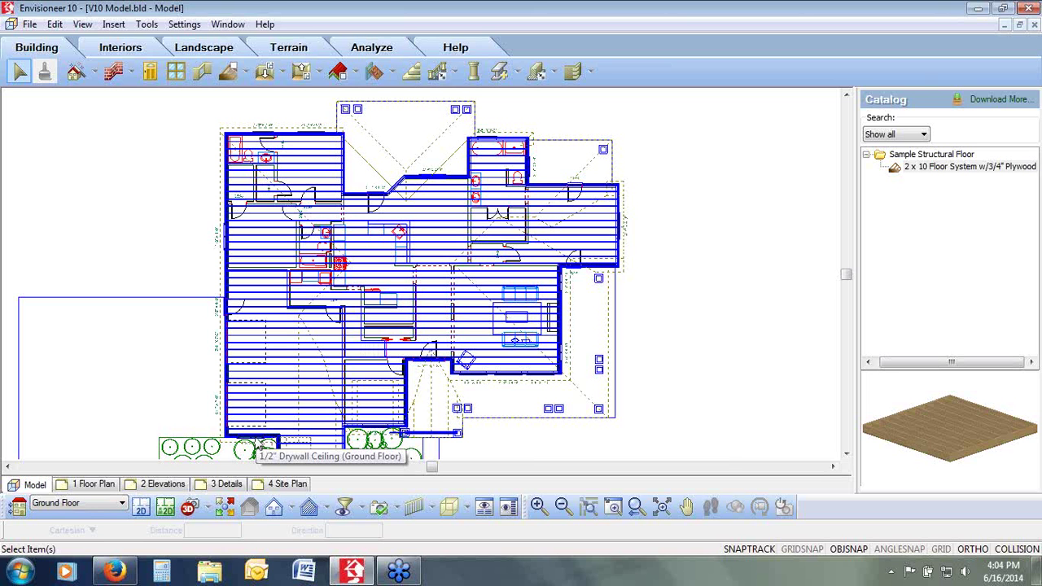
Try to pick the new structural floor from the overlapping elements at the garage's shorter front wall
left_click(259, 441)
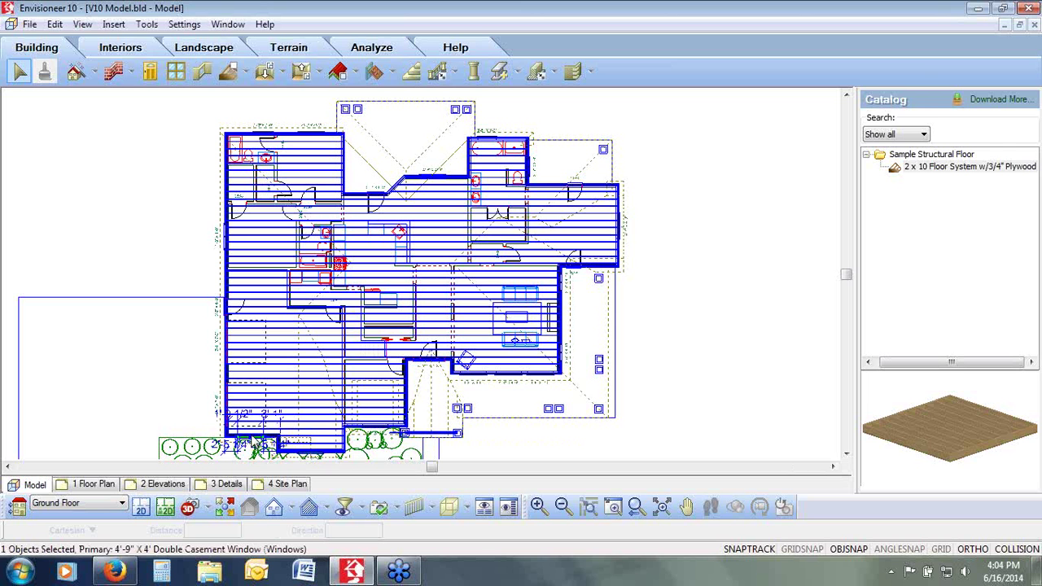
left_click(252, 434)
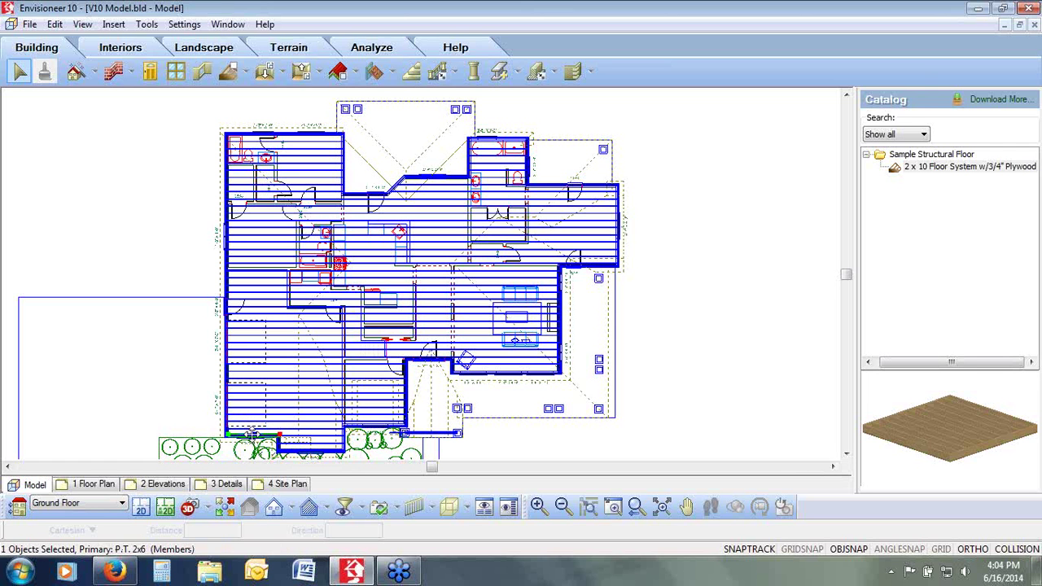
left_click(252, 434)
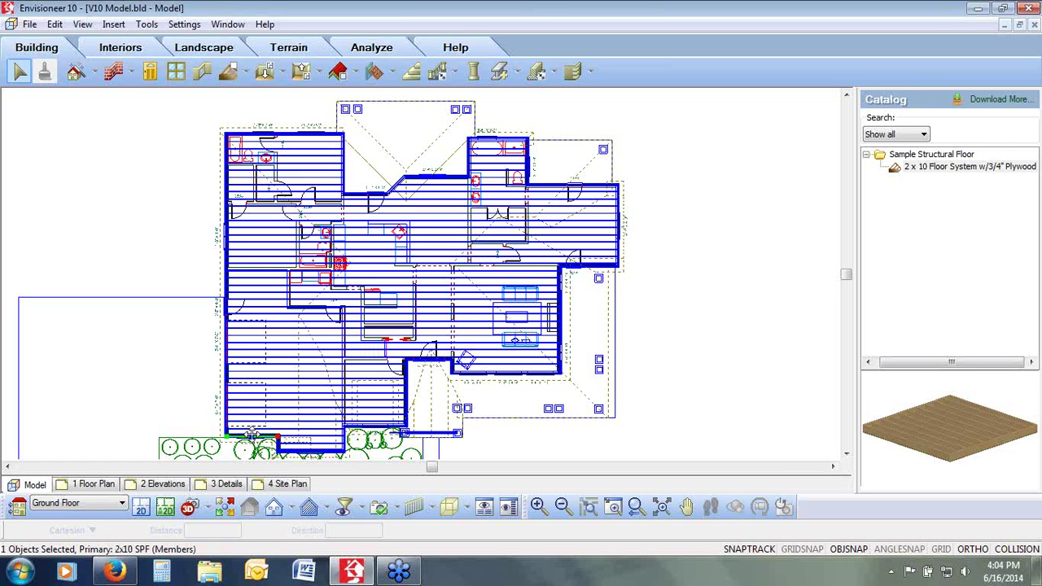
left_click(253, 434)
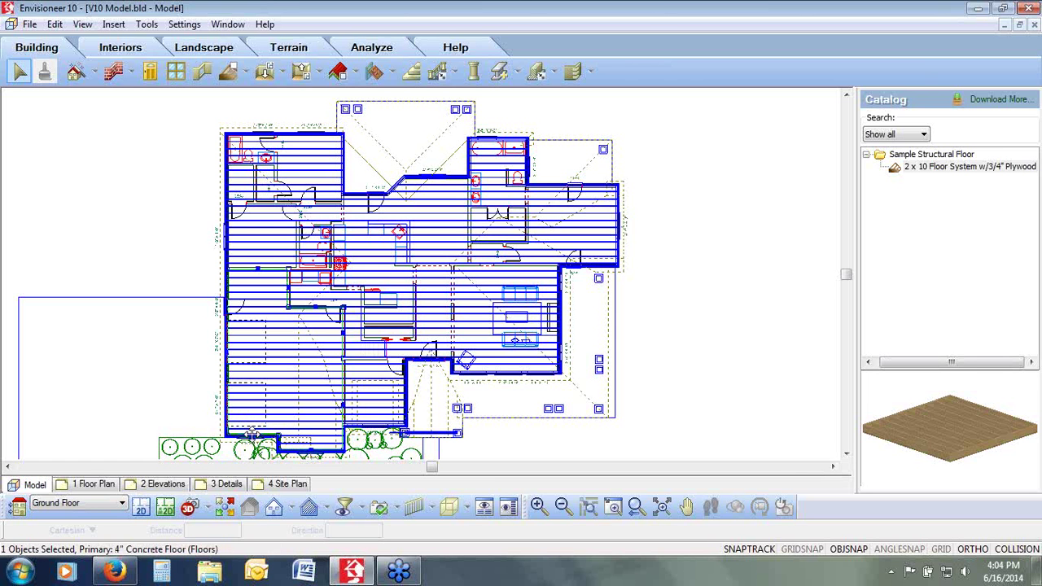
left_click(253, 434)
left_click(252, 434)
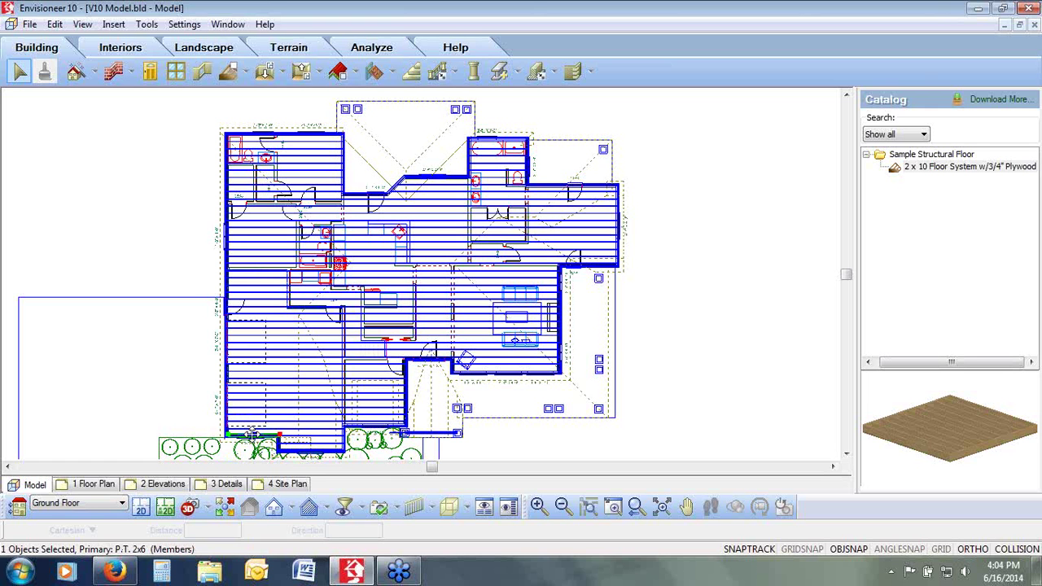
left_click(253, 434)
left_click(252, 434)
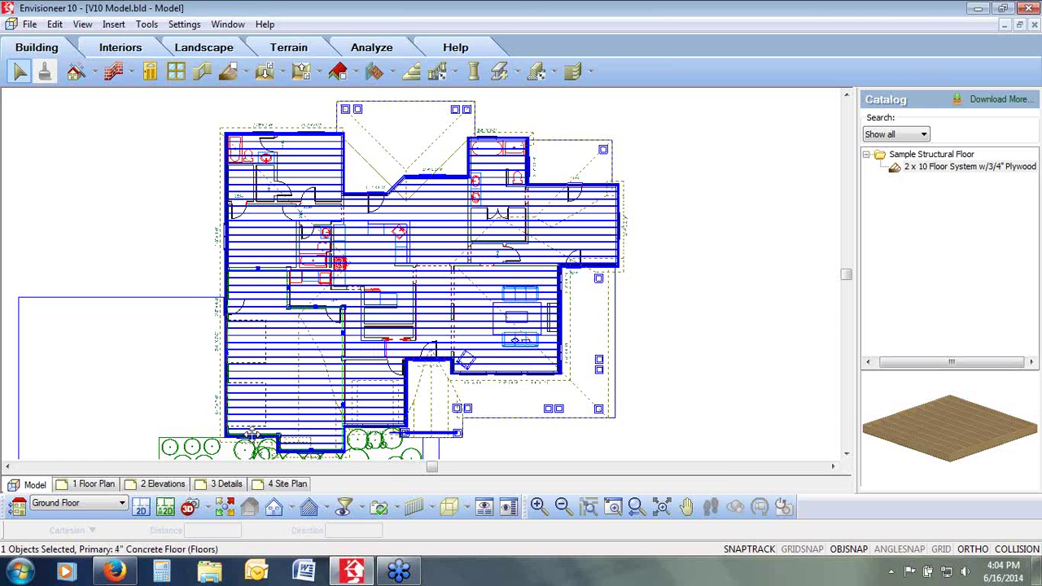
left_click(252, 434)
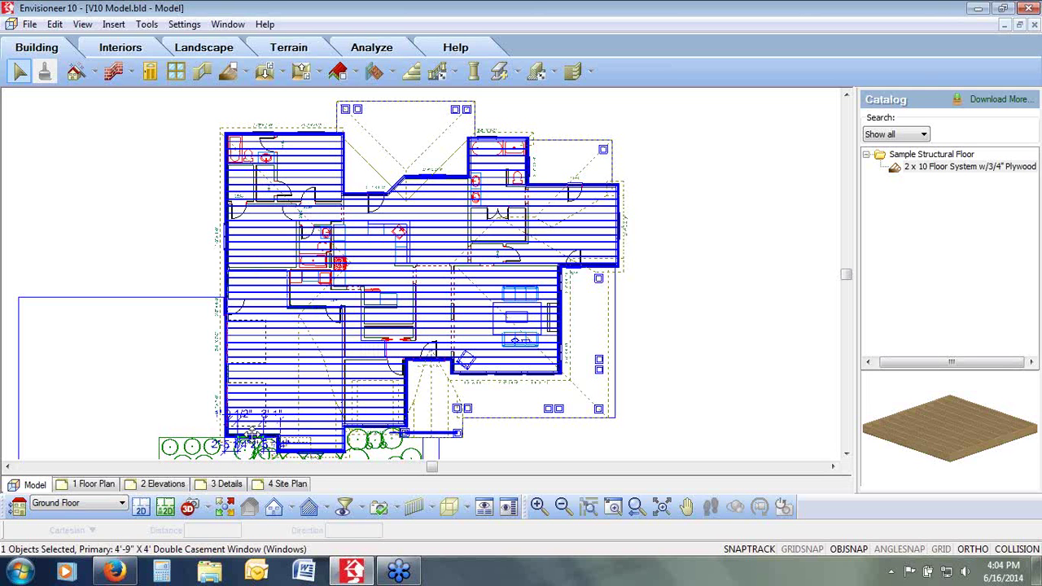
left_click(252, 434)
left_click(252, 434)
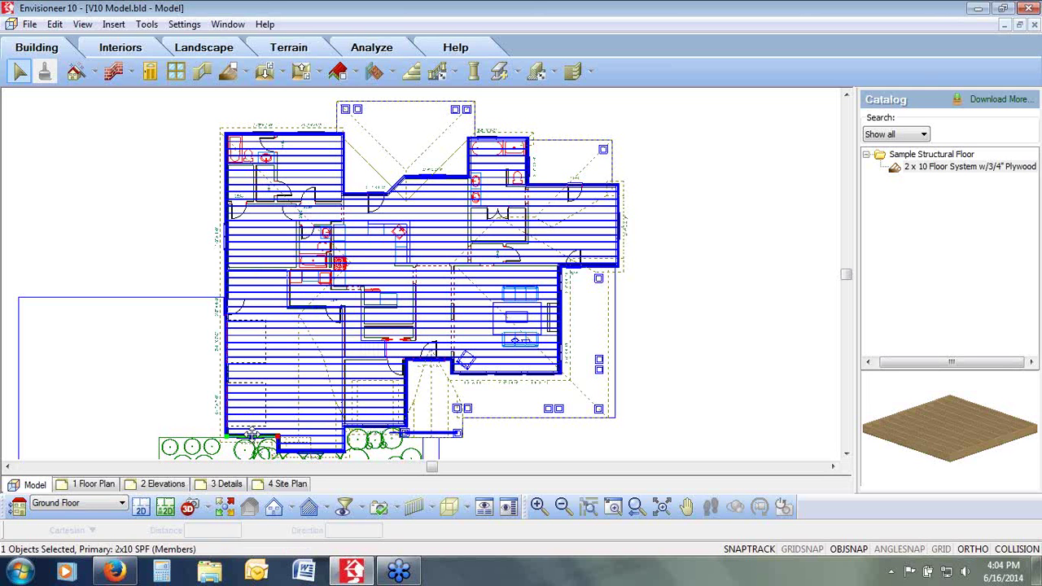
left_click(252, 433)
left_click(252, 434)
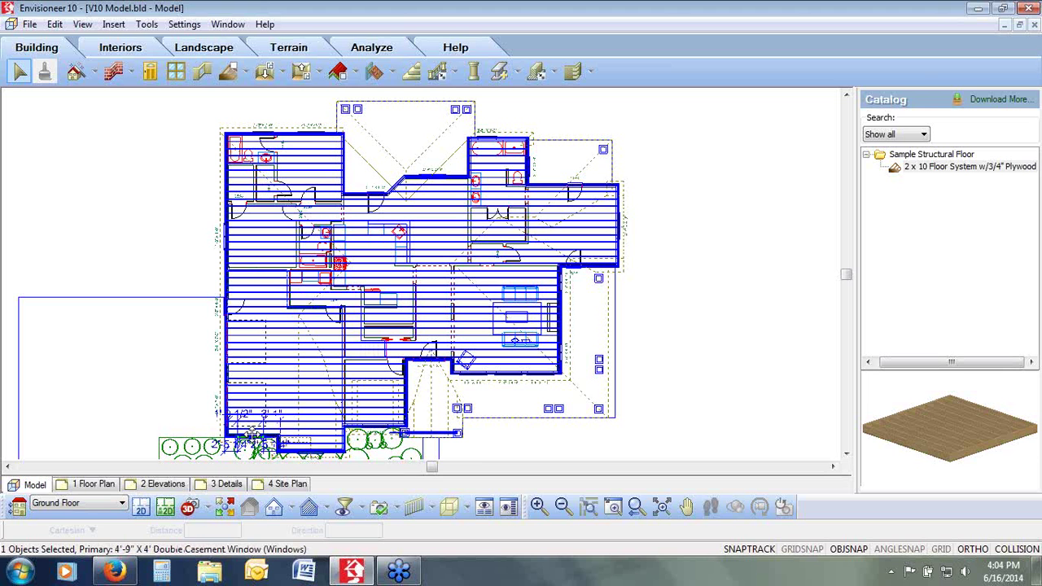
Try to pick the structural floor from the overlapping elements at the garage's projecting front wall
left_click(313, 448)
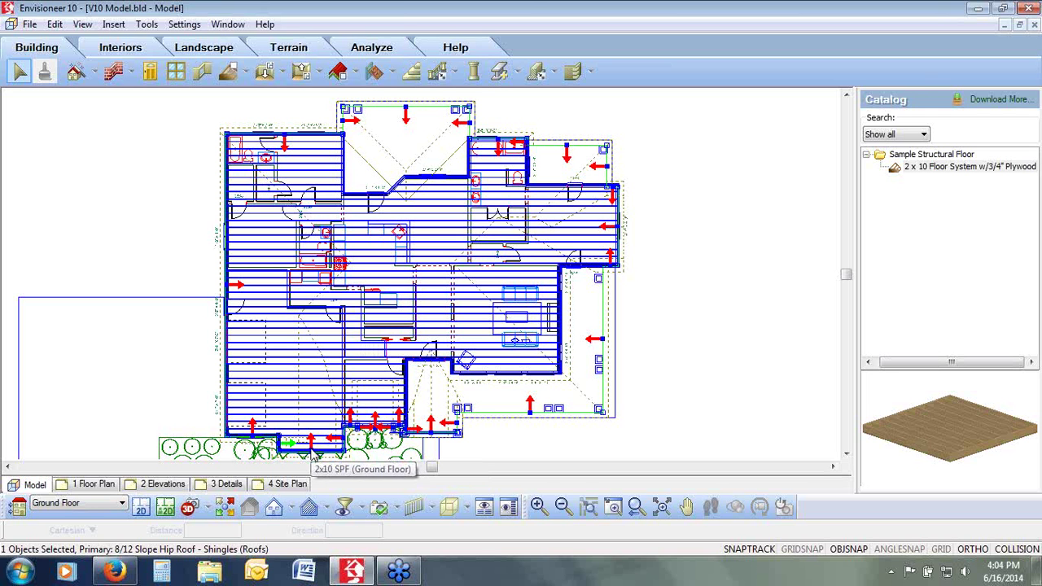
left_click(314, 453)
left_click(313, 455)
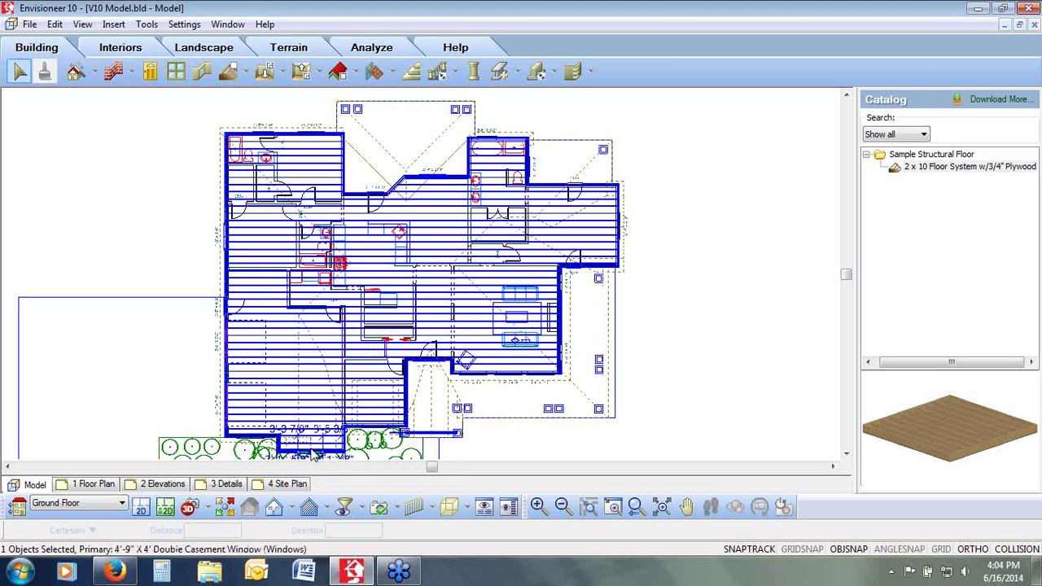
left_click(314, 454)
left_click(313, 453)
left_click(313, 453)
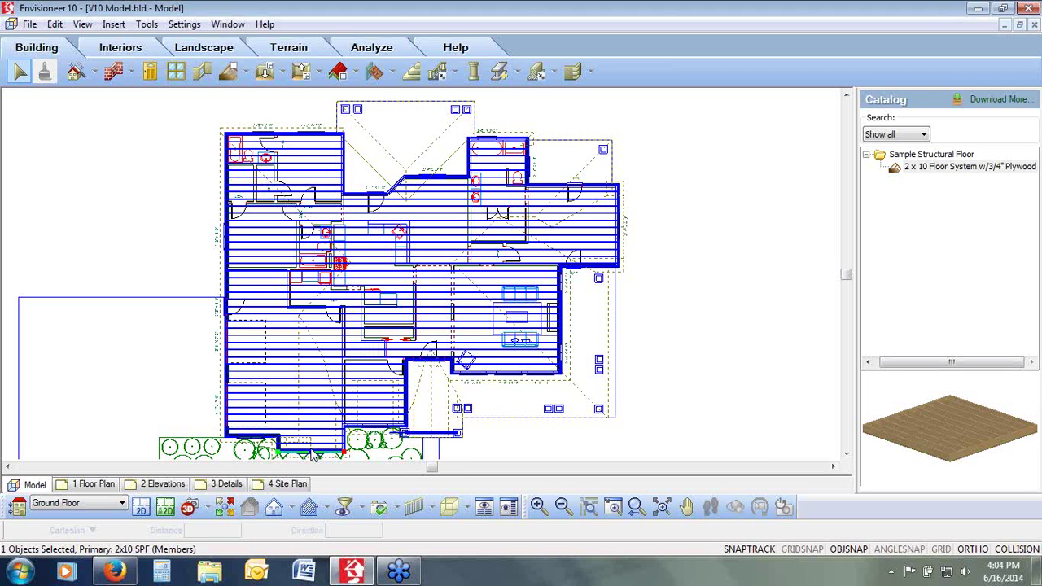
left_click(313, 453)
left_click(314, 453)
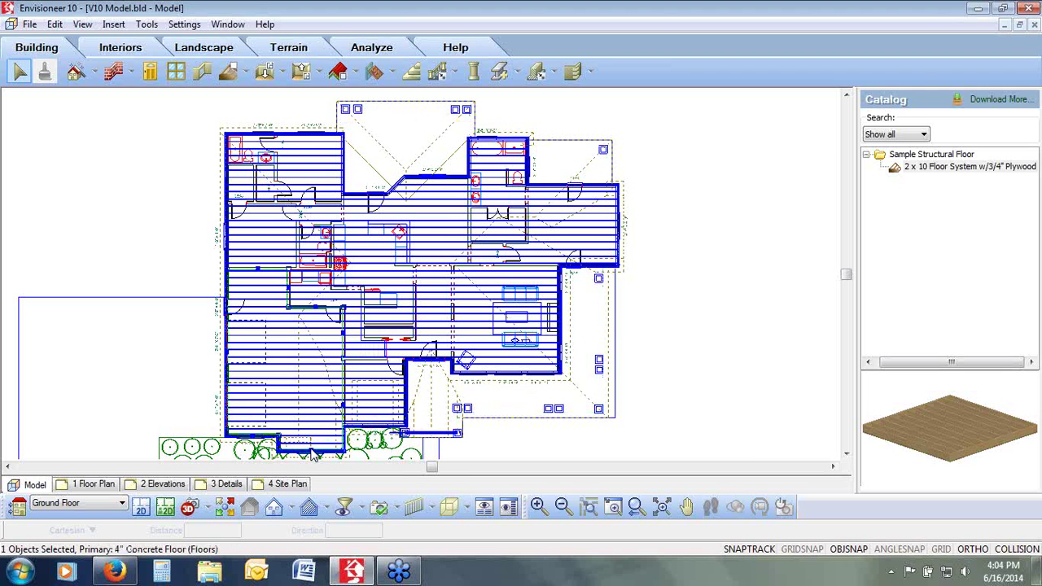
left_click(313, 453)
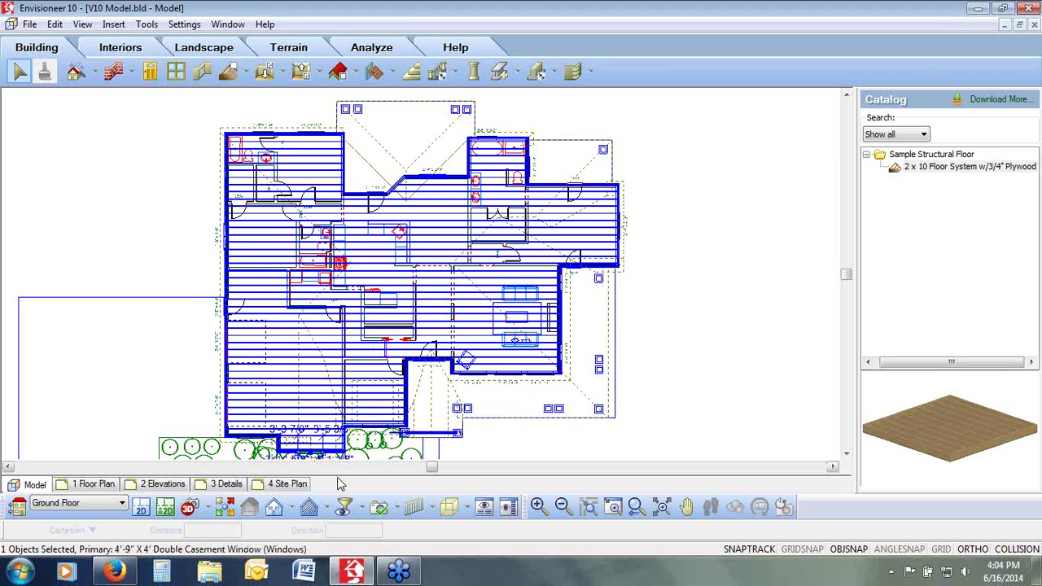
Hide all roofs and floors in the plan using the view filter
left_click(345, 508)
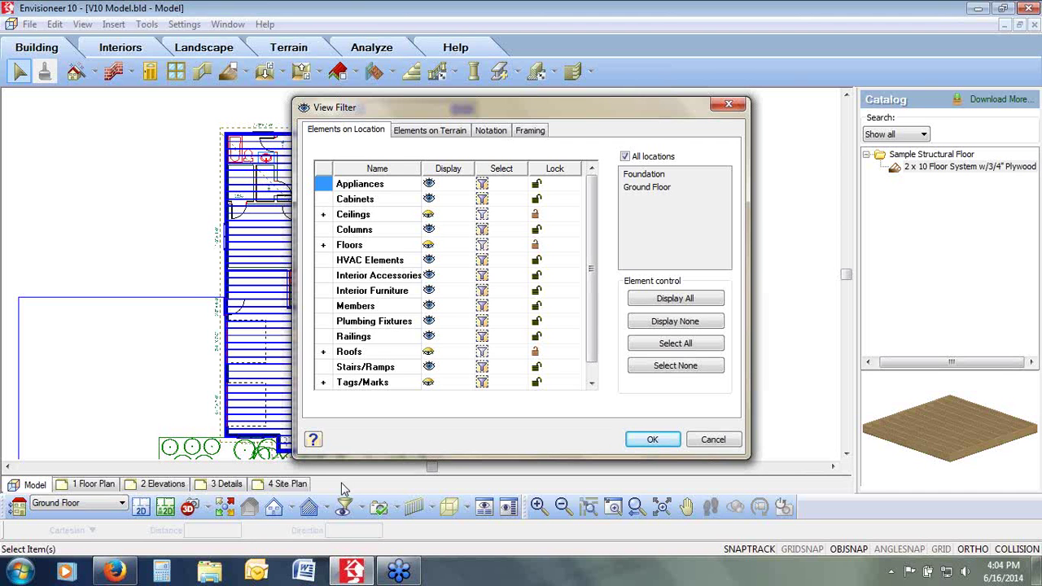
left_click(428, 351)
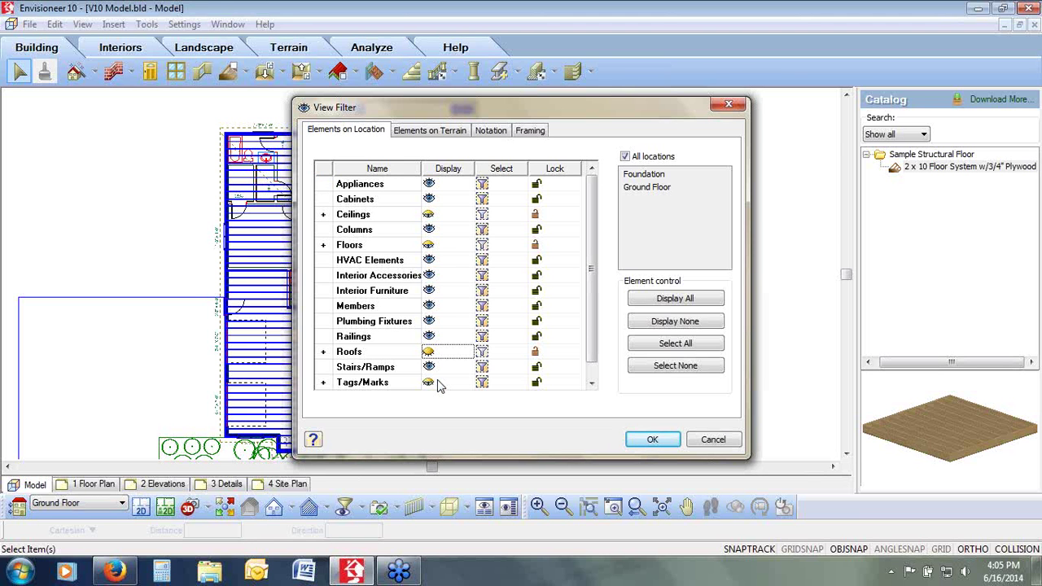
left_click(434, 246)
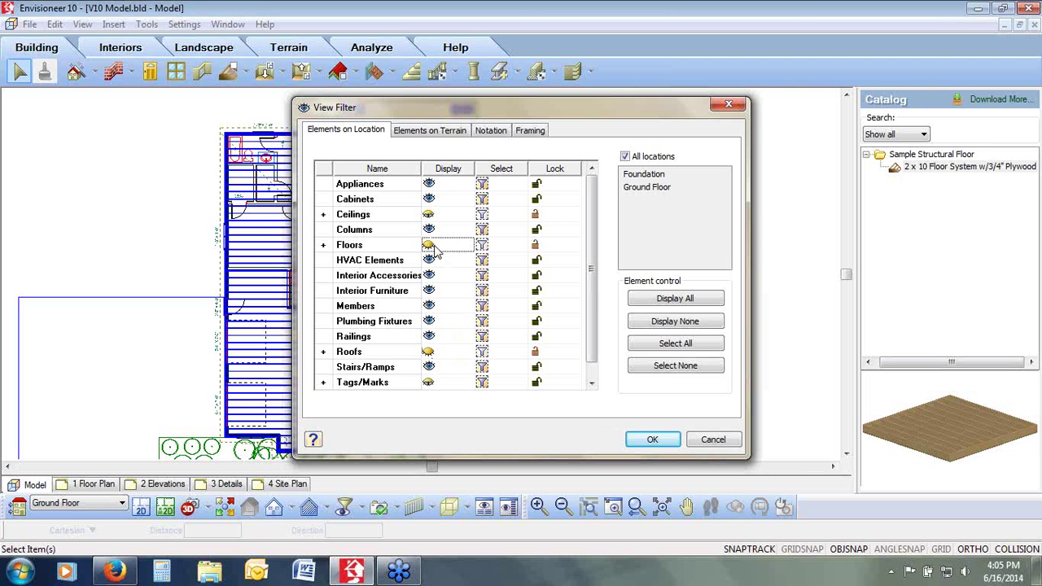
left_click(652, 438)
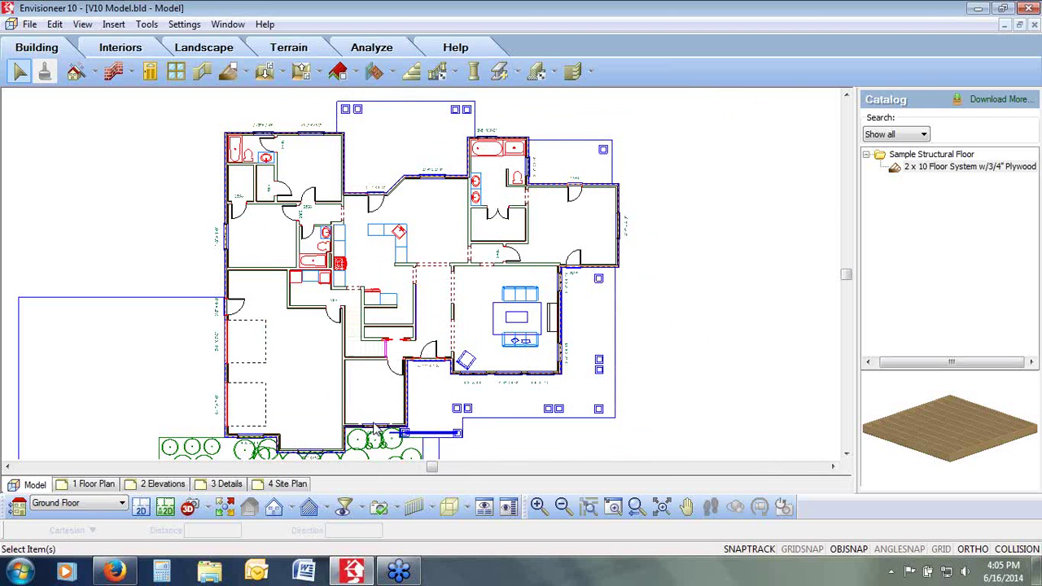
Expand the Floors category in the view filter and turn the Structural Floor System display back on
left_click(349, 504)
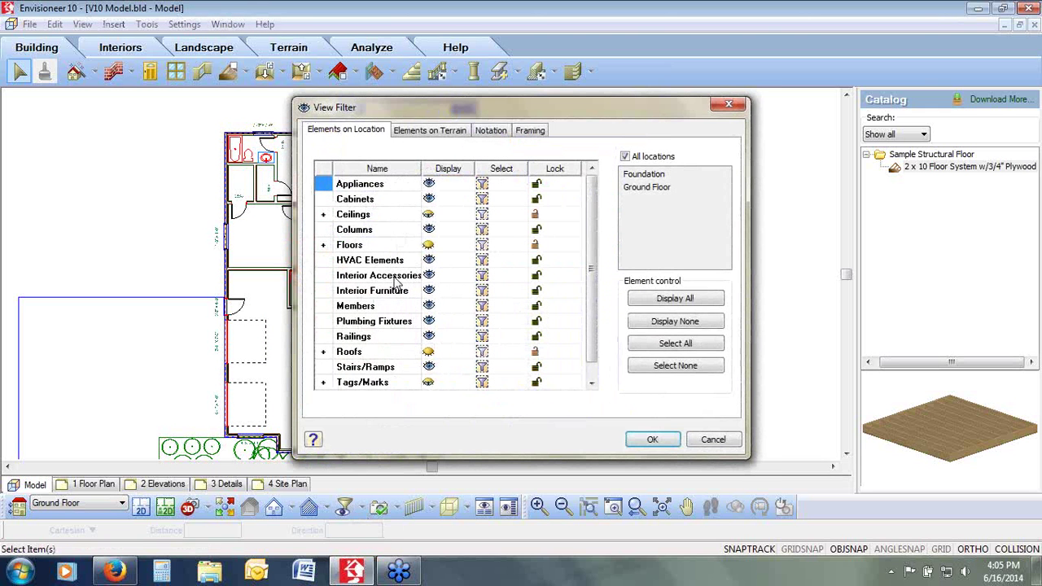
left_click(324, 246)
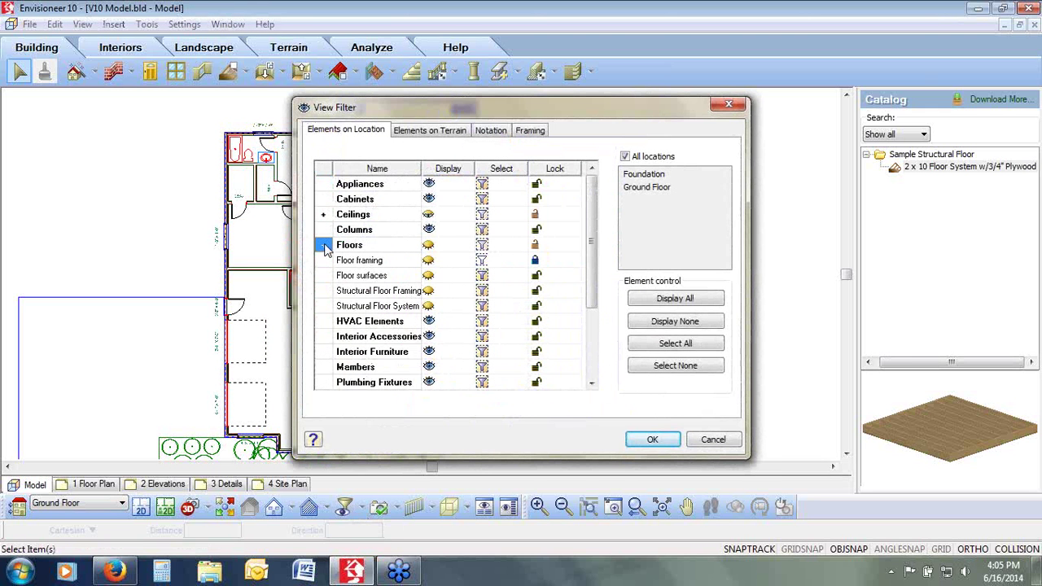
left_click(429, 305)
left_click(649, 440)
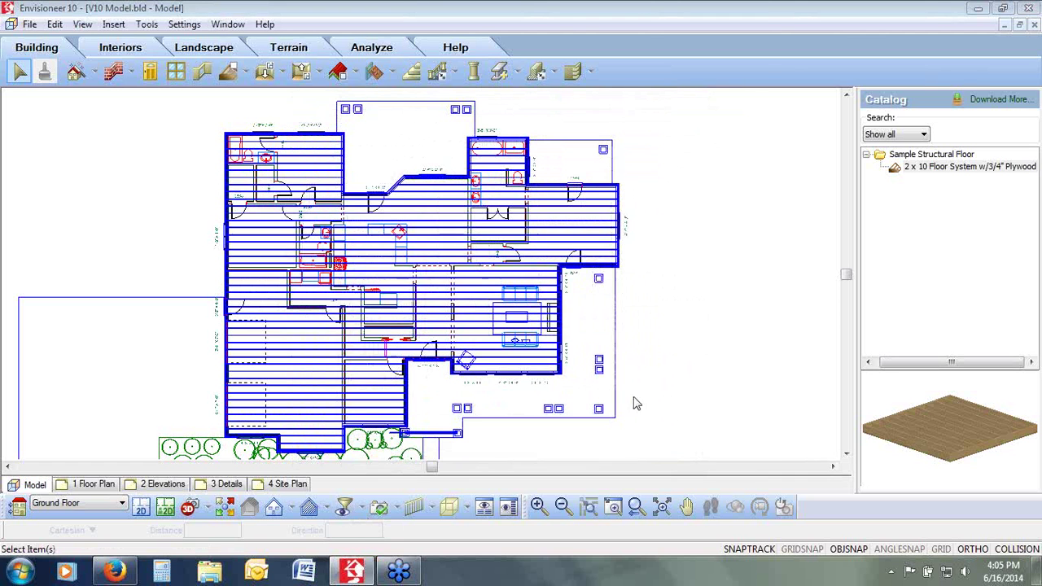
Select the structural floor and pull its two front garage edges back to the garage's interior walls, leaving the garage out
left_click(376, 431)
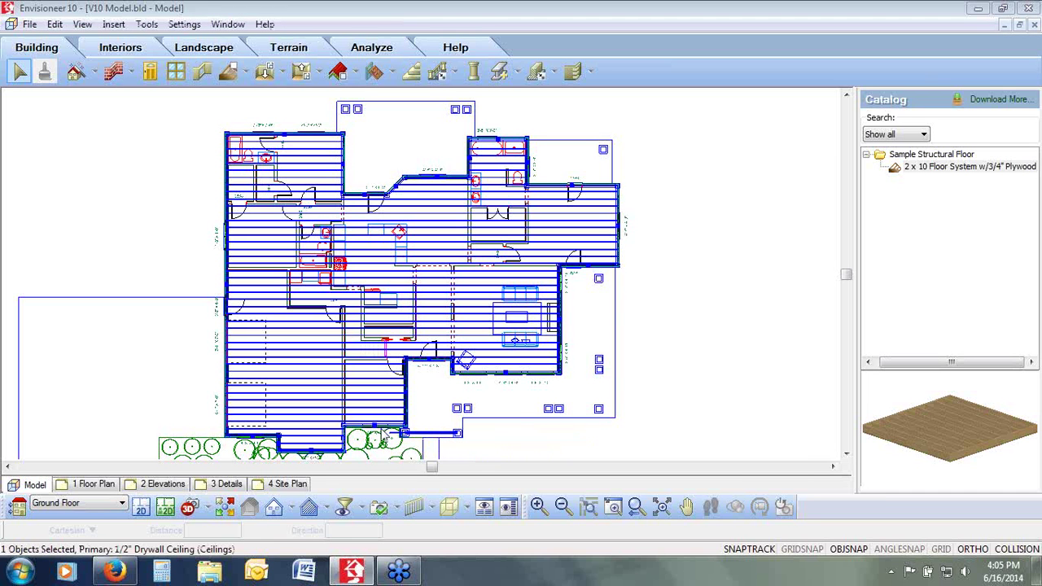
left_click(376, 425)
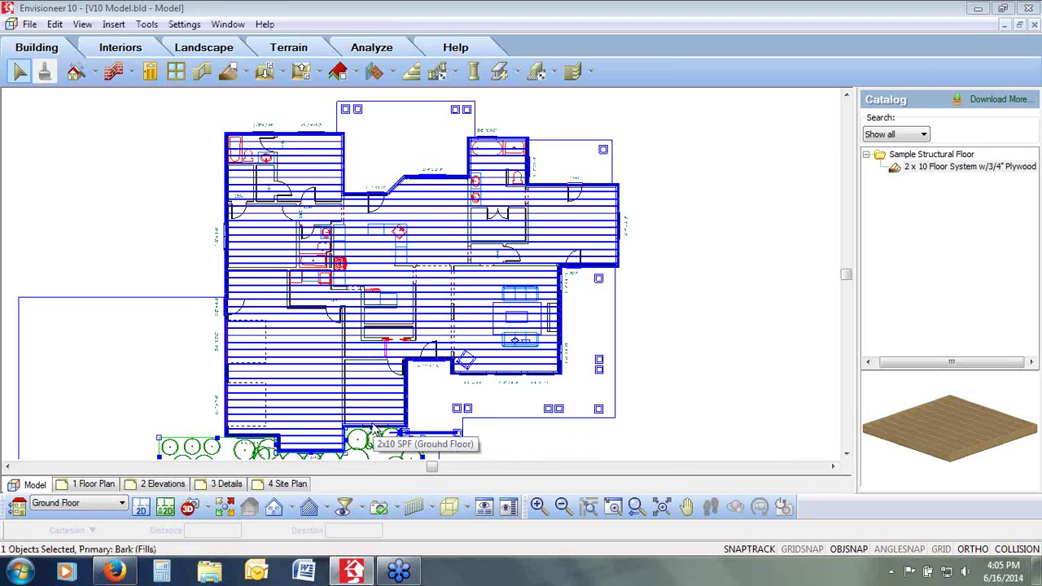
left_click(371, 421)
left_click(371, 421)
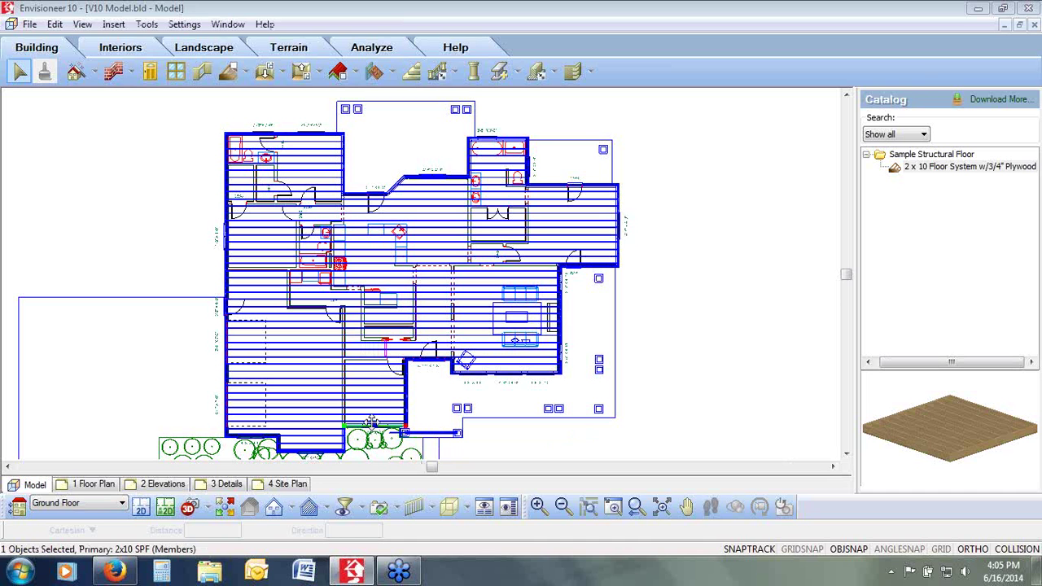
left_click(372, 421)
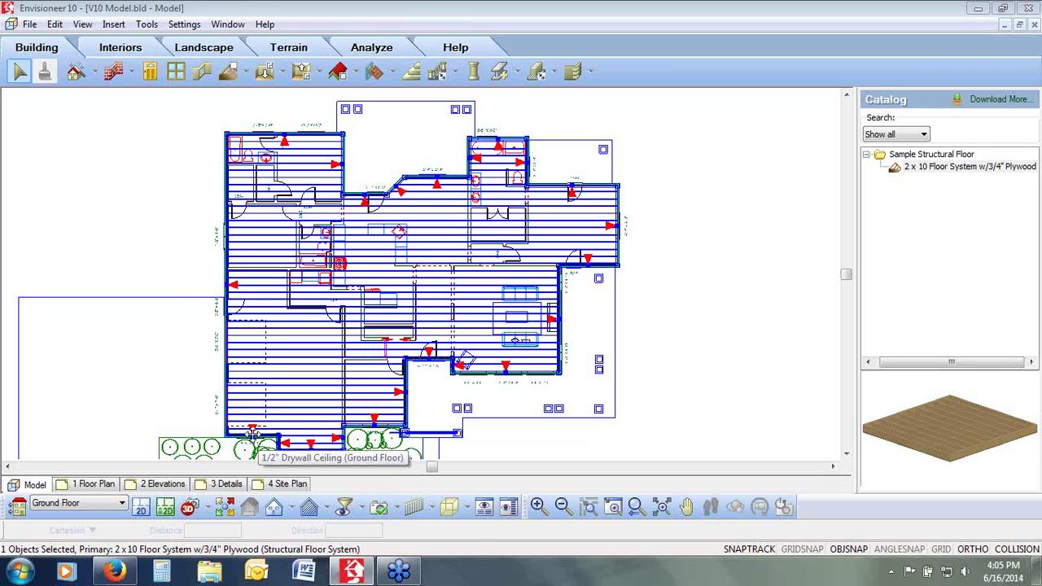
left_click_drag(252, 429, 254, 272)
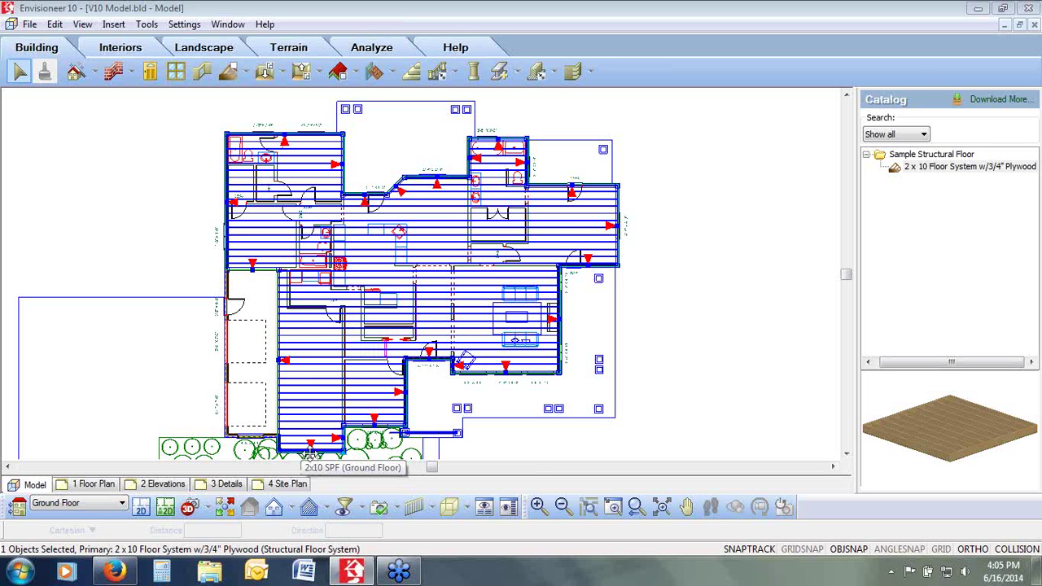
left_click_drag(310, 452, 290, 289)
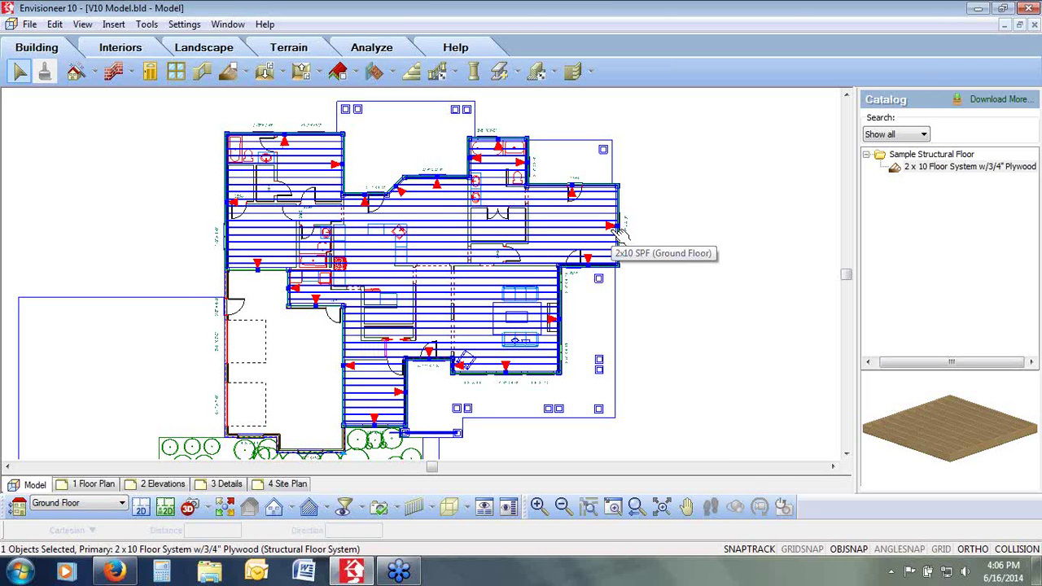
Insert a vertical bearing line about 20'-6 11/16" long in the structural floor, from the garage's inner corner to Bedroom 3's corner at the lanai, then deselect everything
right_click(657, 179)
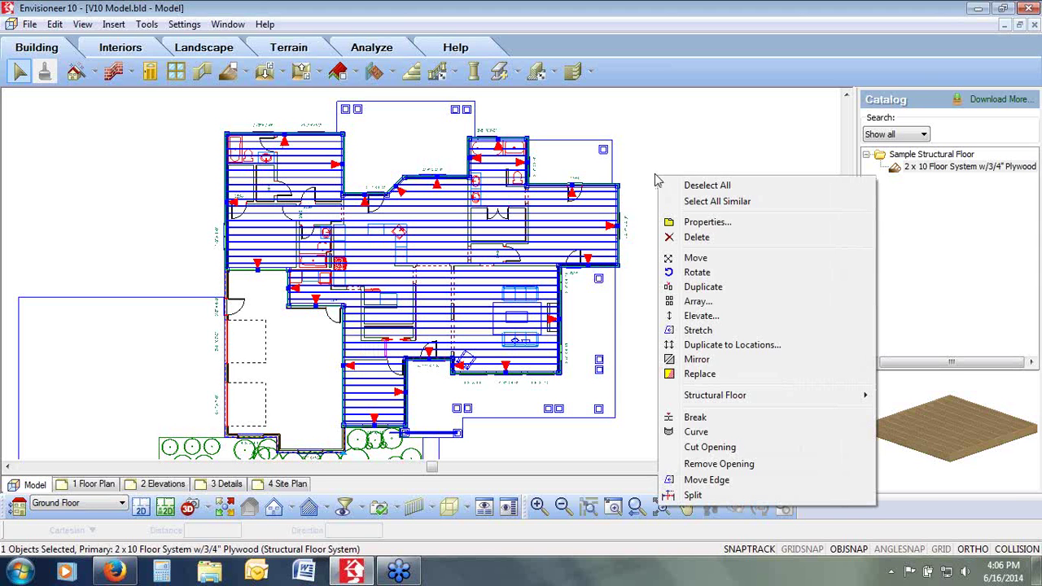
mouse_move(707, 399)
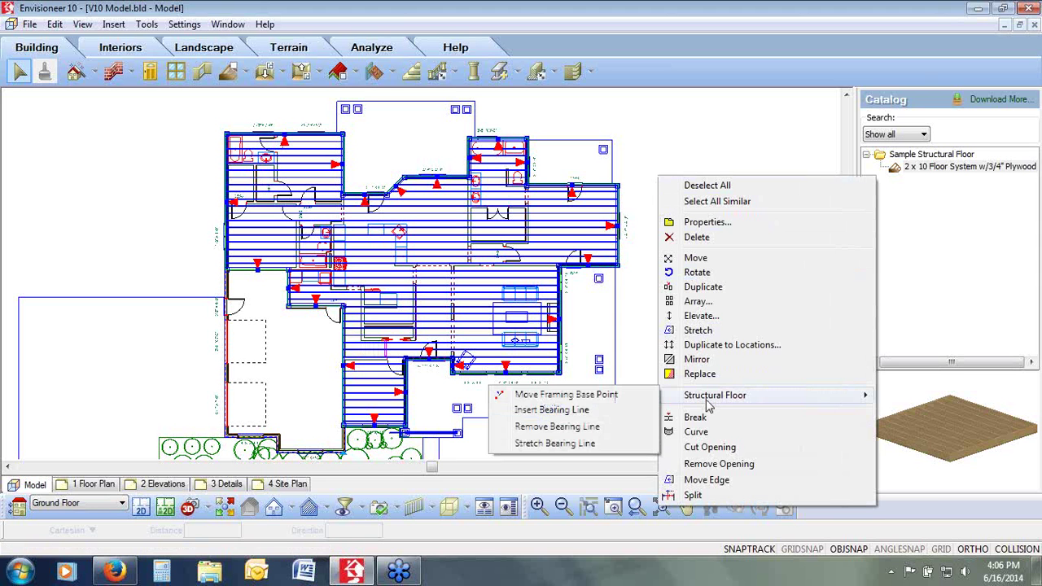
left_click(604, 414)
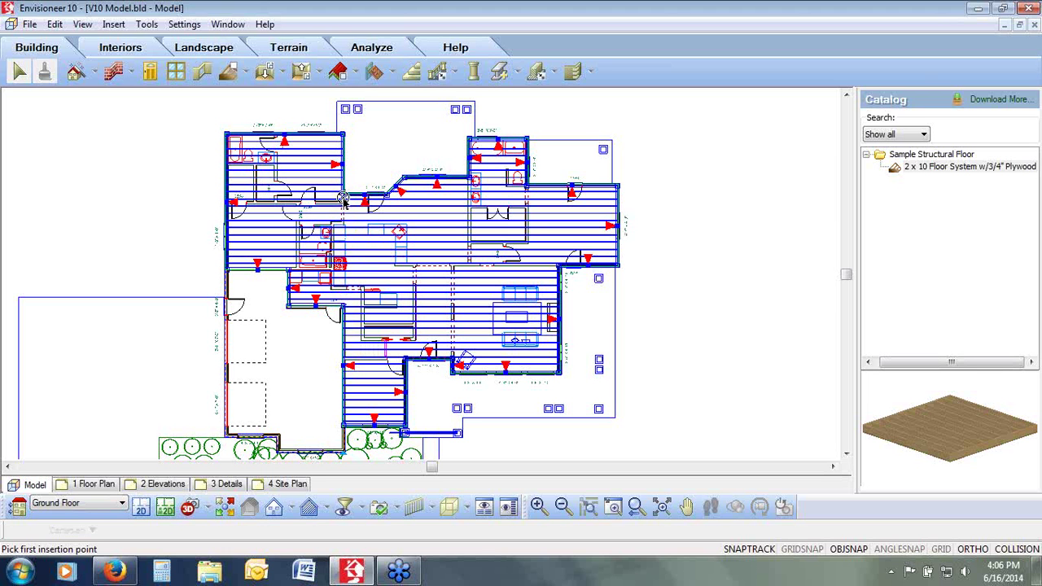
left_click(343, 307)
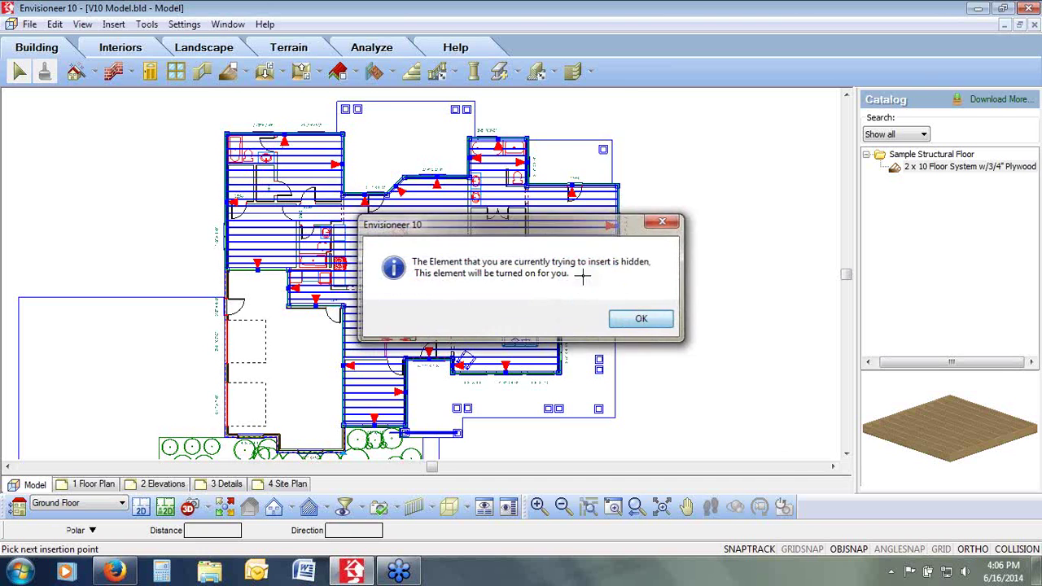
key("Return")
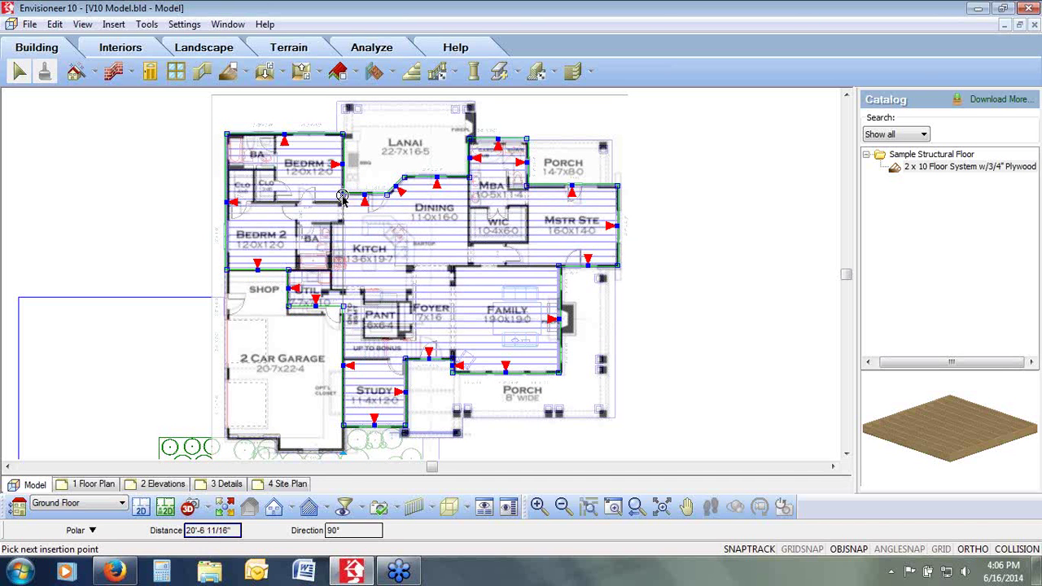
left_click(343, 198)
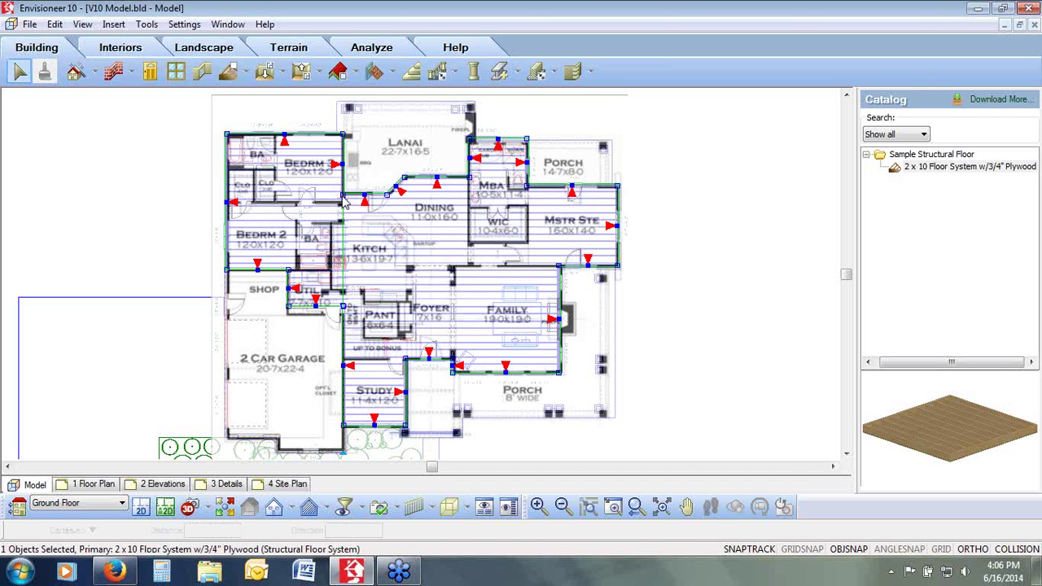
right_click(343, 197)
left_click(363, 206)
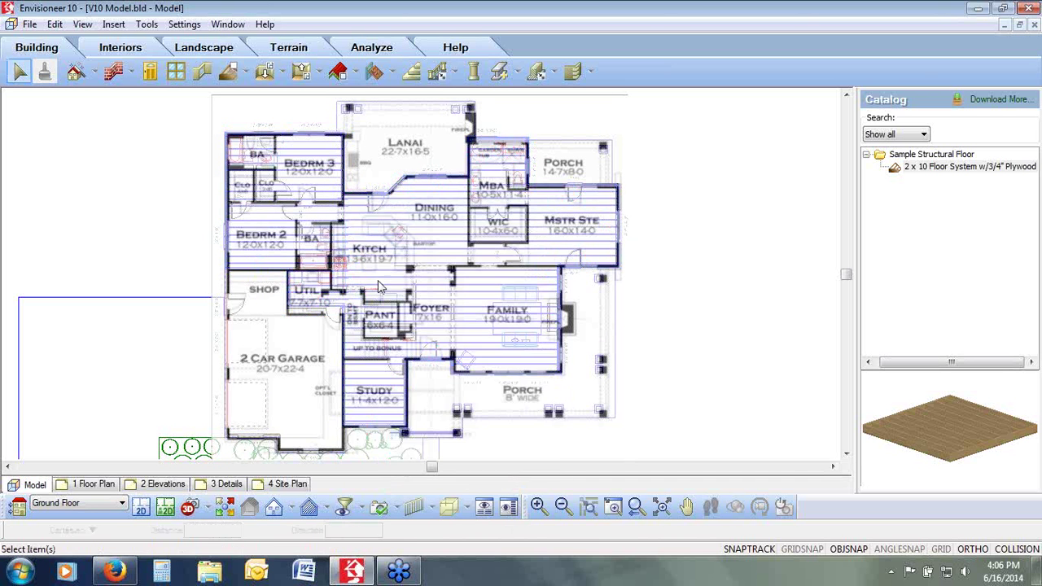
Hide the Drafting elements under Notation in the view filter to remove the background plan image
left_click(343, 508)
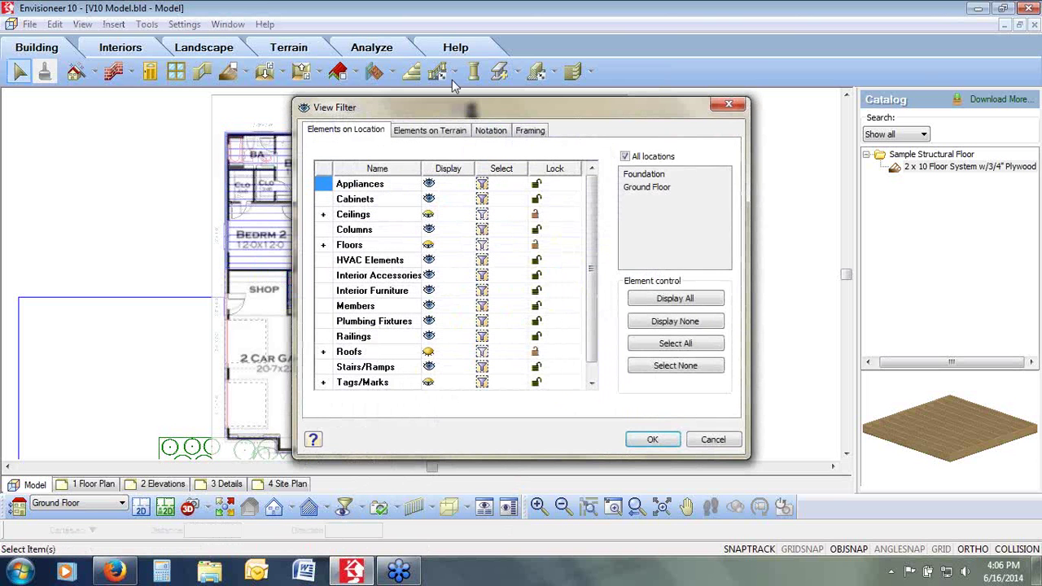
left_click(491, 130)
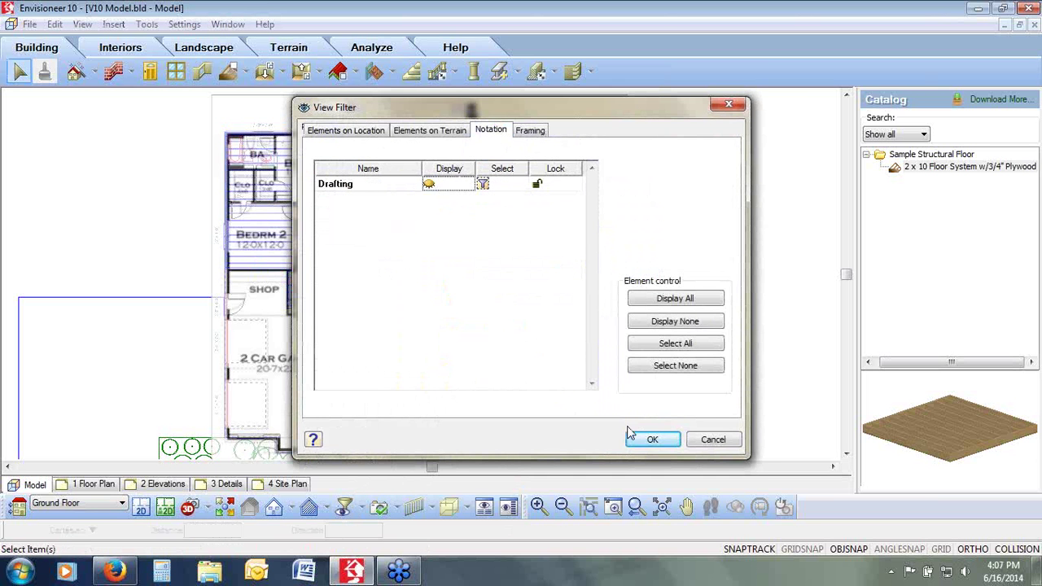
left_click(652, 438)
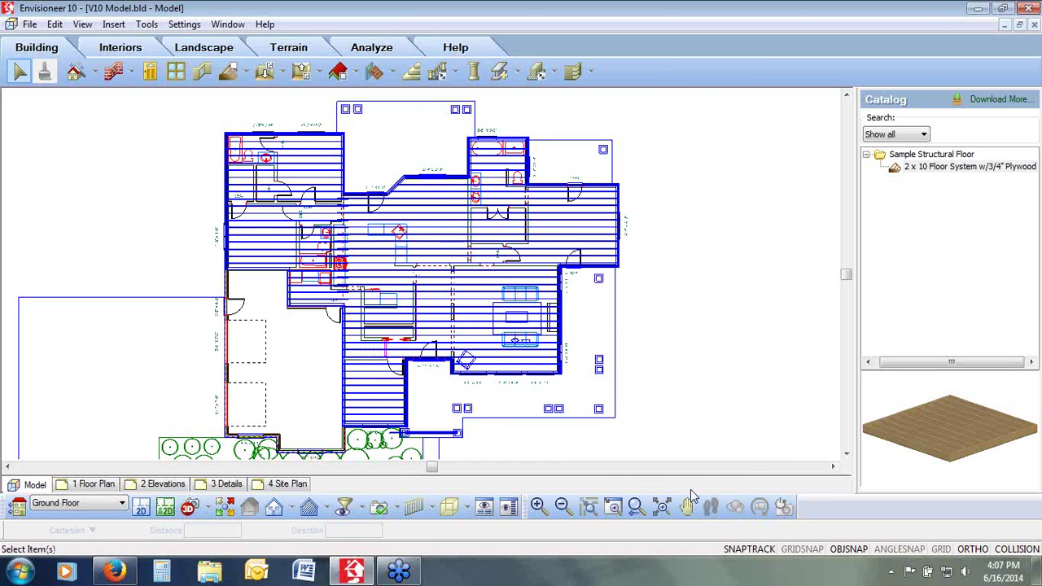
Open the properties of the catalog's 2 x 10 Floor System w/3/4" Plywood
left_click(613, 507)
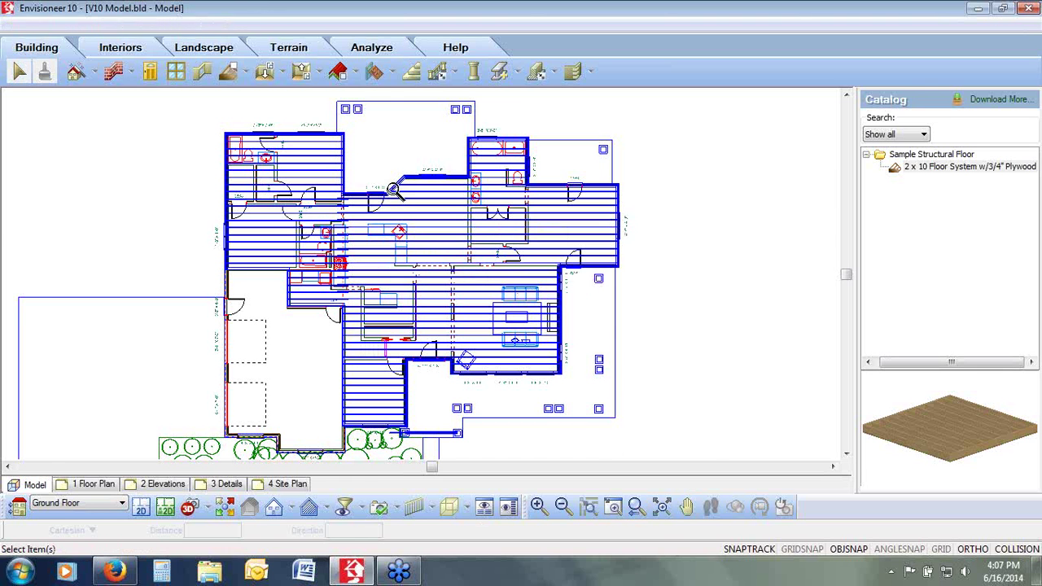
left_click_drag(393, 187, 309, 324)
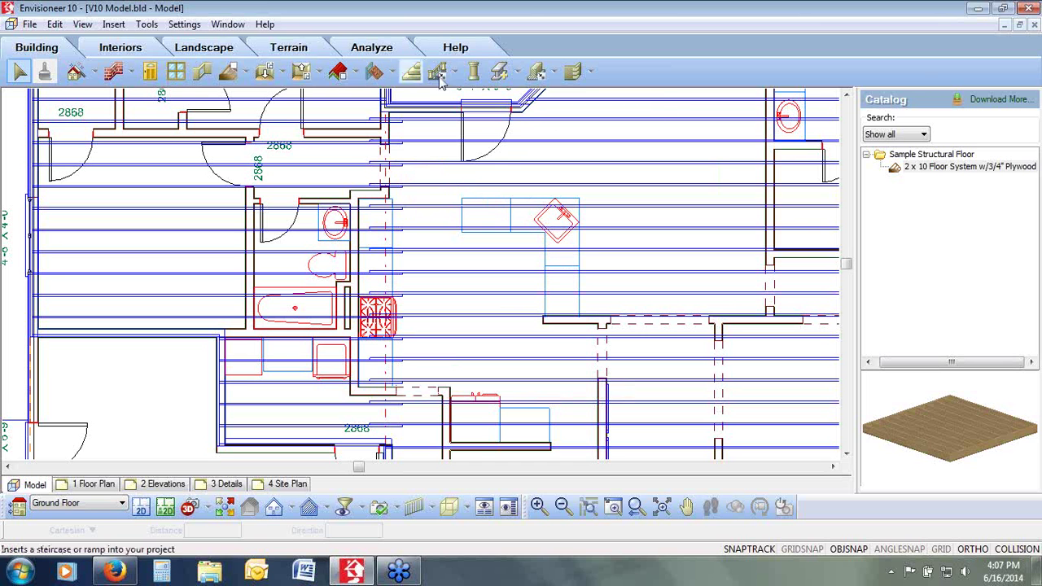
double_click(918, 168)
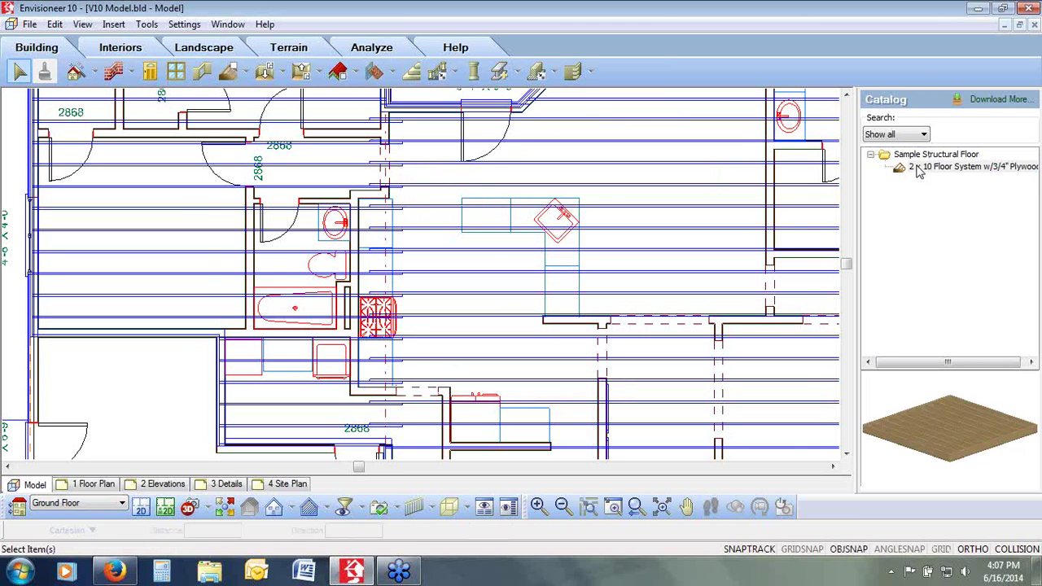
left_click_drag(511, 106, 435, 89)
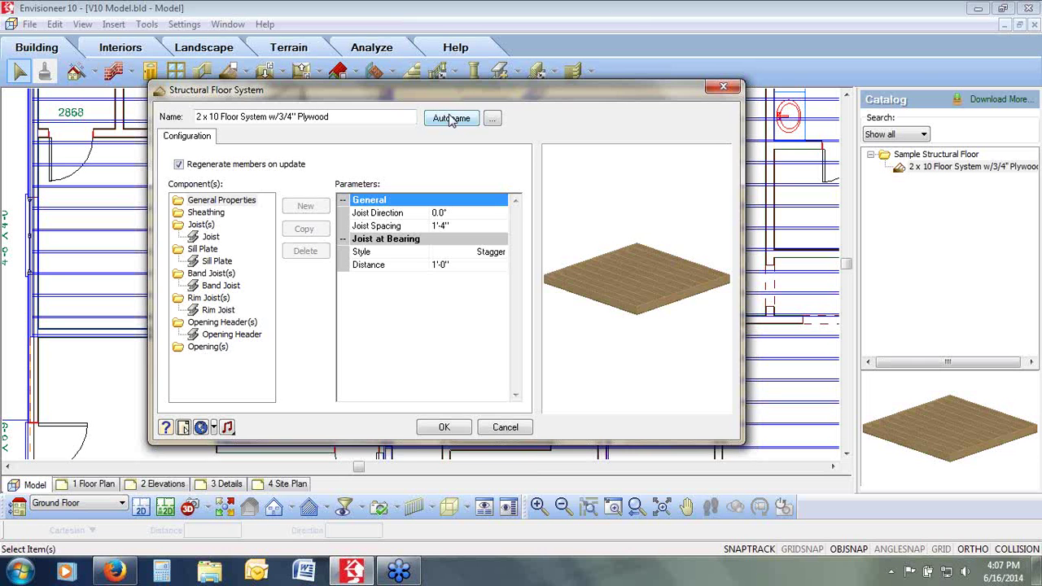
left_click(1035, 34)
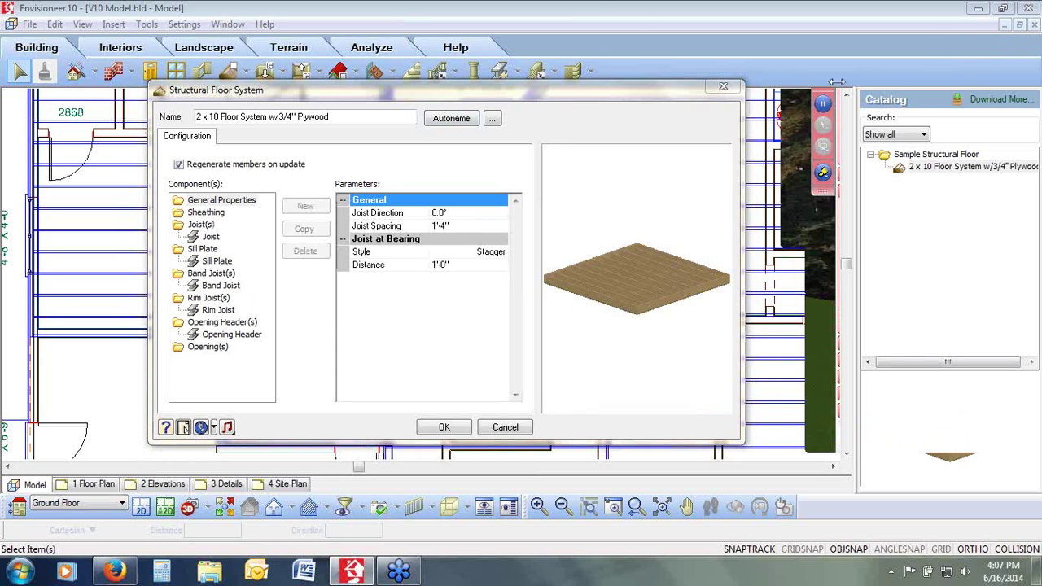
Review the floor system's joist direction, joist spacing and joist-at-bearing style, comparing the style with the joists overlapping at the bearing line
left_click(207, 204)
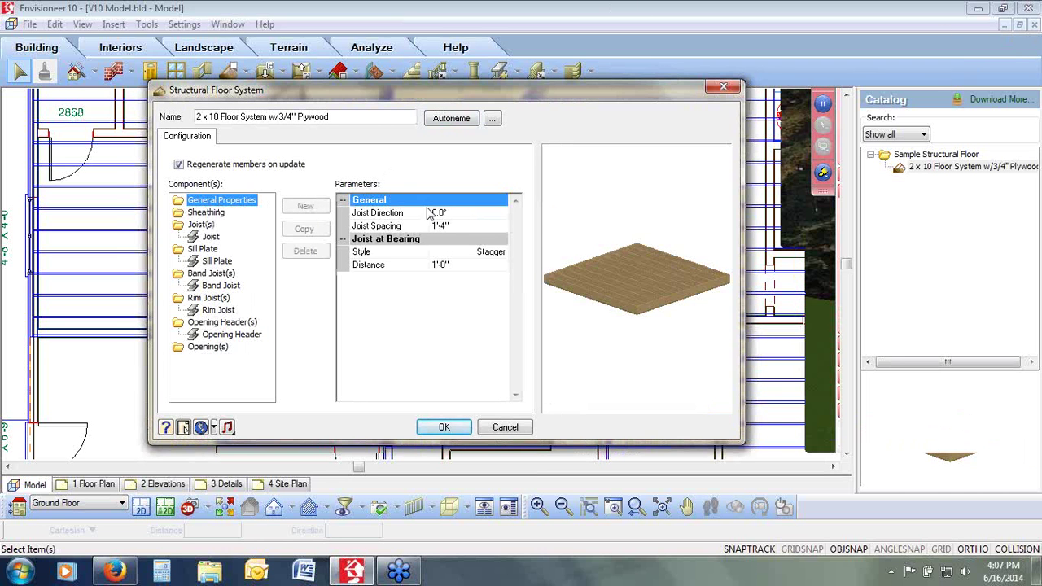
left_click(458, 214)
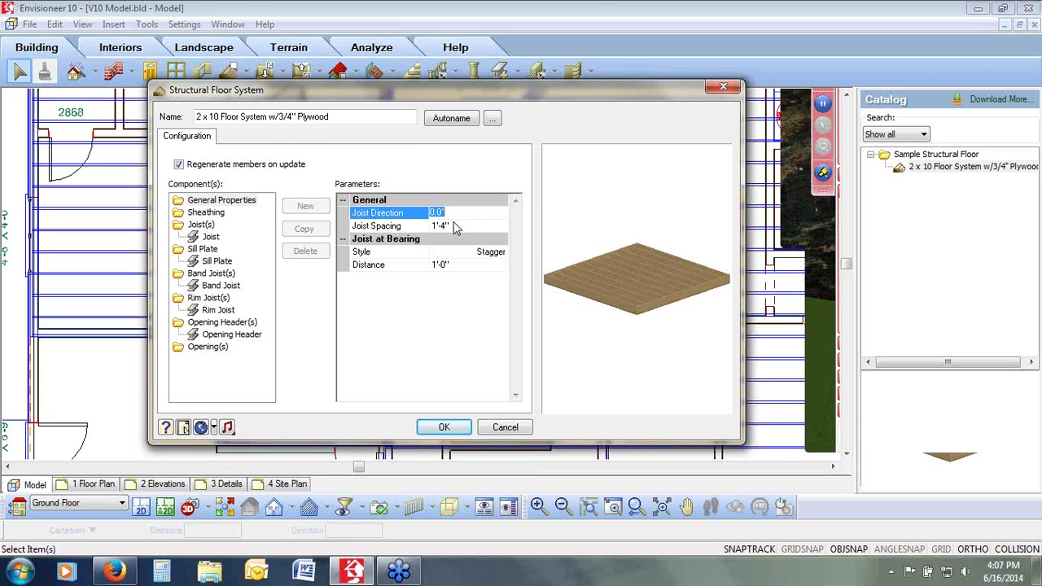
left_click(455, 226)
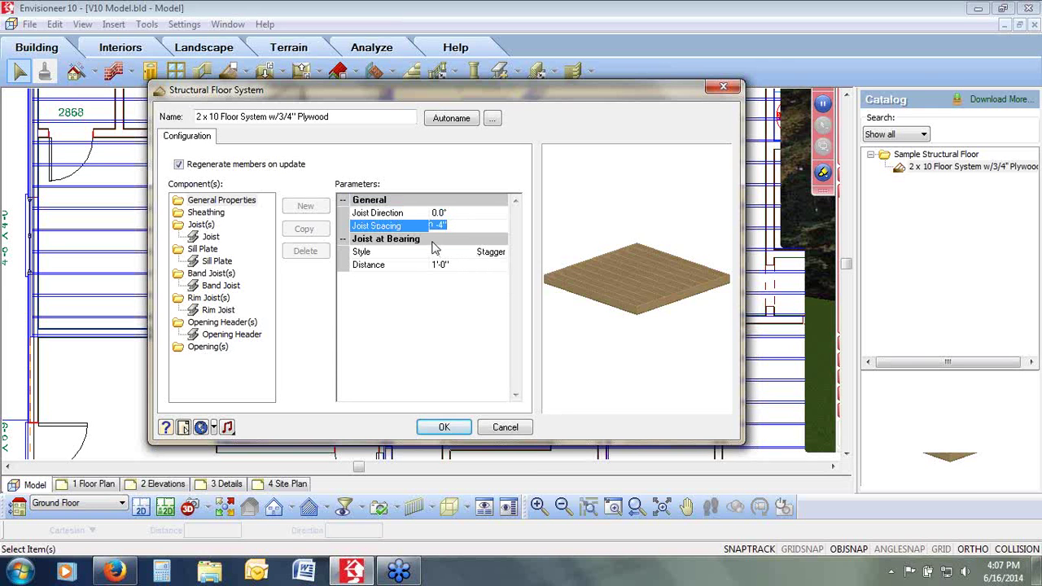
left_click(434, 241)
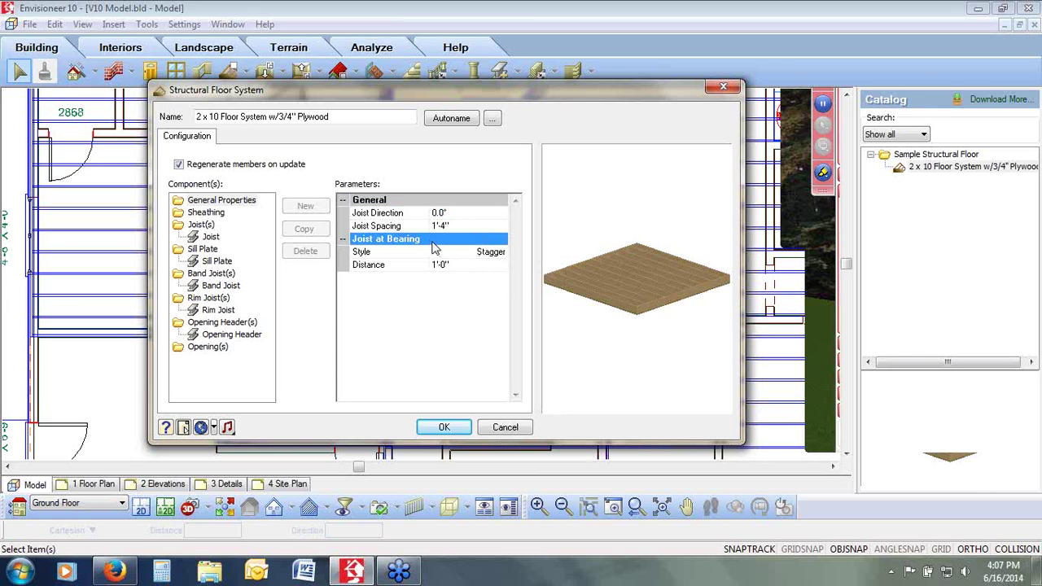
left_click(479, 255)
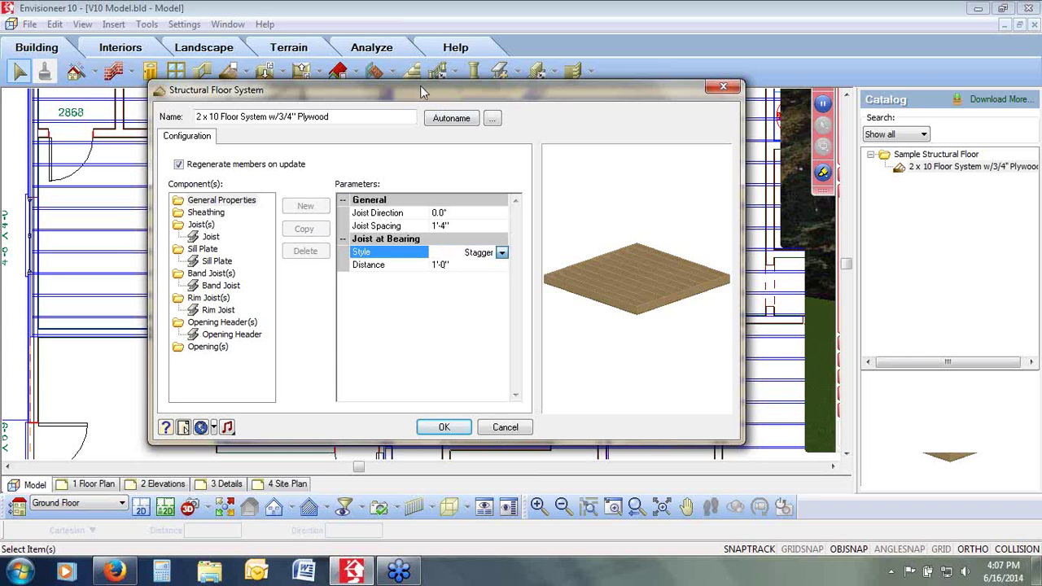
left_click_drag(420, 87, 397, 181)
left_click(821, 191)
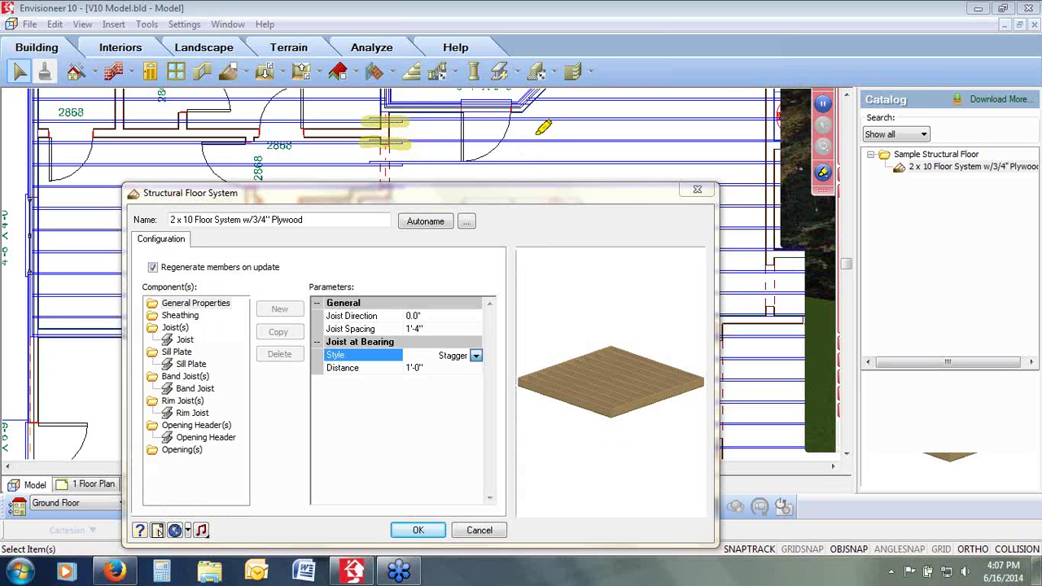
key("Escape")
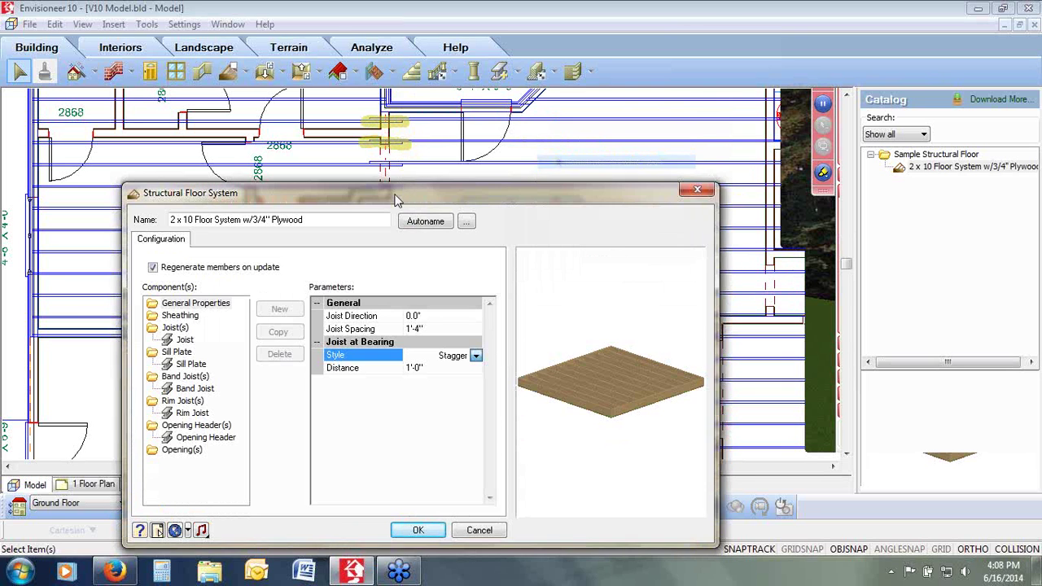
left_click_drag(394, 195, 423, 114)
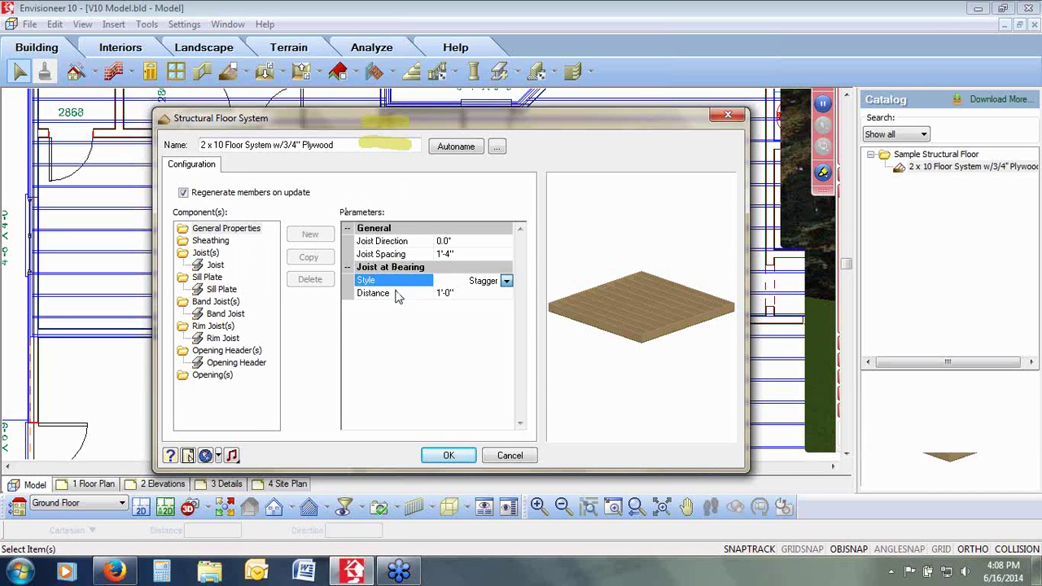
Include sheathing in the floor system and assign the 3/4" Plywood Sheathing from Building Materials
left_click(221, 242)
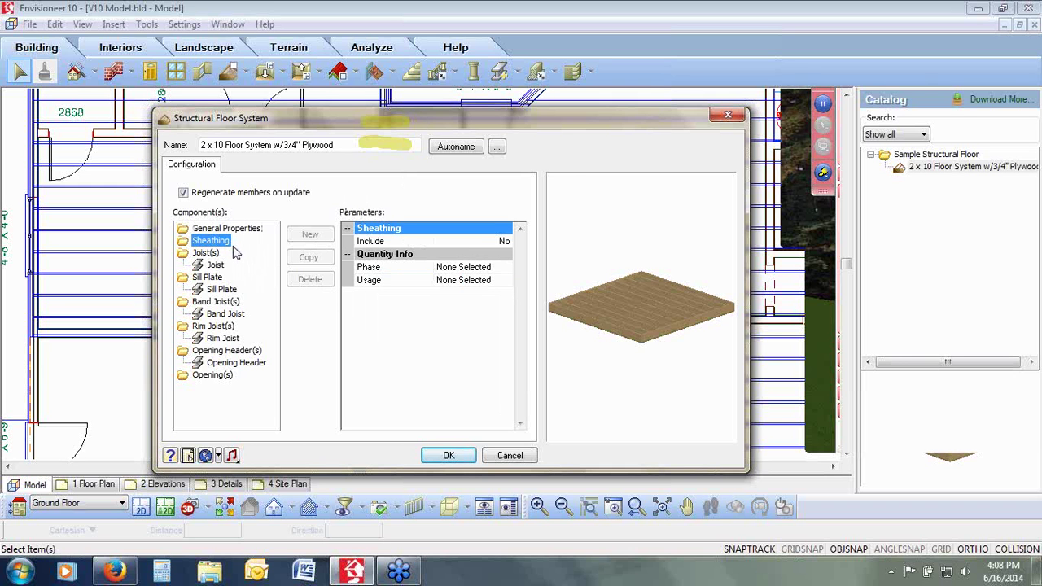
left_click(504, 244)
left_click(506, 242)
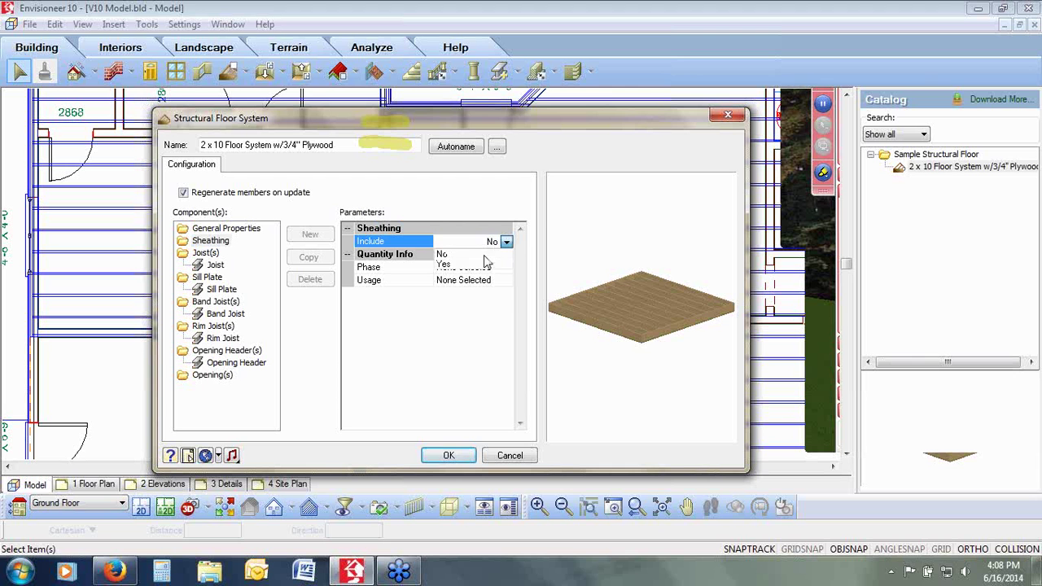
left_click(477, 264)
left_click(498, 255)
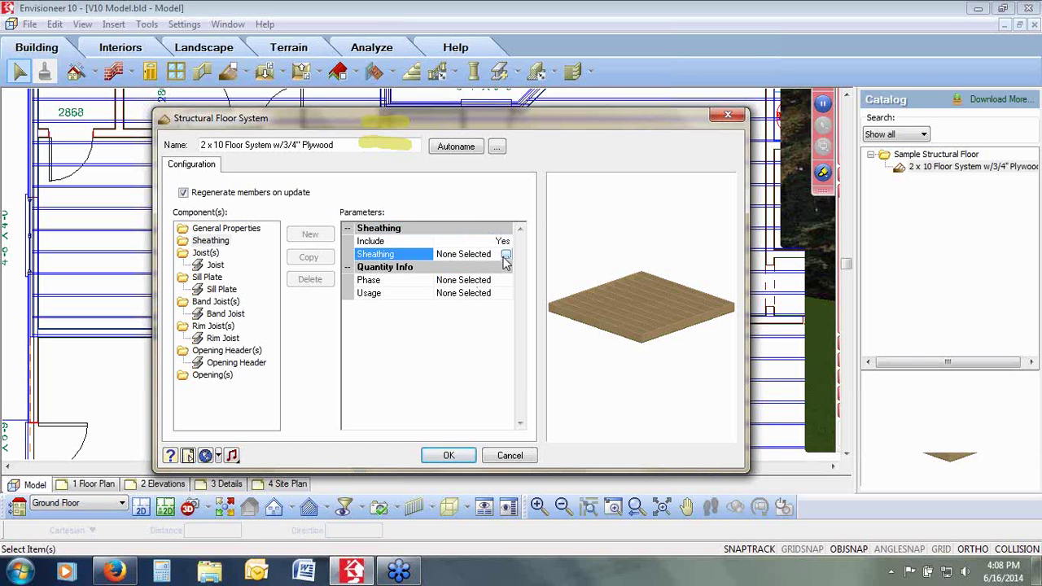
left_click(507, 256)
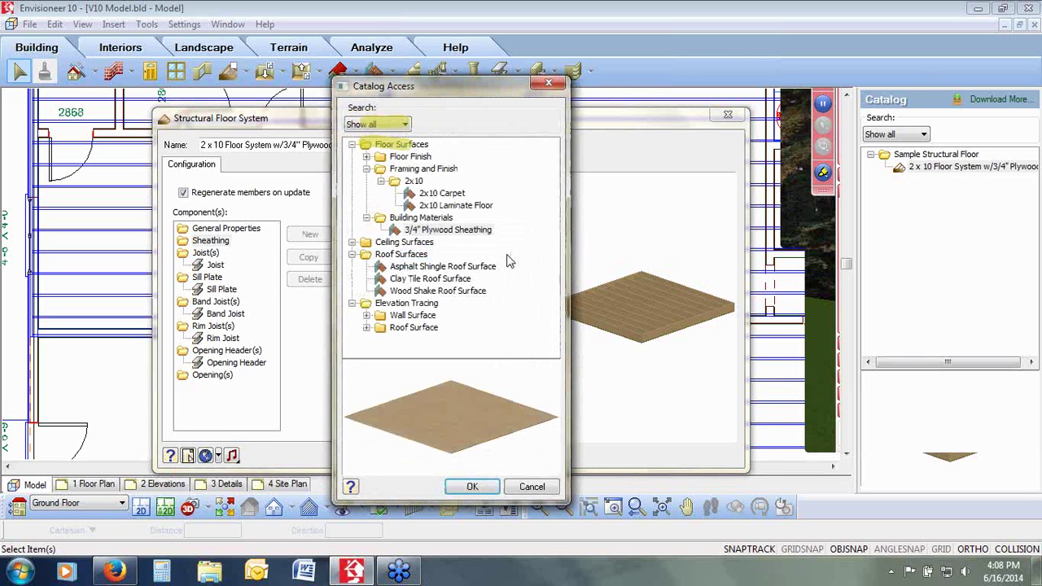
left_click(450, 233)
left_click(472, 487)
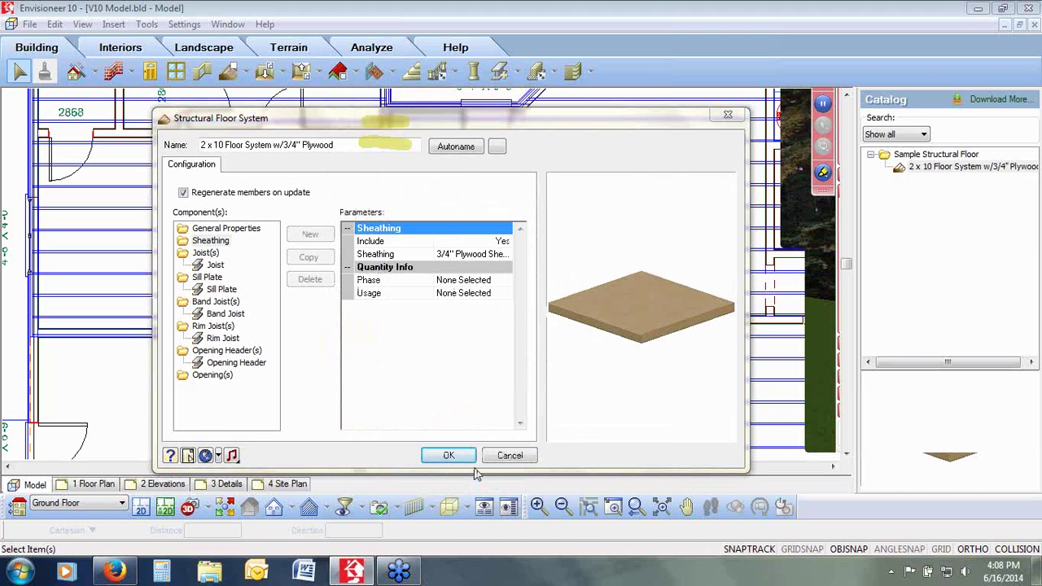
Set the sheathing's quantity phase to Floor Deck
left_click(493, 282)
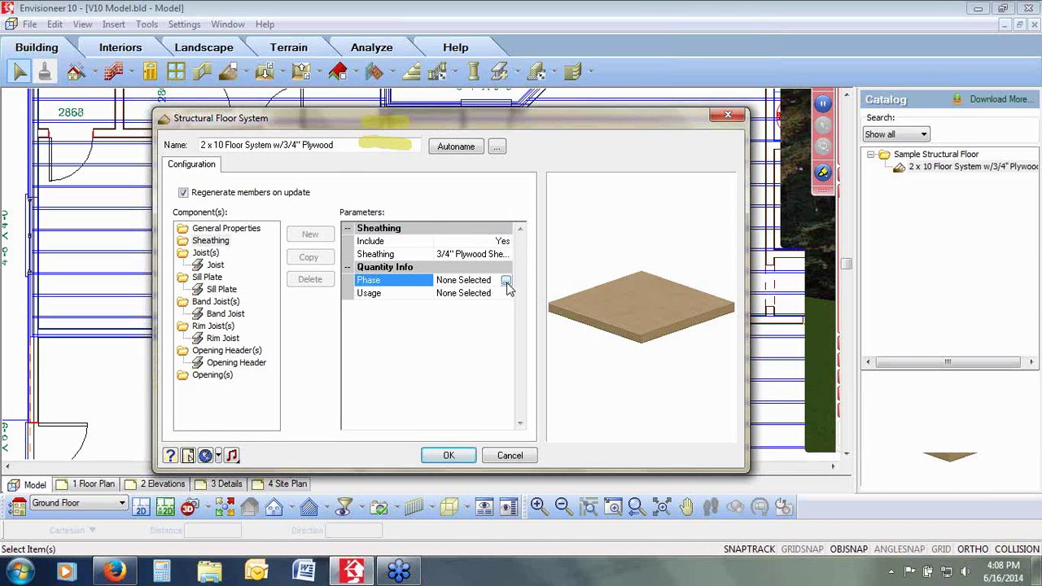
left_click(506, 281)
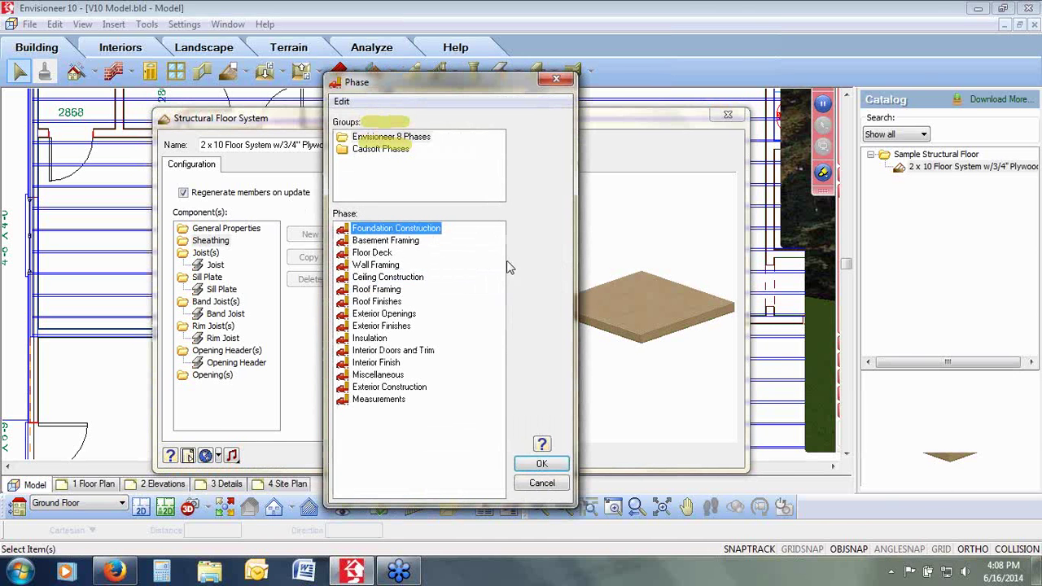
left_click(393, 254)
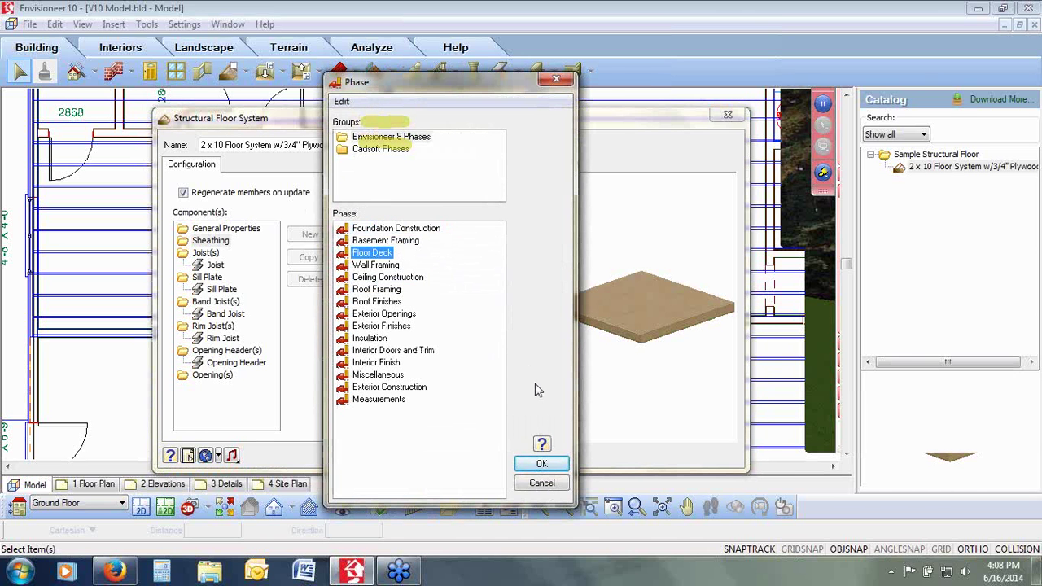
left_click(541, 463)
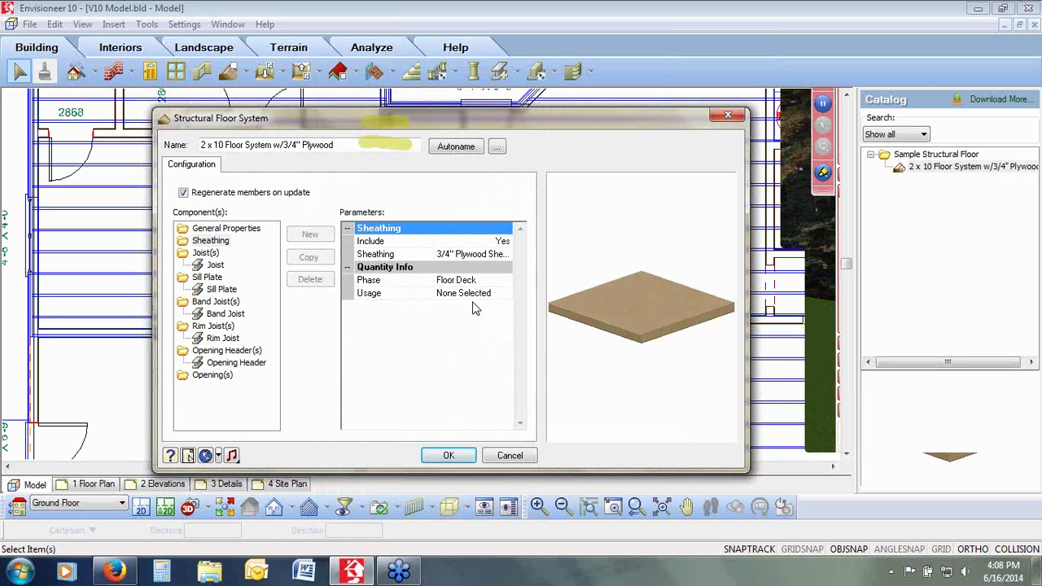
Set the sheathing's quantity usage to Sheathing
left_click(474, 297)
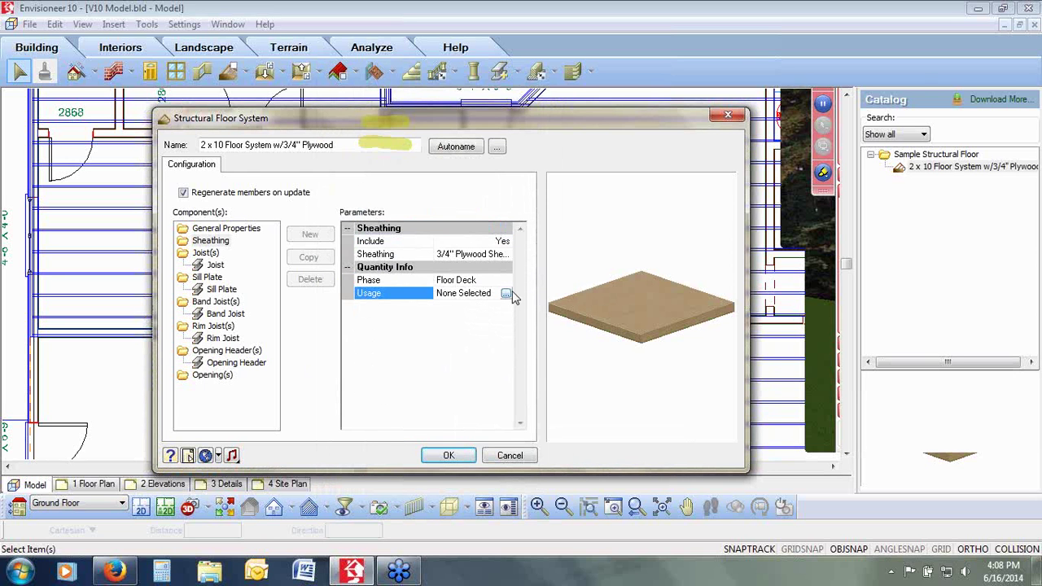
left_click(507, 292)
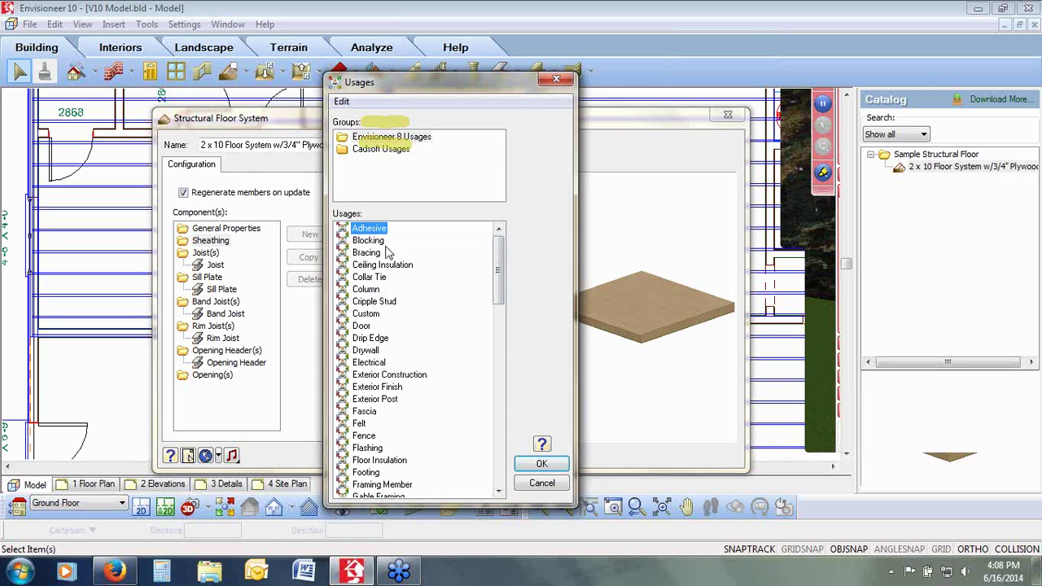
left_click_drag(501, 281, 499, 434)
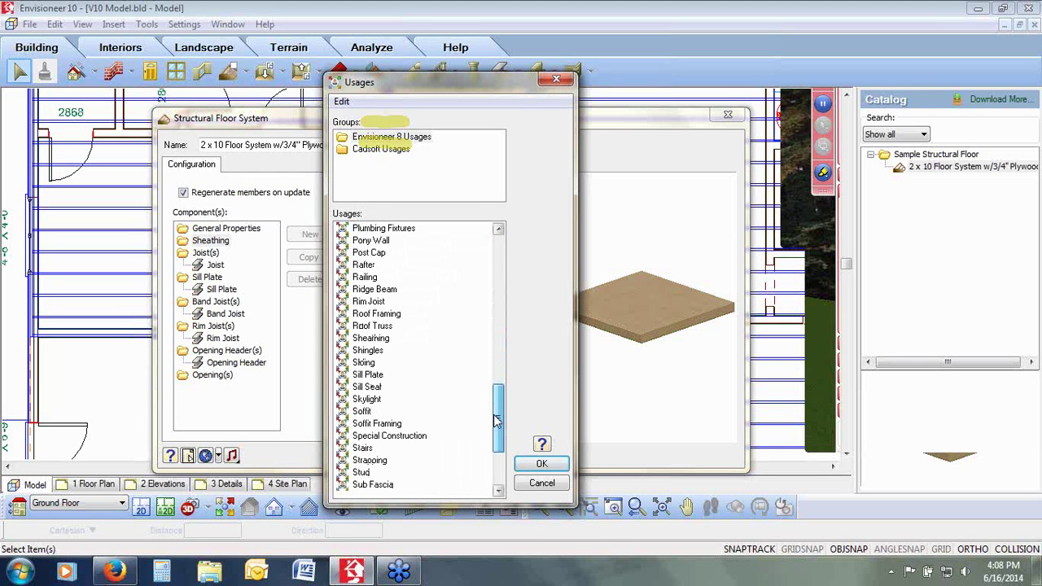
left_click(387, 337)
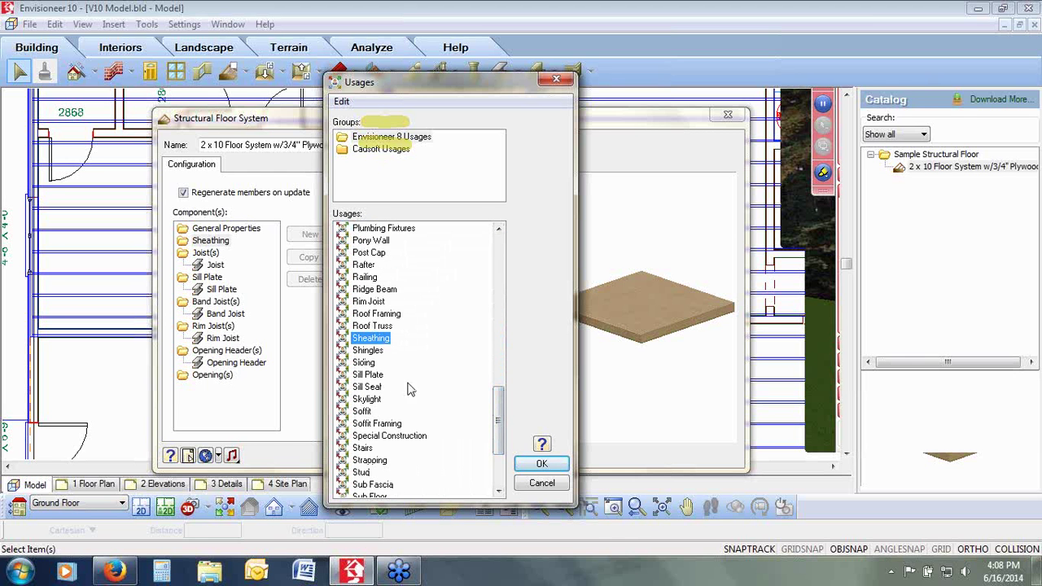
left_click(539, 462)
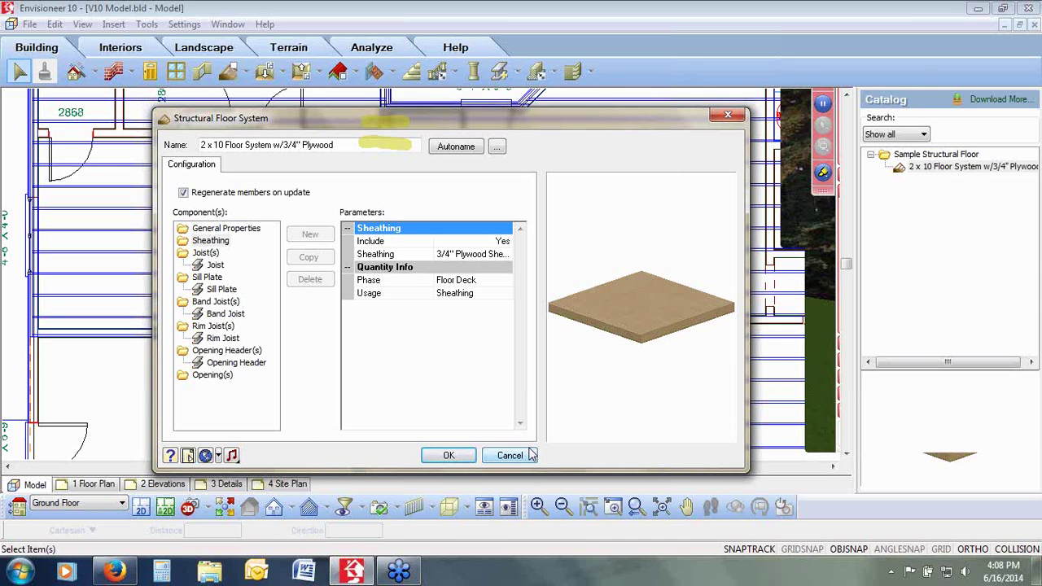
Review the member and quantity settings of the joist, sill plate, band joist, rim joist and opening header, and close the floor system without saving
left_click(215, 266)
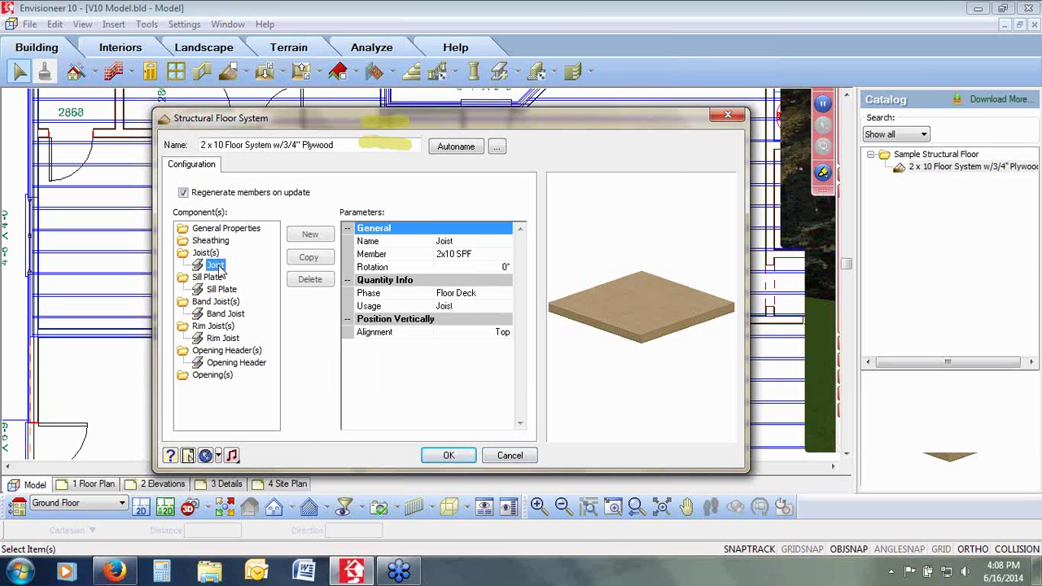
left_click(446, 257)
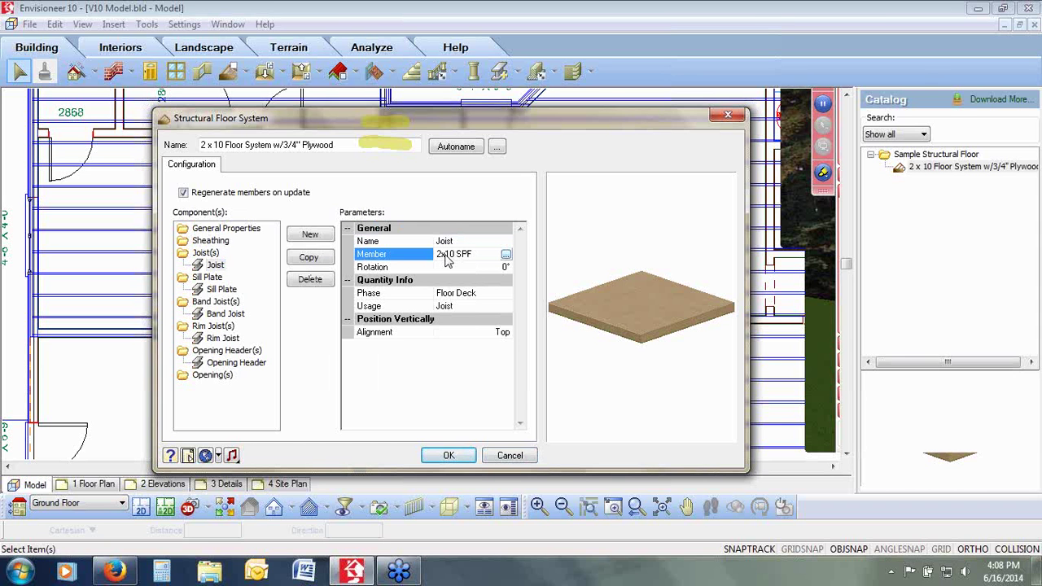
left_click(218, 291)
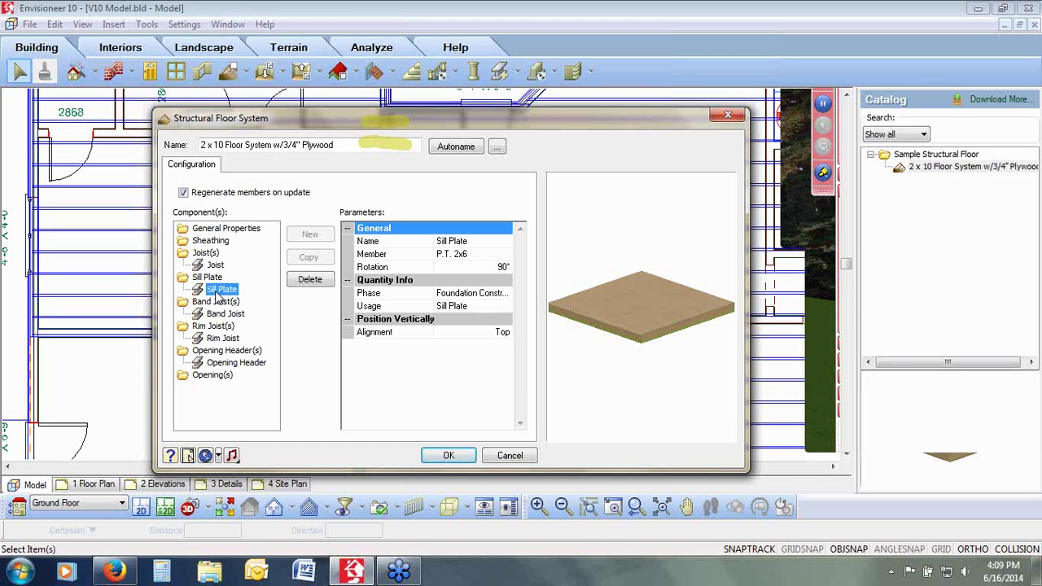
left_click(217, 314)
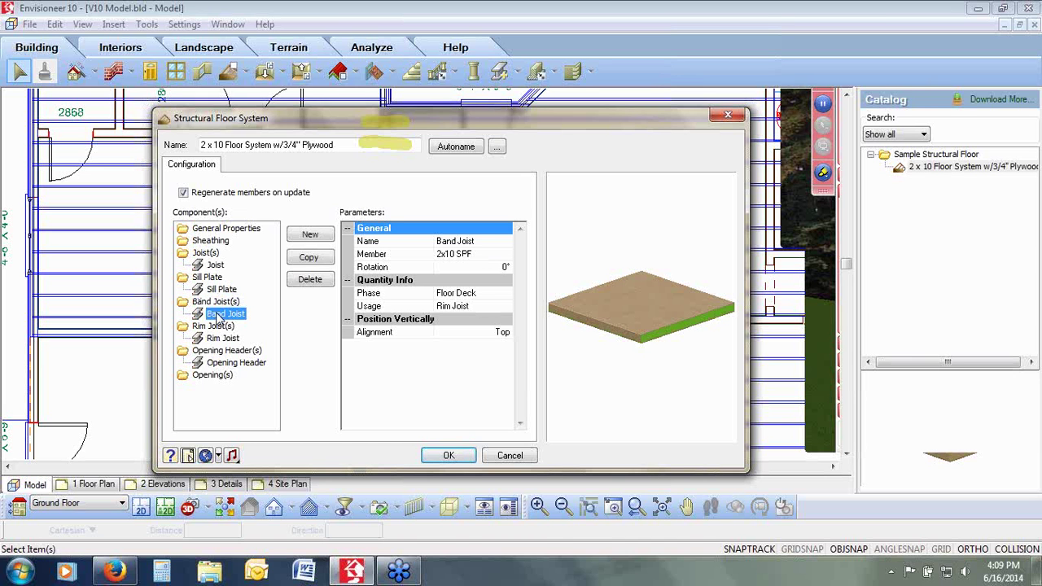
left_click(221, 339)
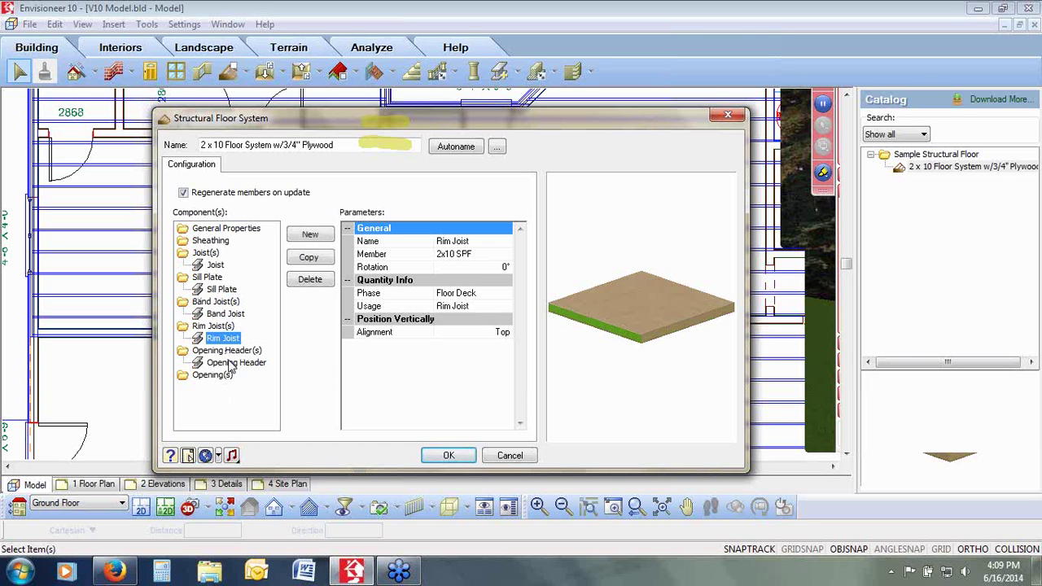
left_click(232, 364)
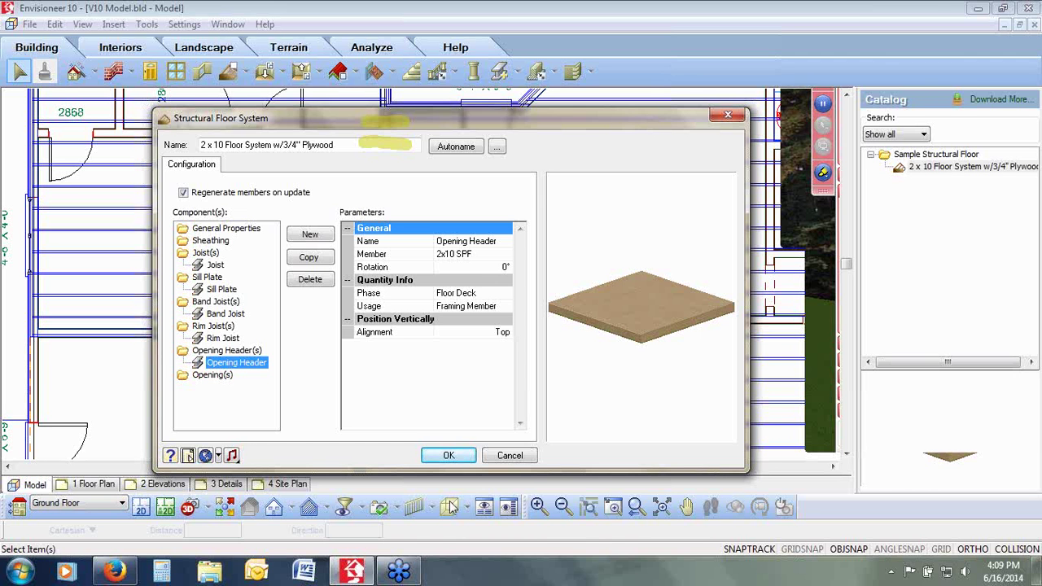
left_click(510, 456)
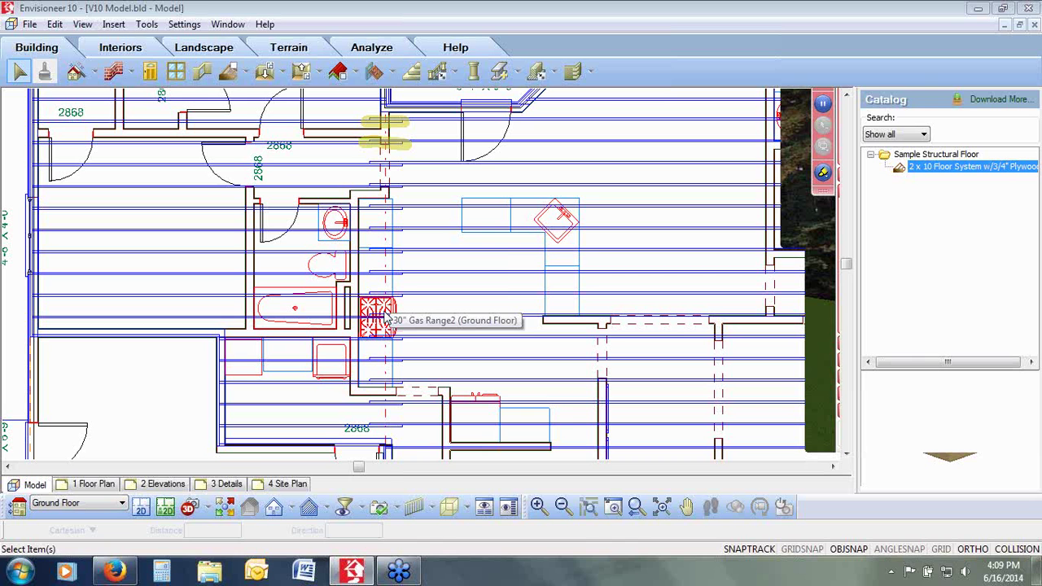
Shorten one 2x10 SPF floor joist through the kitchen by moving its bearing-line end past the island, and check the member's available editing commands
left_click(637, 506)
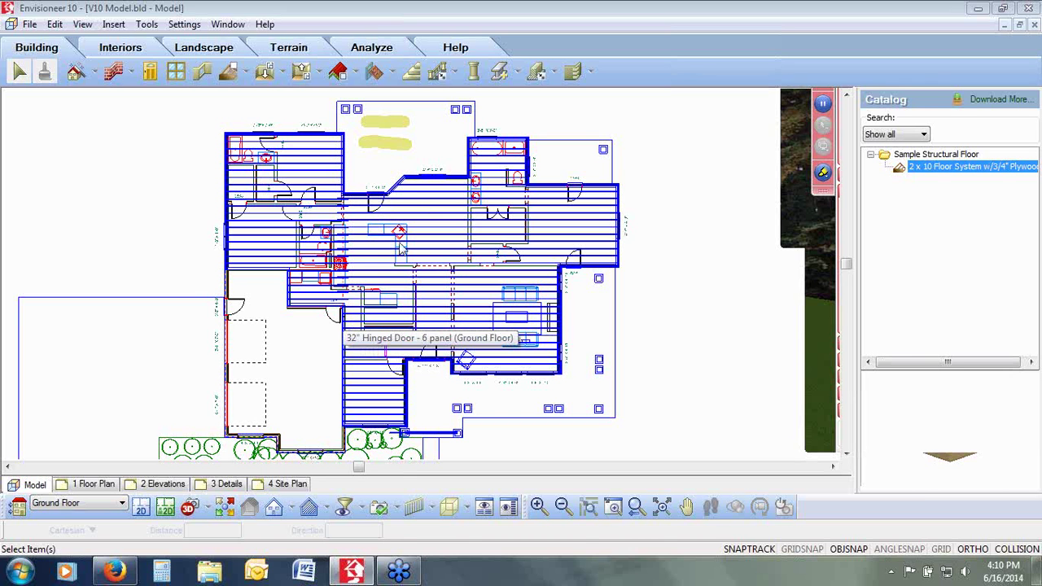
left_click(442, 226)
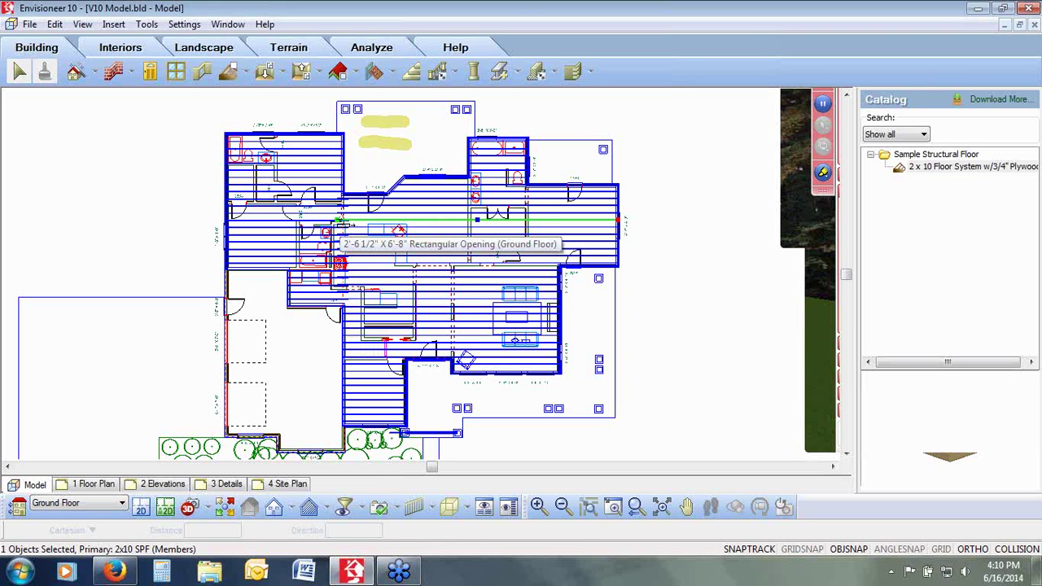
left_click_drag(340, 226, 439, 236)
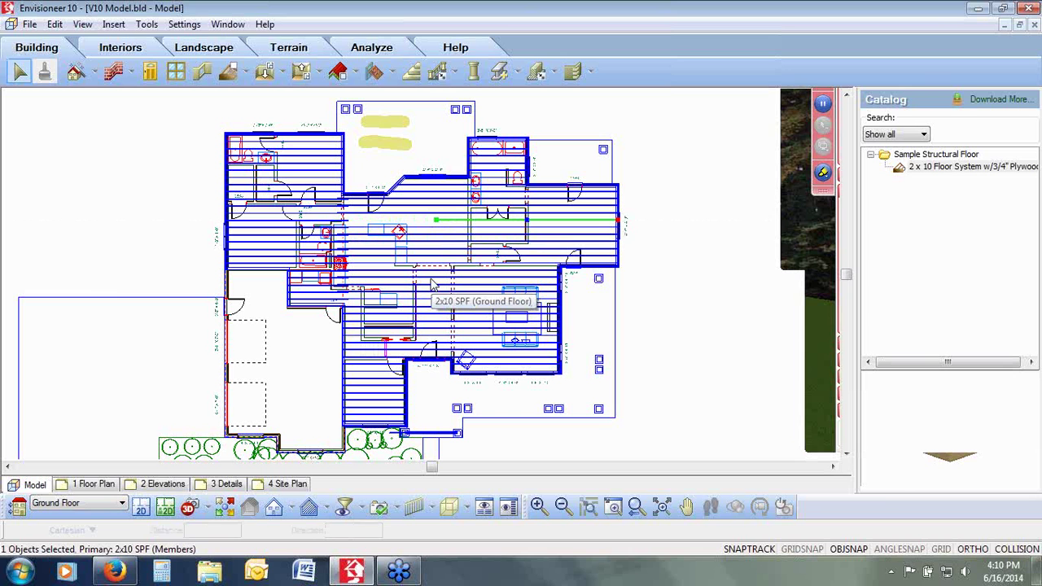
right_click(662, 185)
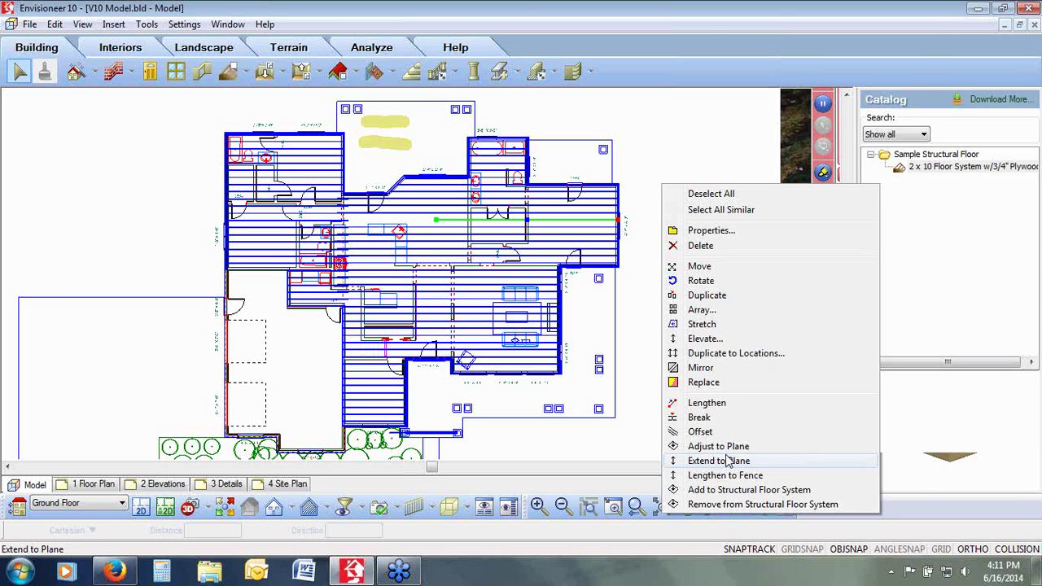
Display only the framing in the 3D Perspective camera view and set the display mode to Rendered Outline
left_click(210, 509)
left_click(218, 438)
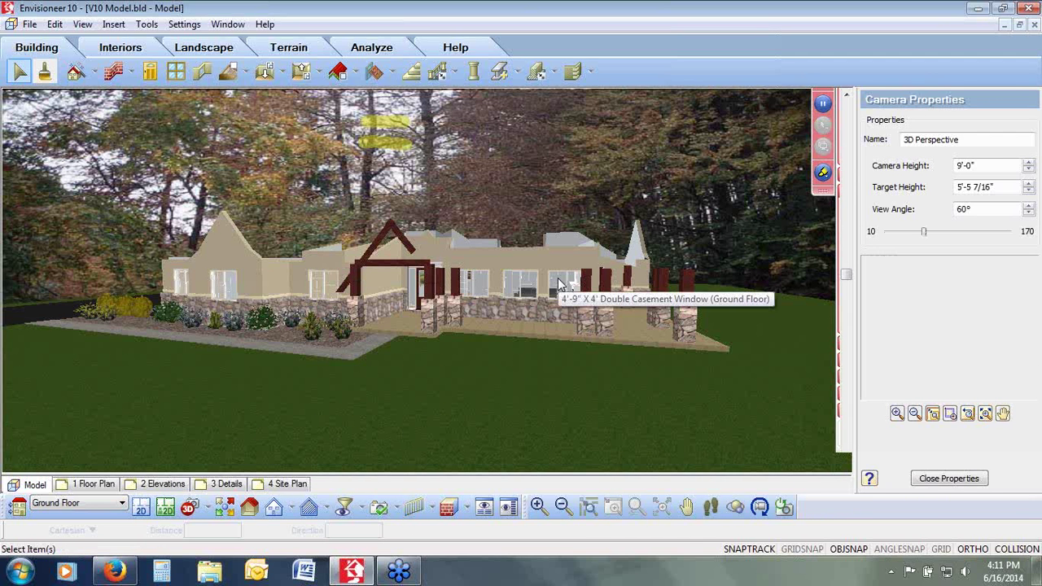
left_click(85, 26)
mouse_move(110, 236)
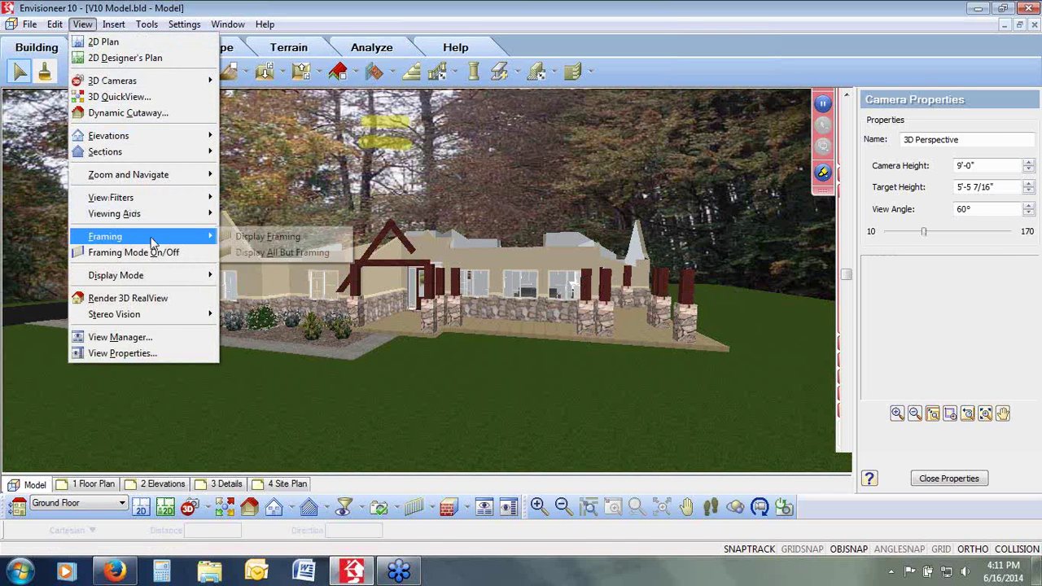
left_click(250, 241)
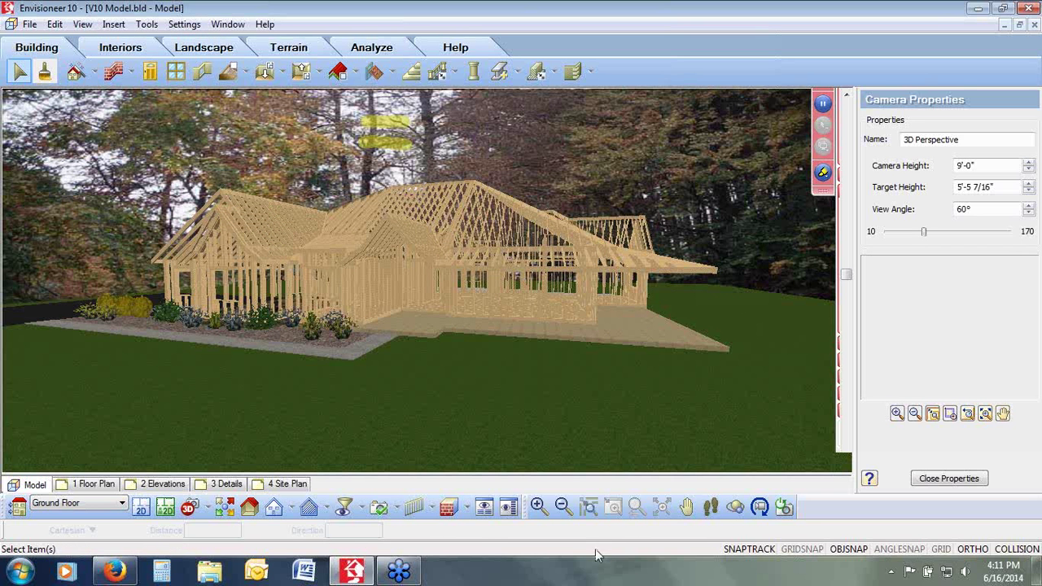
left_click(470, 507)
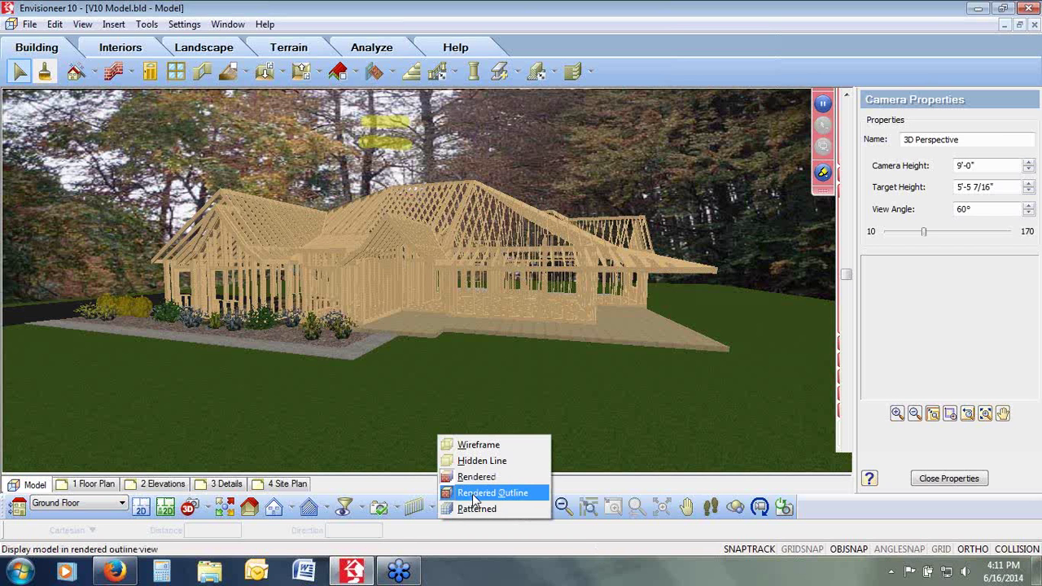
left_click(475, 493)
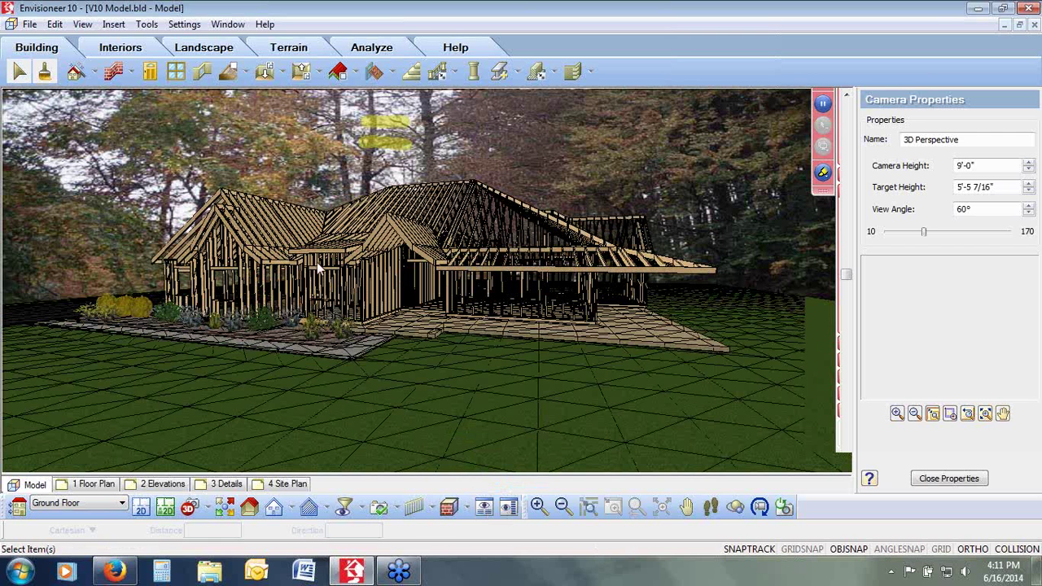
Inspect the house framing from inside through Camera1, return to the 3D Perspective view, and look over the display modes without changing the current one
left_click(207, 507)
left_click(215, 470)
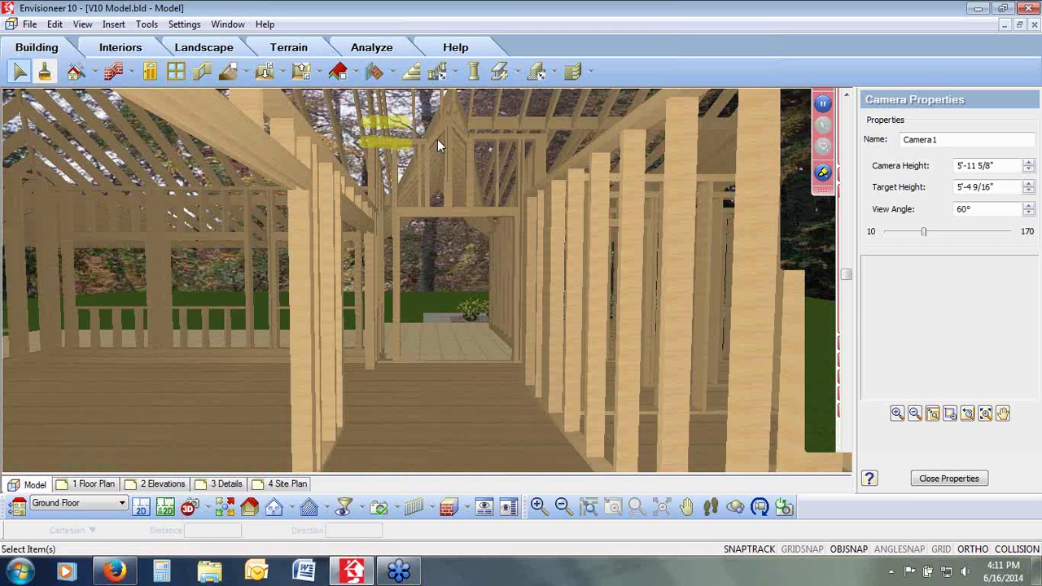
left_click(209, 508)
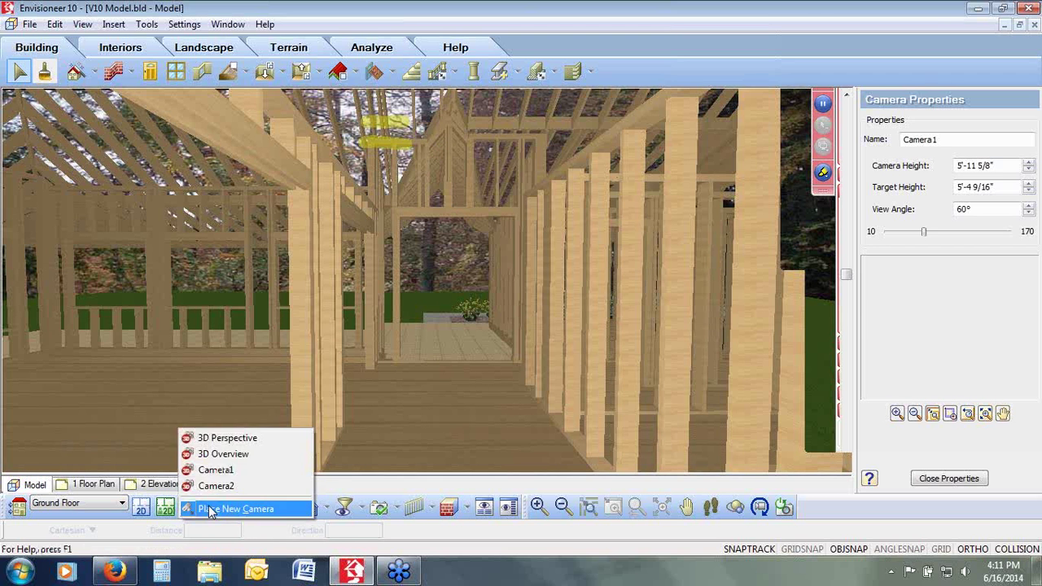
left_click(212, 437)
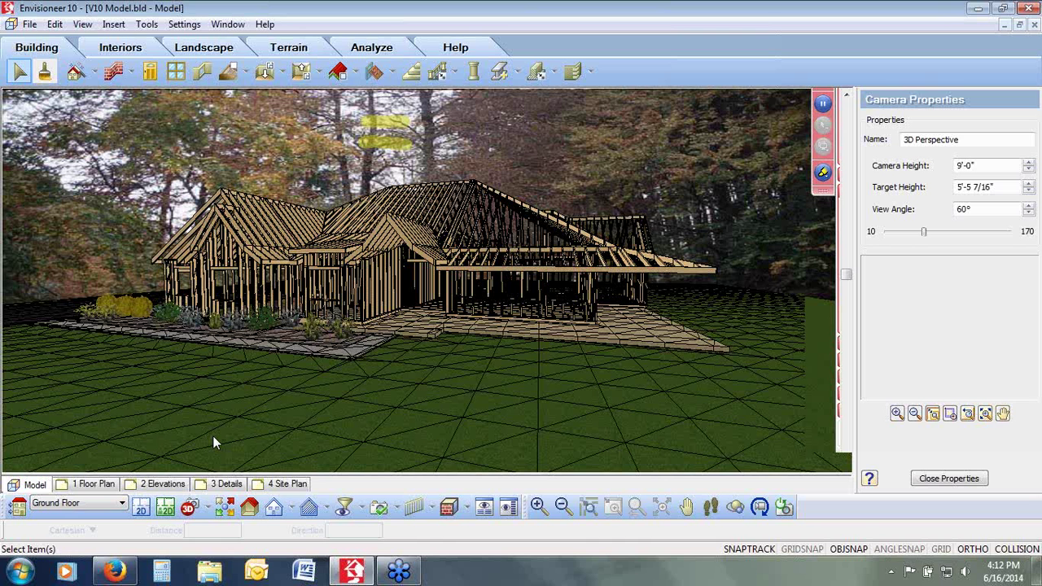
left_click(464, 510)
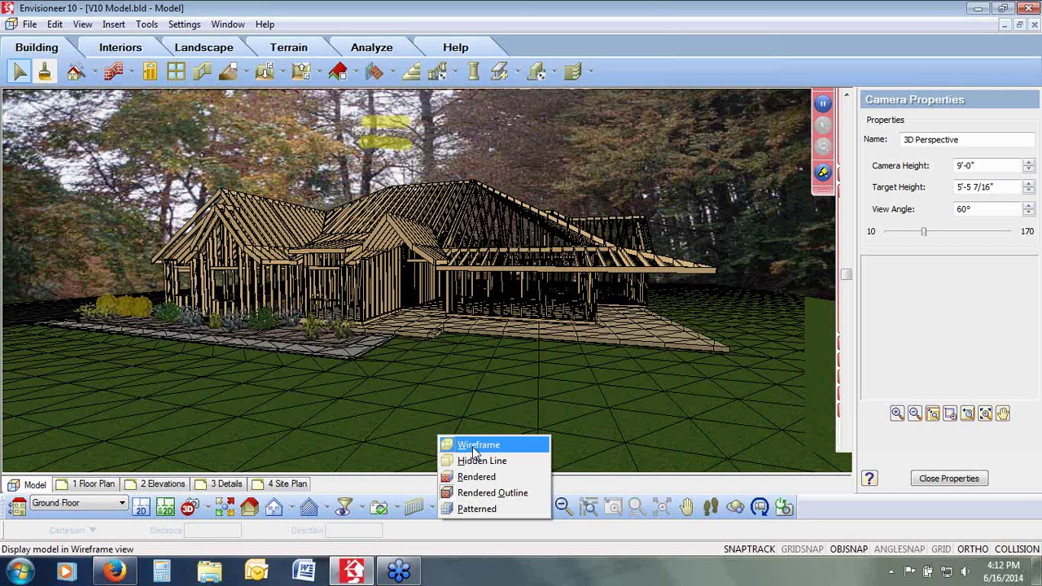
left_click(609, 524)
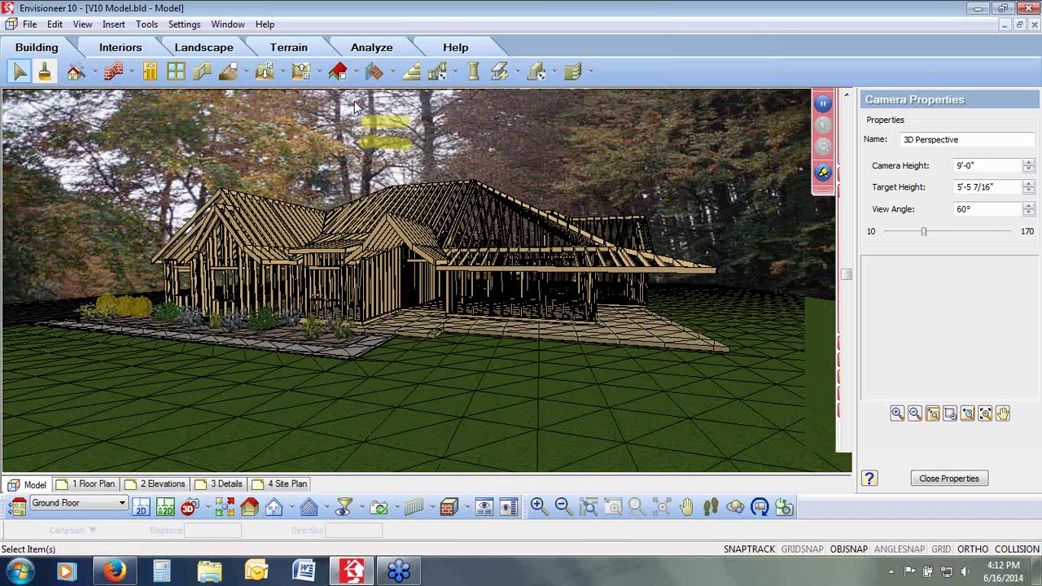
Turn on framing mode and open the infill of the narrow front wall panel near the entry for editing
left_click(82, 25)
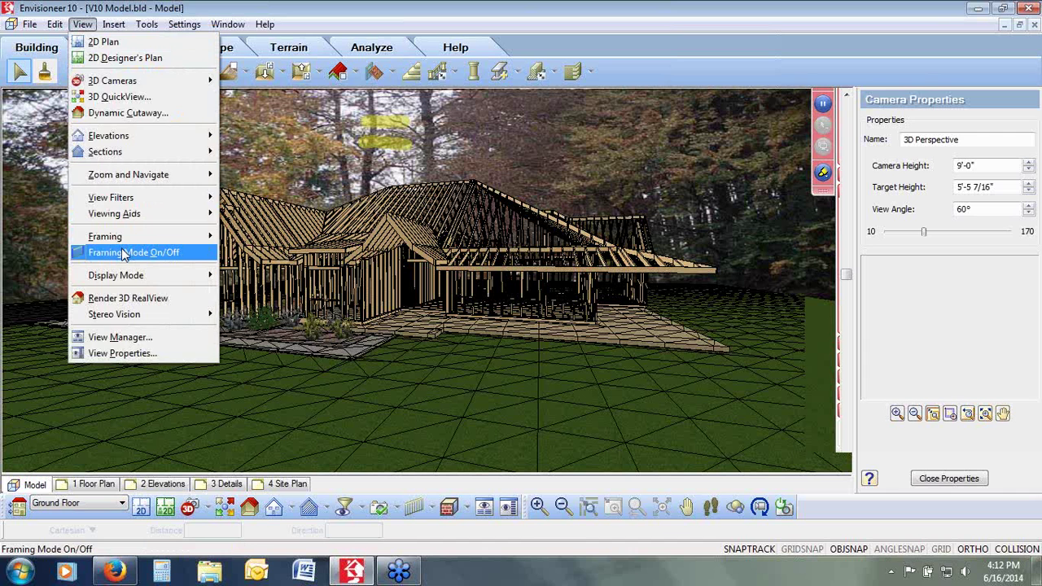
left_click(118, 247)
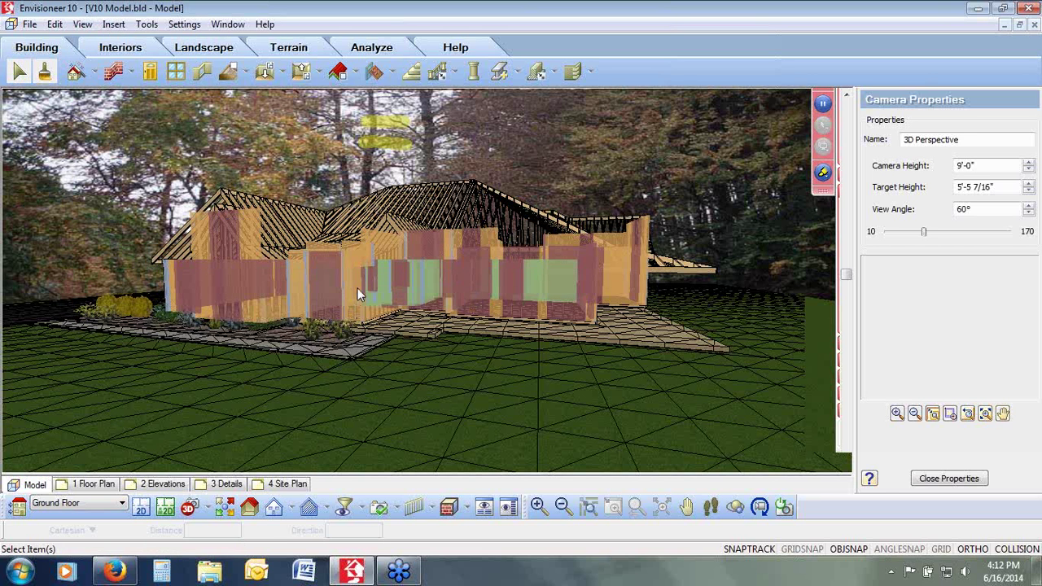
double_click(354, 285)
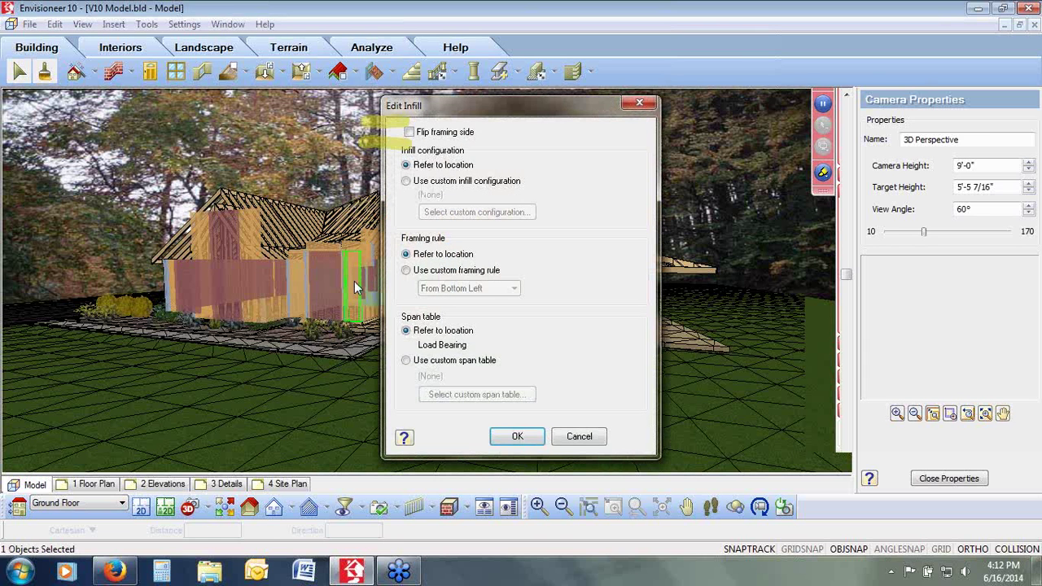
Choose a custom infill configuration for the wall panel and open the infill properties of the 16" O/C configuration
left_click(405, 181)
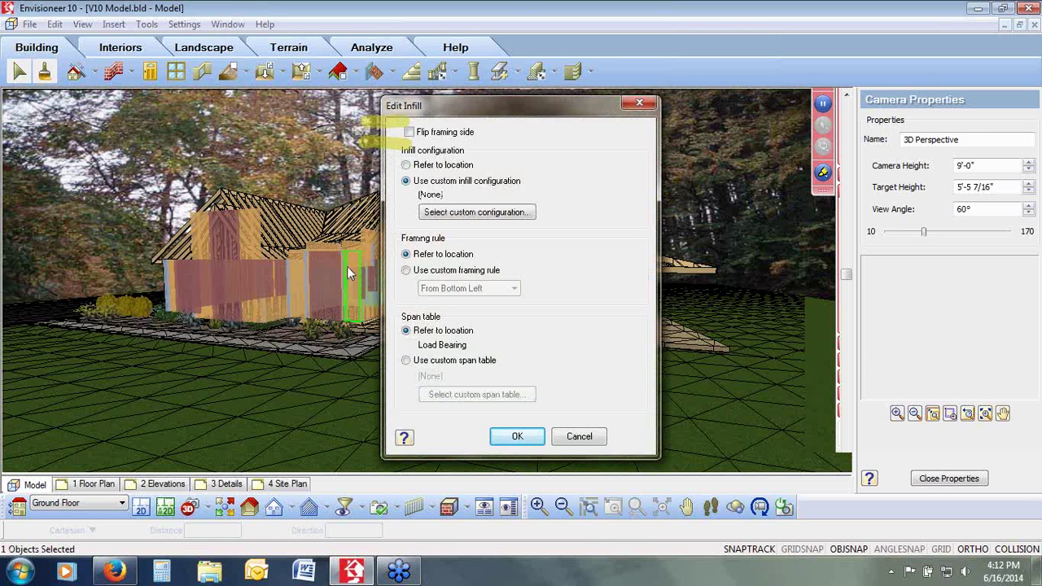
left_click(456, 216)
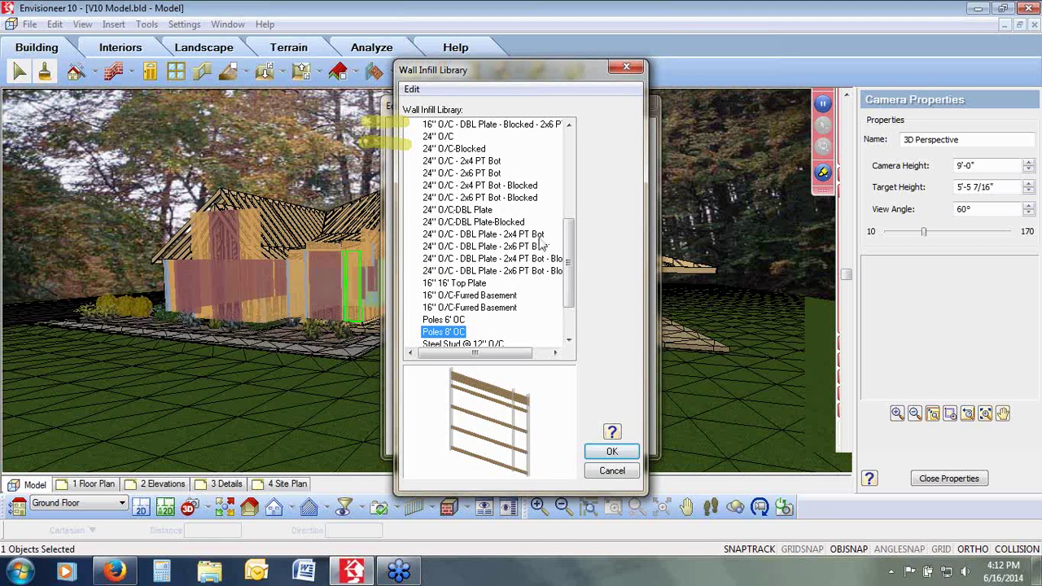
left_click_drag(569, 264, 568, 179)
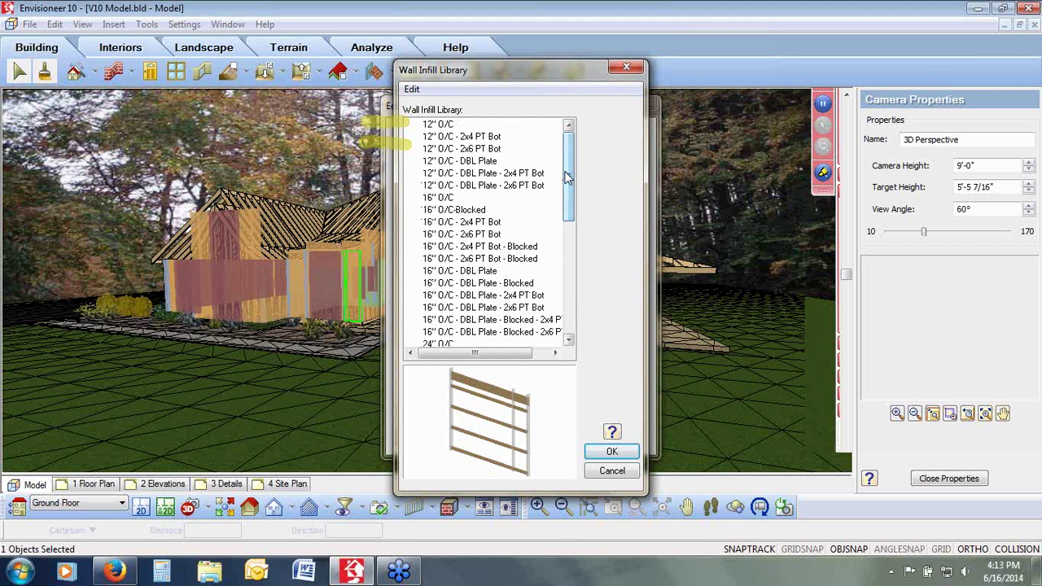
double_click(438, 199)
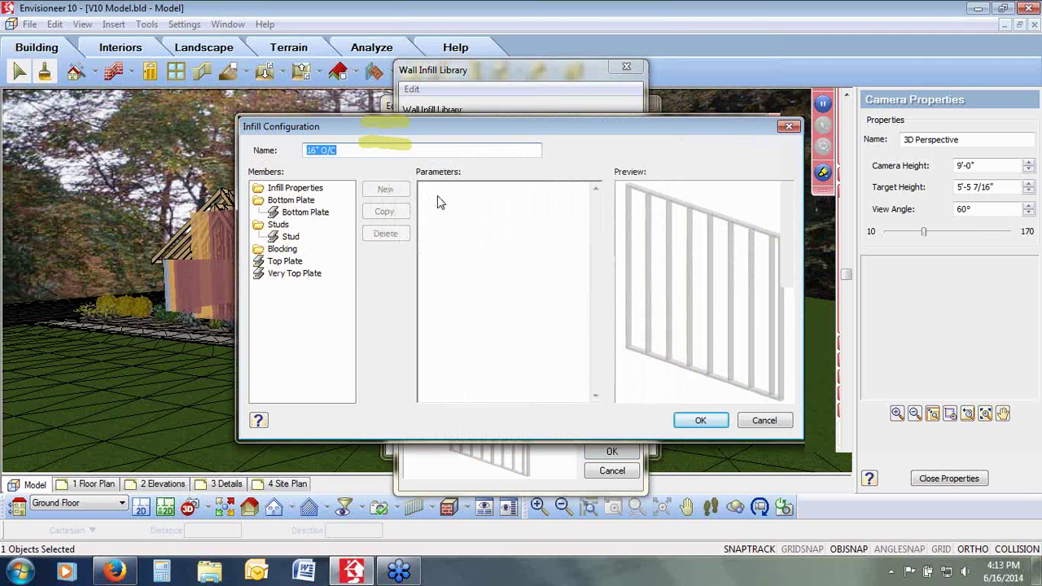
left_click(293, 191)
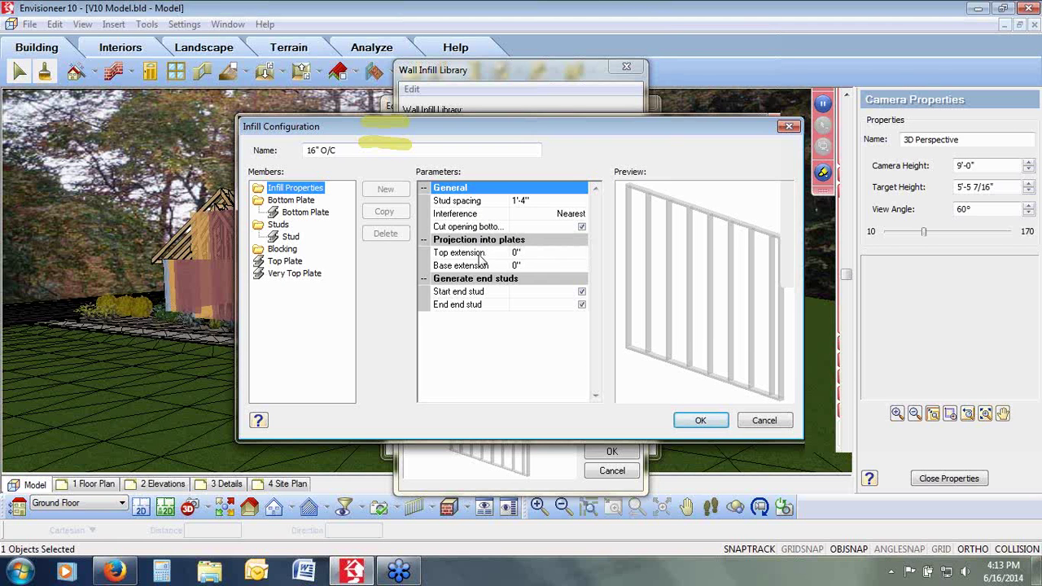
Project the studs into the plates with a 24" top extension and a 6" base extension
left_click(528, 254)
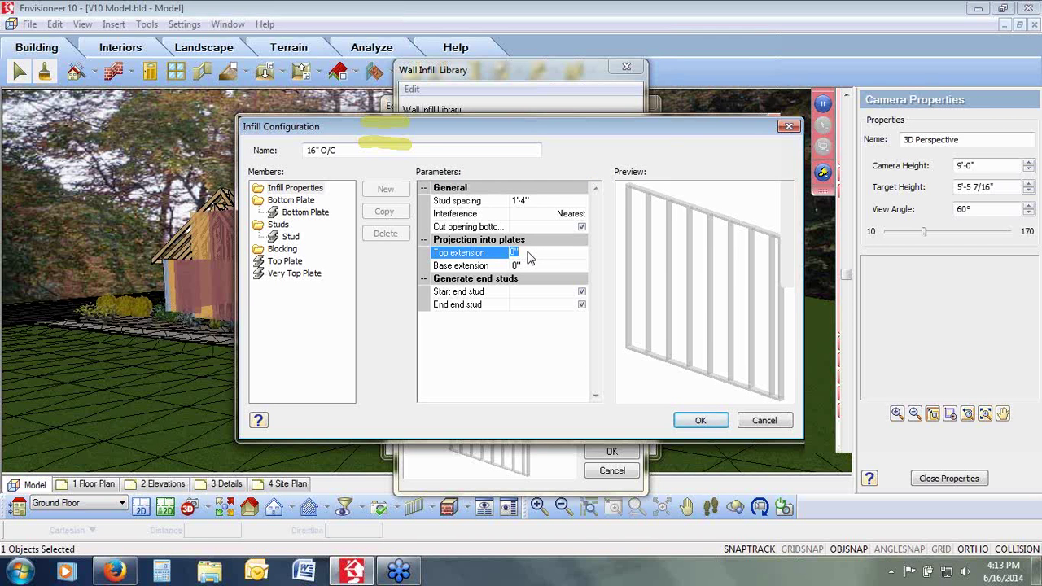
type("24")
left_click(542, 269)
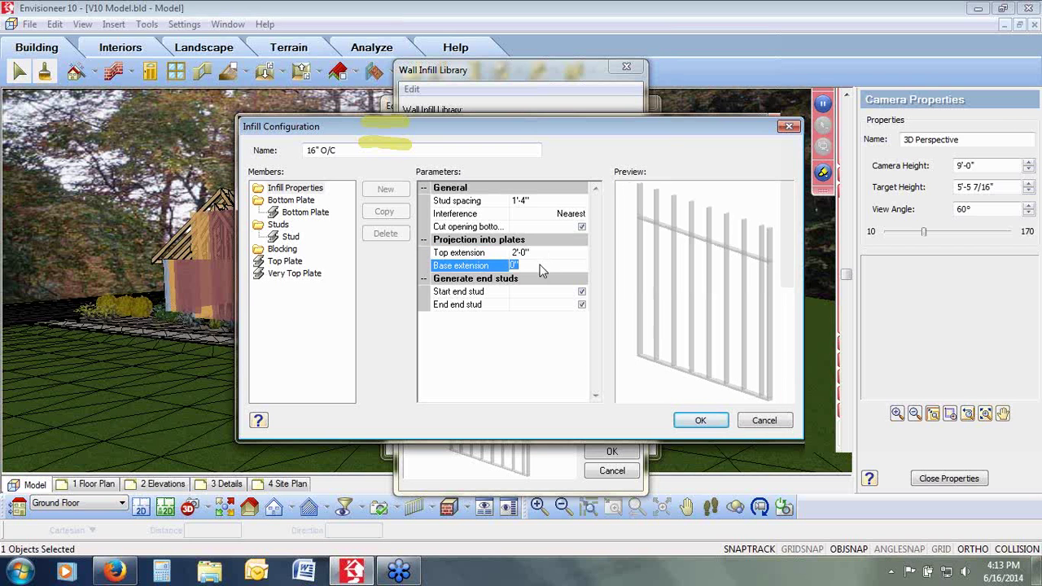
type("6\"")
Reset the studs' top and base extensions to 0
left_click(540, 257)
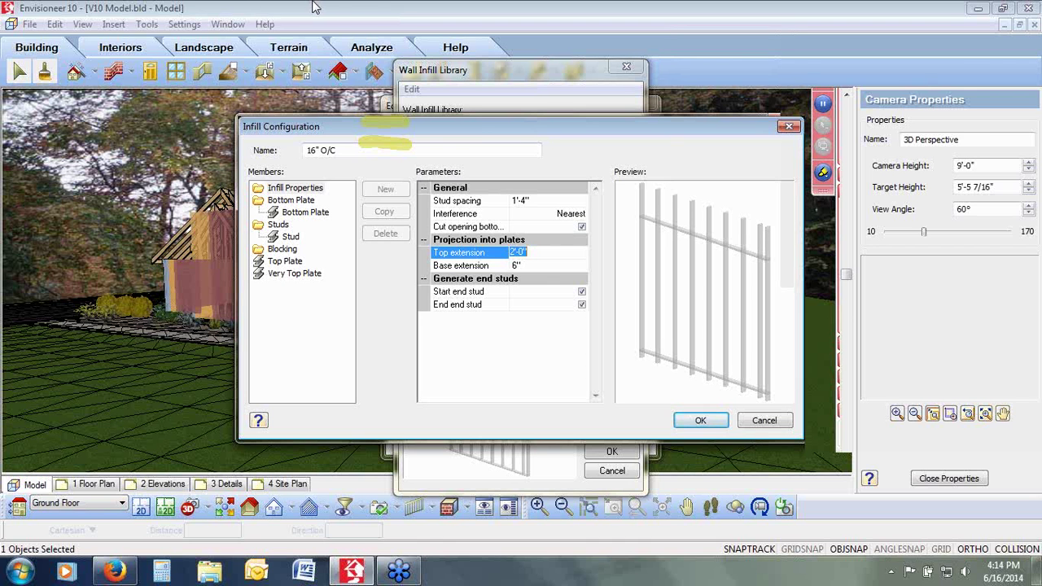
type("0")
left_click(545, 267)
type("0")
left_click(538, 256)
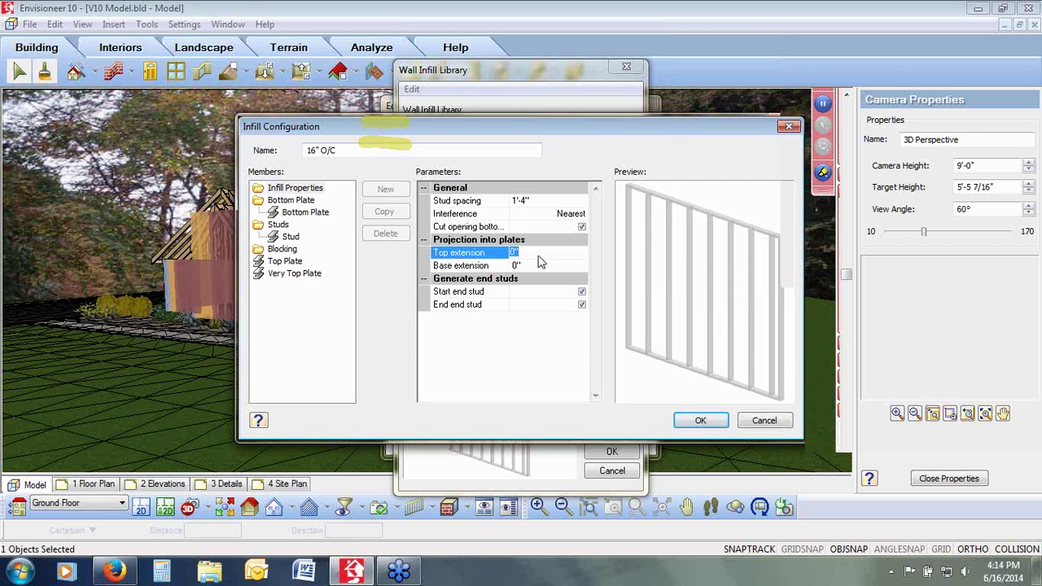
Add six new members to the Bottom Plate group of the 16" O/C infill configuration
left_click(298, 220)
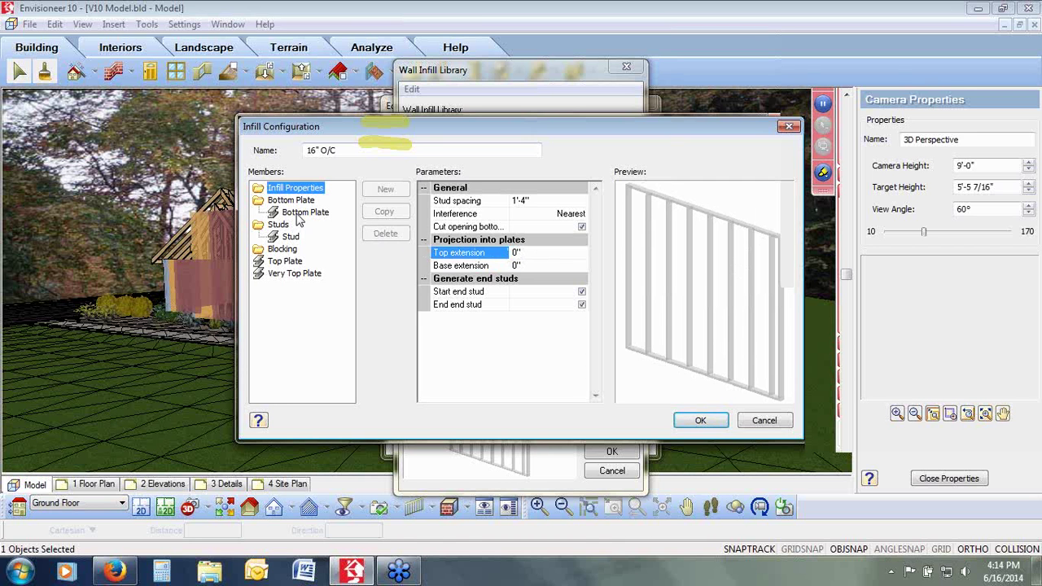
left_click(306, 213)
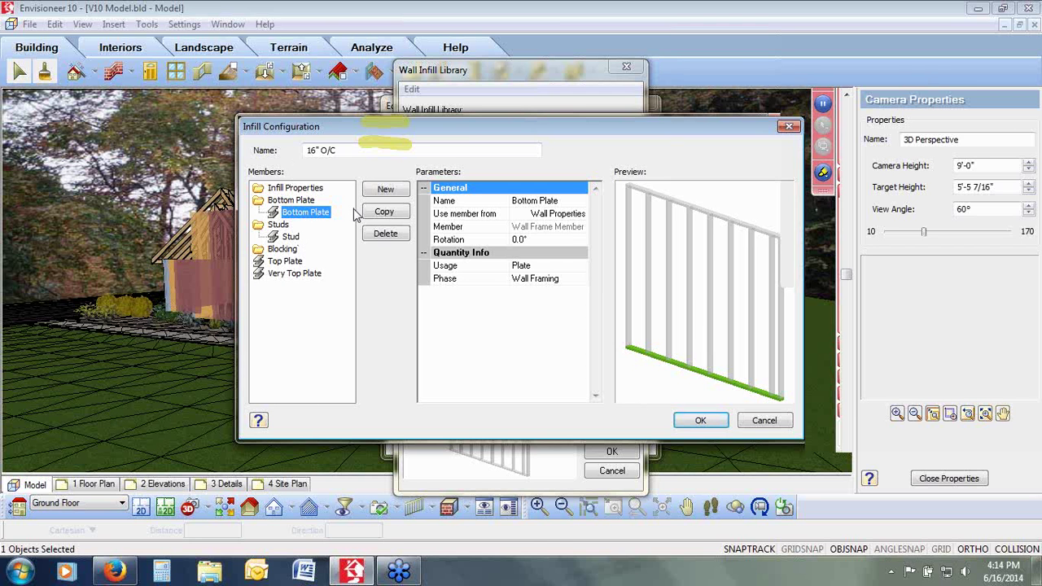
left_click(385, 190)
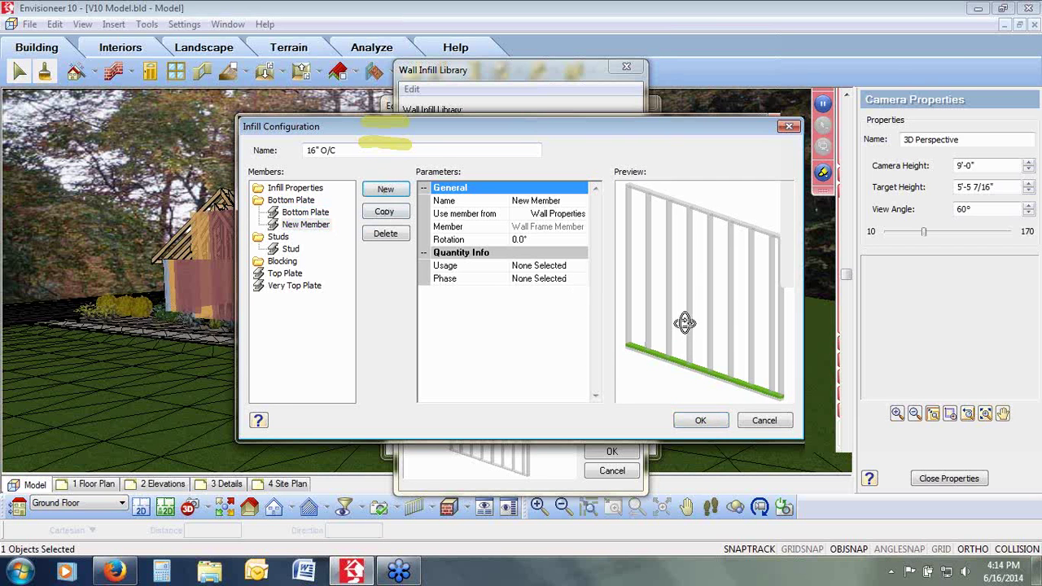
left_click_drag(672, 317, 693, 365)
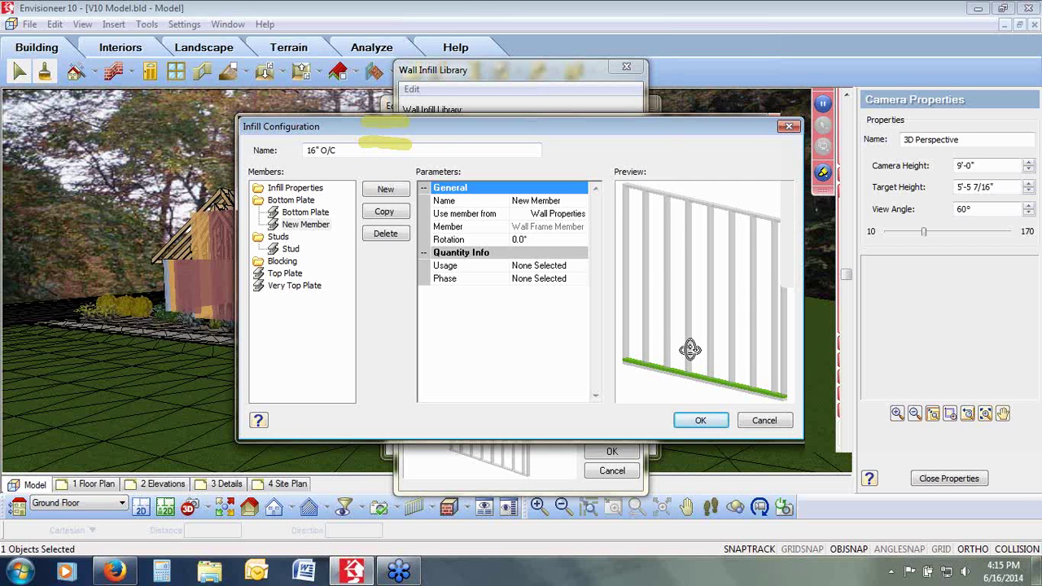
left_click(402, 190)
left_click(403, 191)
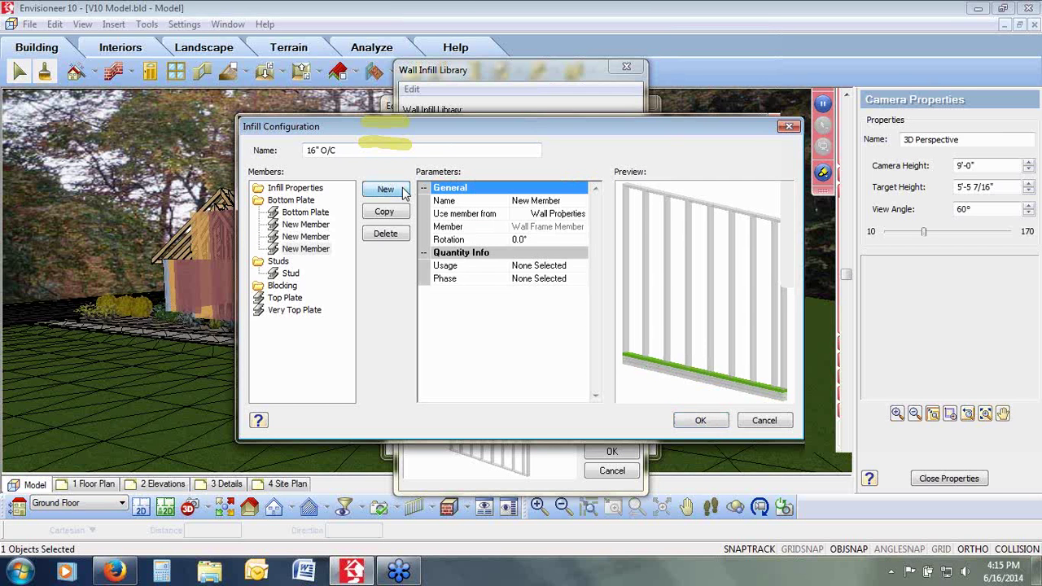
left_click(403, 190)
left_click(403, 191)
left_click(404, 189)
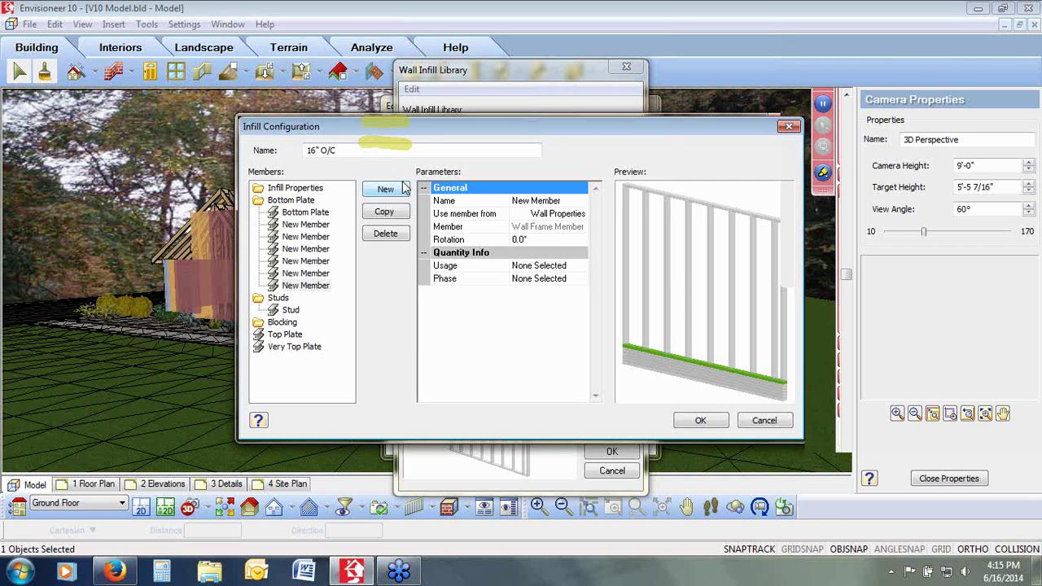
Check the newest plate member's source setting, then discard the configuration changes and leave the wall panel's infill editing
left_click(560, 214)
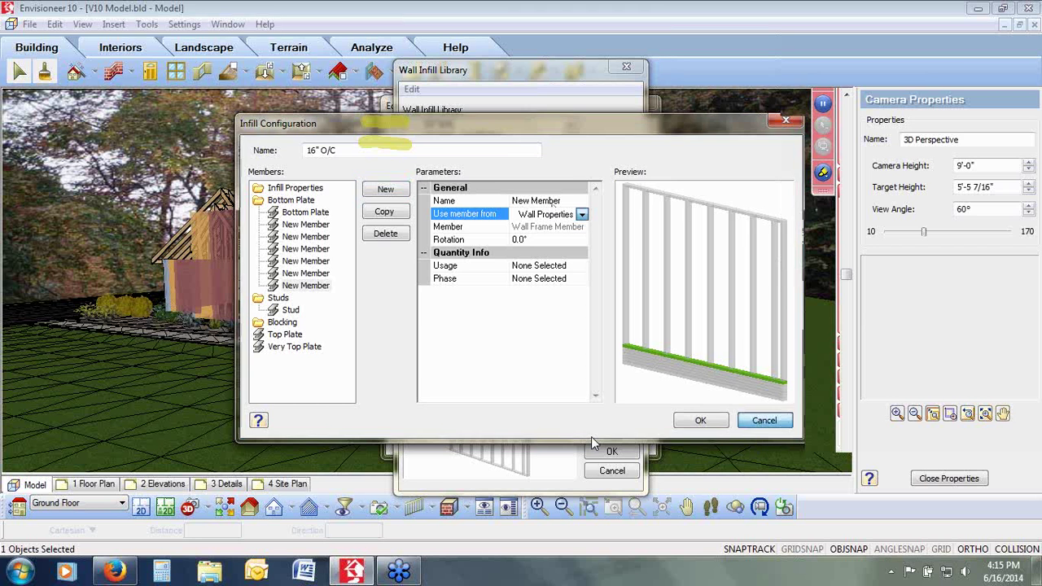
left_click(759, 421)
left_click(612, 492)
left_click(579, 437)
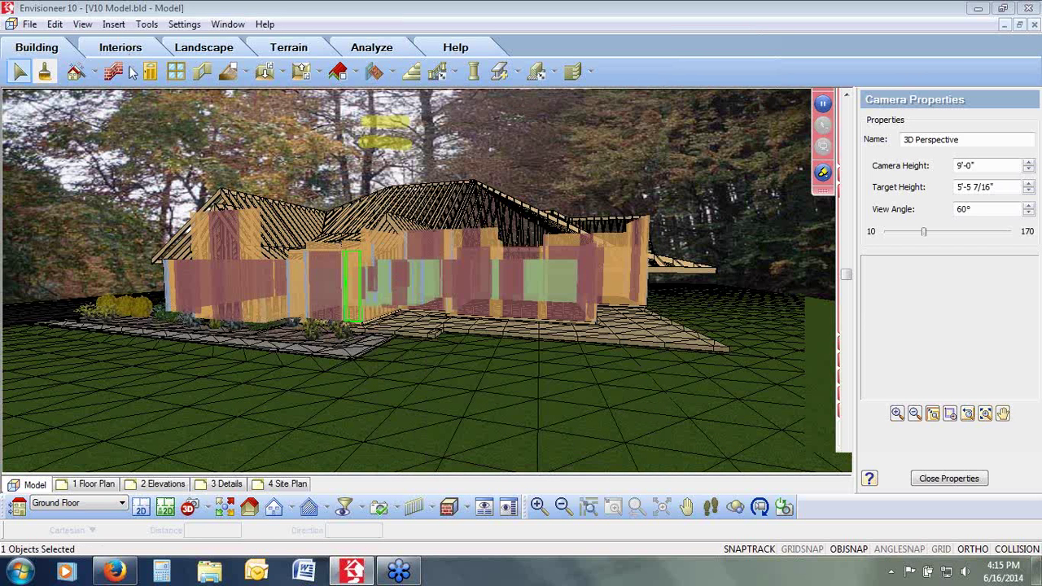
Turn off framing mode and display everything in the model except the framing
left_click(82, 25)
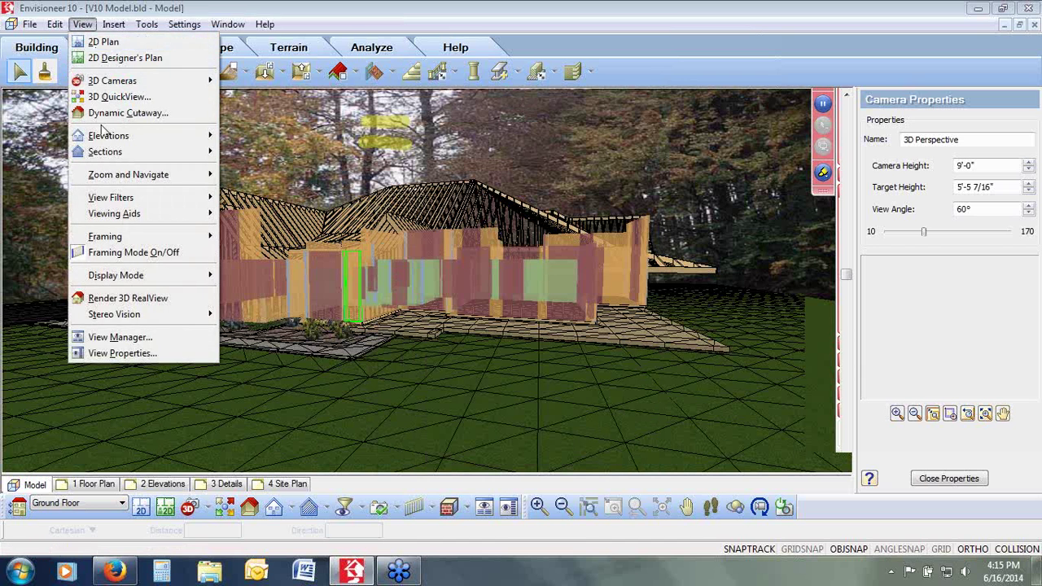
left_click(135, 254)
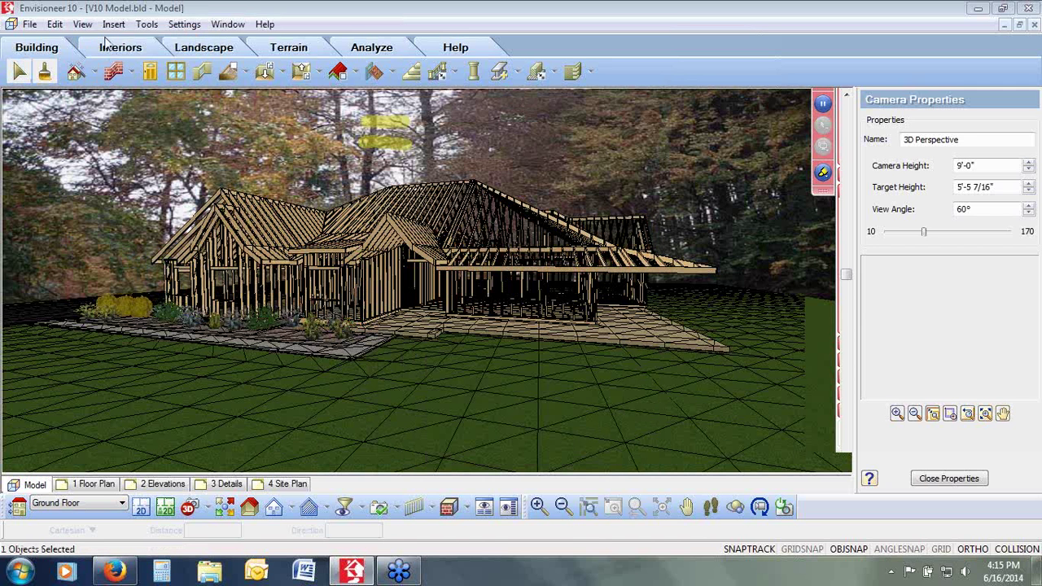
left_click(82, 25)
mouse_move(140, 236)
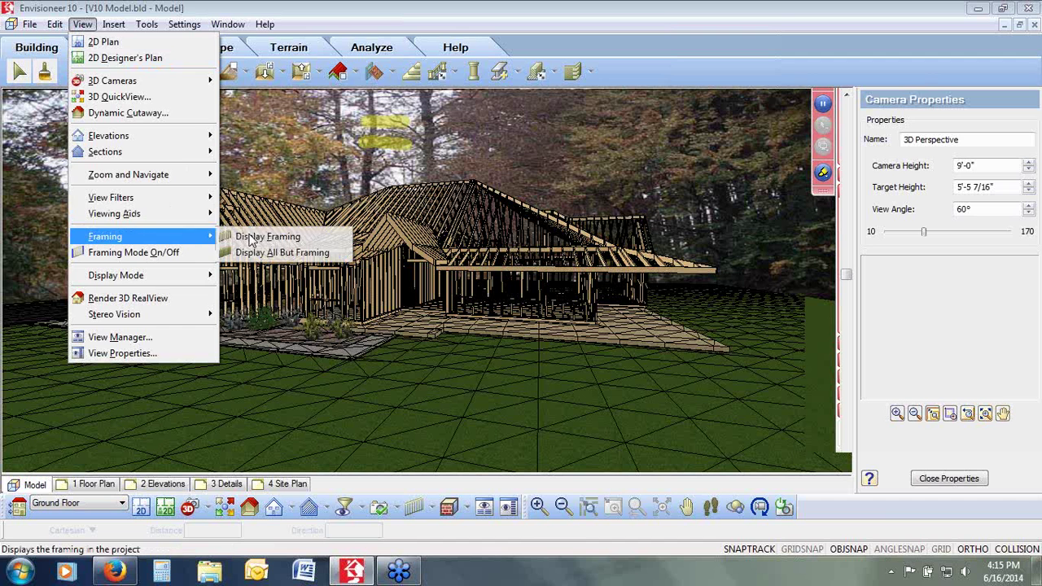
left_click(257, 253)
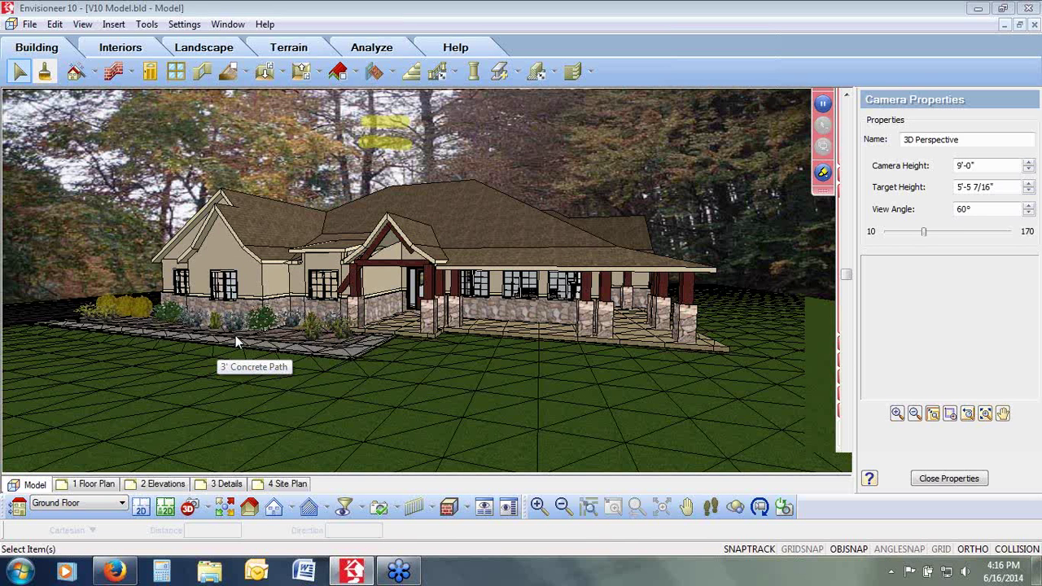
Try setting Frame As Load Bearing to Yes for the 2 x 6 Stucco front gable wall, then discard the change
left_click(248, 285)
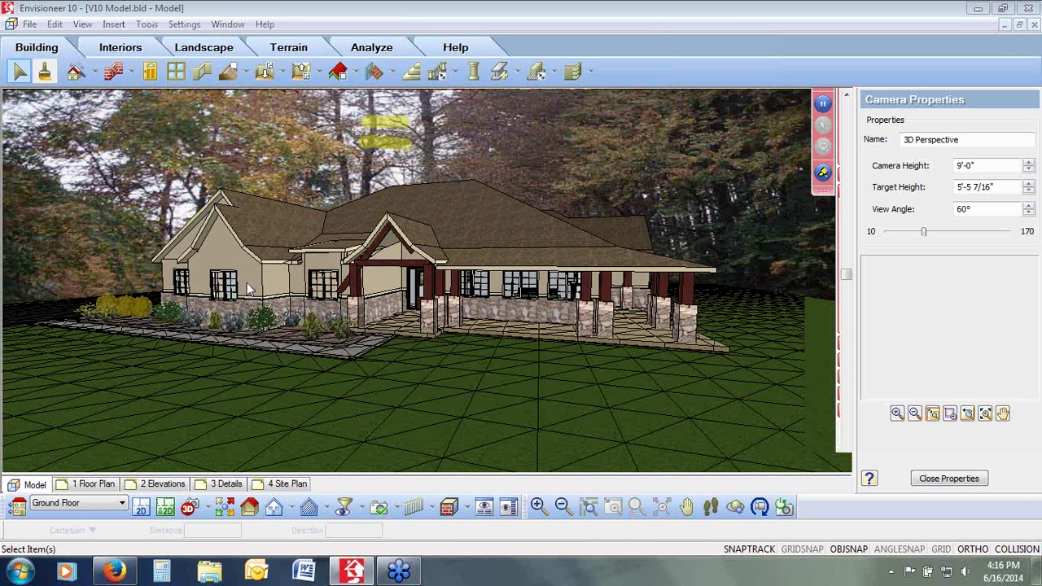
double_click(247, 283)
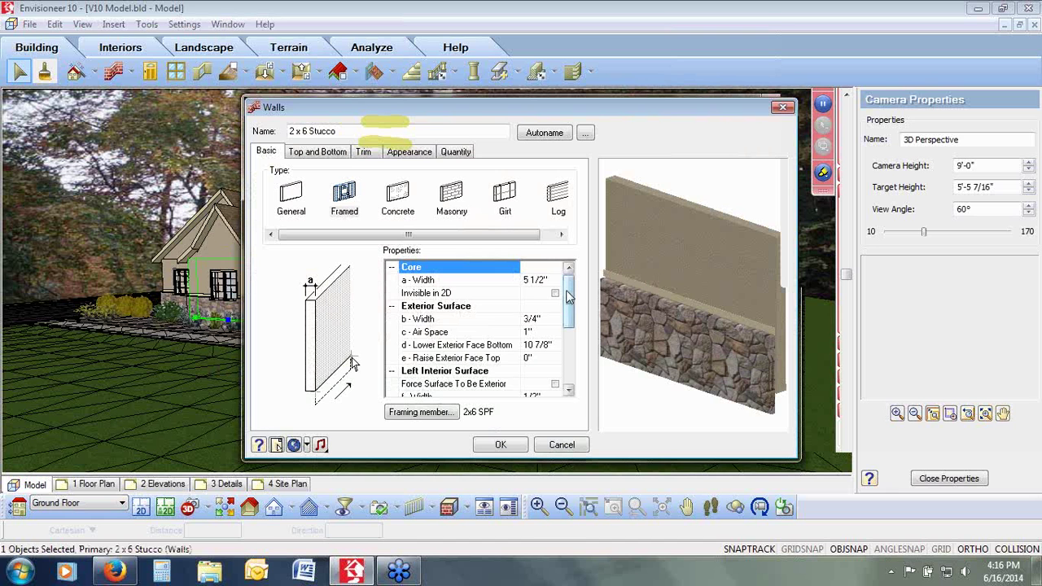
left_click_drag(569, 297, 572, 365)
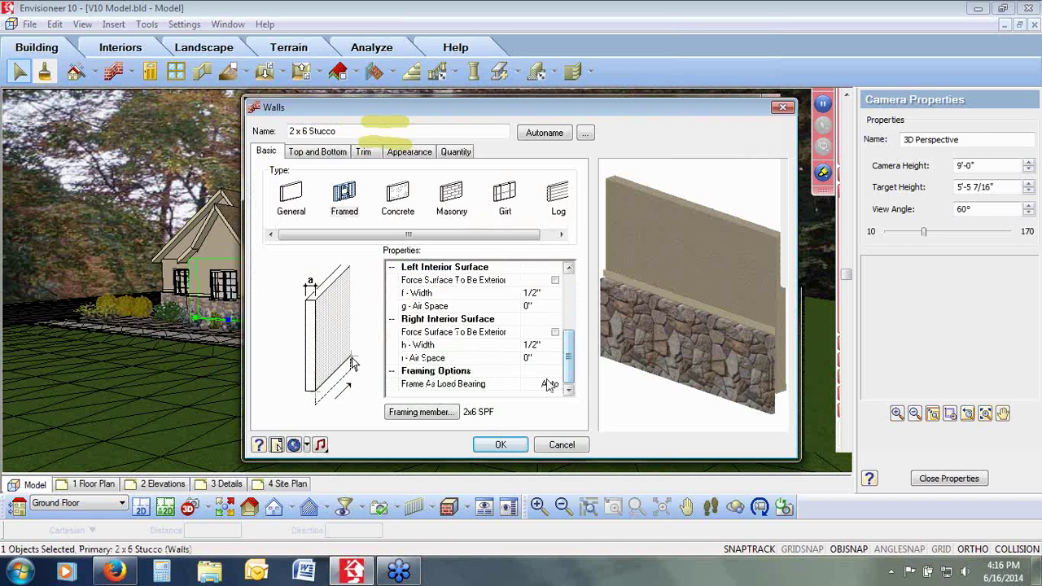
left_click(505, 387)
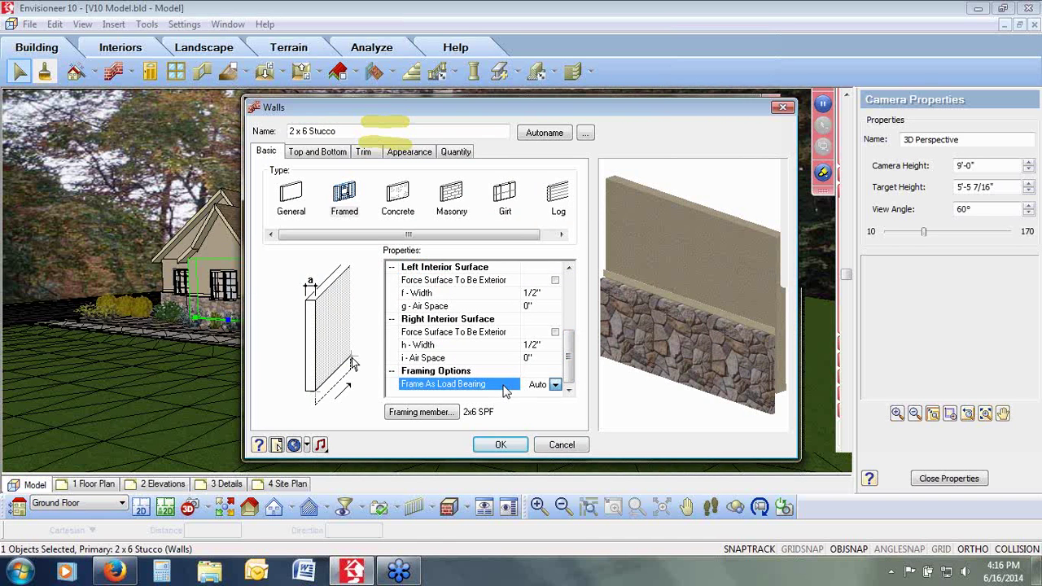
left_click(555, 386)
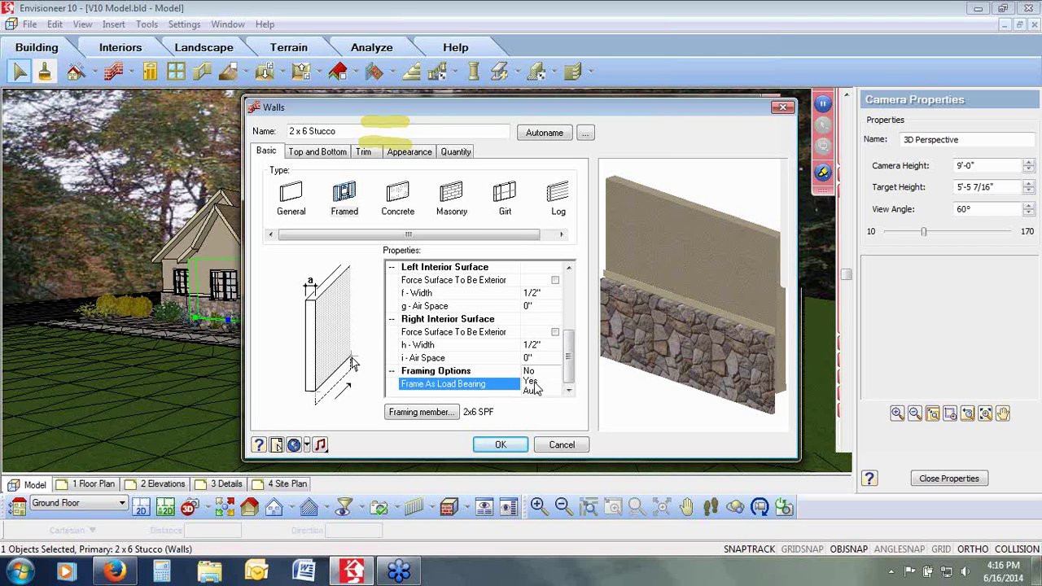
left_click(531, 381)
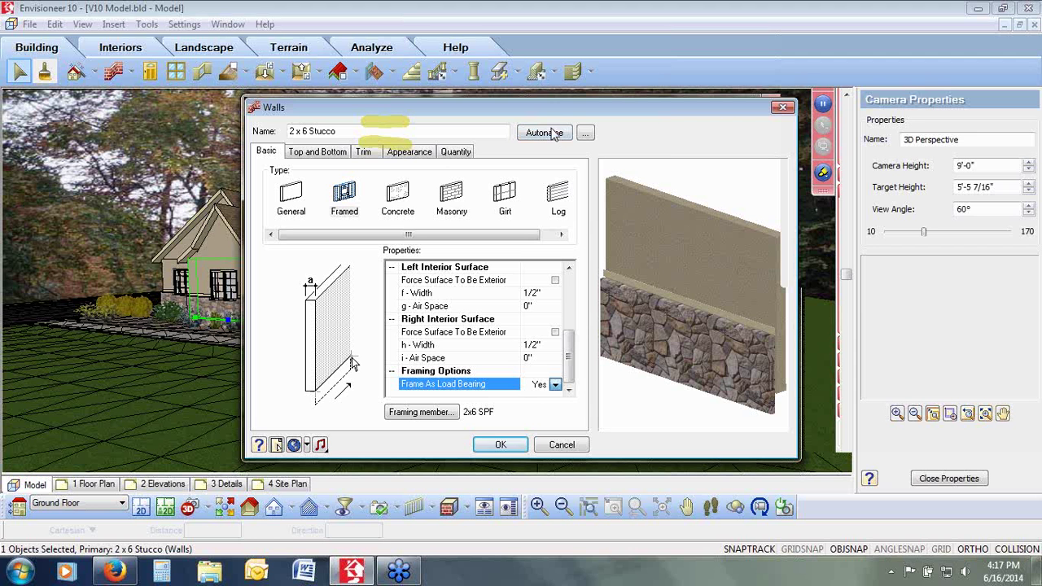
left_click(563, 445)
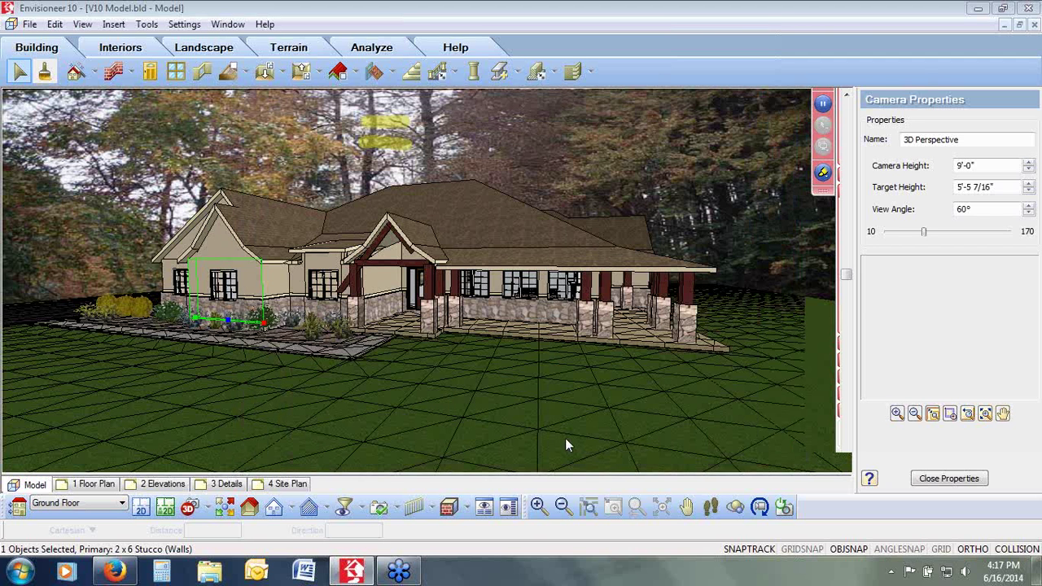
View the large stucco gable wall with the double casement window and show the model rendered without outlines
left_click(737, 509)
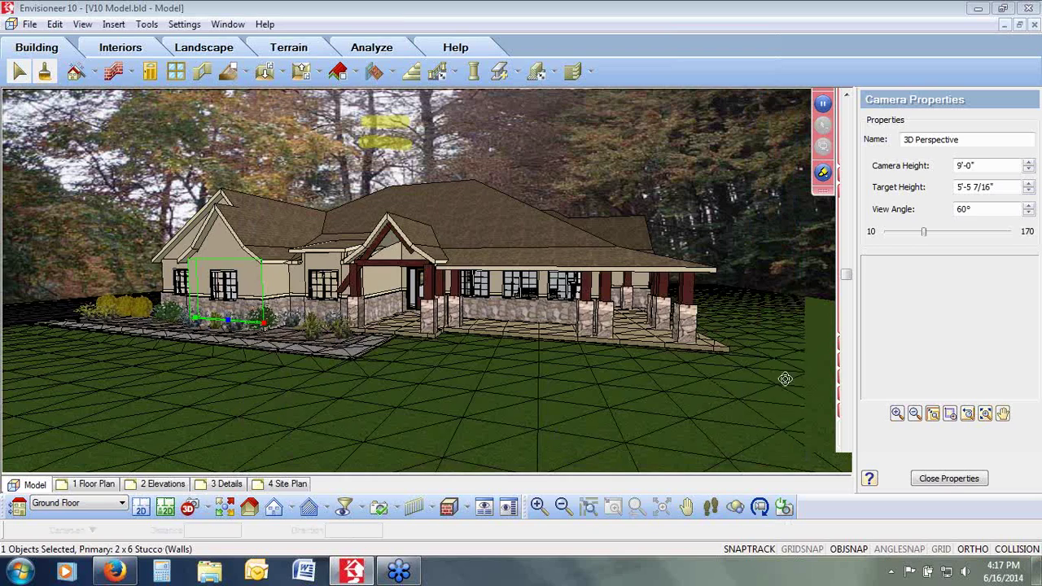
left_click_drag(588, 379, 400, 347)
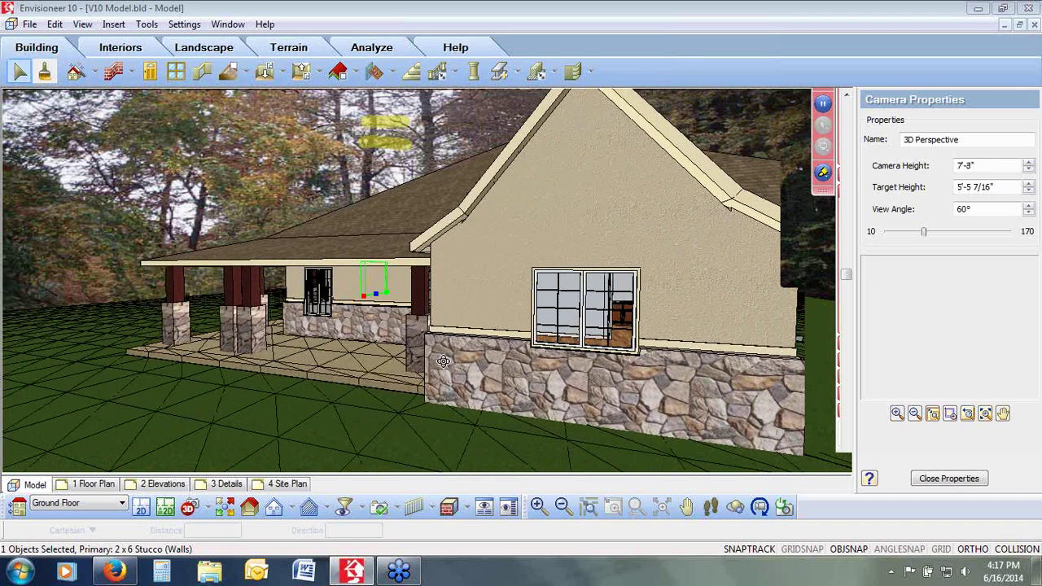
left_click(461, 512)
left_click(472, 477)
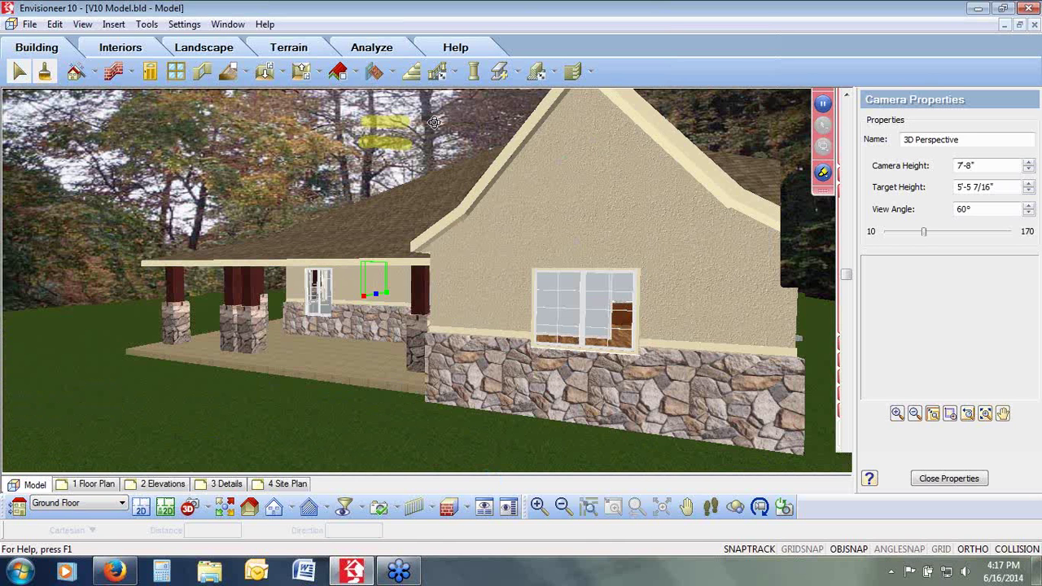
right_click(487, 239)
left_click(521, 247)
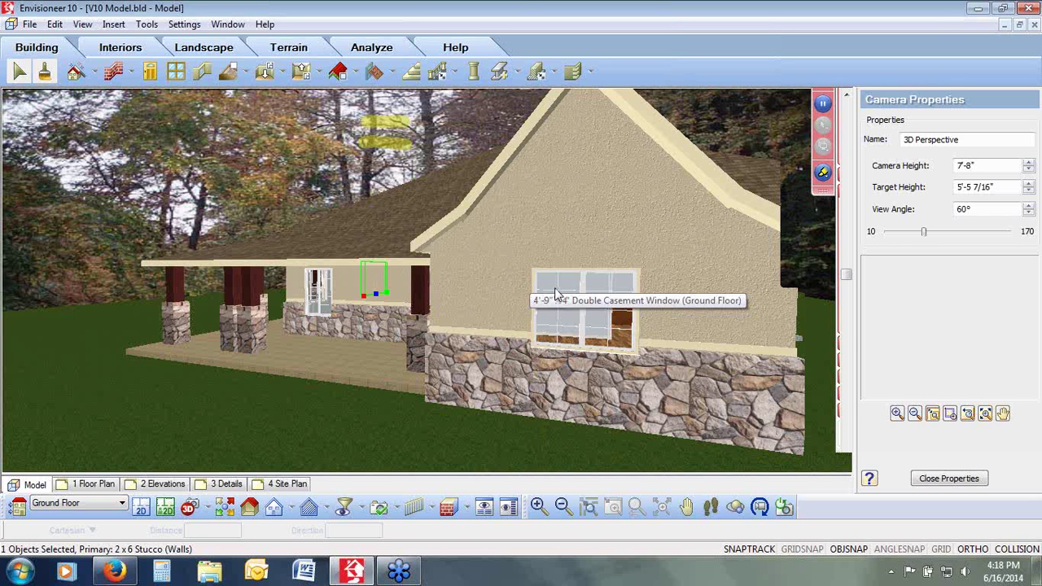
Widen the double casement window in the gable wall on both sides to about 8'-11 3/8"
left_click(556, 291)
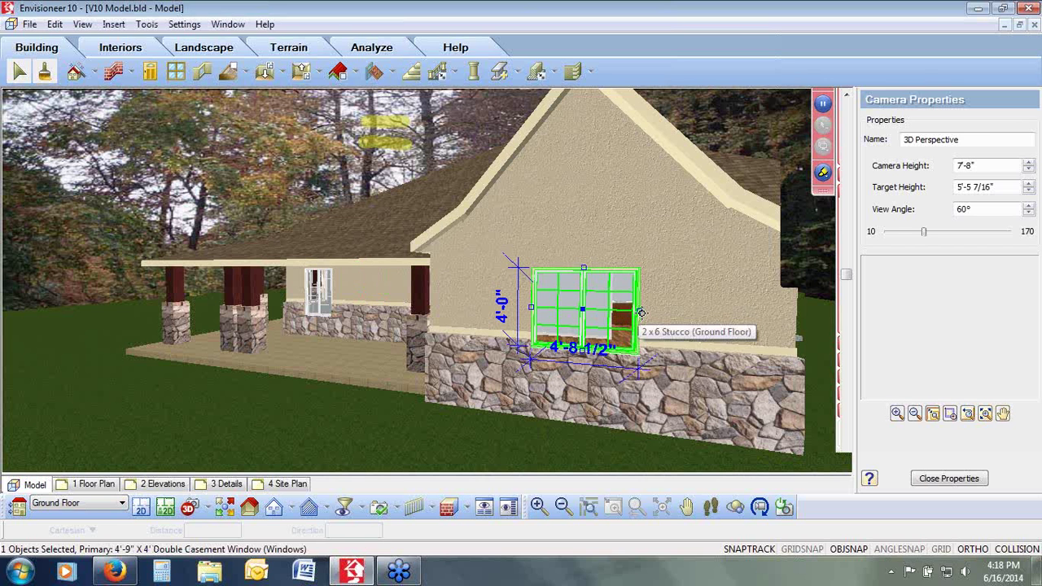
left_click_drag(642, 312, 713, 314)
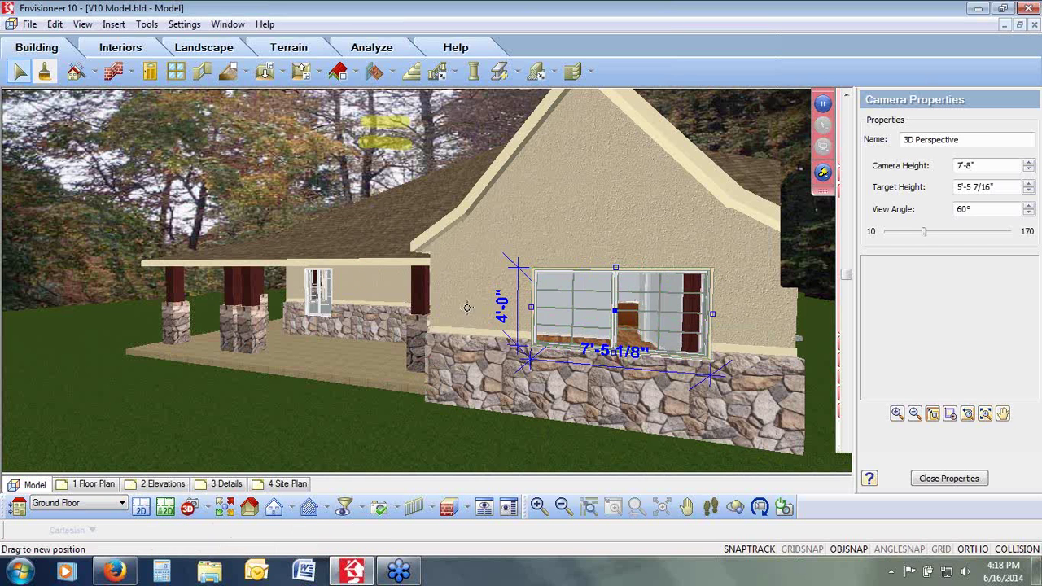
left_click_drag(467, 307, 499, 308)
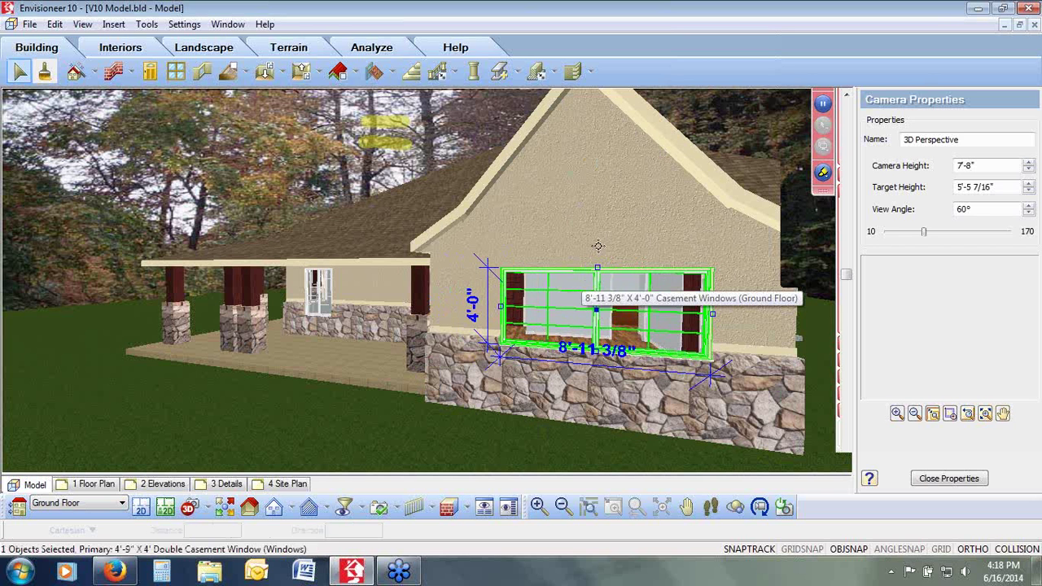
Stretch the gable casement window's height to about 5'-3 11/16" and check its name in the window properties
left_click_drag(598, 245, 597, 241)
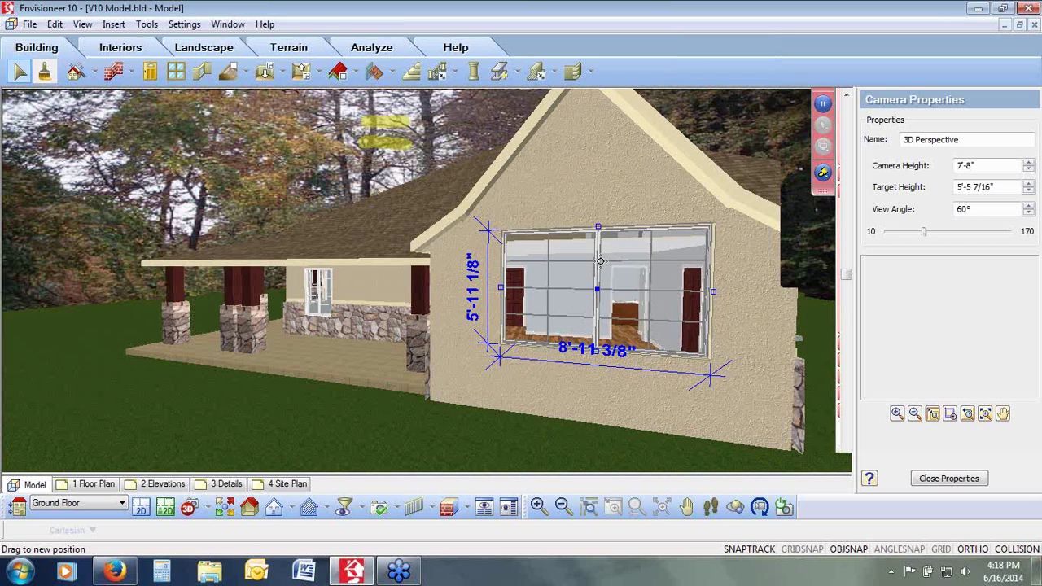
left_click(612, 336)
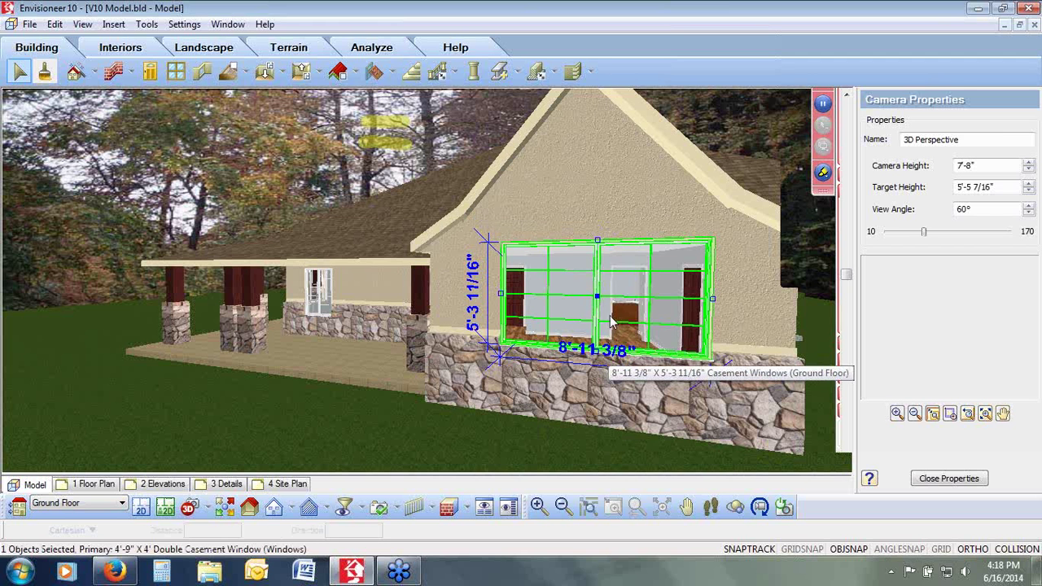
double_click(615, 316)
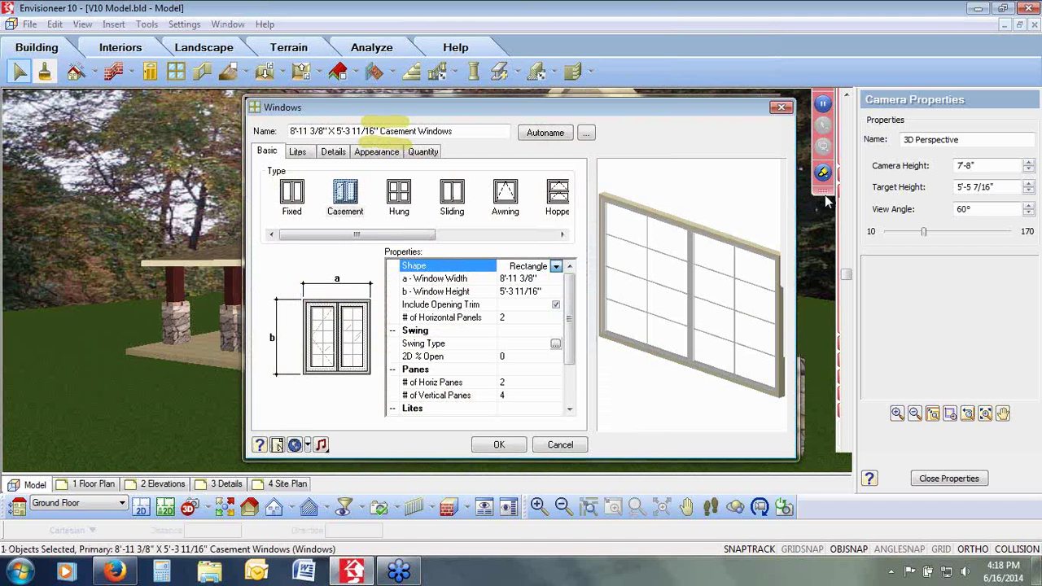
left_click(463, 132)
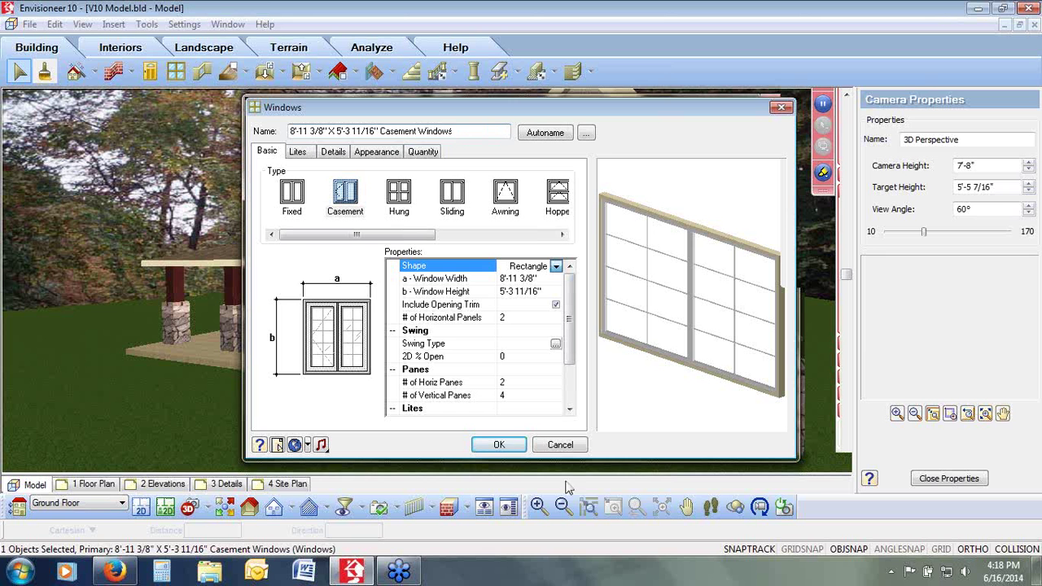
left_click(560, 445)
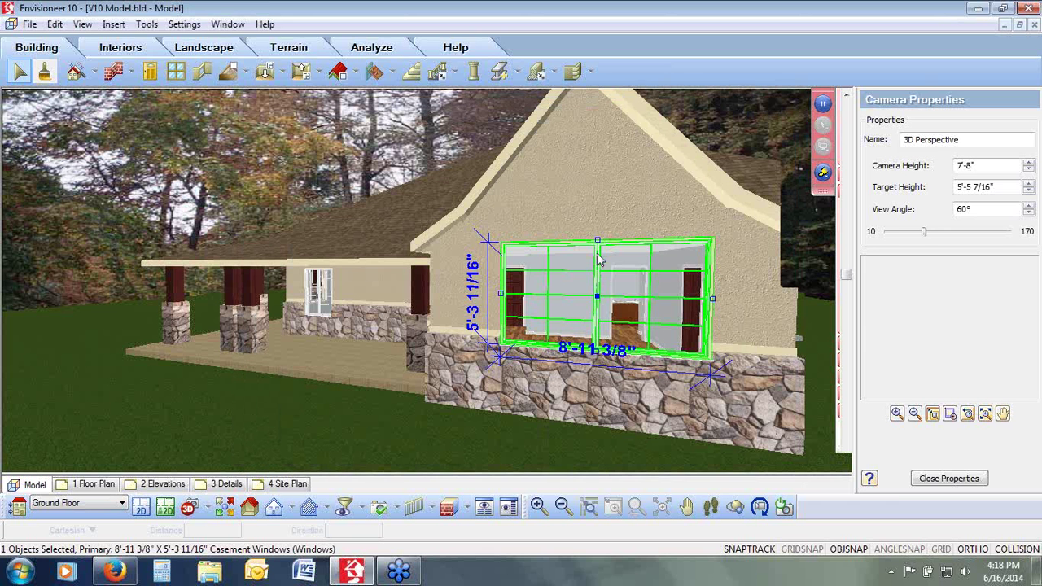
Reduce the gable casement window's height to about 4'-3 7/16" and move the window slightly up the wall
left_click_drag(599, 239, 599, 283)
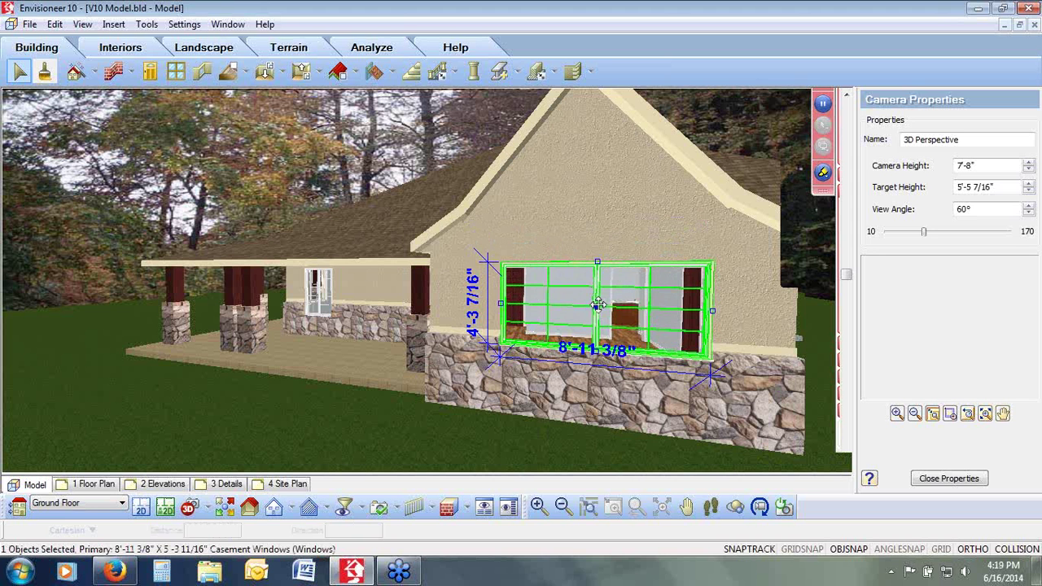
mouse_move(597, 305)
left_mouse_down()
mouse_move(595, 266)
mouse_move(598, 305)
mouse_move(580, 296)
mouse_move(590, 295)
left_mouse_up()
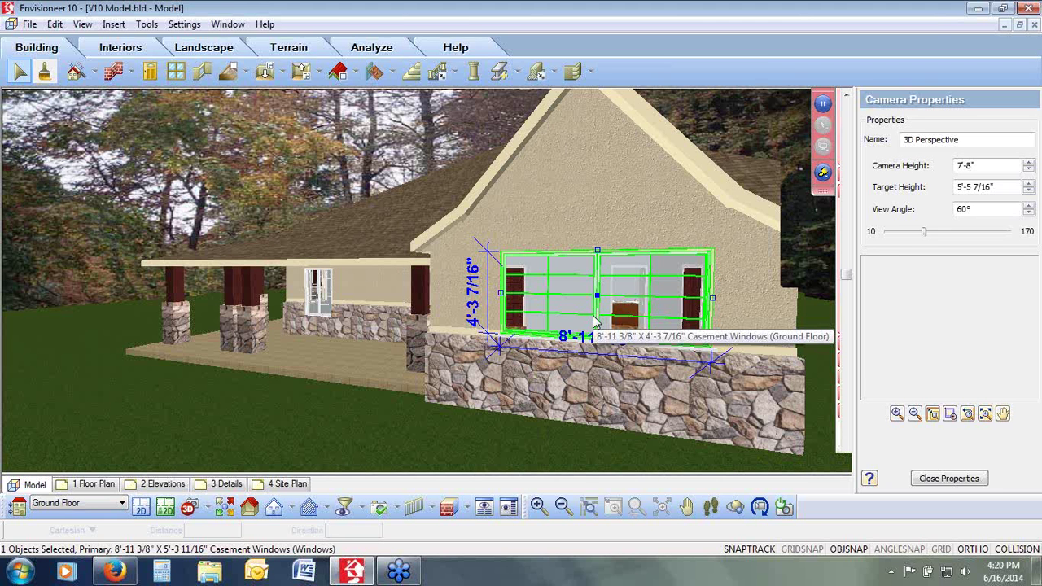
Show the ground floor in 2D plan and zoom in on the resized window and its size mark
left_click(142, 507)
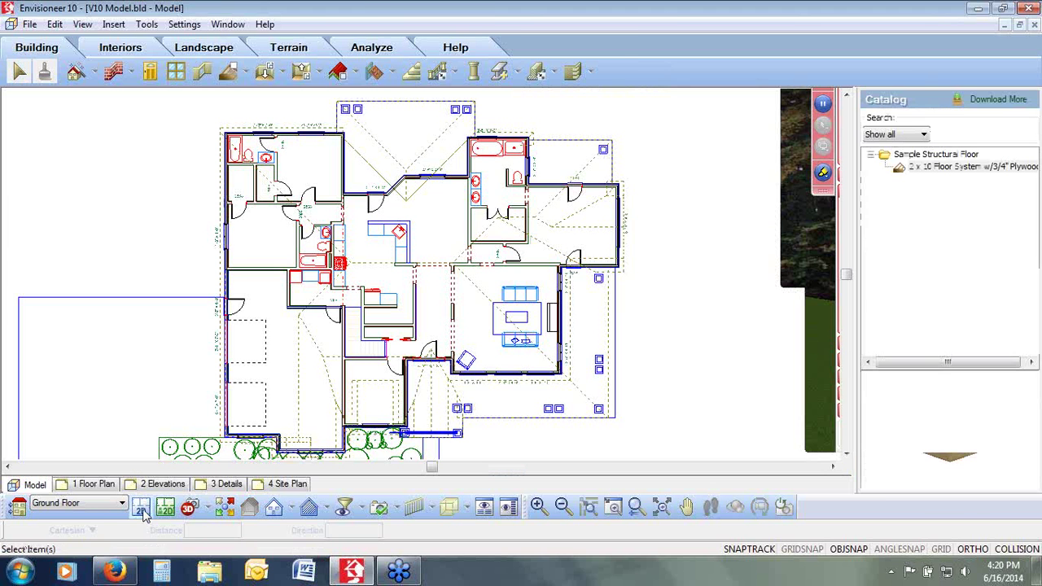
left_click(613, 506)
left_click_drag(647, 166, 514, 312)
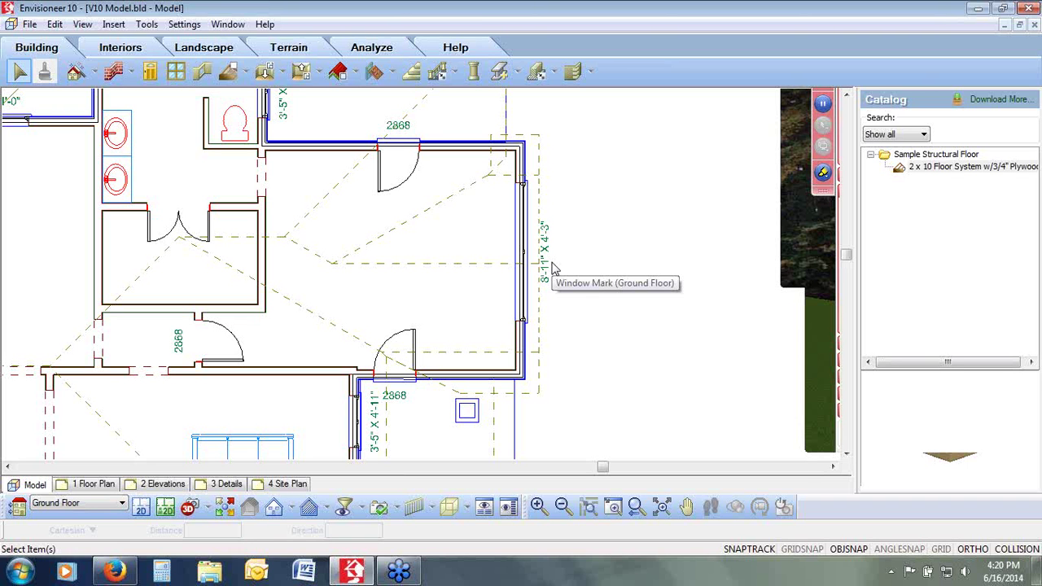
Examine the available Format options for door marks in the program's Element Mark Settings
left_click(181, 26)
left_click(199, 57)
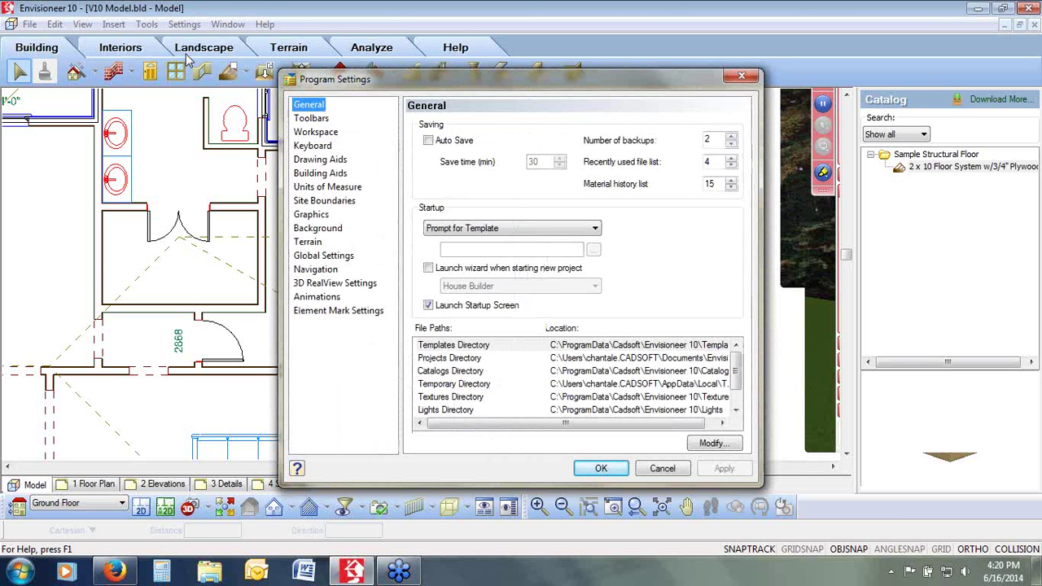
left_click(313, 314)
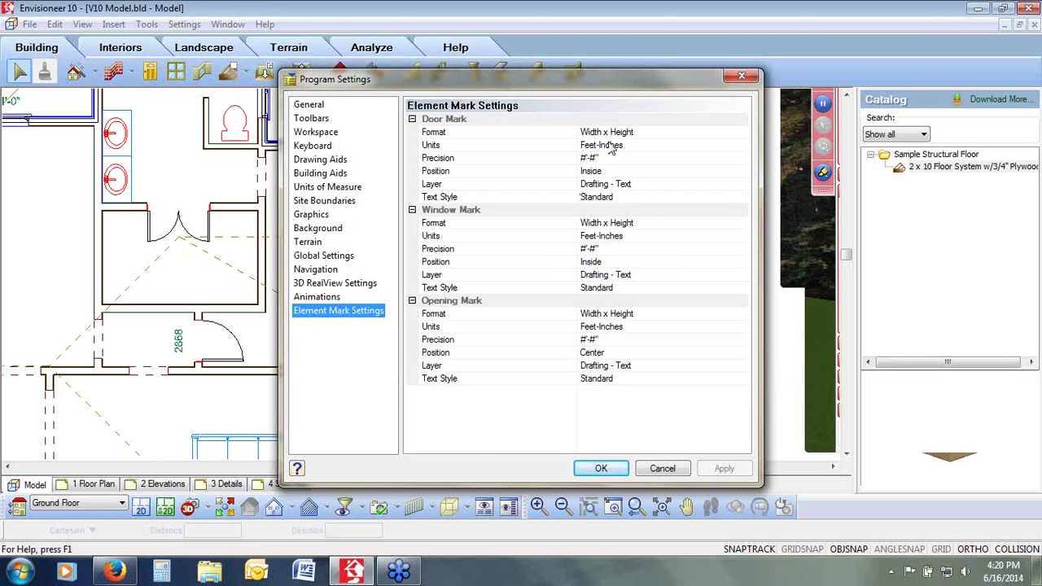
left_click(651, 134)
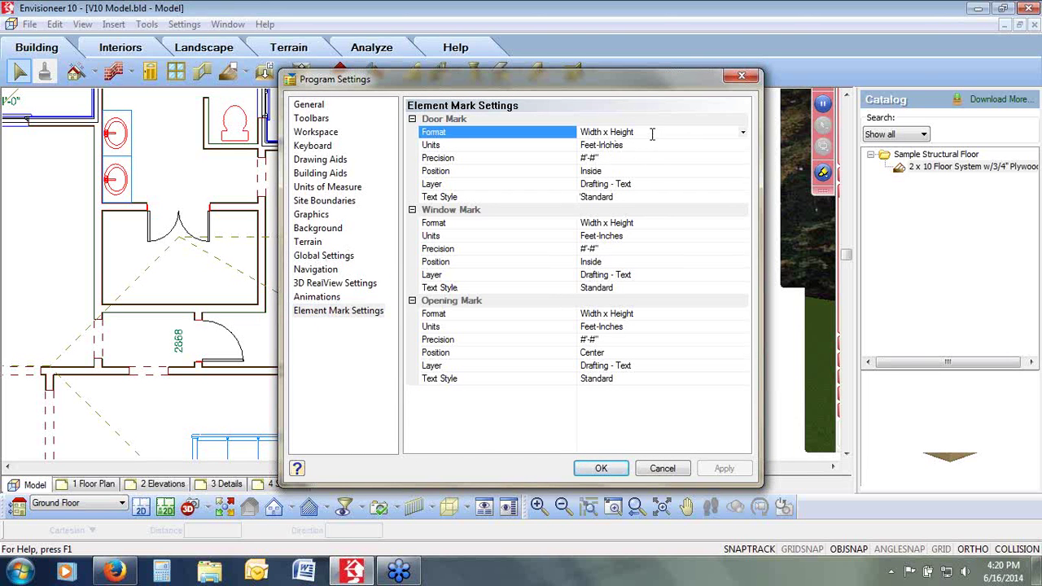
left_click(743, 133)
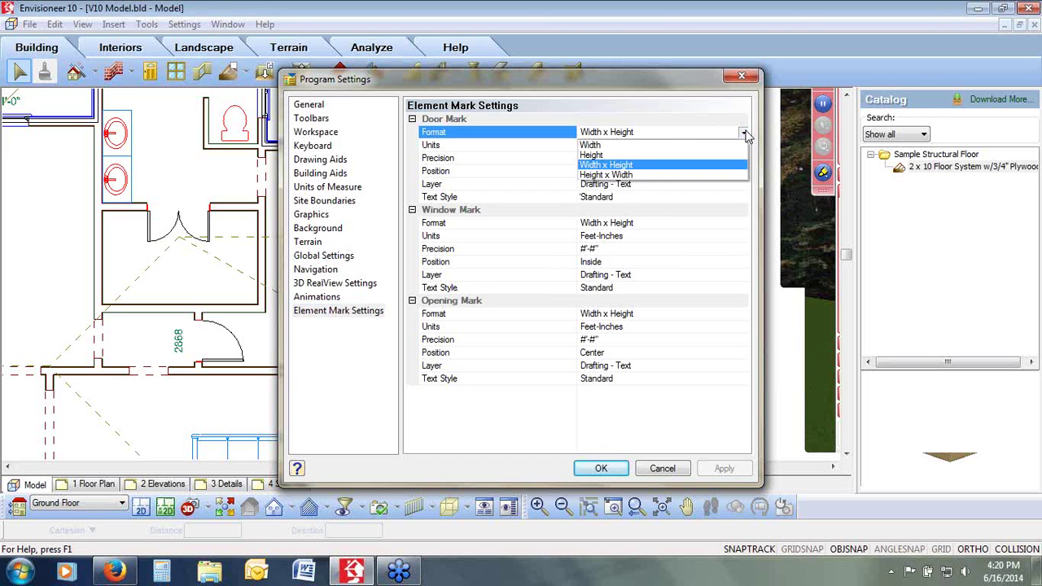
left_click(744, 132)
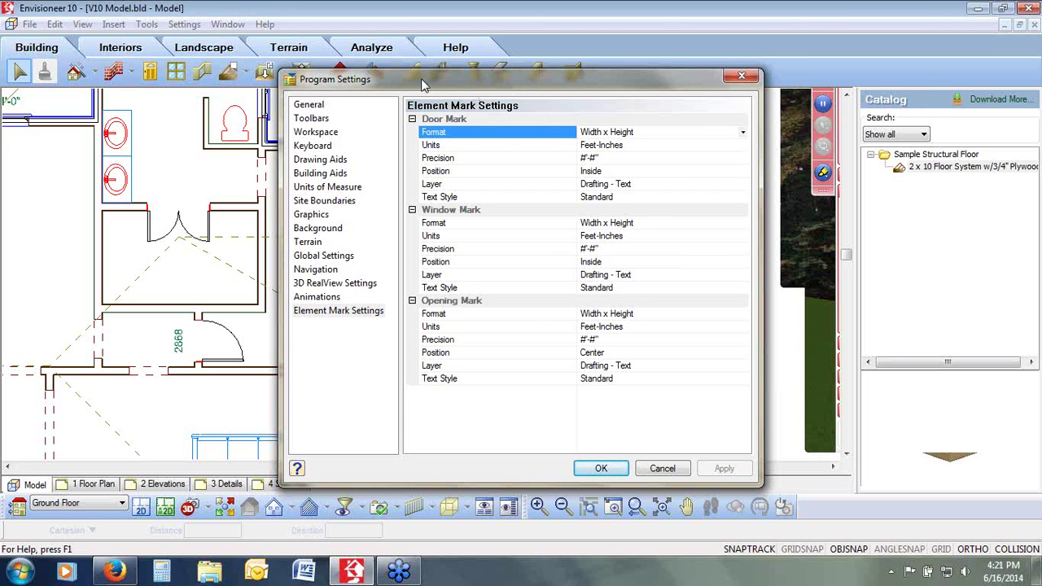
left_click_drag(424, 83, 601, 83)
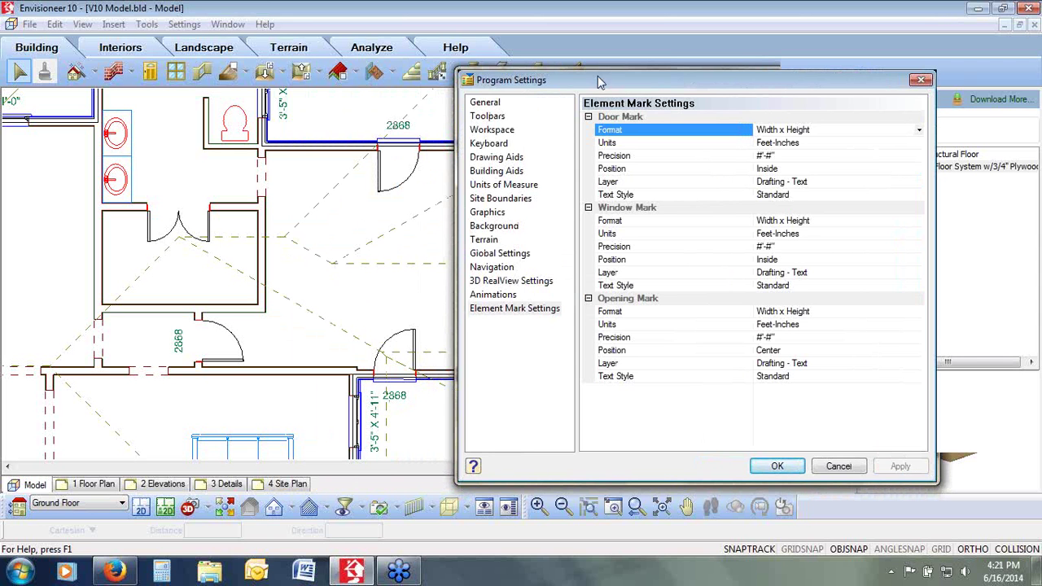
left_click_drag(598, 81, 407, 72)
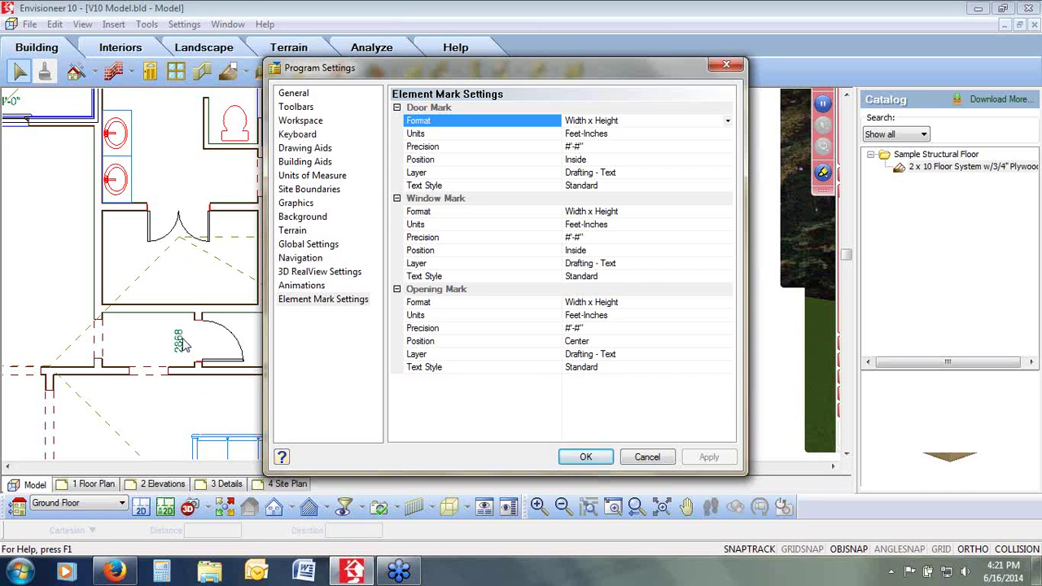
left_click(727, 121)
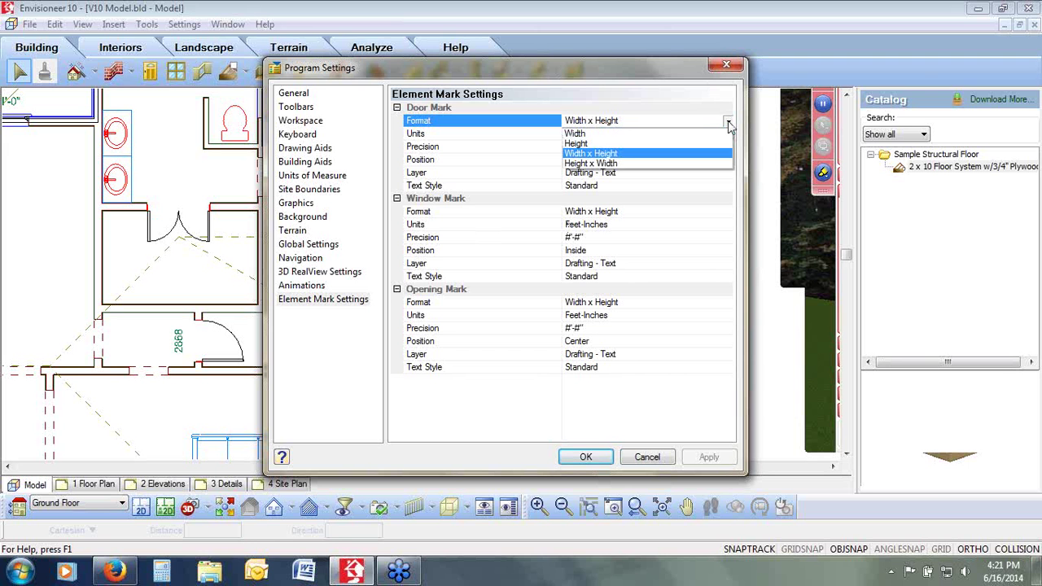
left_click(728, 122)
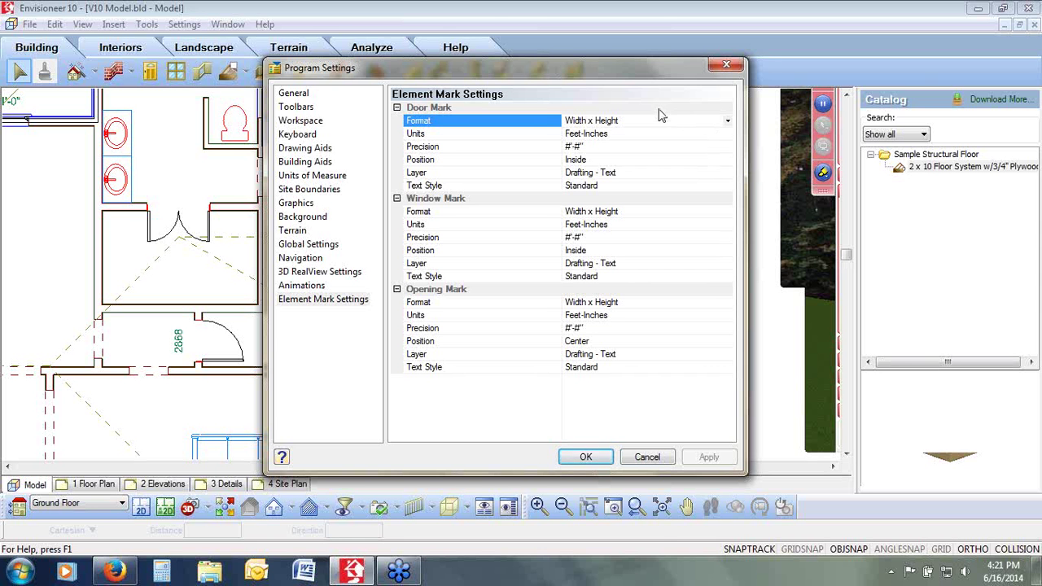
left_click_drag(601, 69, 582, 91)
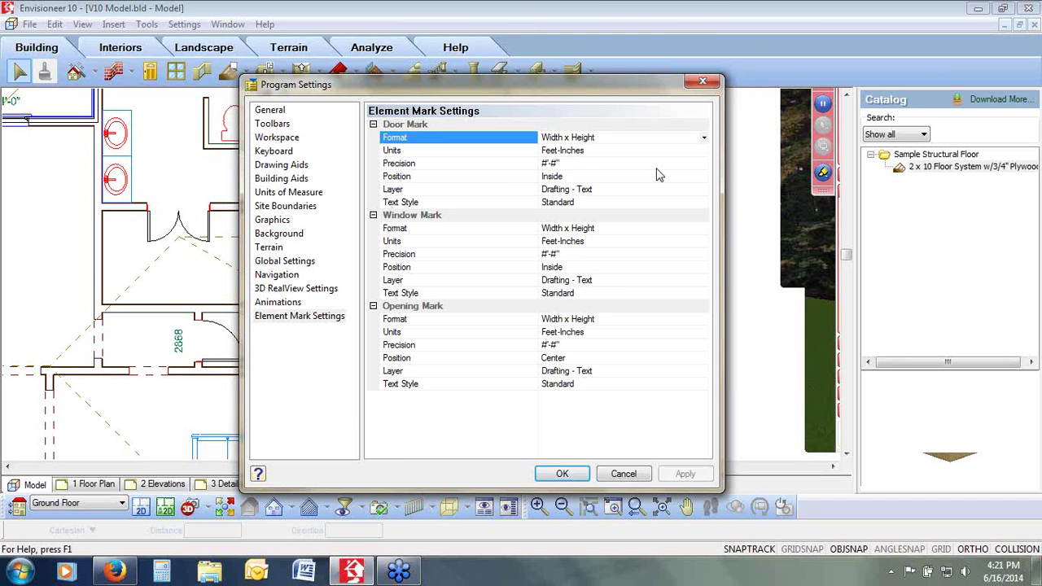
Examine the door mark's Precision, Position and Layer settings and close the program settings without saving
left_click(569, 165)
left_click(704, 164)
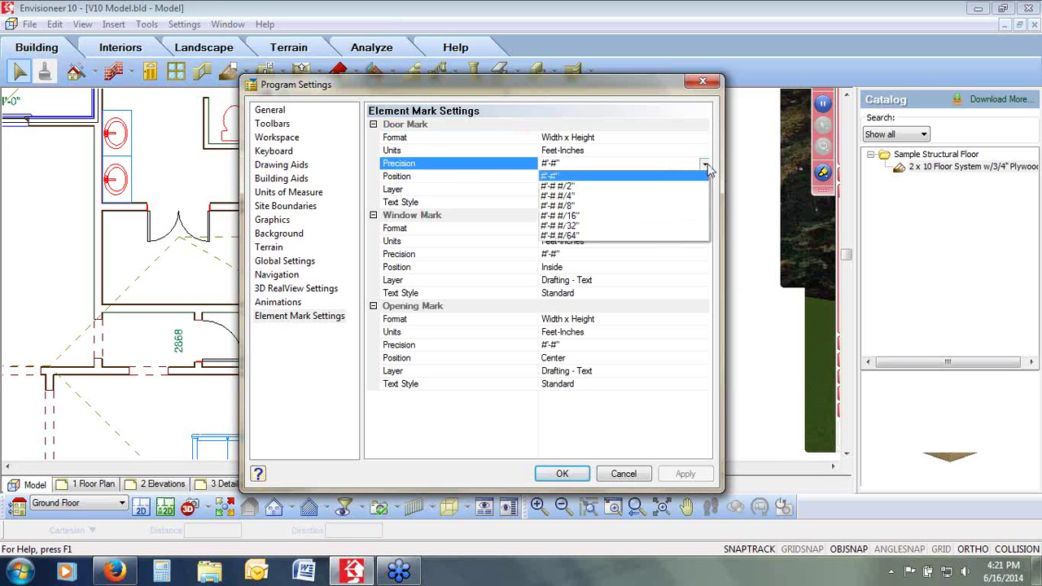
left_click(705, 166)
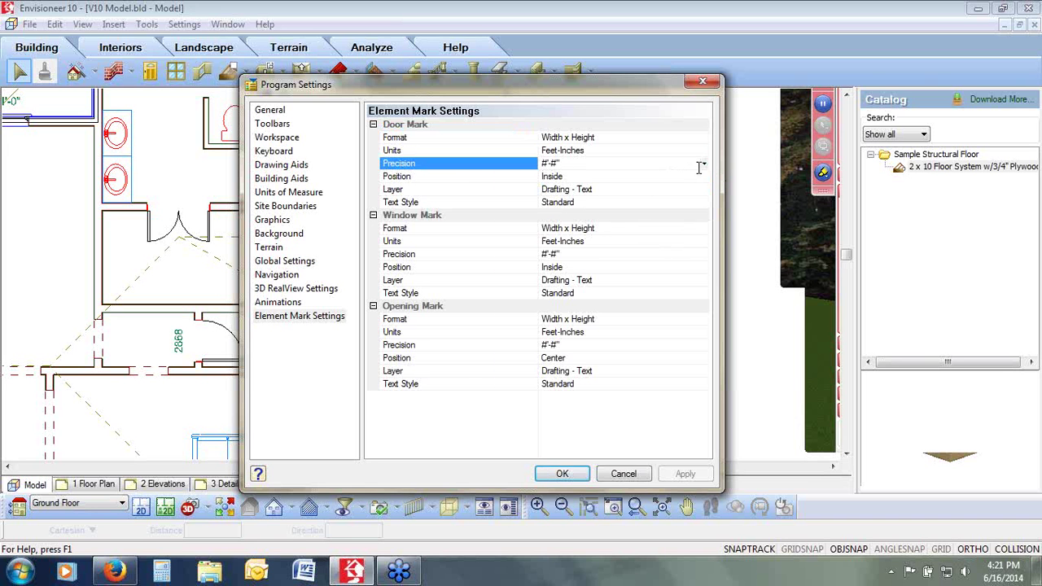
left_click(648, 176)
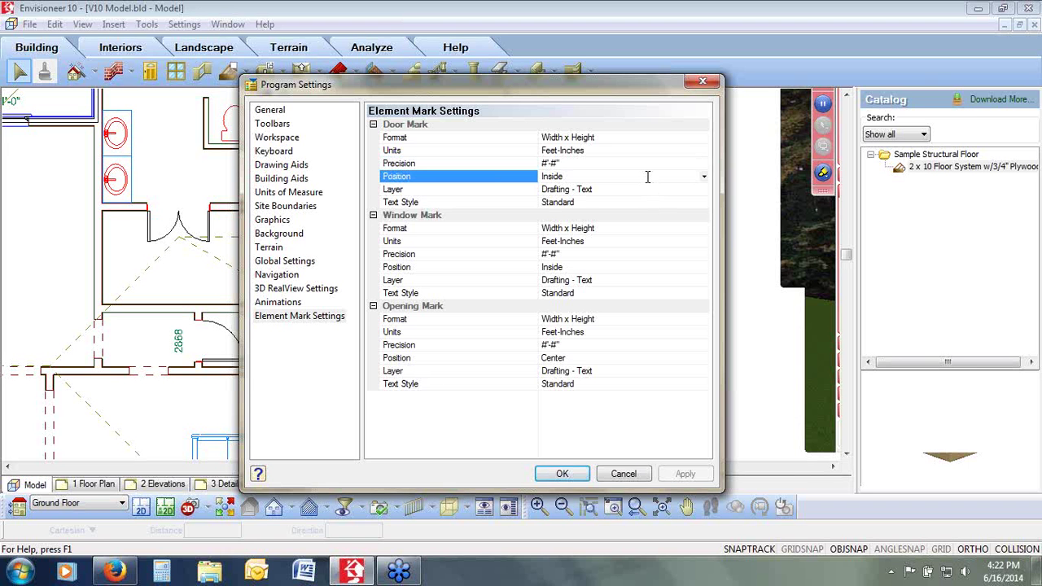
left_click(704, 176)
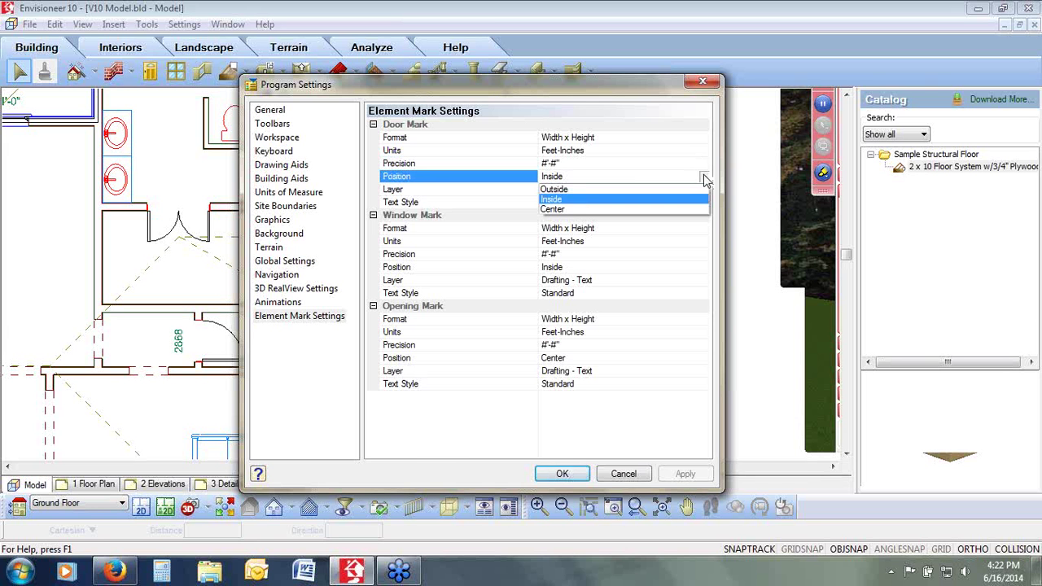
left_click(704, 178)
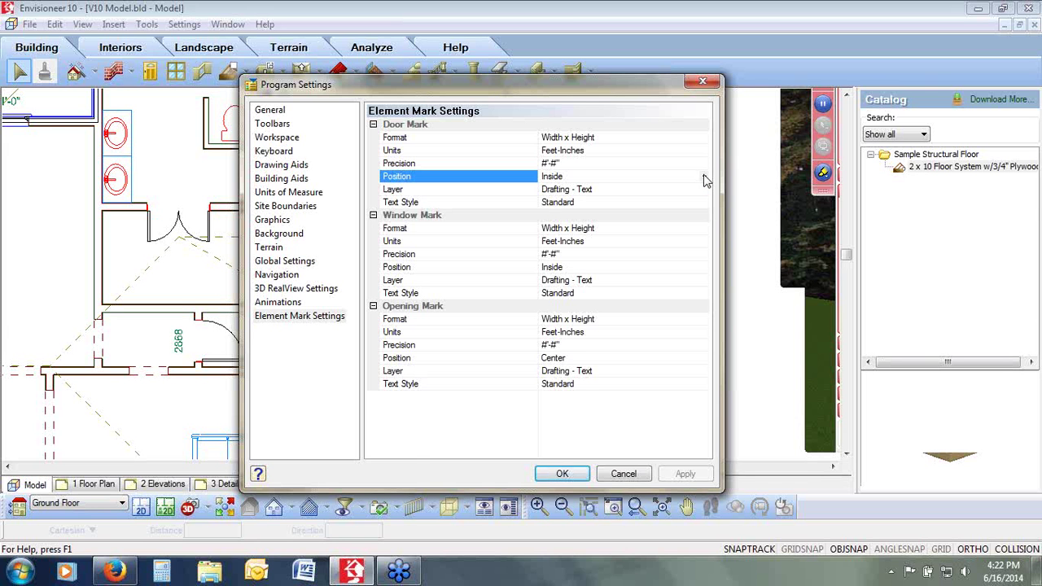
left_click(688, 188)
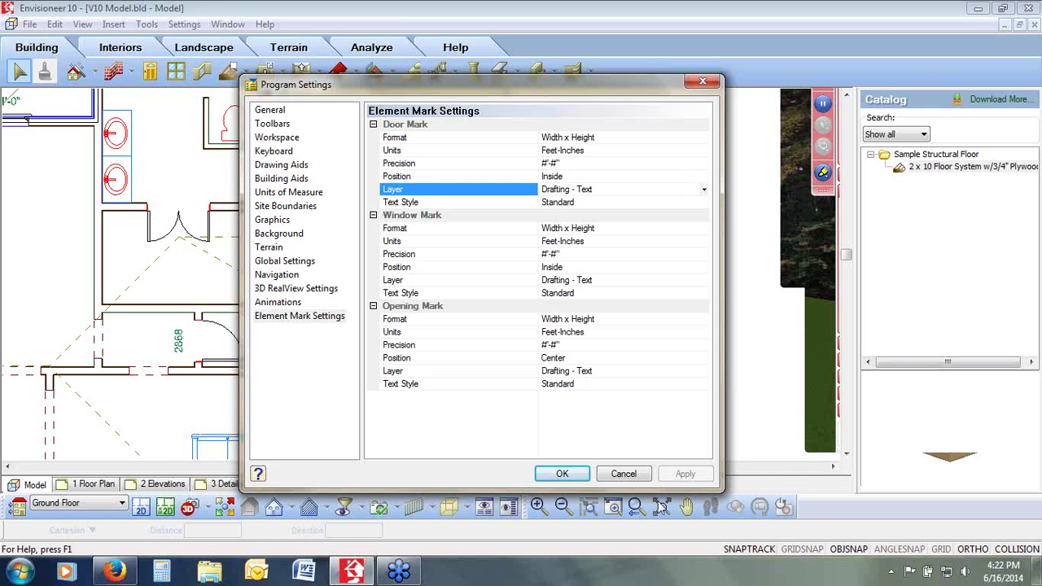
left_click(624, 474)
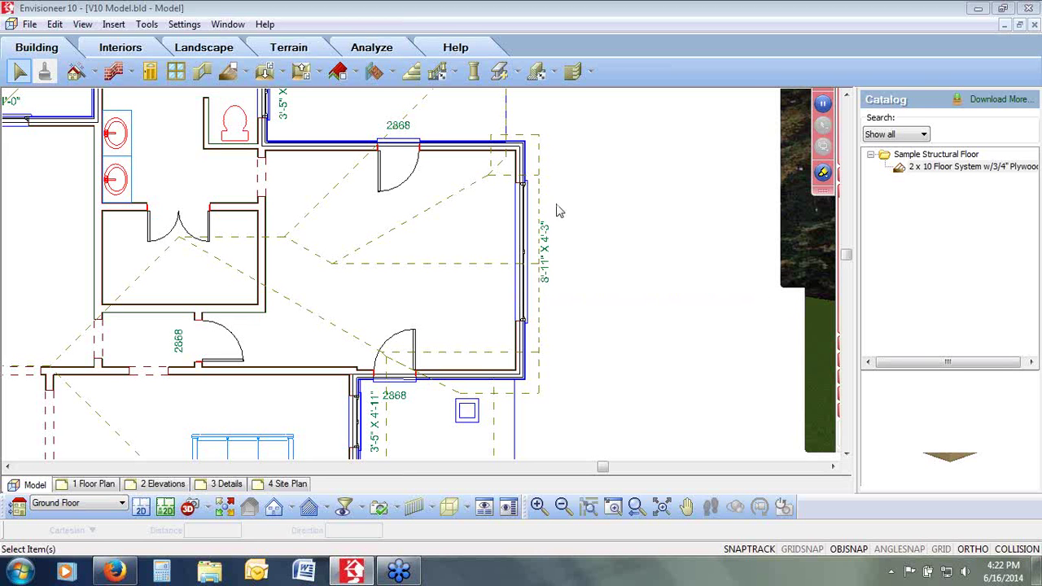
In the Building Aids program settings, set Door Swing Direction to the second right-hand/left-hand convention
left_click(195, 24)
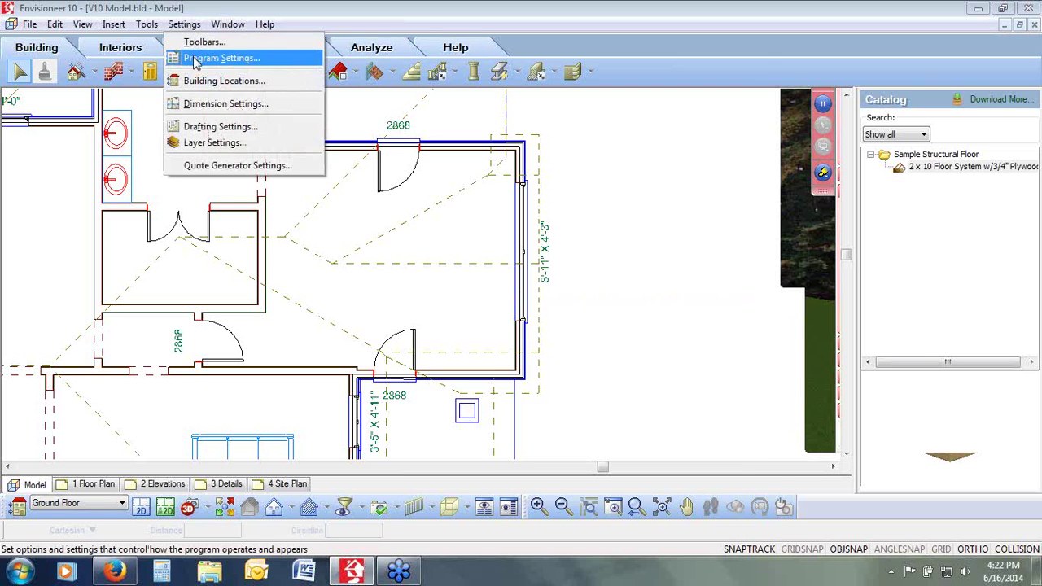
left_click(194, 58)
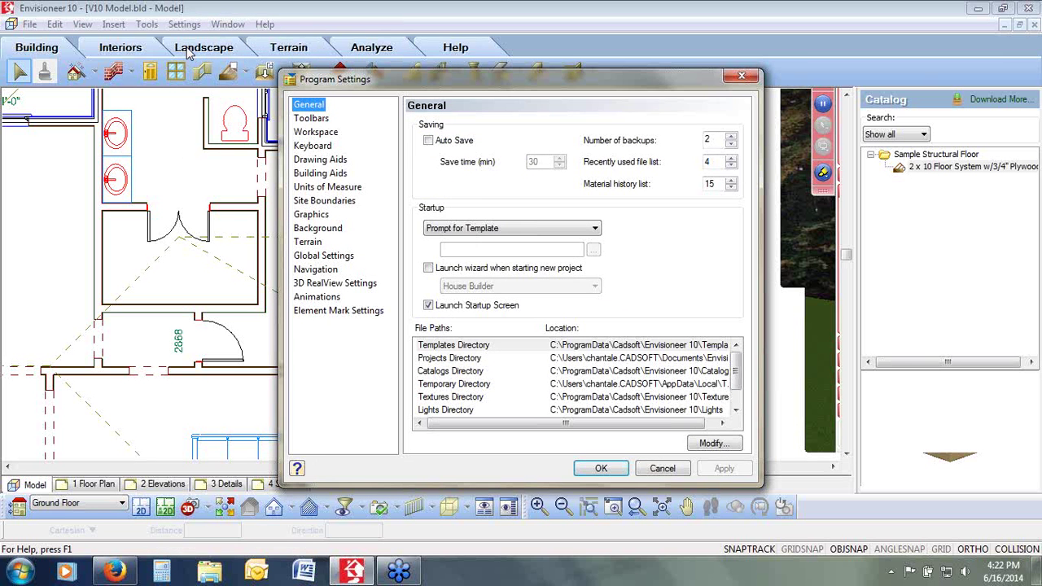
left_click(302, 174)
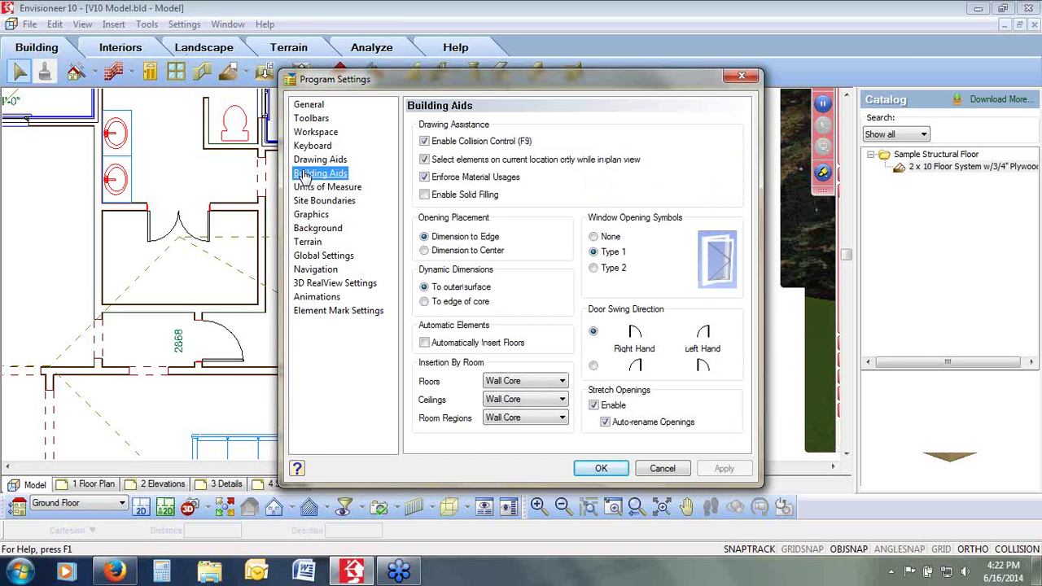
left_click_drag(385, 78, 278, 50)
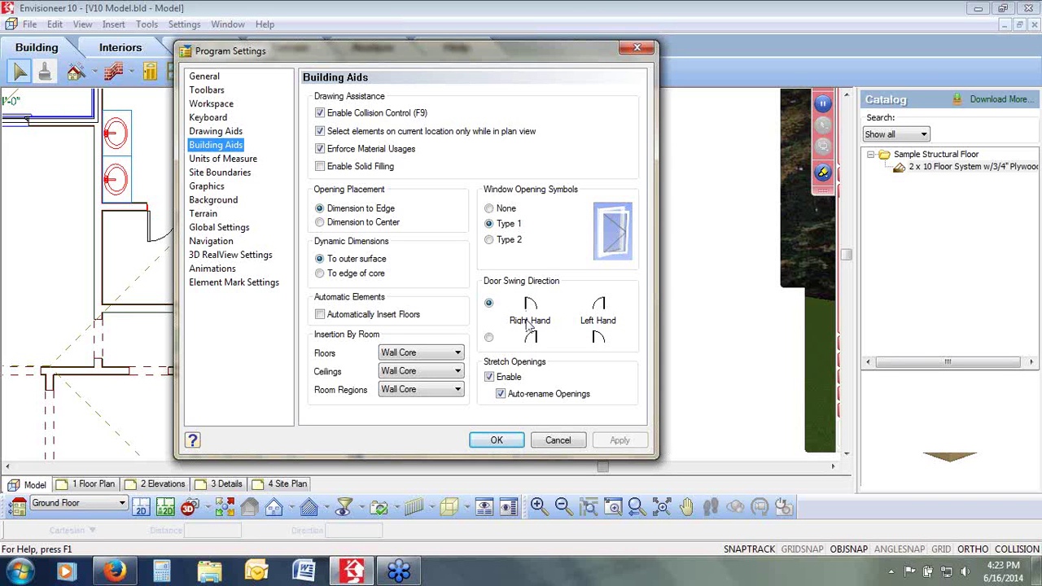
left_click(489, 337)
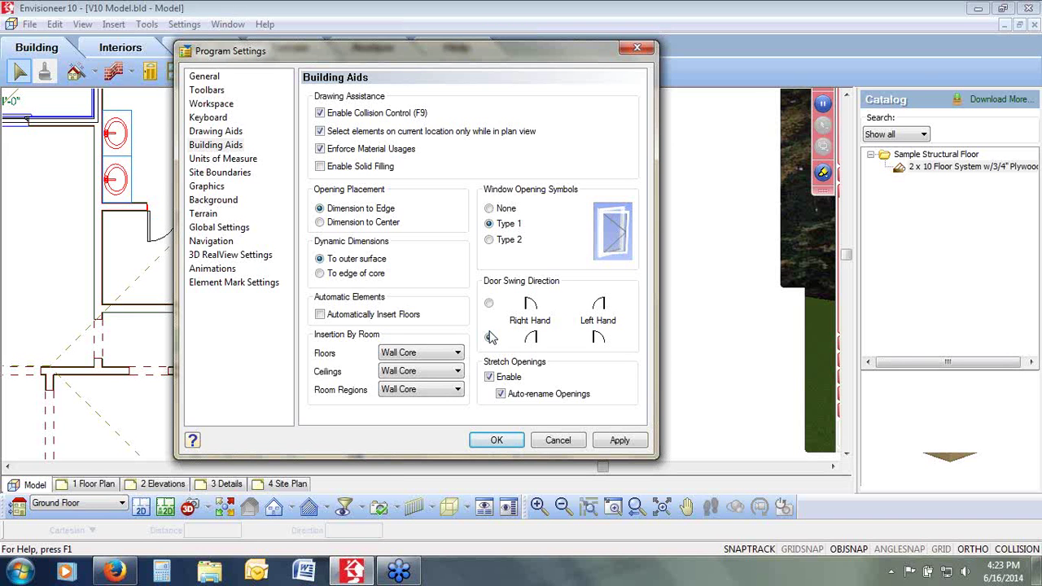
Mark the Stretch Openings options, Enable and Auto-rename Openings, with the Highlighter drawing tool
left_click(829, 191)
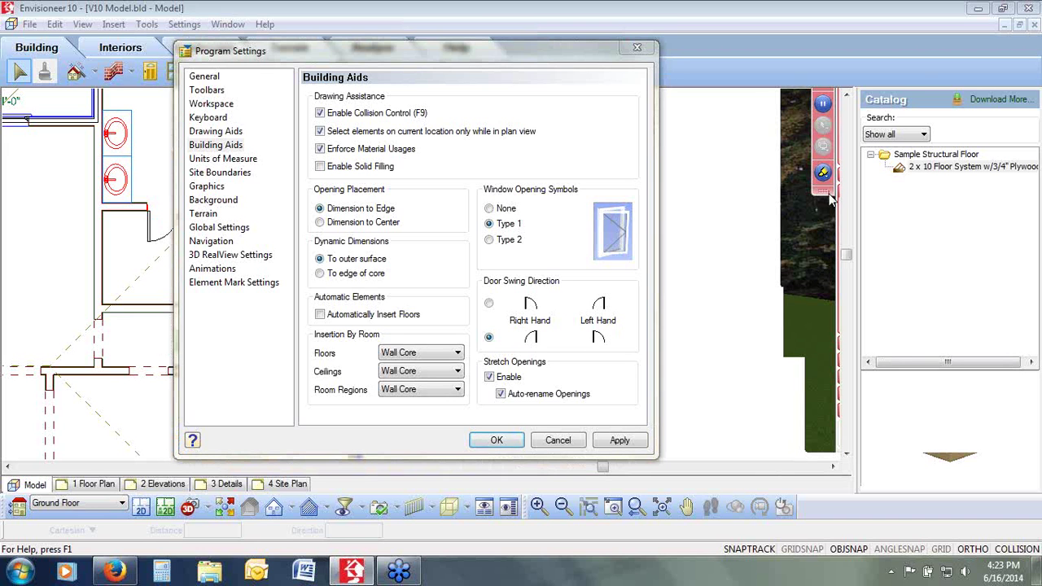
left_click(842, 246)
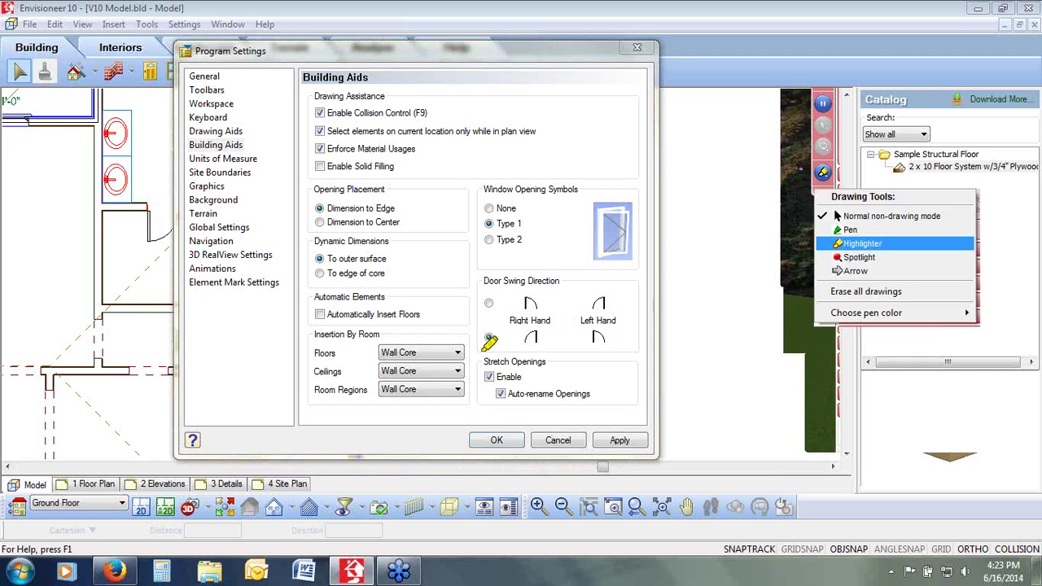
mouse_move(482, 351)
left_mouse_down()
mouse_move(503, 399)
mouse_move(600, 401)
left_mouse_up()
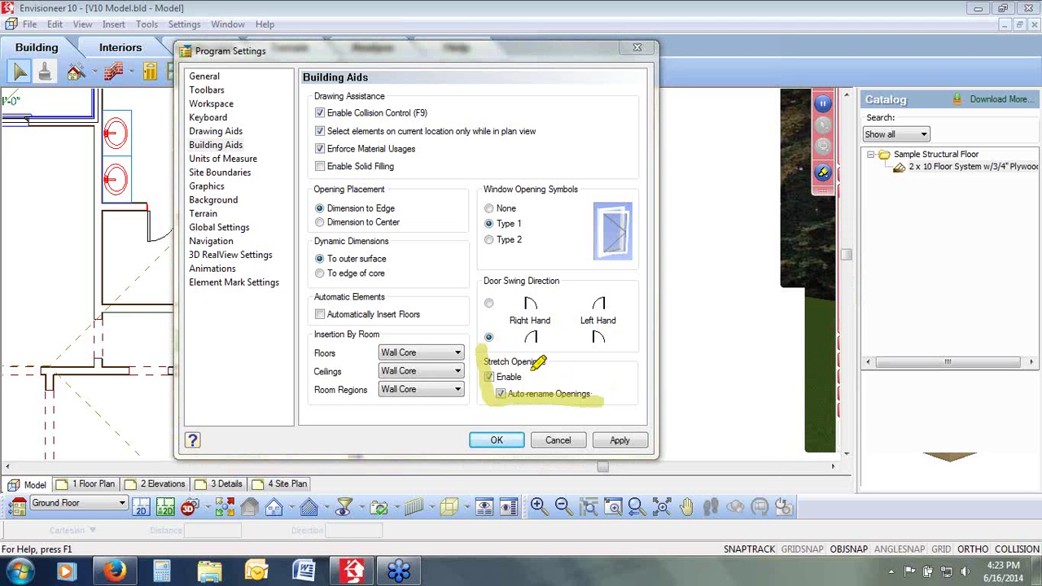
left_click_drag(533, 390, 554, 365)
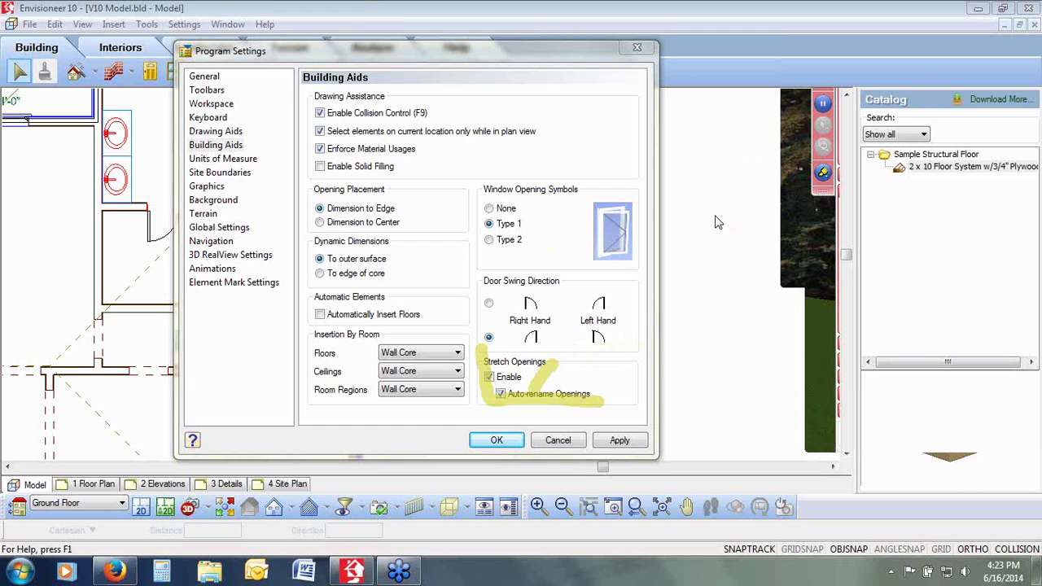
Clear the highlighter marks and save the Building Aids program settings
left_click(754, 321)
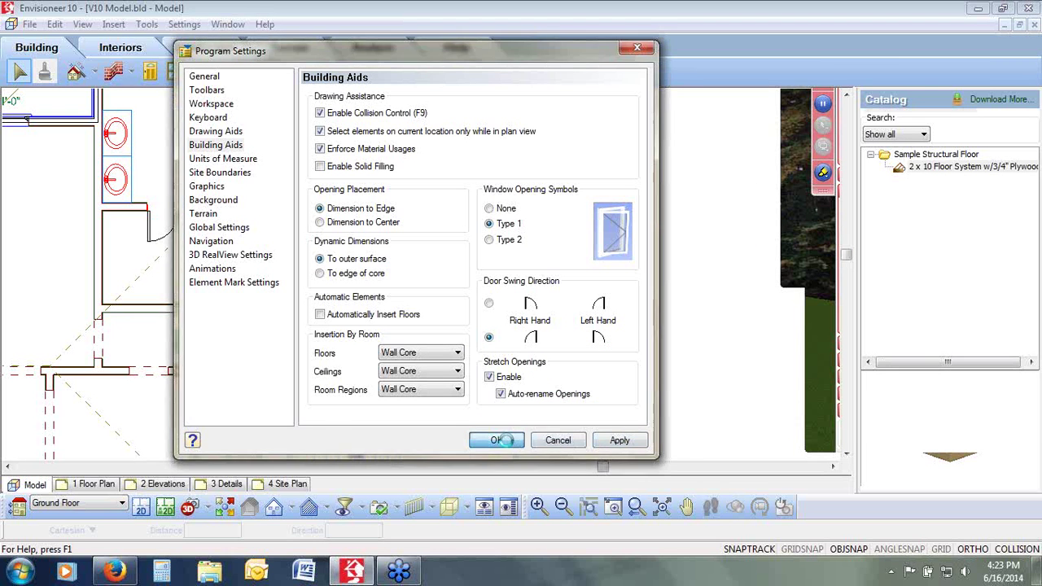
left_click(498, 441)
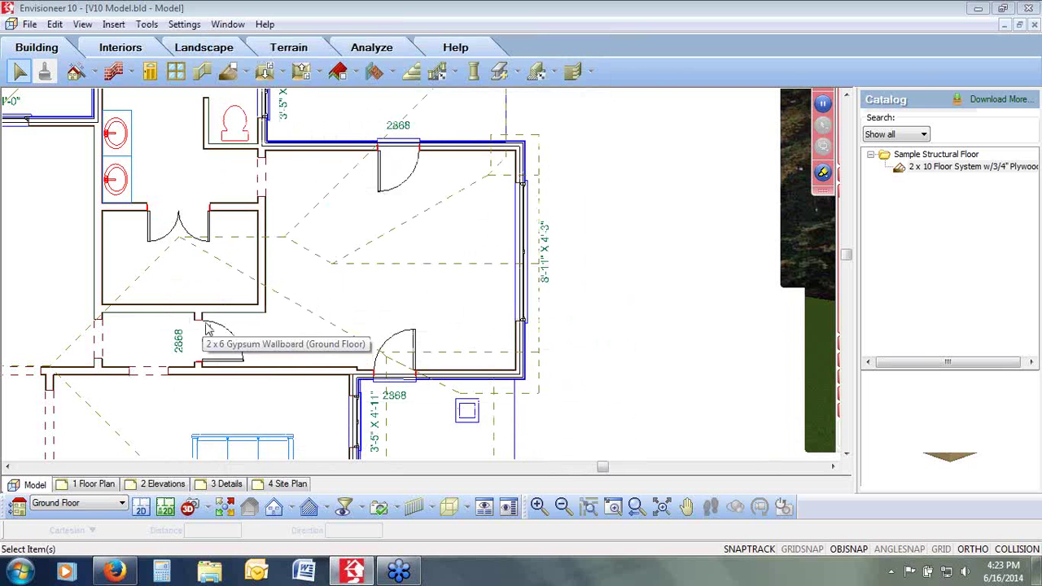
Examine the Mark options in the quantity properties of the 32" hinged door beside the closet, and close them without saving
left_click(218, 330)
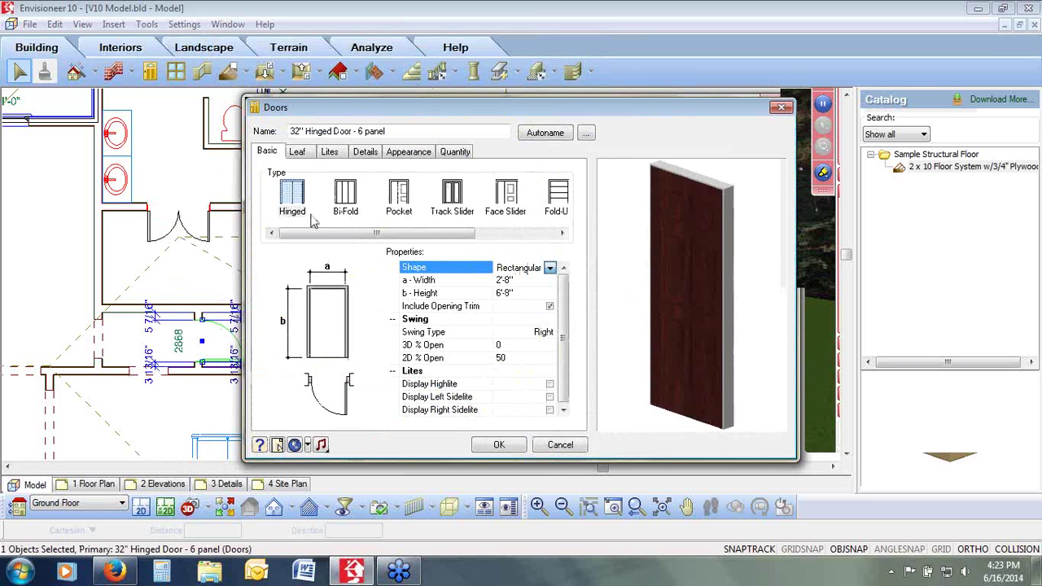
left_click(455, 153)
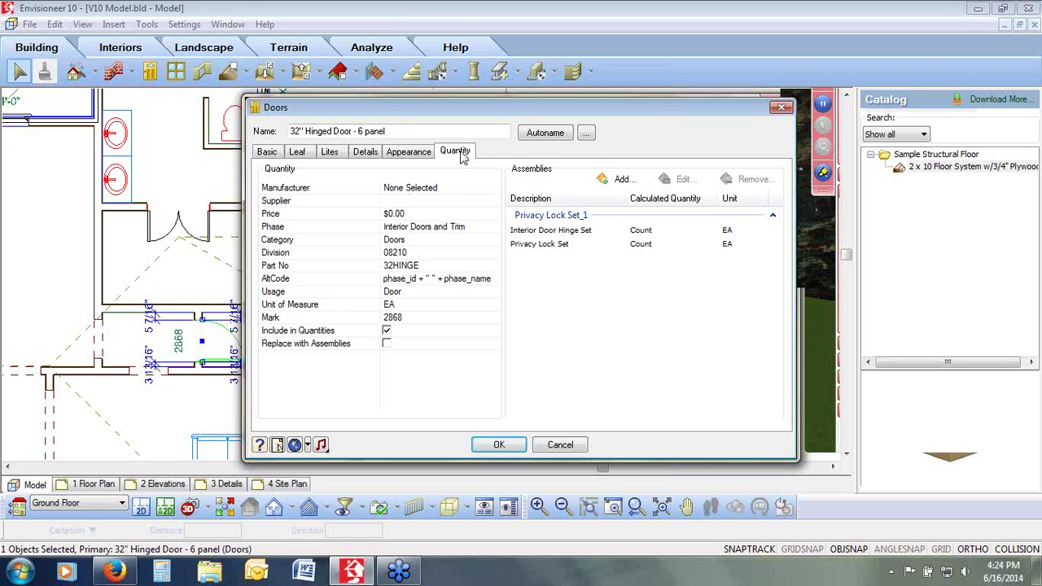
left_click(401, 317)
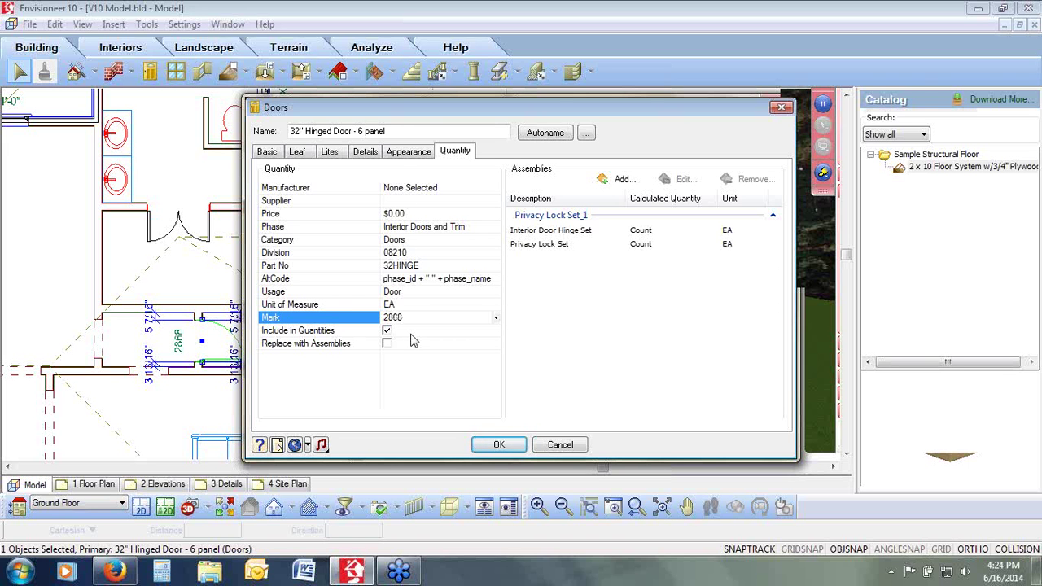
left_click(496, 319)
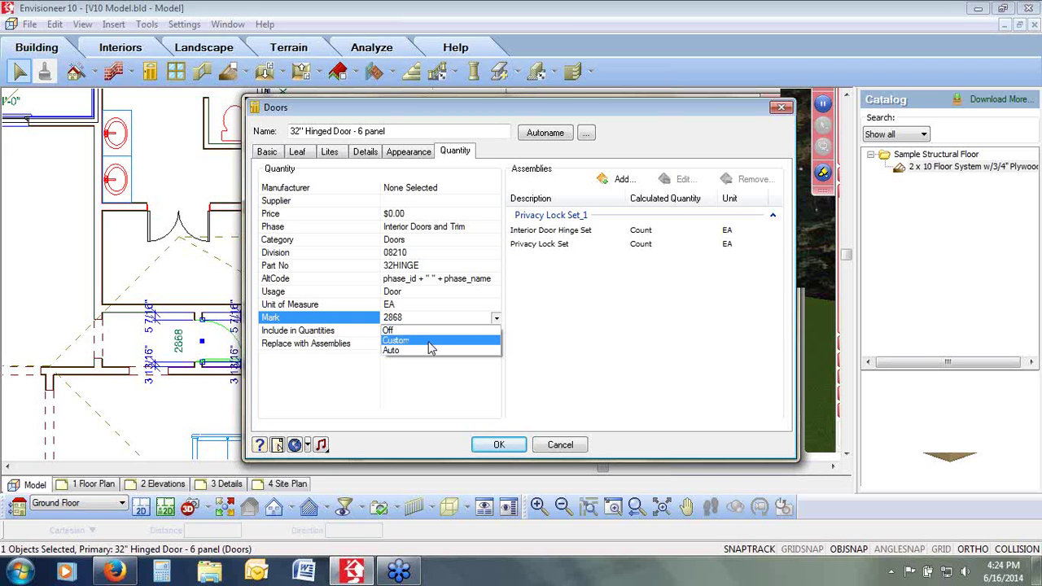
left_click(428, 329)
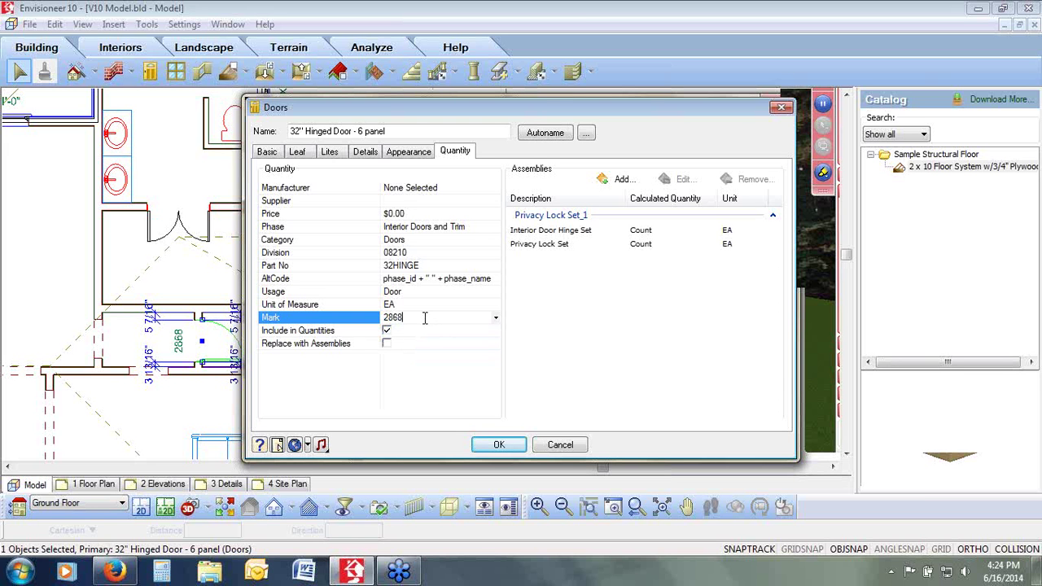
left_click(571, 448)
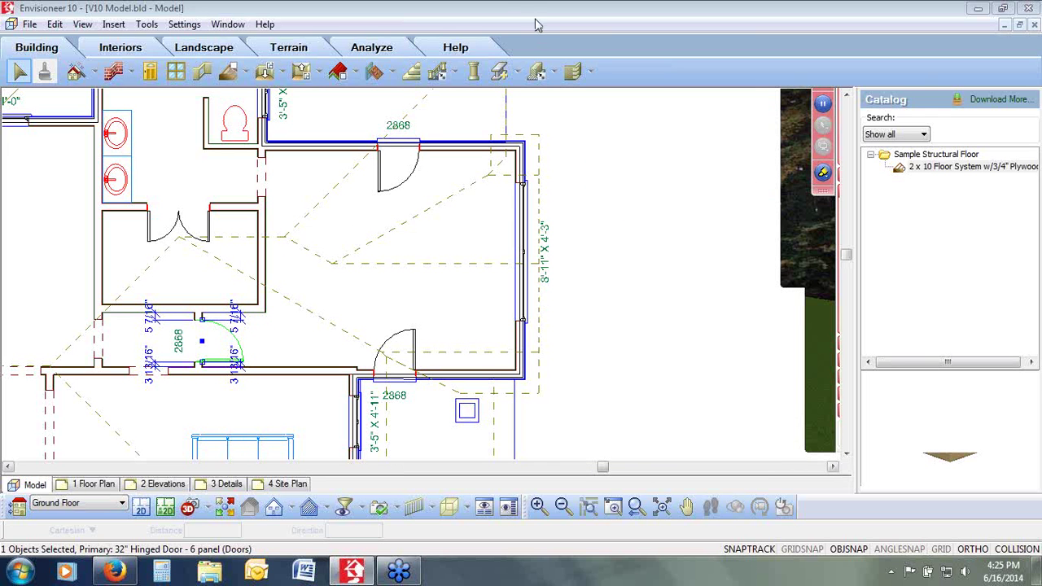
Open the Member Insertion Options, review the Slope Type choices and Offset, and set No of Members to 3
left_click(518, 73)
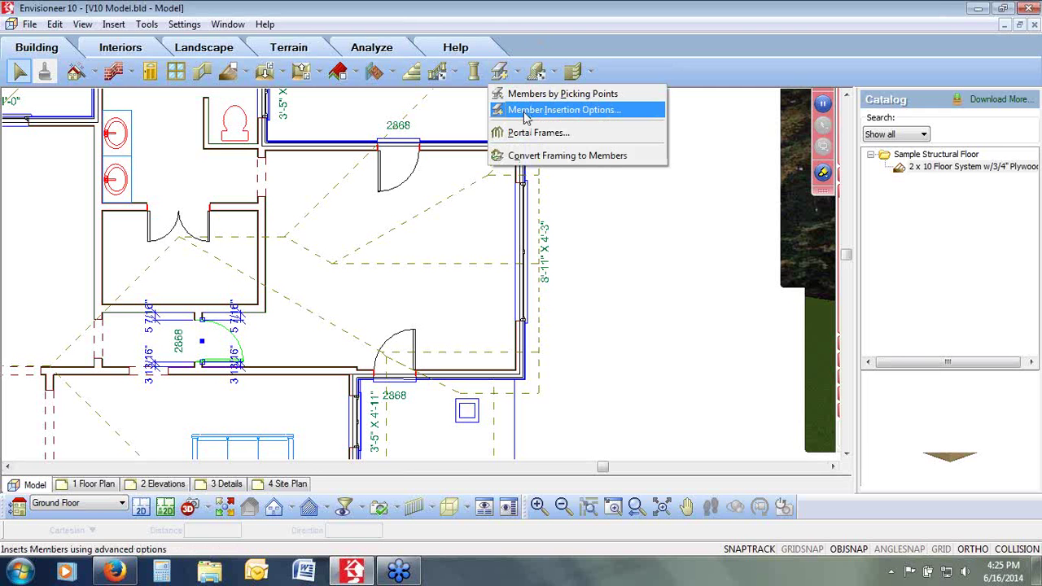
left_click(526, 114)
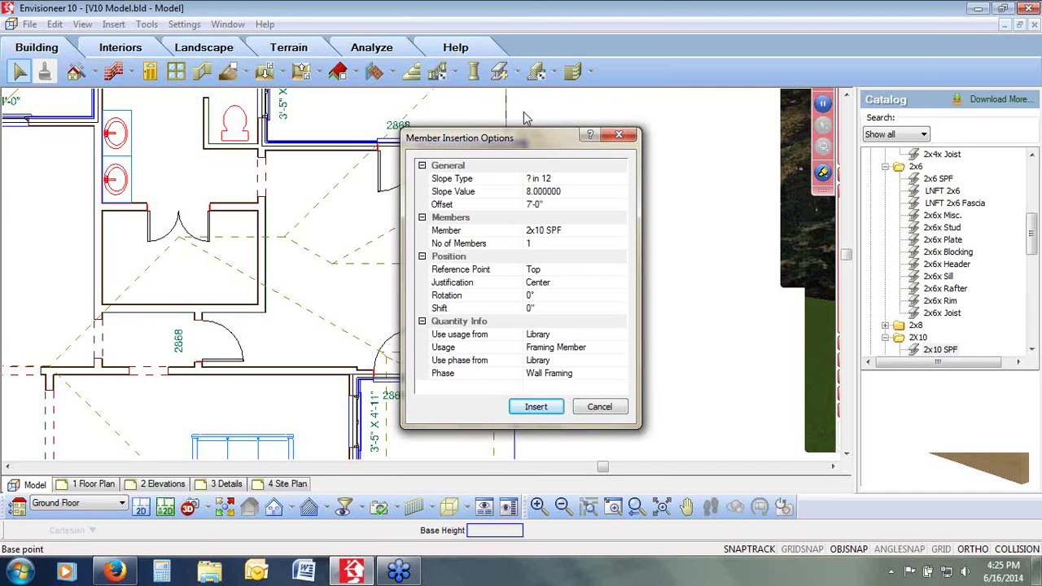
left_click(571, 193)
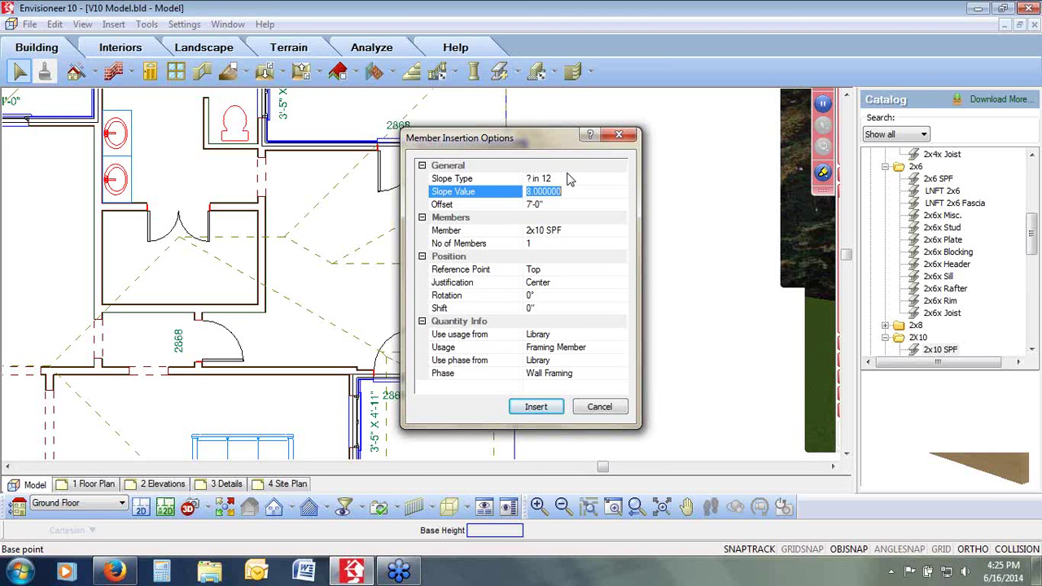
left_click(619, 180)
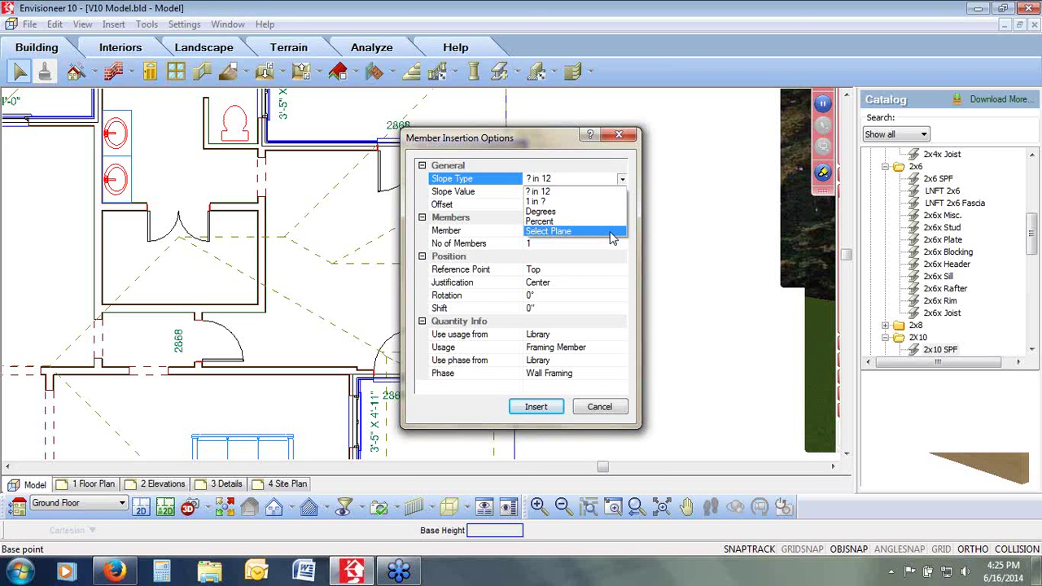
left_click(593, 180)
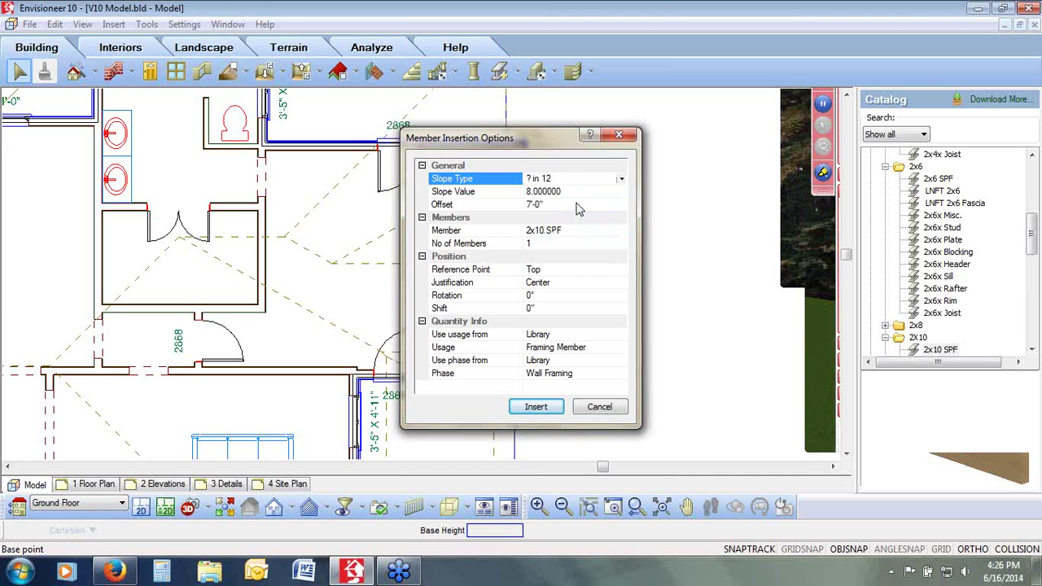
left_click(540, 205)
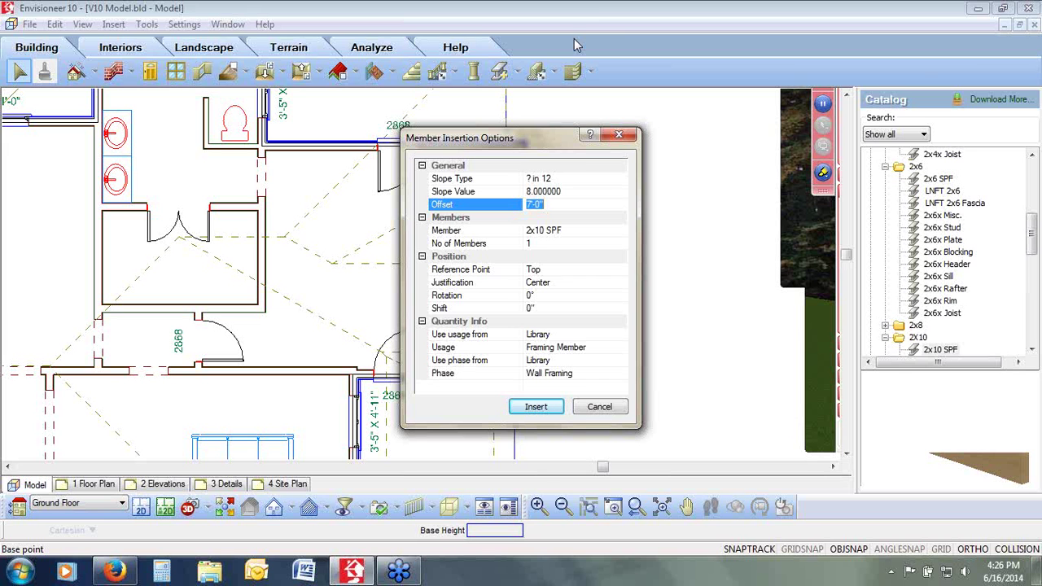
left_click(535, 245)
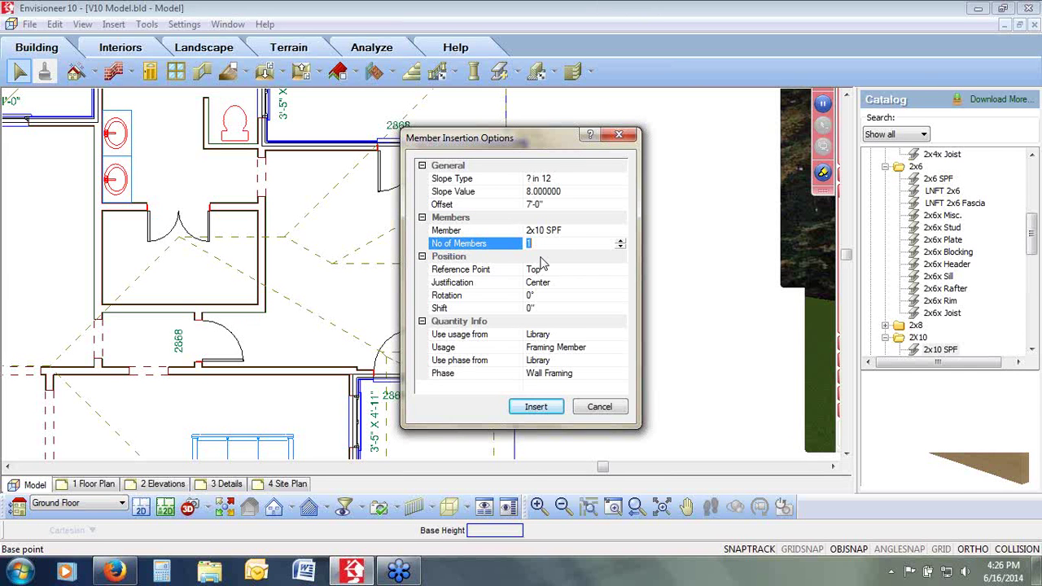
type("3")
Examine the members' Reference Point, Justification, Rotation and Shift settings and the Use usage from option
left_click(557, 271)
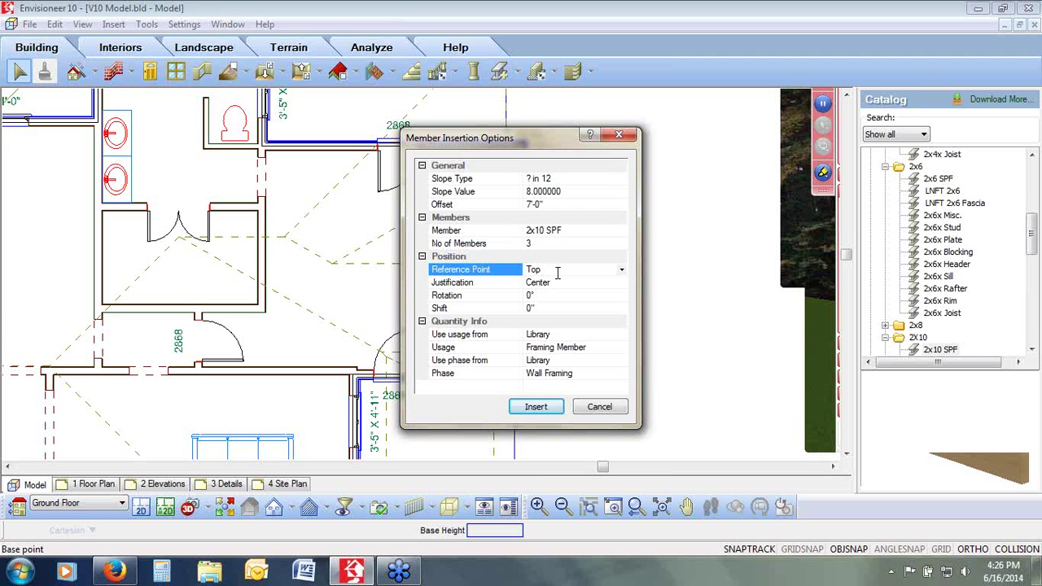
left_click(596, 285)
left_click(622, 283)
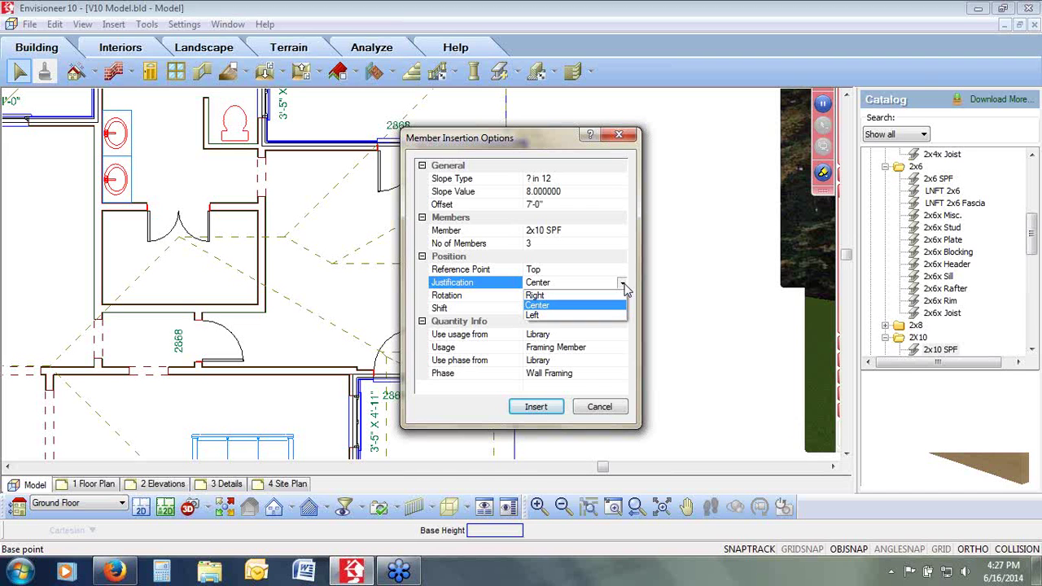
left_click(623, 285)
left_click(585, 298)
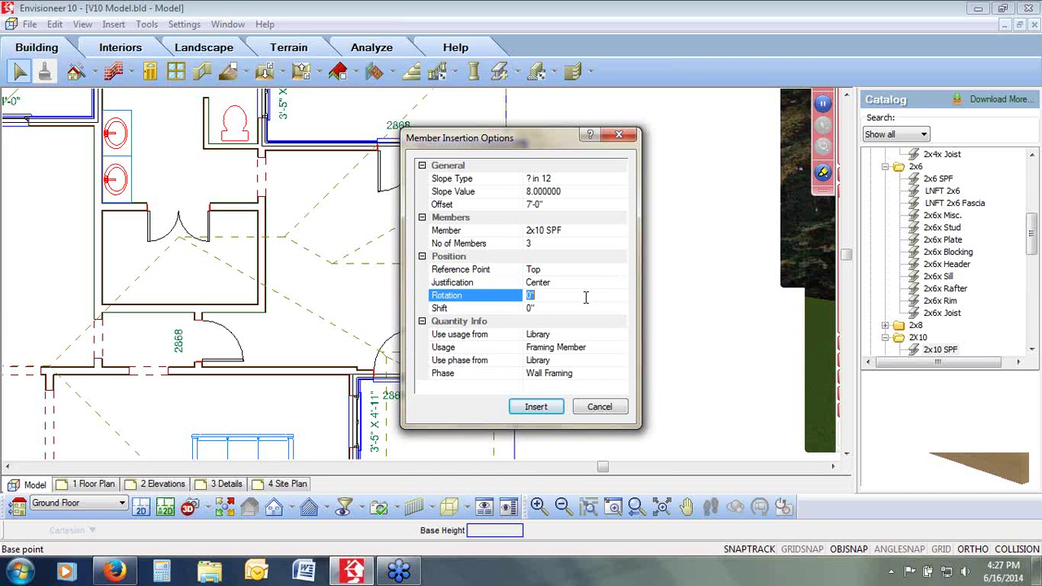
left_click(584, 310)
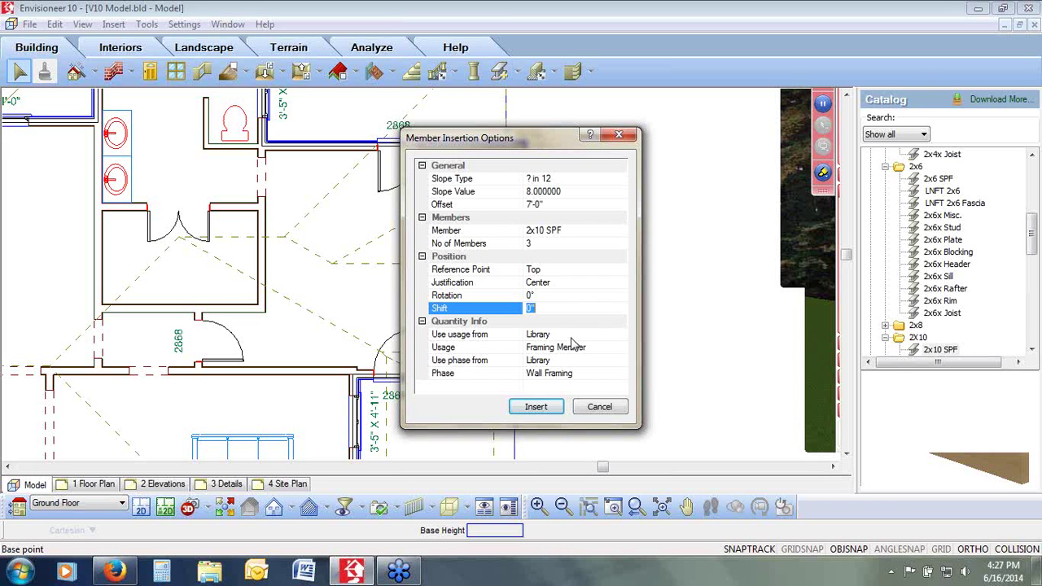
left_click(571, 335)
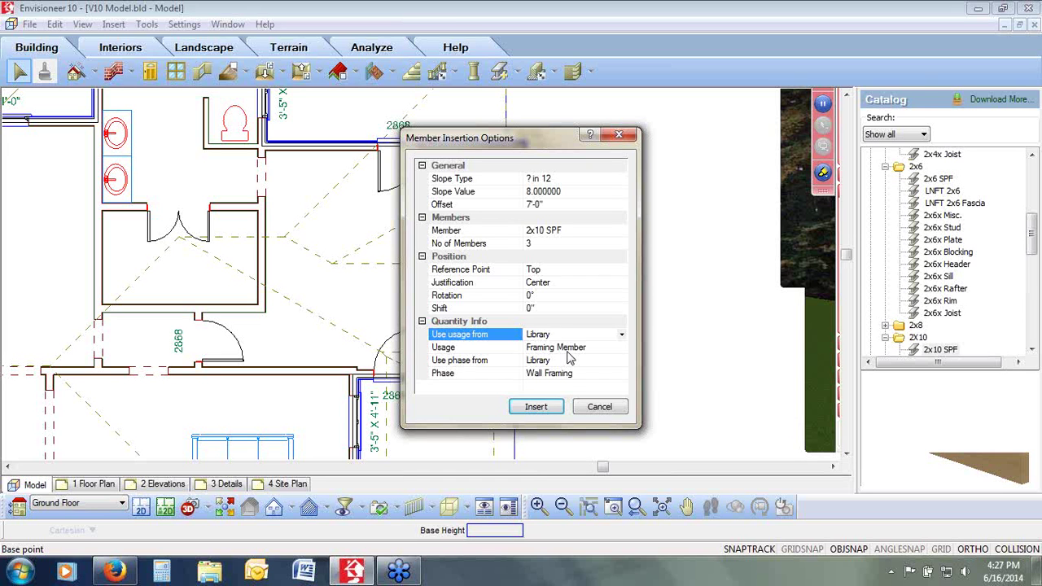
Set the members' Slope Value to 0 and their Offset to 8'-0"
left_click(582, 195)
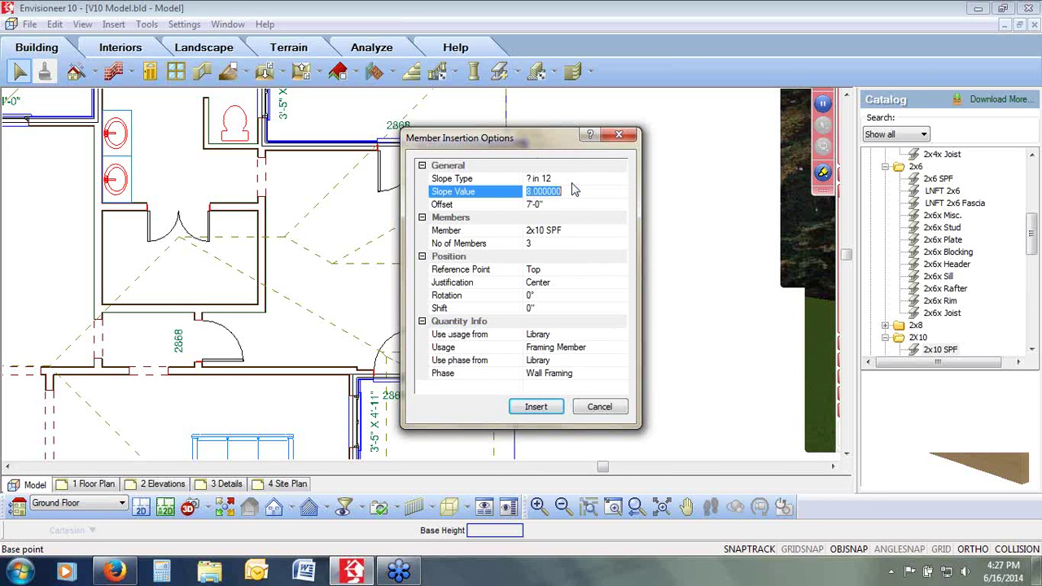
type("0")
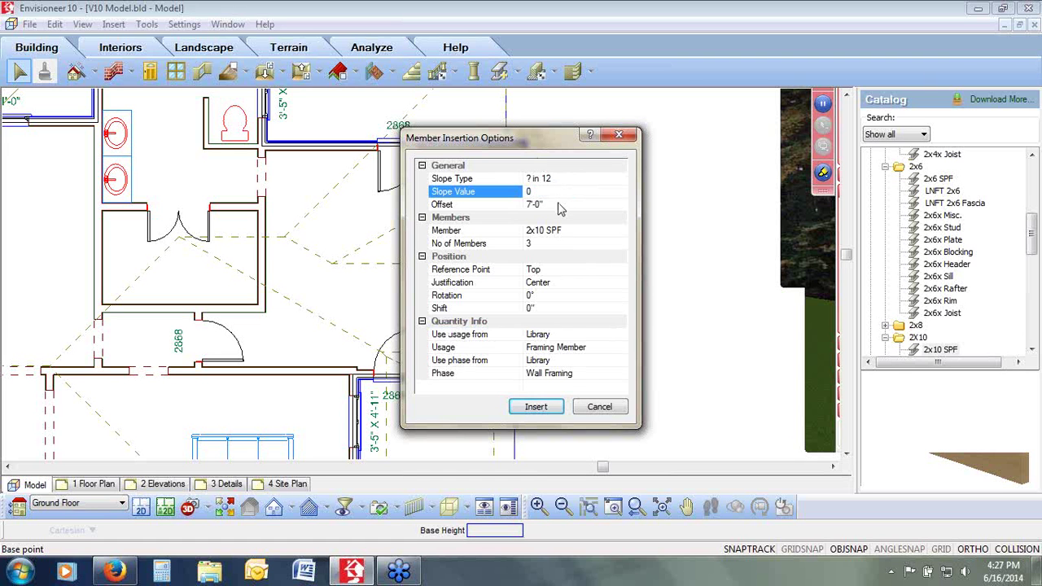
left_click(559, 204)
type("8")
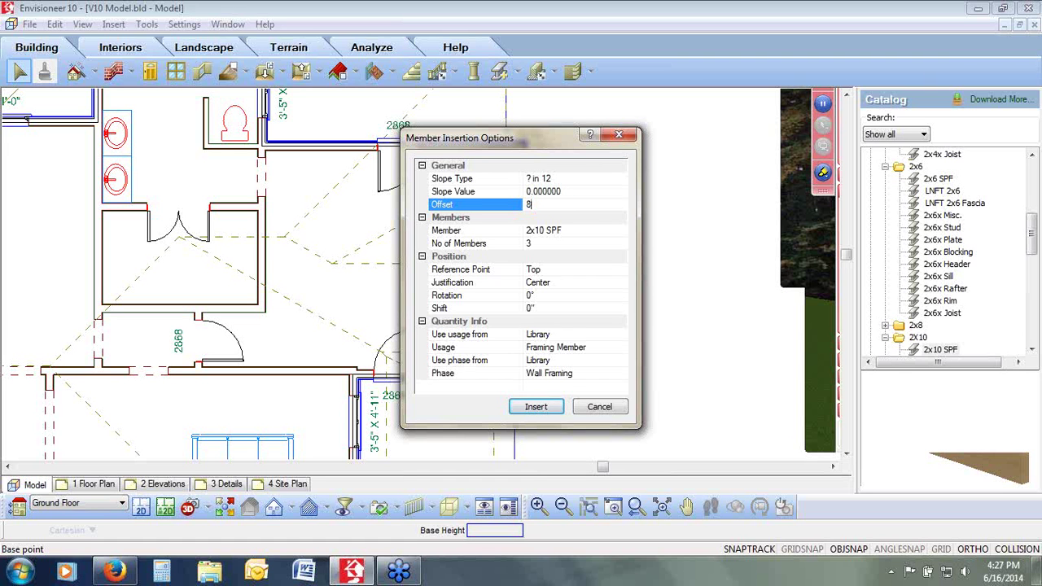
left_click(570, 235)
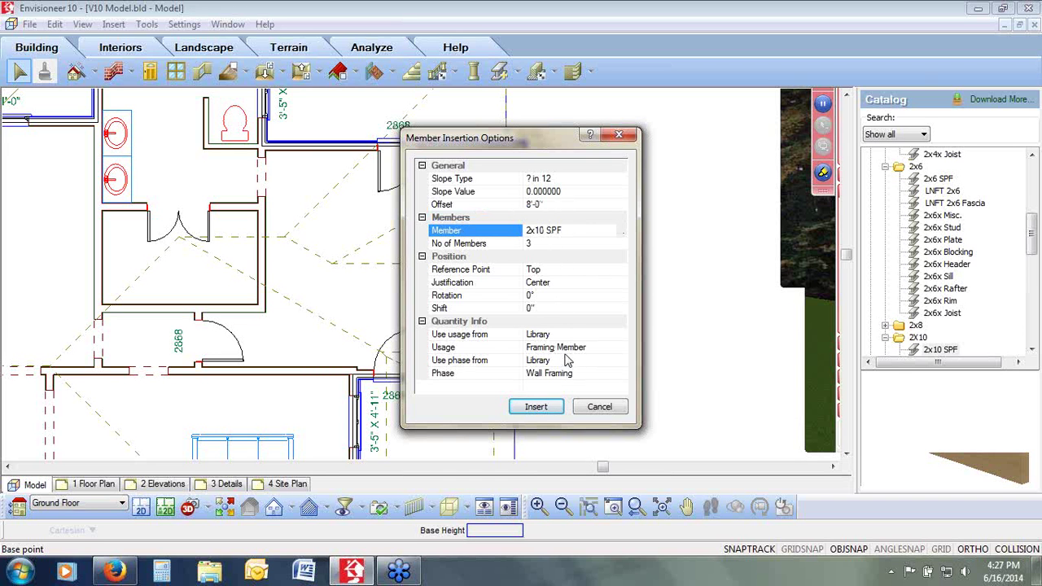
Insert the three-ply 2x10 SPF beam, about 14'-3" long, from the inner wall corner near the lower 2868 door straight across to the opposite wall
left_click(544, 407)
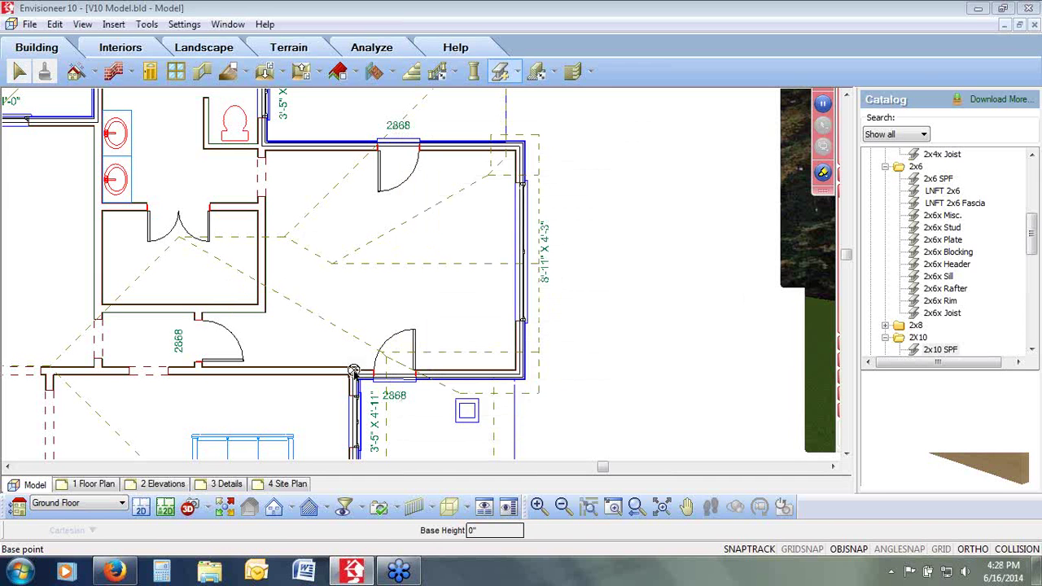
left_click(354, 371)
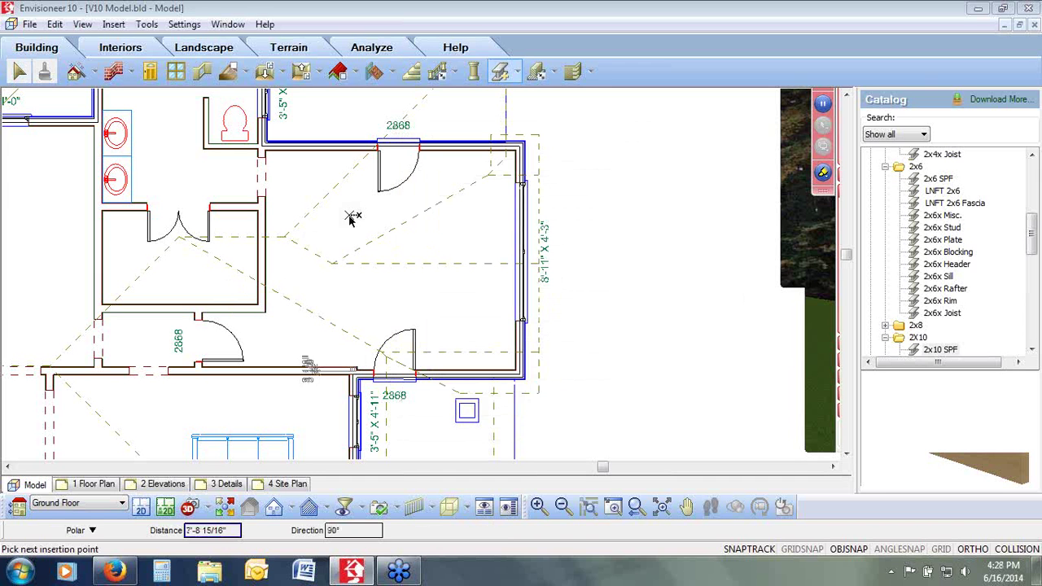
left_click(356, 149)
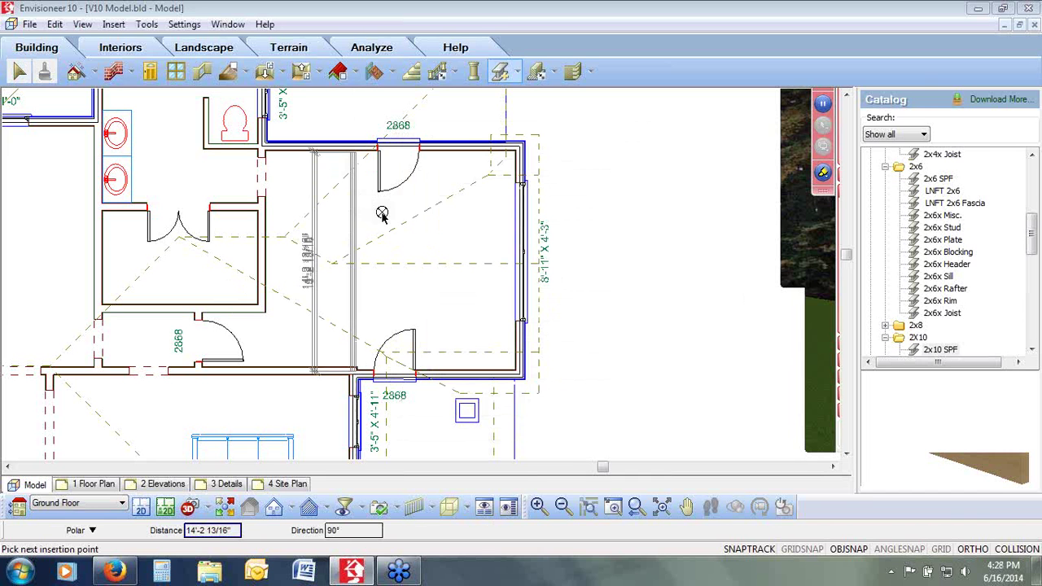
right_click(380, 209)
left_click(399, 212)
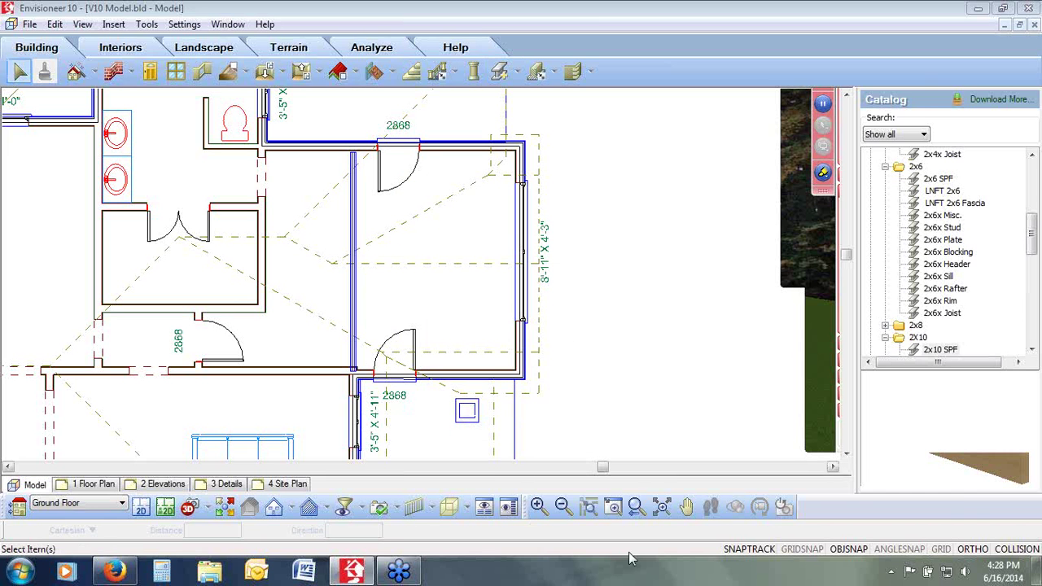
Turn on Enable Solid Filling in the Building Aids program settings
left_click(616, 513)
left_click_drag(383, 339, 346, 373)
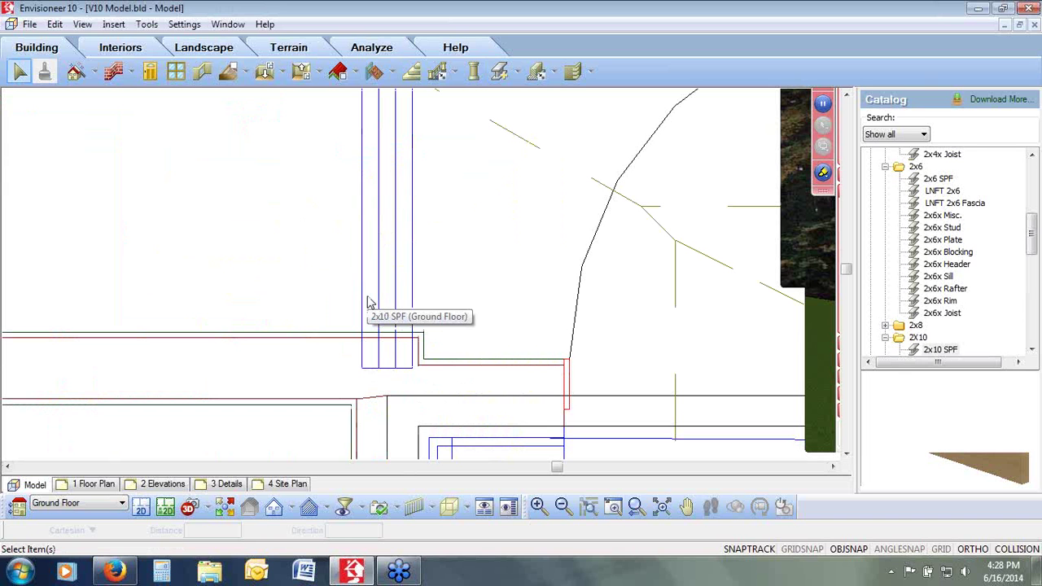
left_click(177, 26)
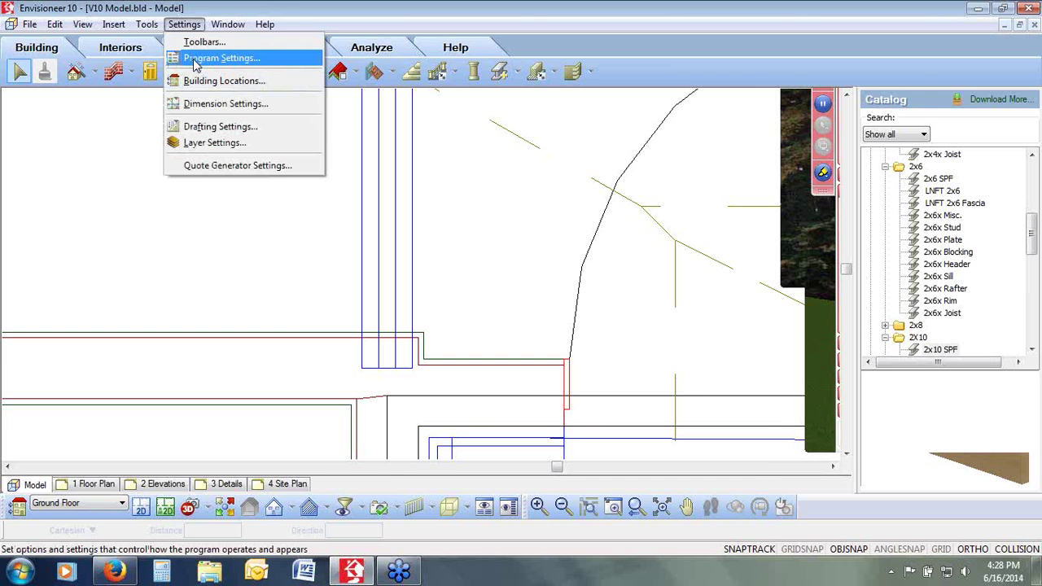
left_click(195, 59)
left_click(310, 174)
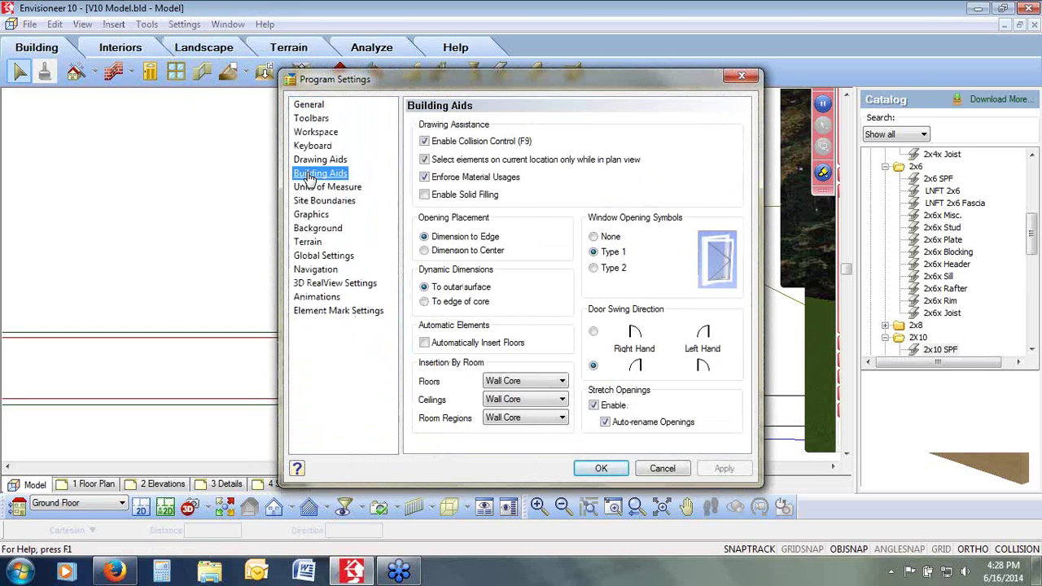
left_click(424, 195)
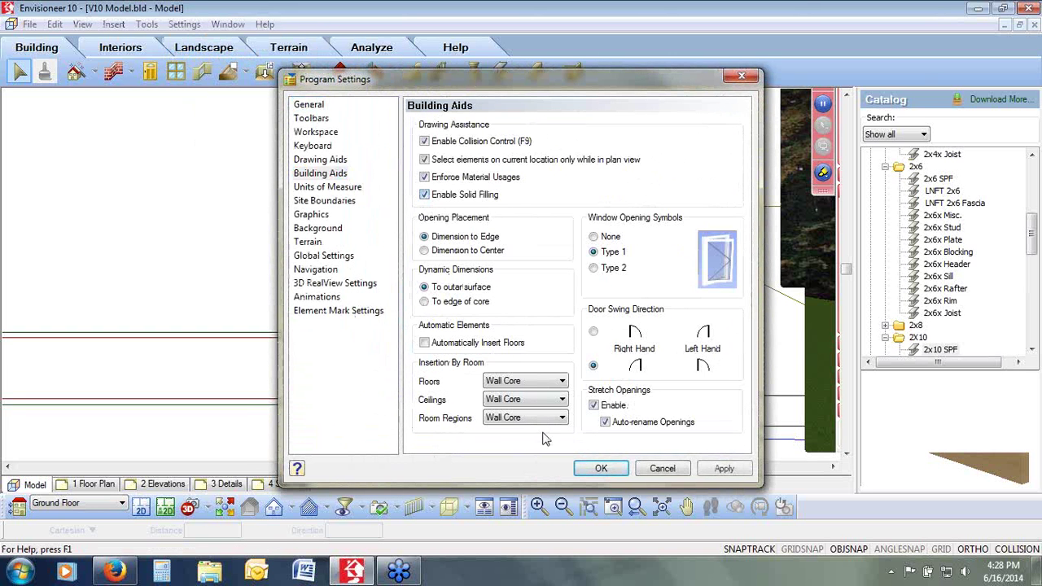
left_click(602, 470)
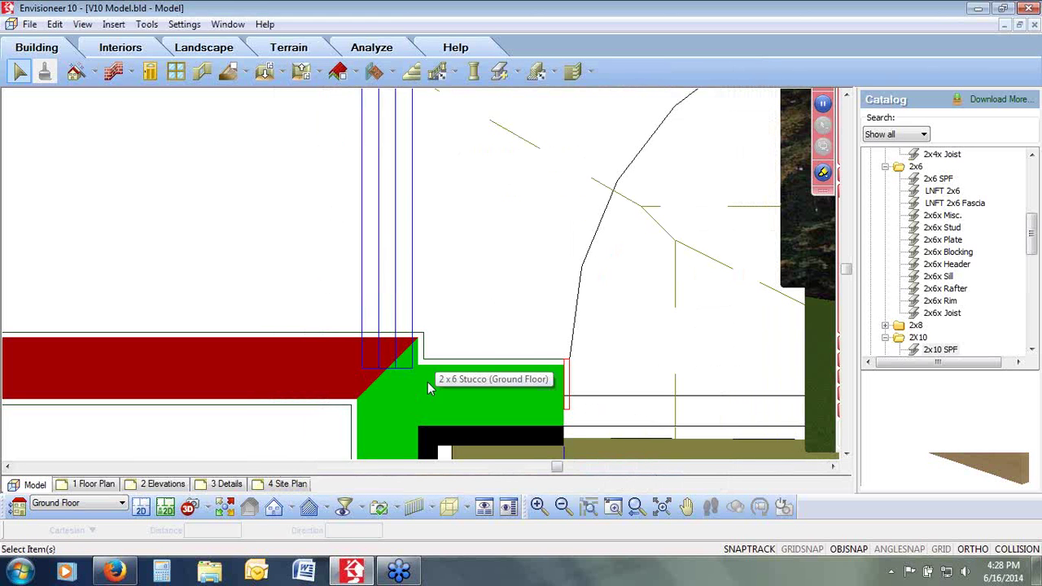
Select all similar 2x10 SPF members and enable Solid Fill on their 2D Footprint in the appearance properties
left_click(407, 263)
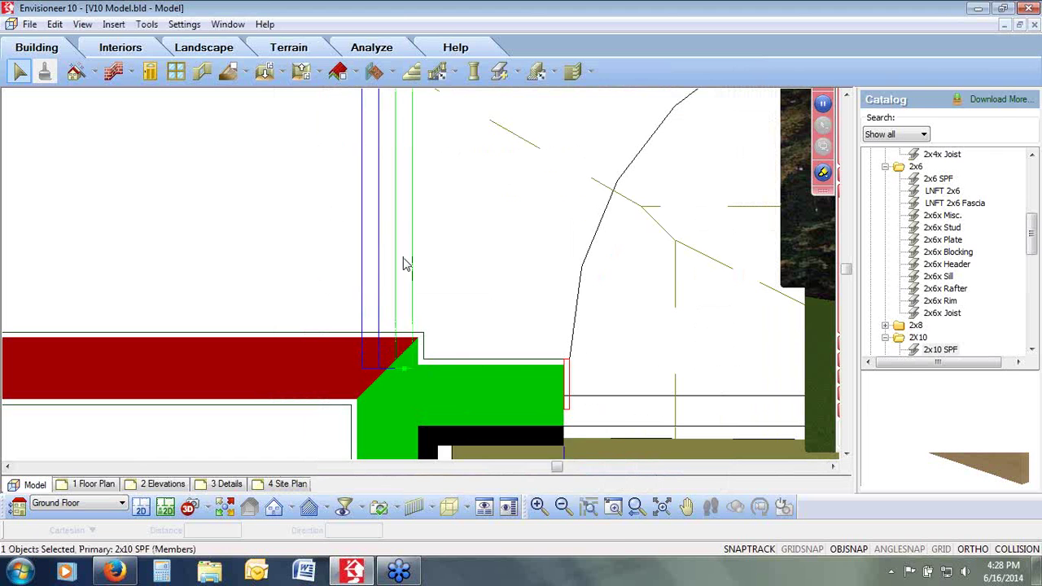
right_click(407, 262)
left_click(436, 230)
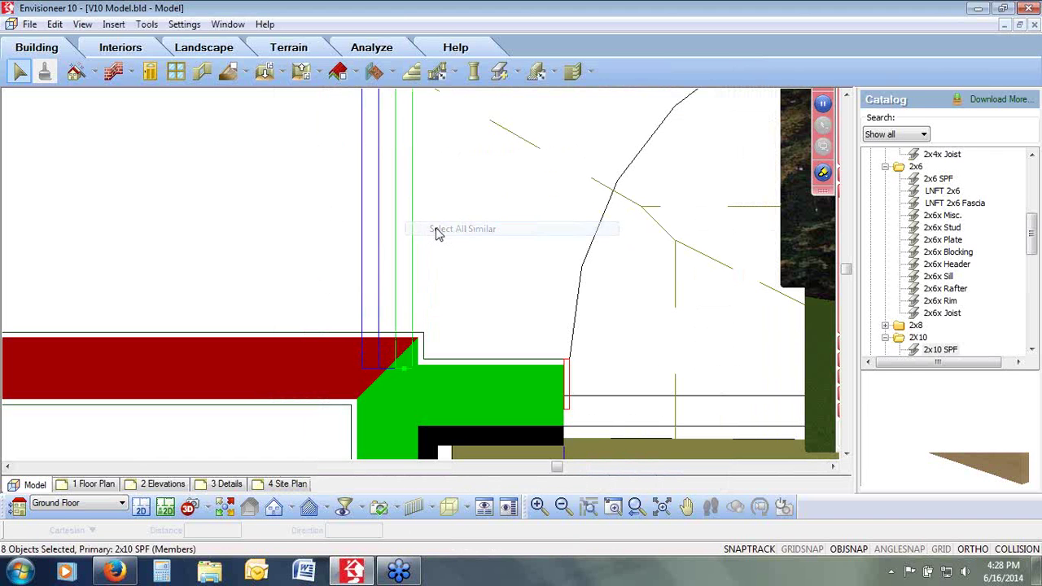
right_click(430, 193)
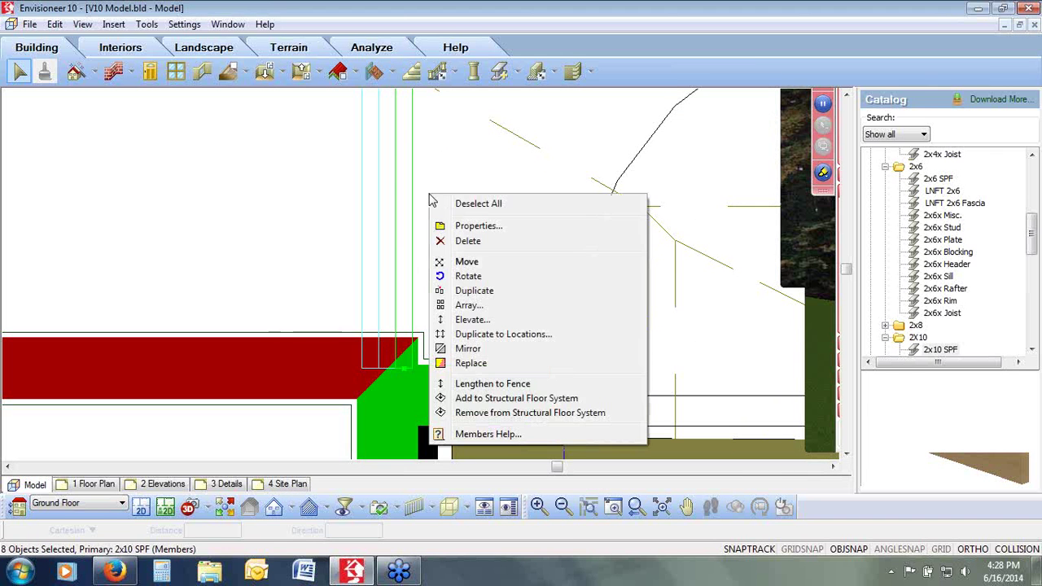
left_click(460, 235)
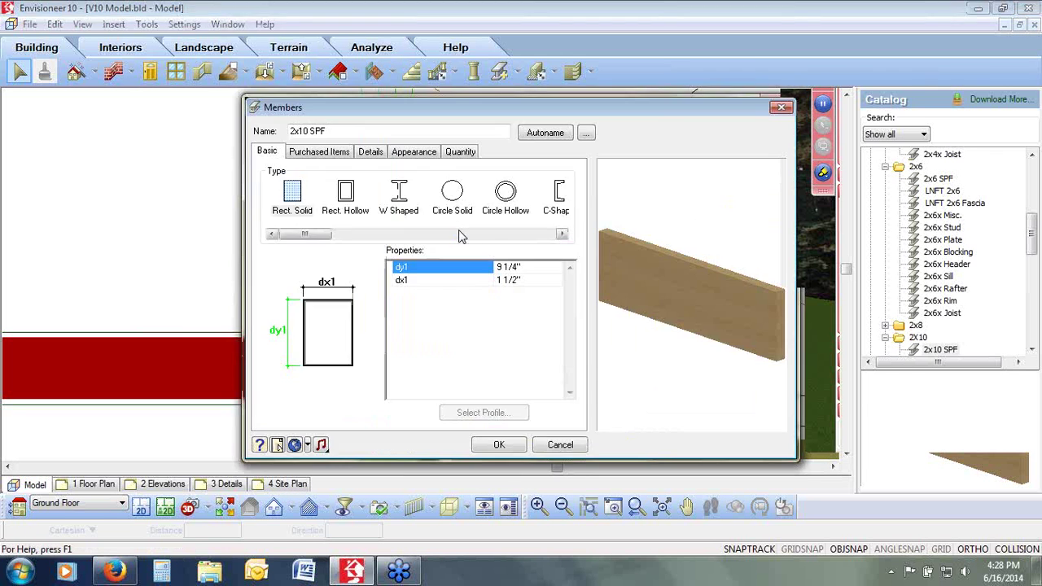
left_click(421, 154)
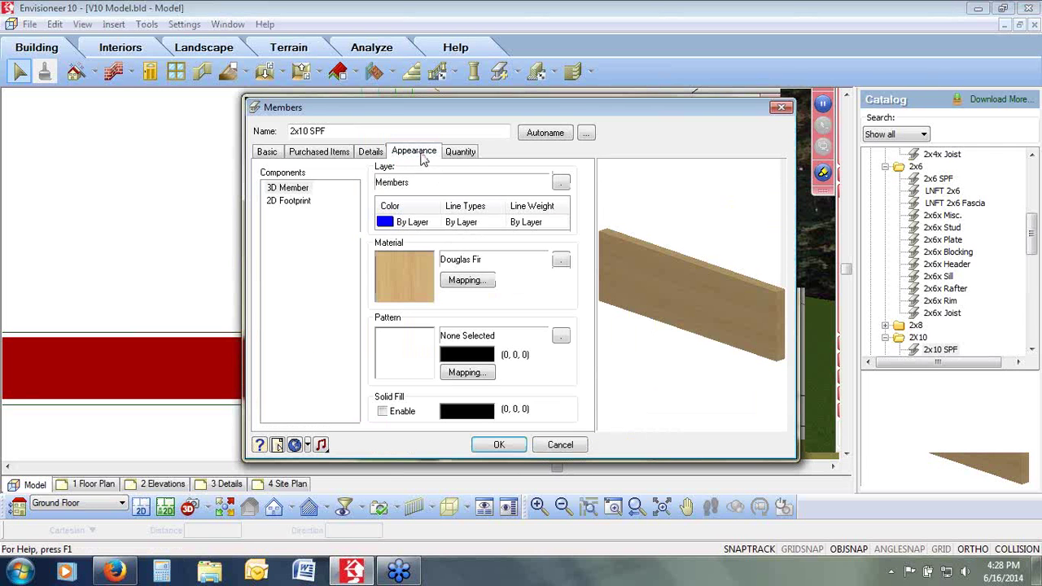
left_click(298, 201)
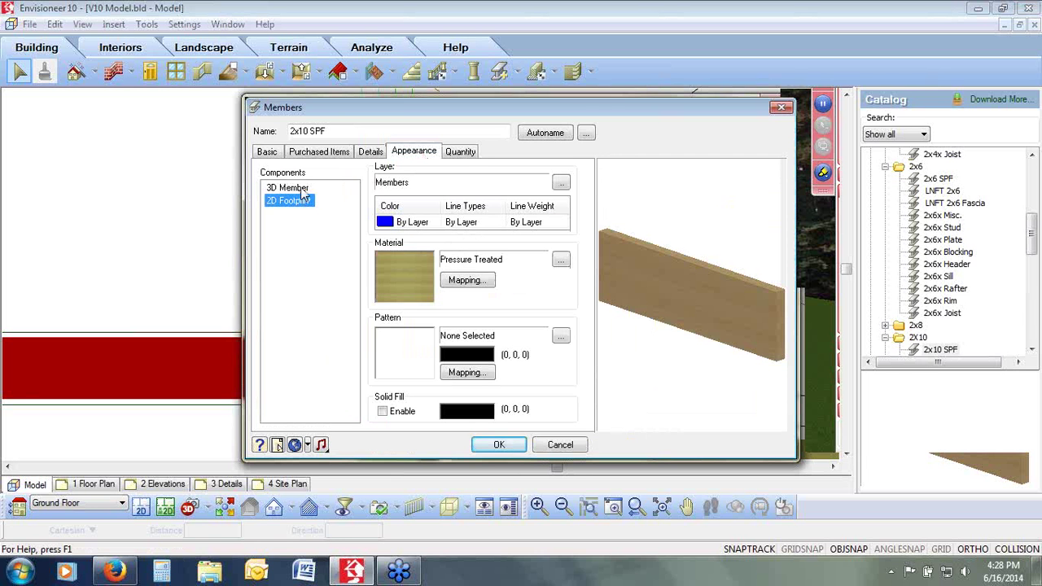
left_click(382, 412)
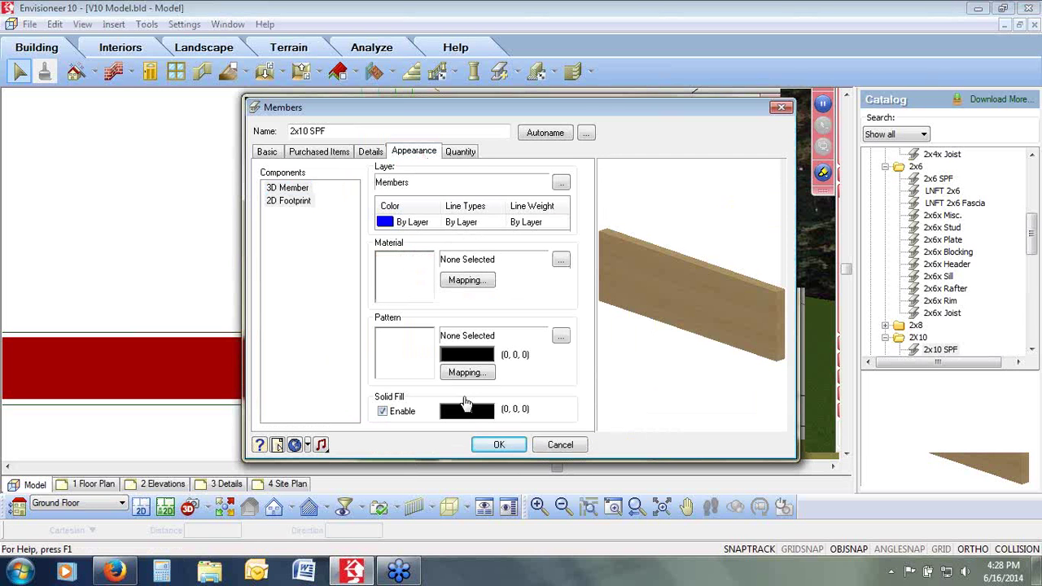
left_click(489, 446)
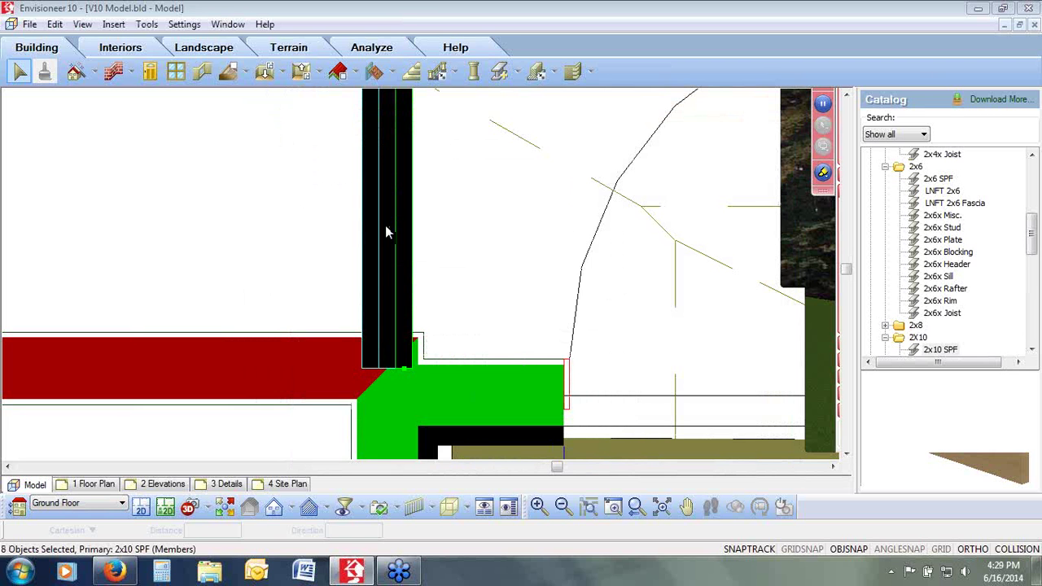
Open the editing options for the selected 2x10 SPF members
right_click(388, 232)
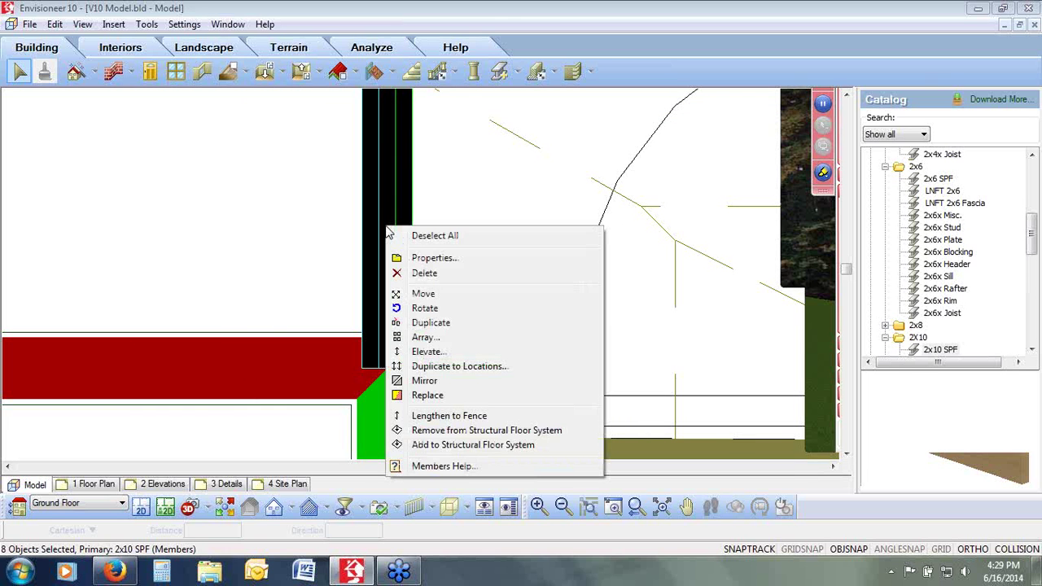
Set the selected 2x10 SPF members to render in 2D as a line and check their 2D Footprint appearance
left_click(413, 259)
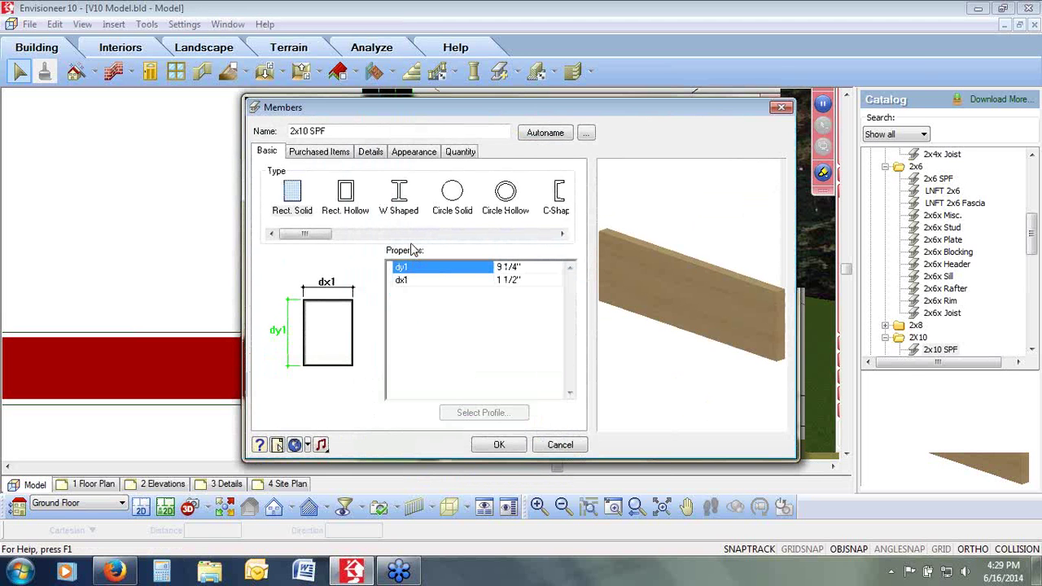
left_click(369, 153)
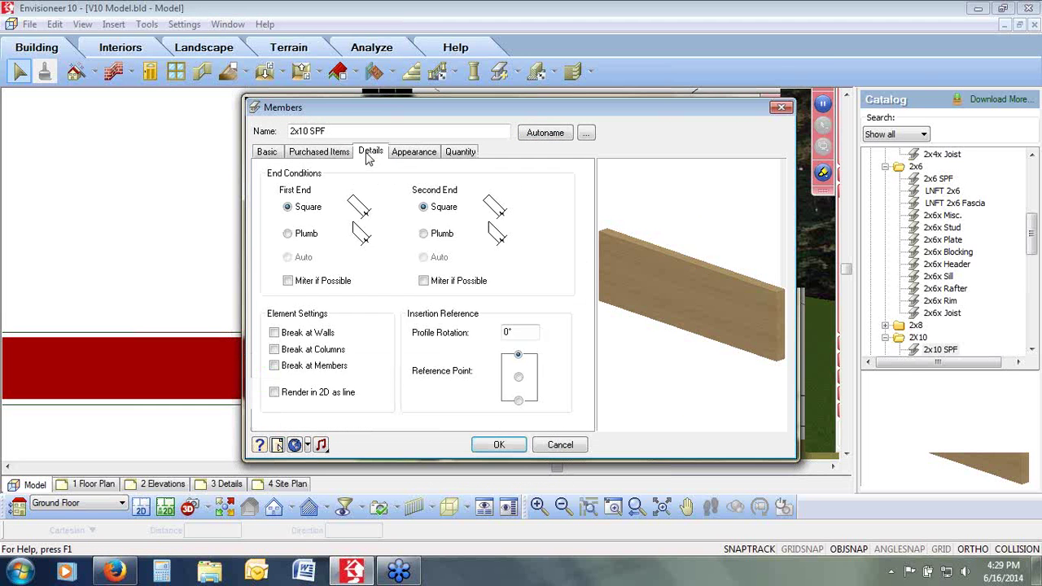
left_click(274, 393)
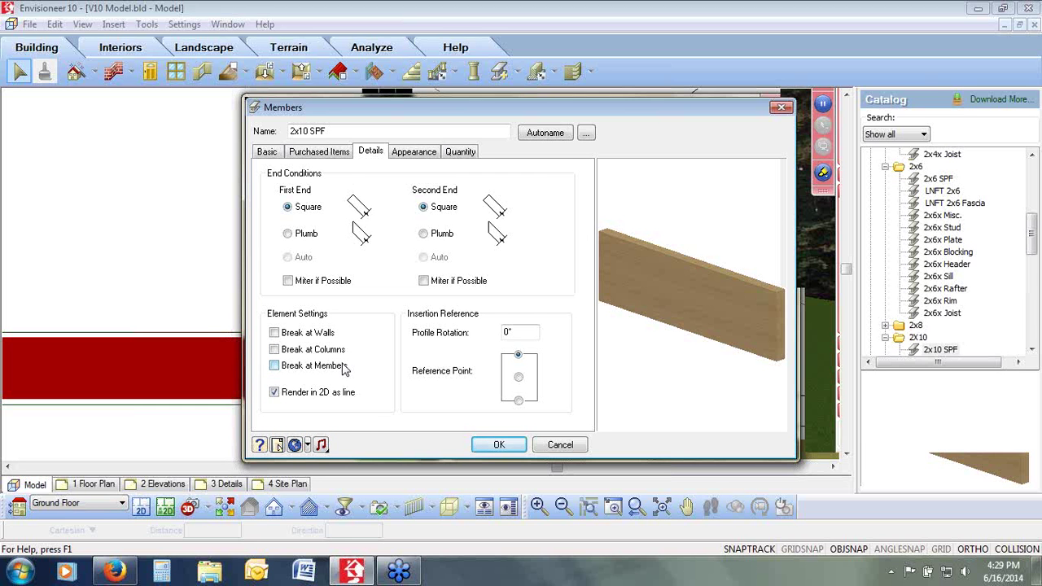
left_click(424, 154)
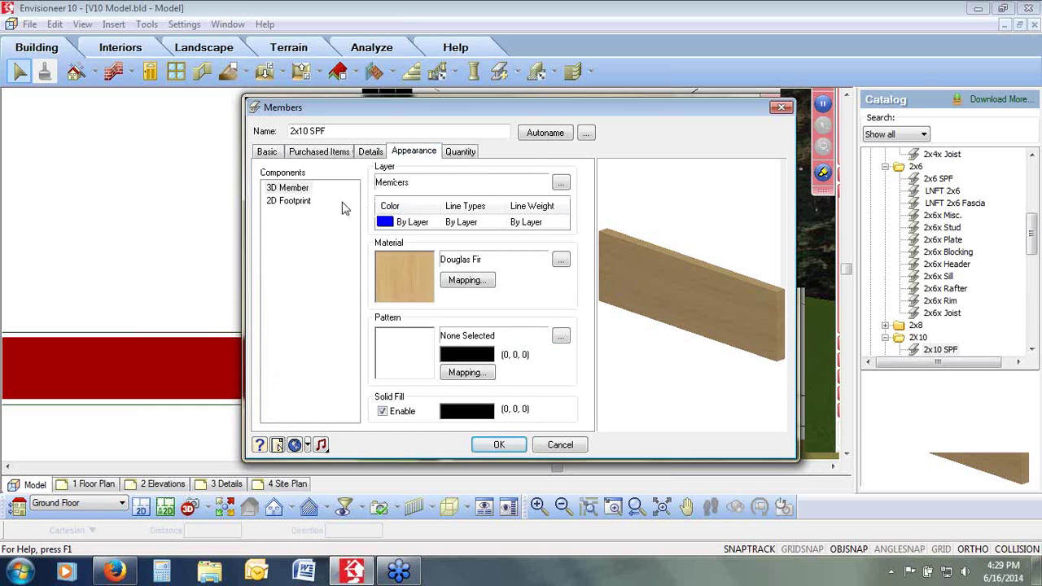
left_click(289, 201)
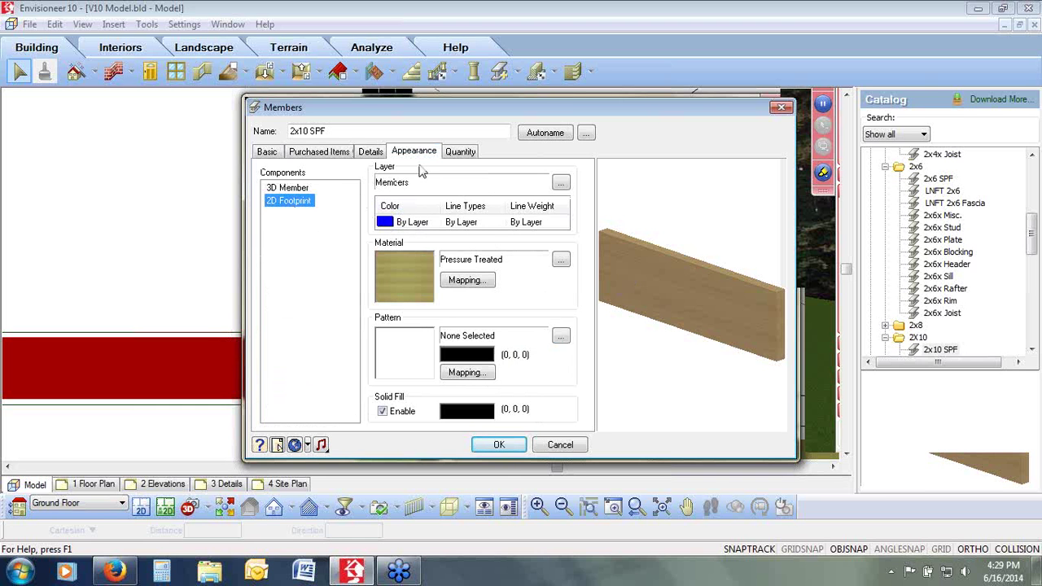
left_click(499, 445)
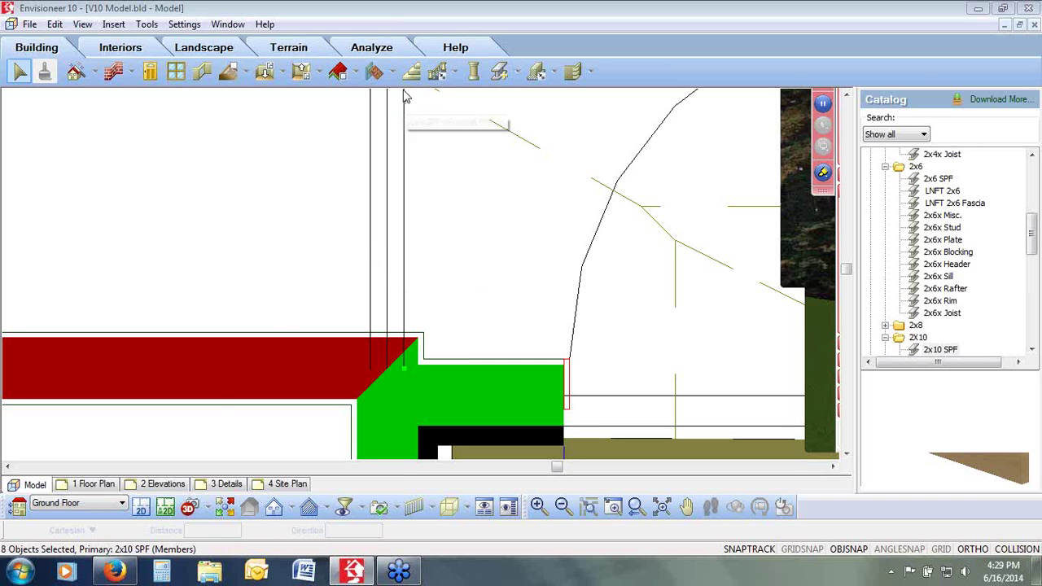
Show the house in the 3D Perspective camera view and aim the camera at the front entry gable
left_click(211, 510)
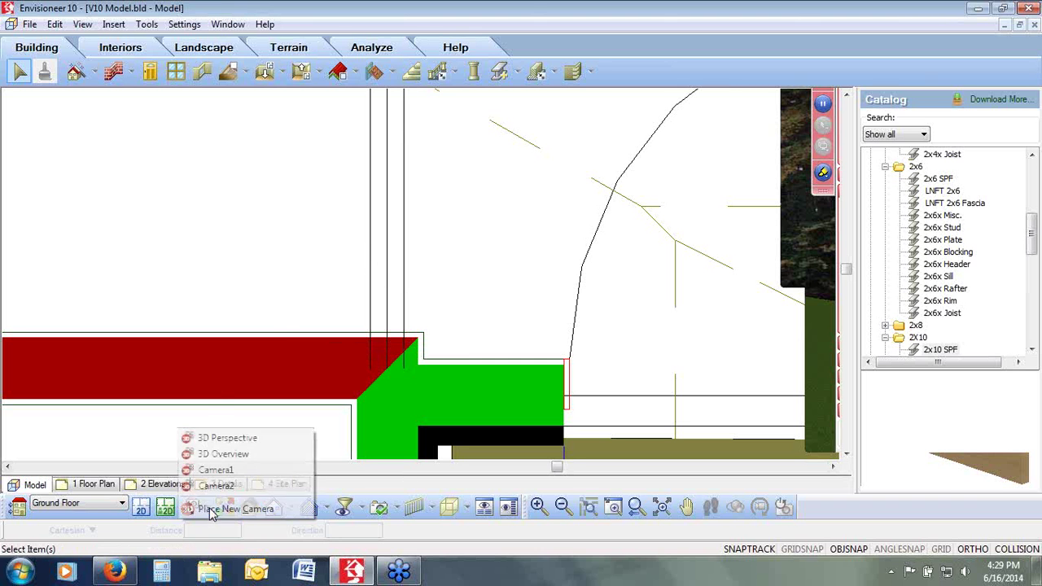
left_click(218, 440)
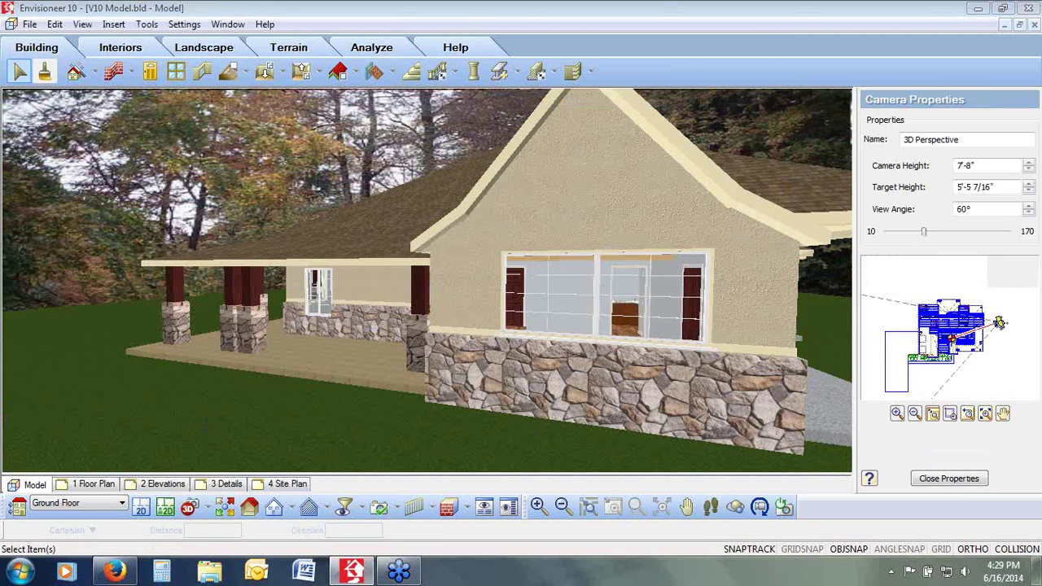
mouse_move(999, 324)
left_mouse_down()
mouse_move(967, 368)
mouse_move(948, 369)
left_mouse_up()
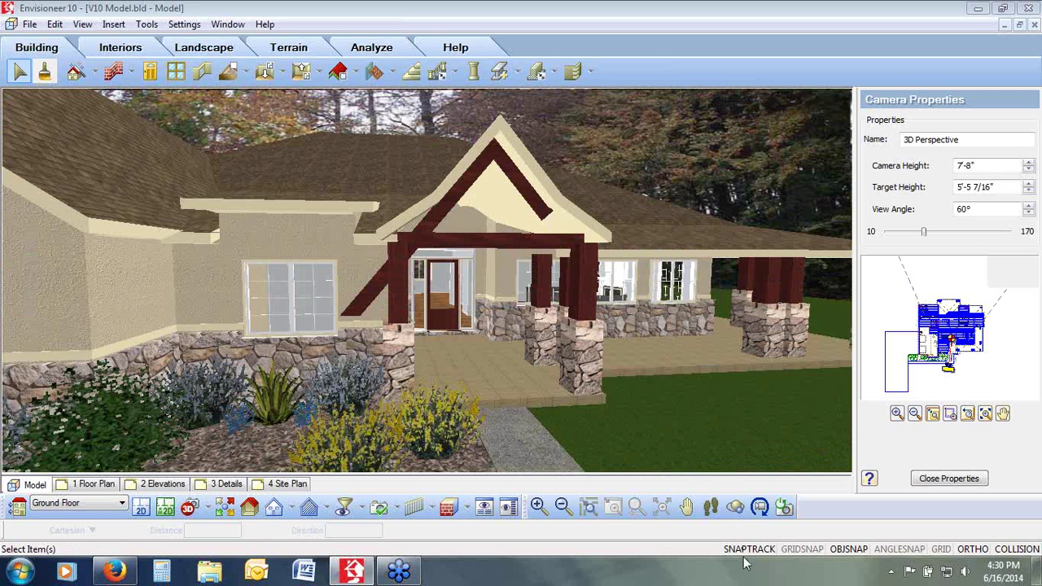
left_click(730, 504)
left_click_drag(694, 325, 540, 303)
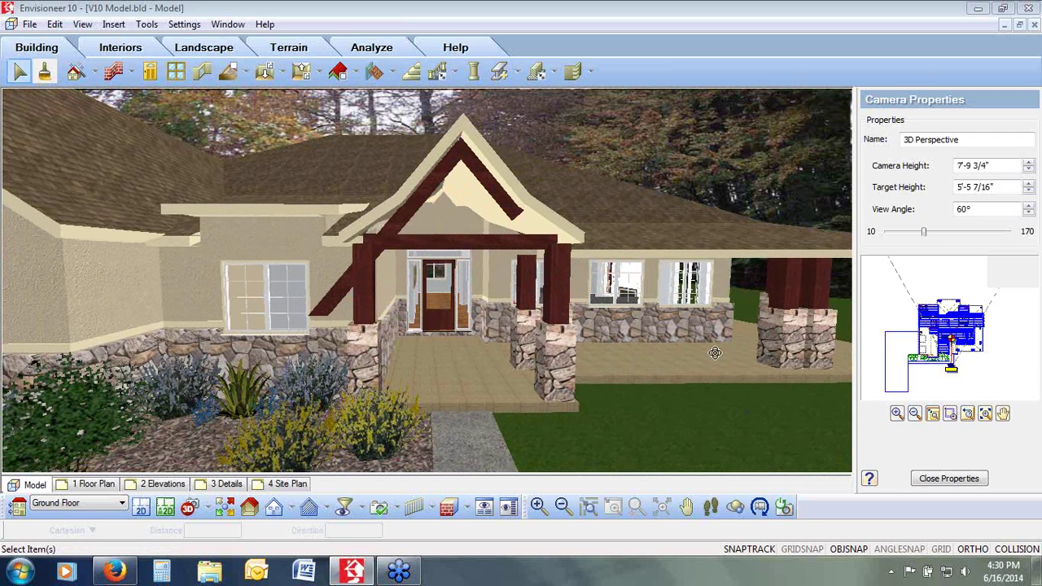
left_click_drag(613, 293, 303, 318)
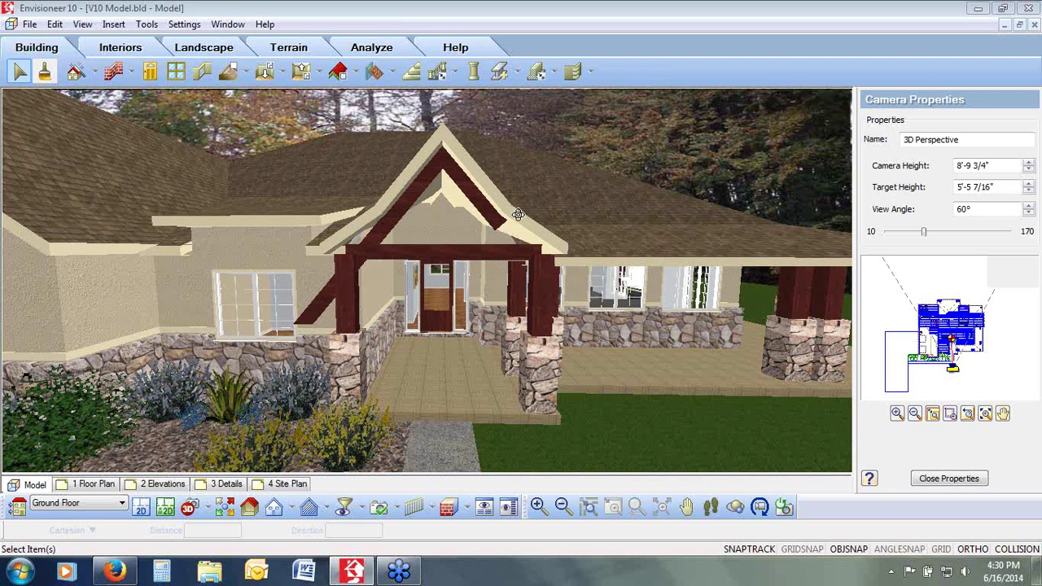
left_click_drag(599, 313, 472, 248)
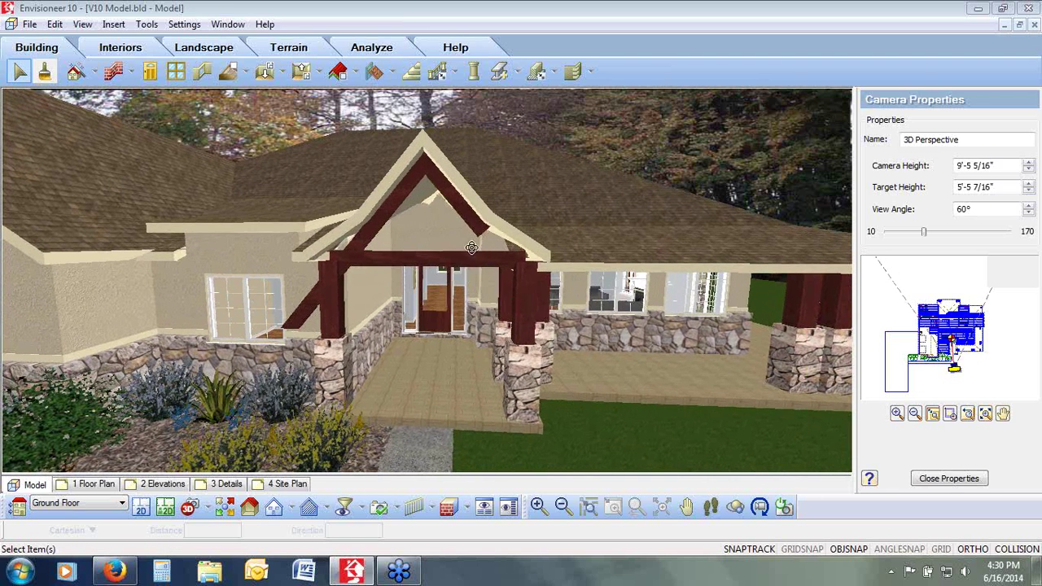
Use Extend to Plane to extend the lower end of the entry gable's shorter sloped member to a horizontal plane below the crossbeam
right_click(454, 225)
left_click(458, 222)
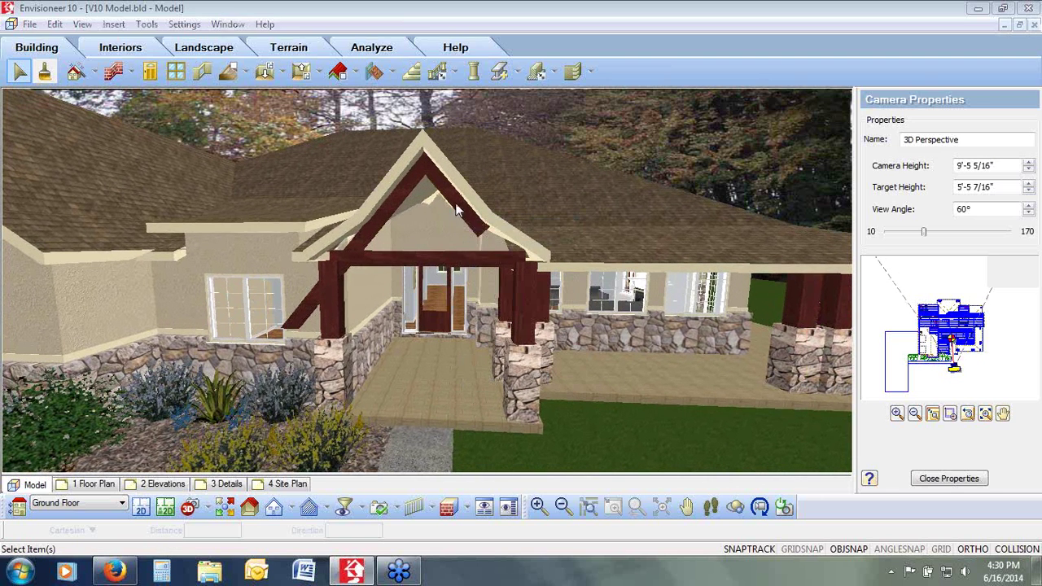
left_click(456, 217)
right_click(456, 214)
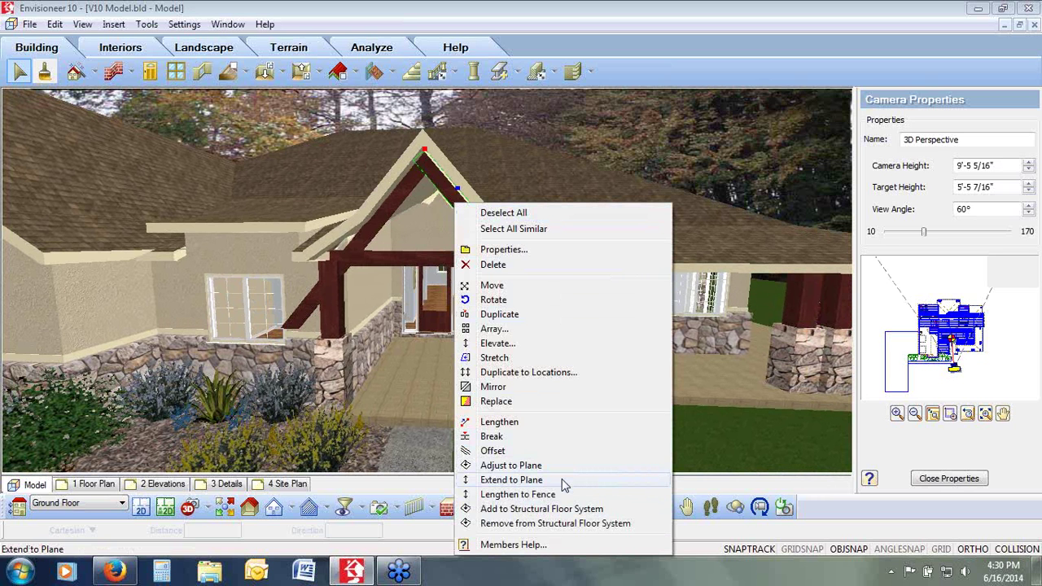
left_click(512, 479)
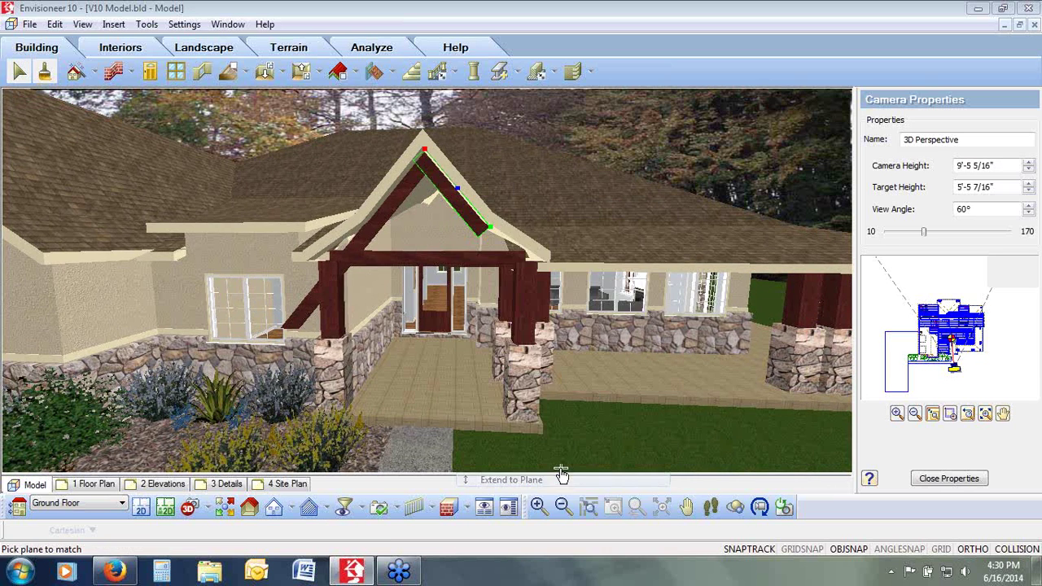
left_click(483, 196)
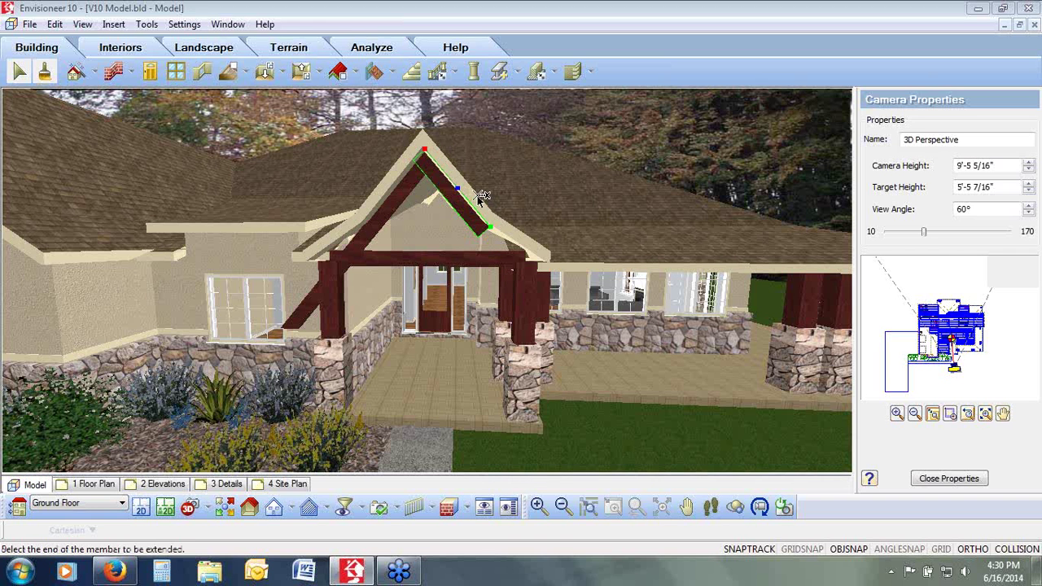
left_click(483, 237)
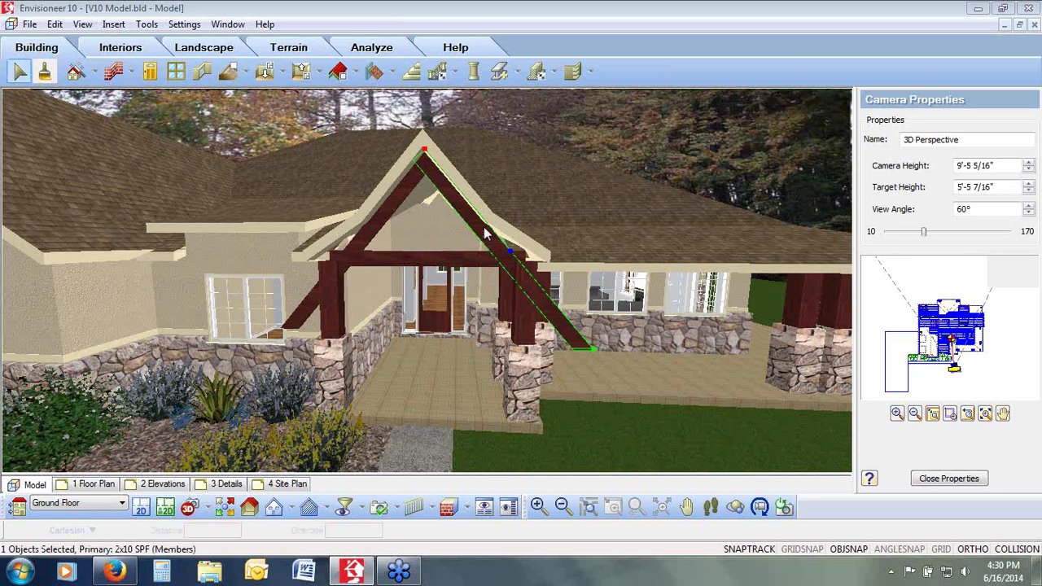
Check the end conditions in the extended gable member's properties without changing them
right_click(575, 342)
left_click(623, 250)
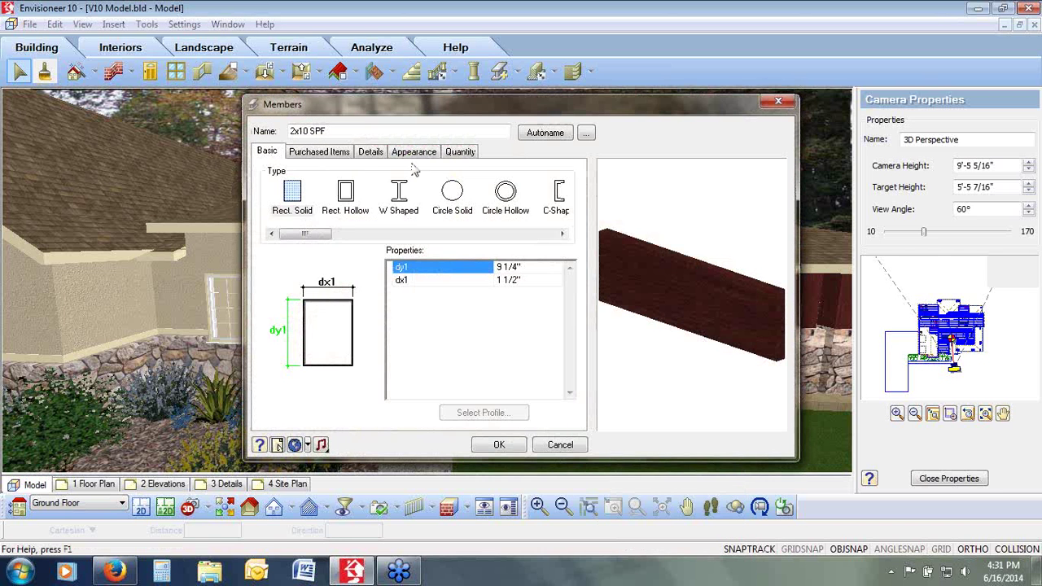
left_click(373, 155)
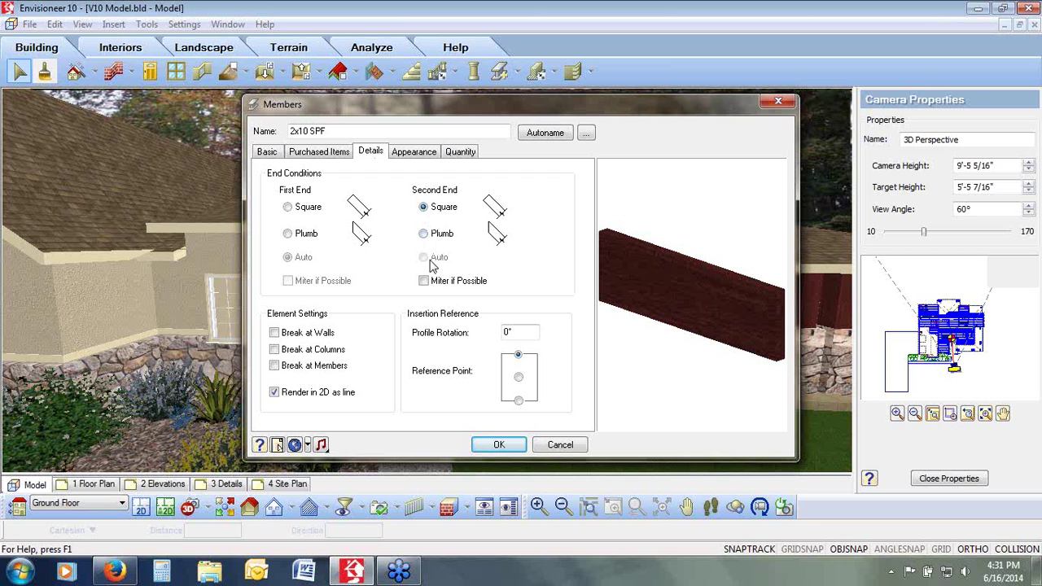
left_click(560, 444)
Review the slope and offset settings that Adjust to Plane offers for the extended gable member, leaving them unapplied
right_click(550, 304)
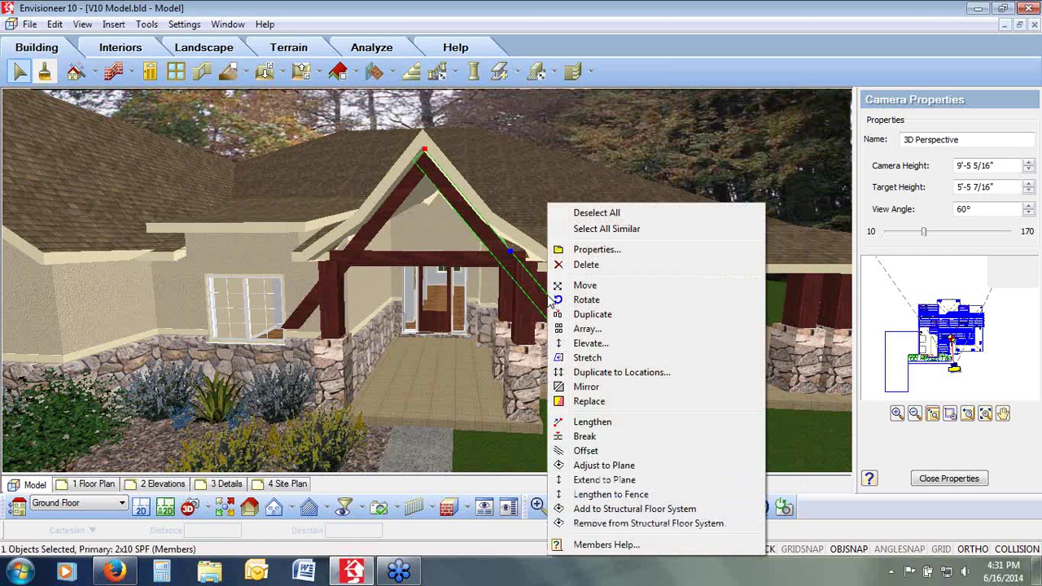
left_click(662, 467)
left_click_drag(537, 140, 707, 132)
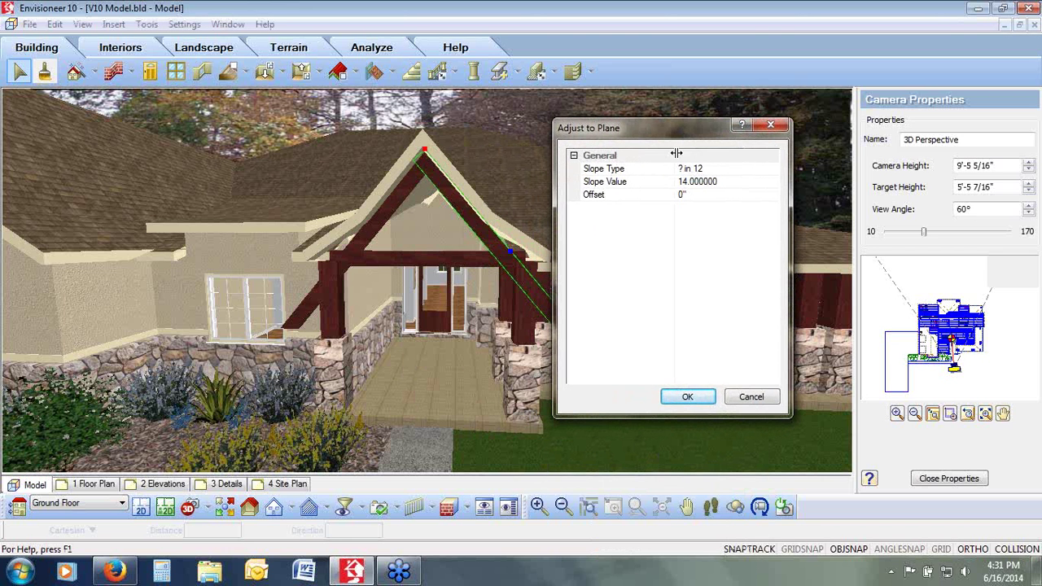
left_click(710, 186)
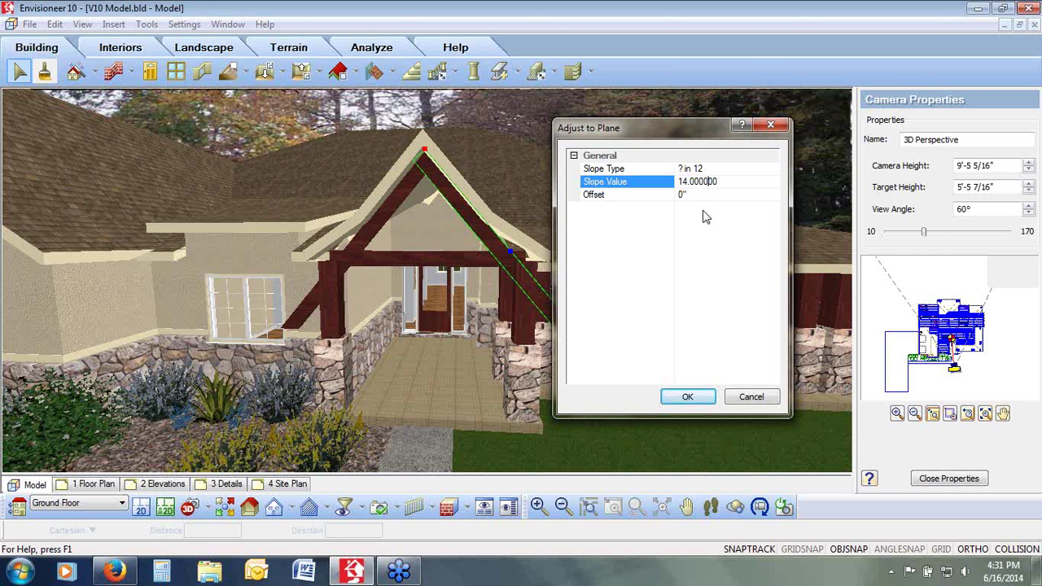
left_click(744, 398)
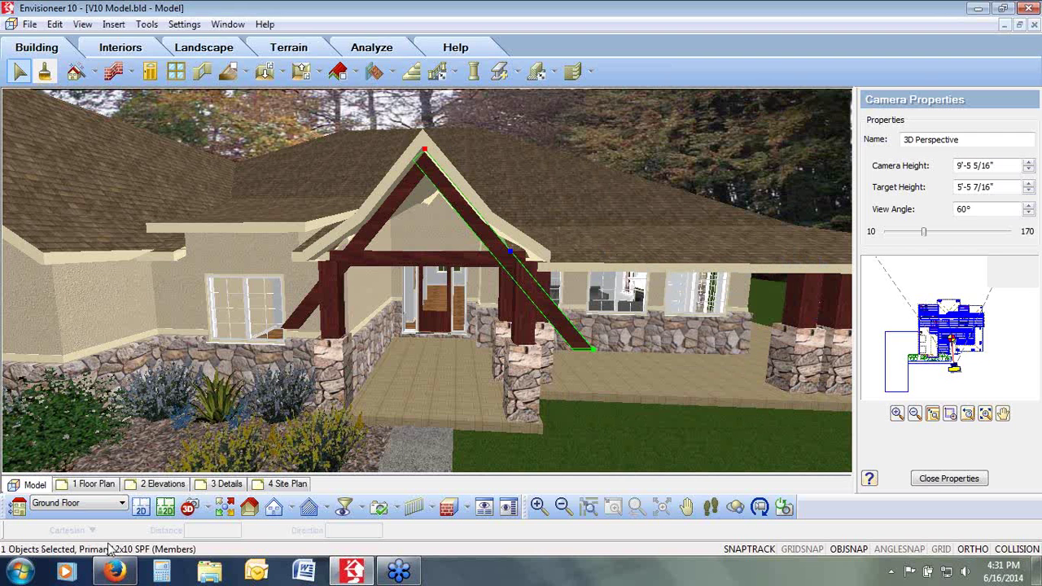
In the 2D plan, inspect the paved driveway's appearance settings and its solid fill color choices without changing them
left_click(146, 516)
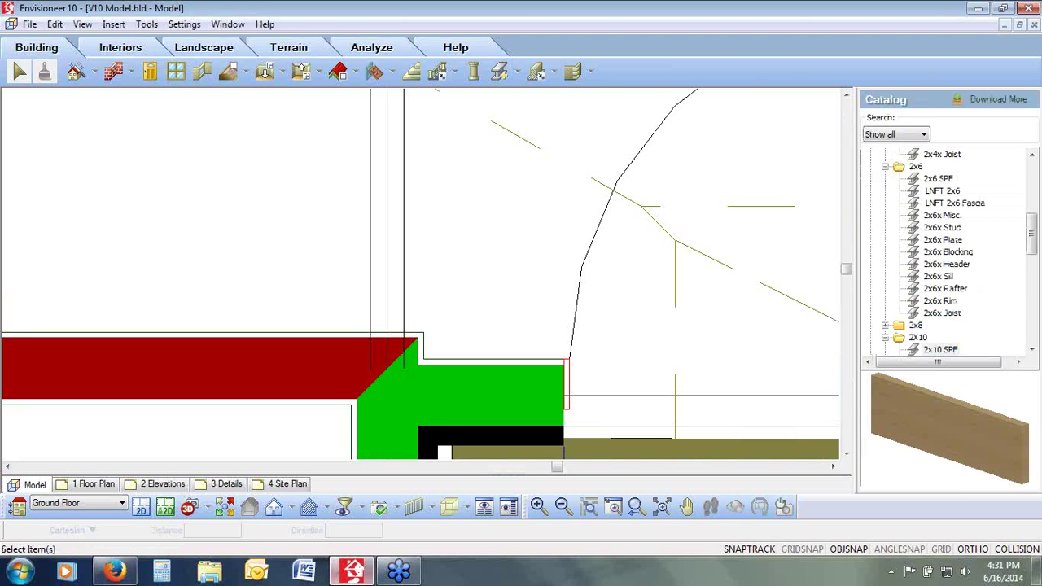
left_click(635, 507)
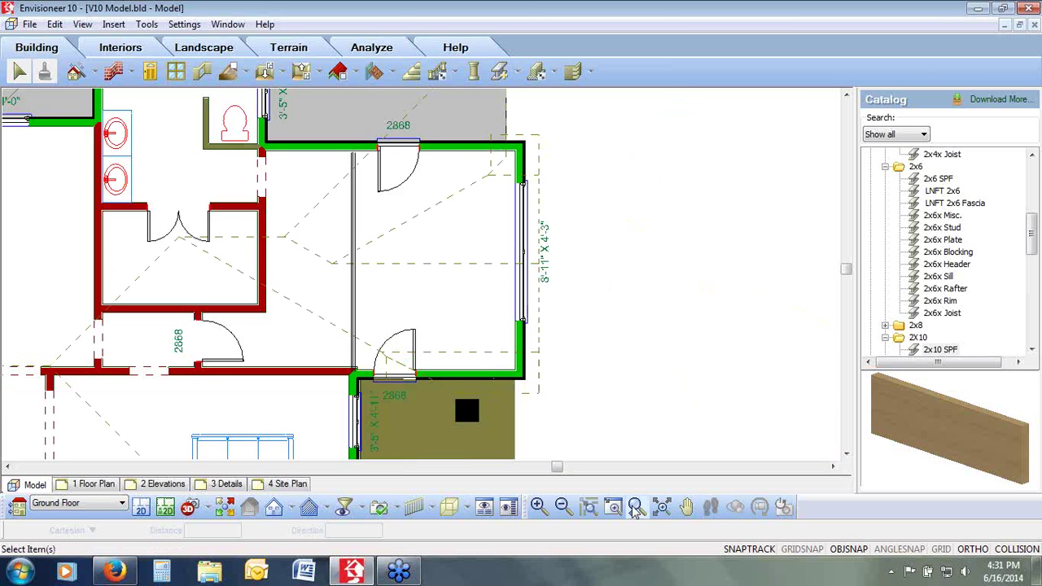
left_click(661, 507)
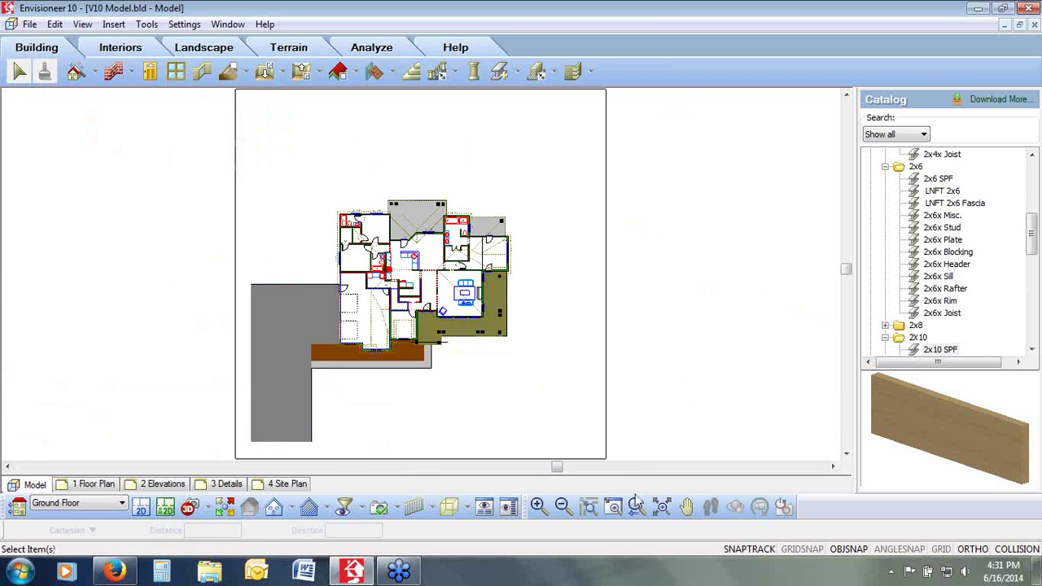
left_click(617, 509)
left_click_drag(540, 193, 246, 447)
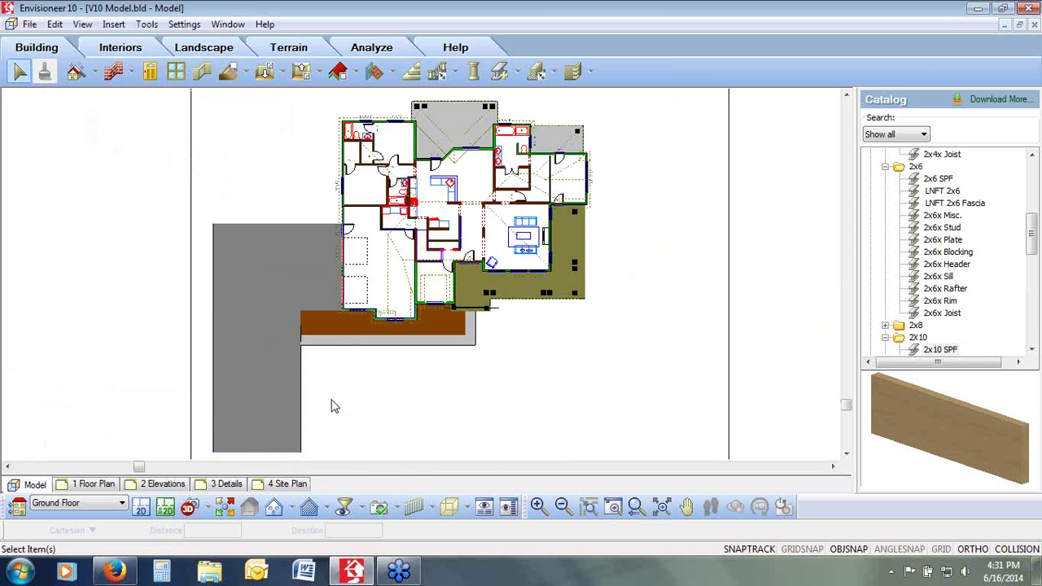
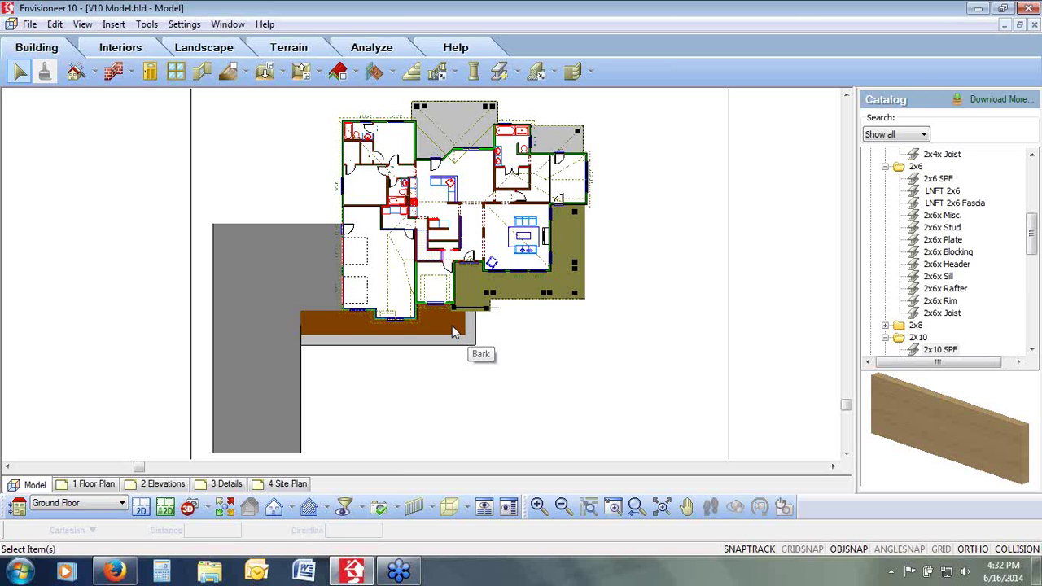
double_click(305, 275)
left_click(312, 154)
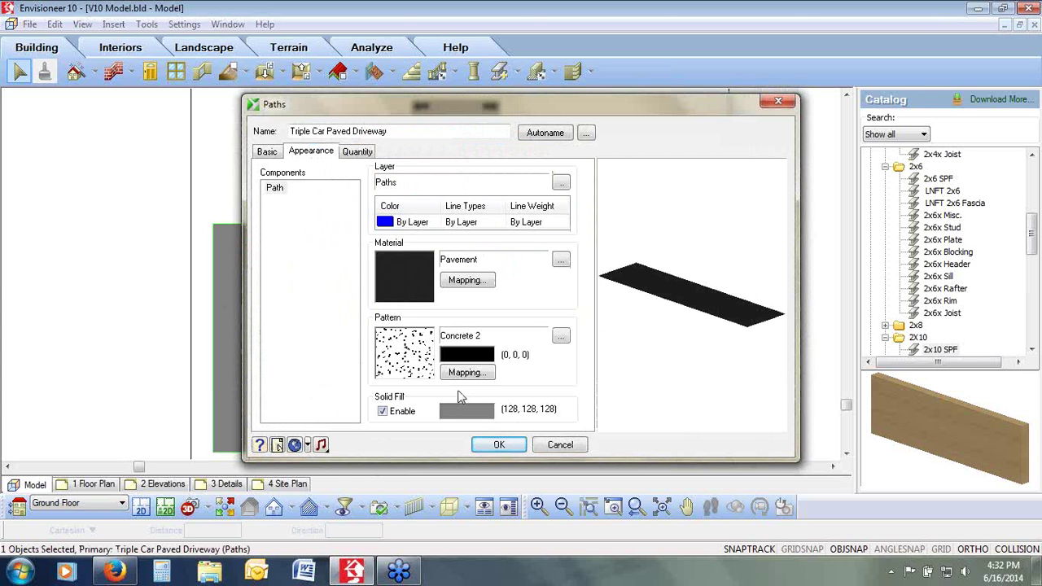
left_click(466, 411)
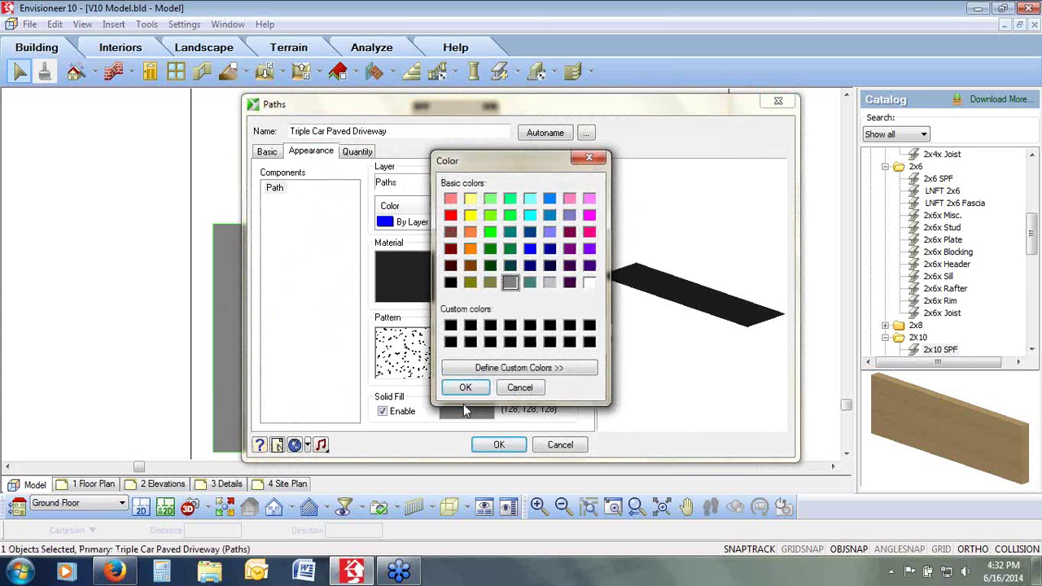
left_click(535, 392)
left_click(559, 445)
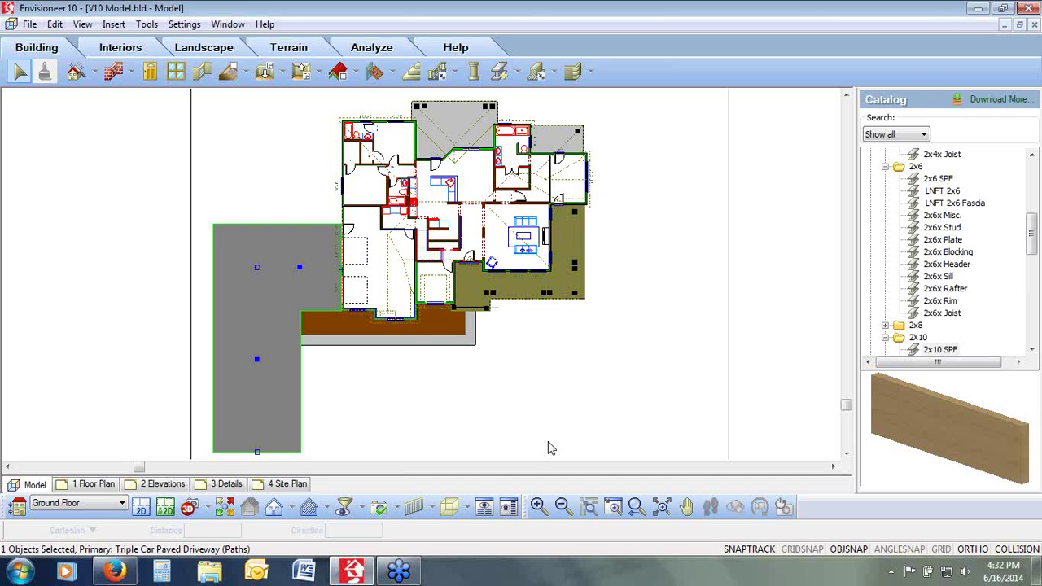
Draw a center-based layout ellipse beside the master suite, with a horizontal major radius of about 11 feet
left_click(613, 506)
left_click_drag(605, 94, 289, 342)
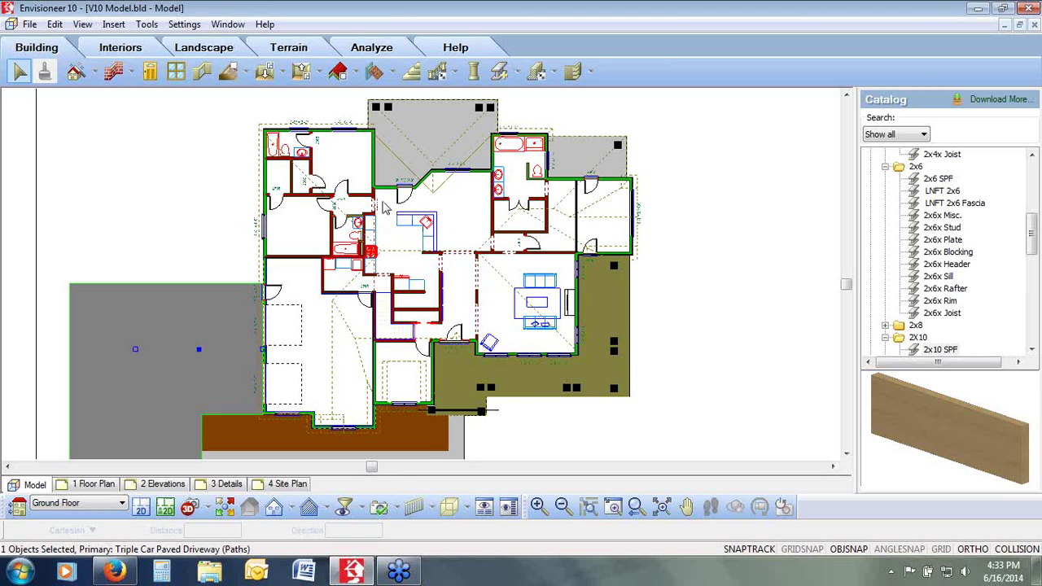
left_click(146, 25)
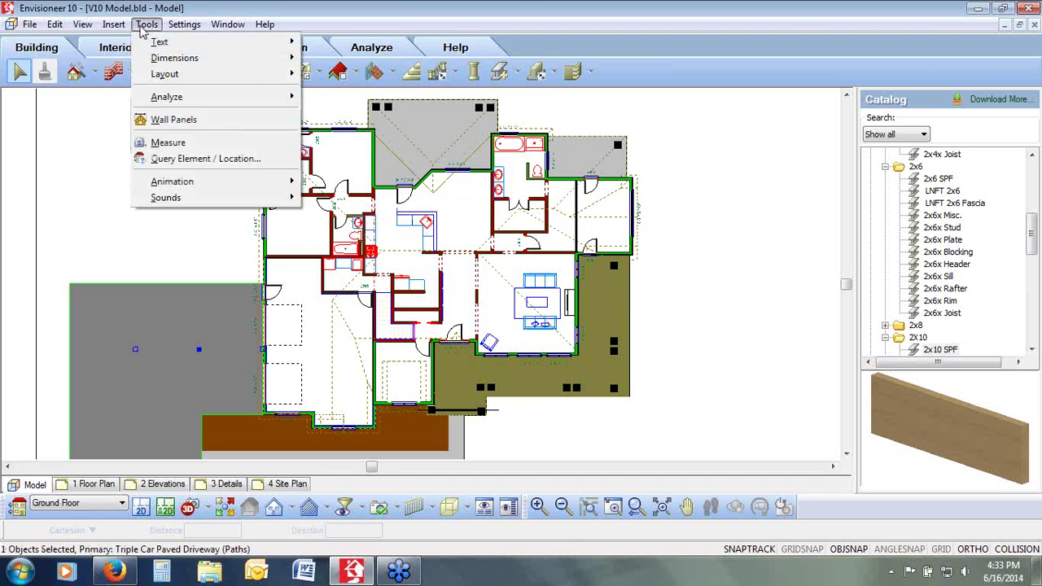
mouse_move(187, 74)
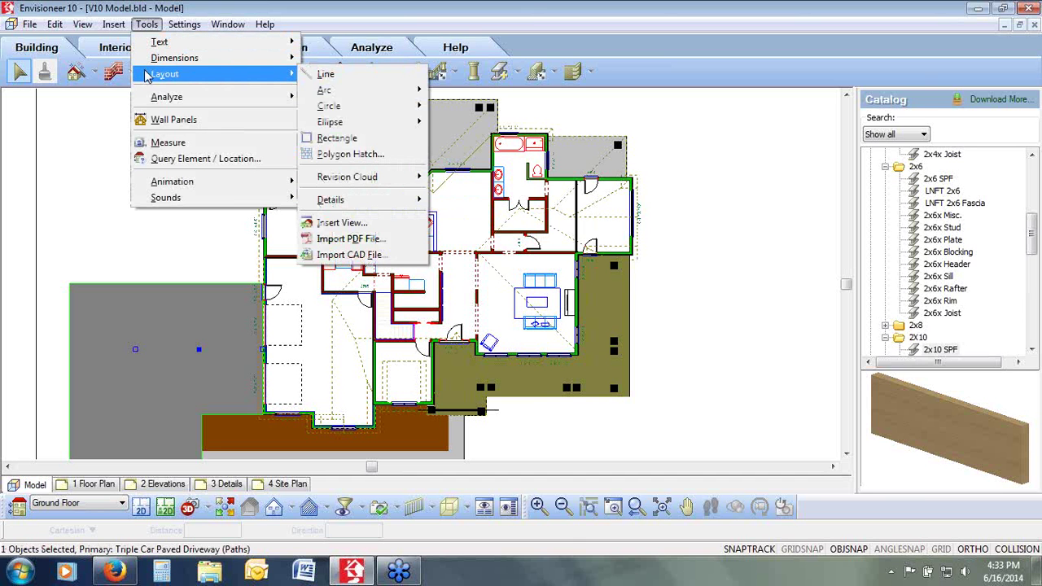
mouse_move(404, 123)
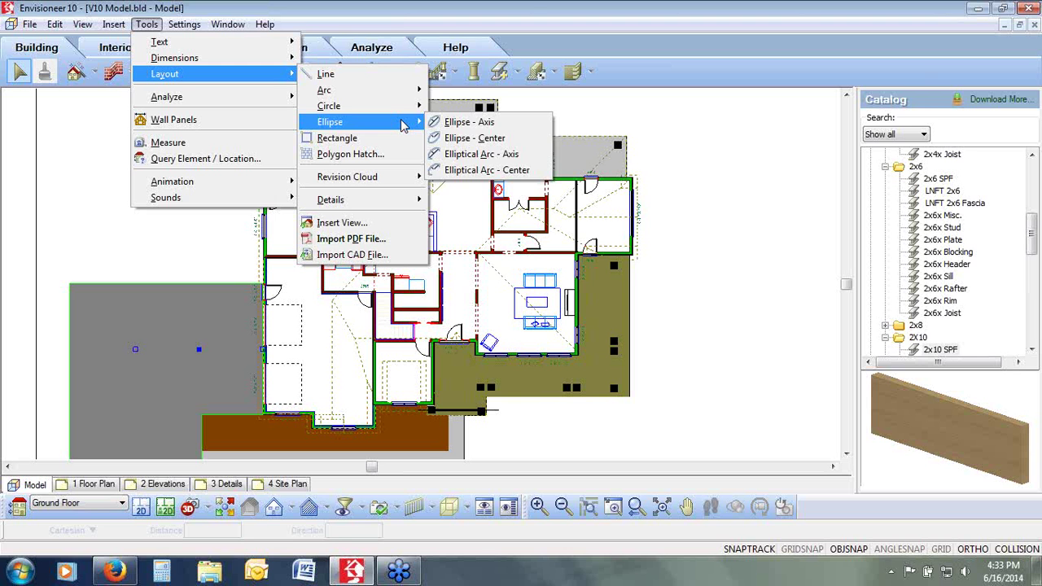
left_click(537, 139)
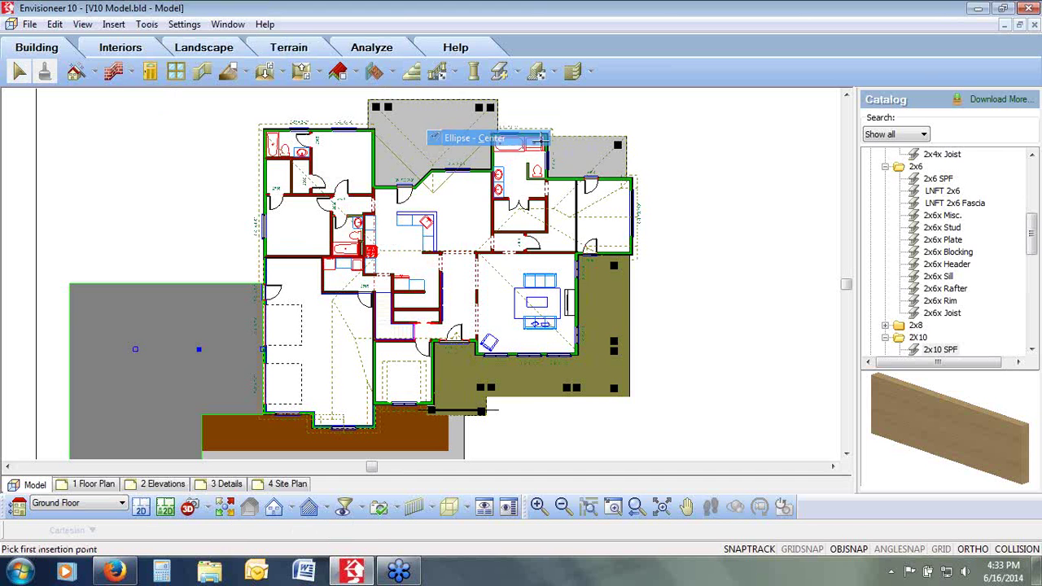
left_click(698, 201)
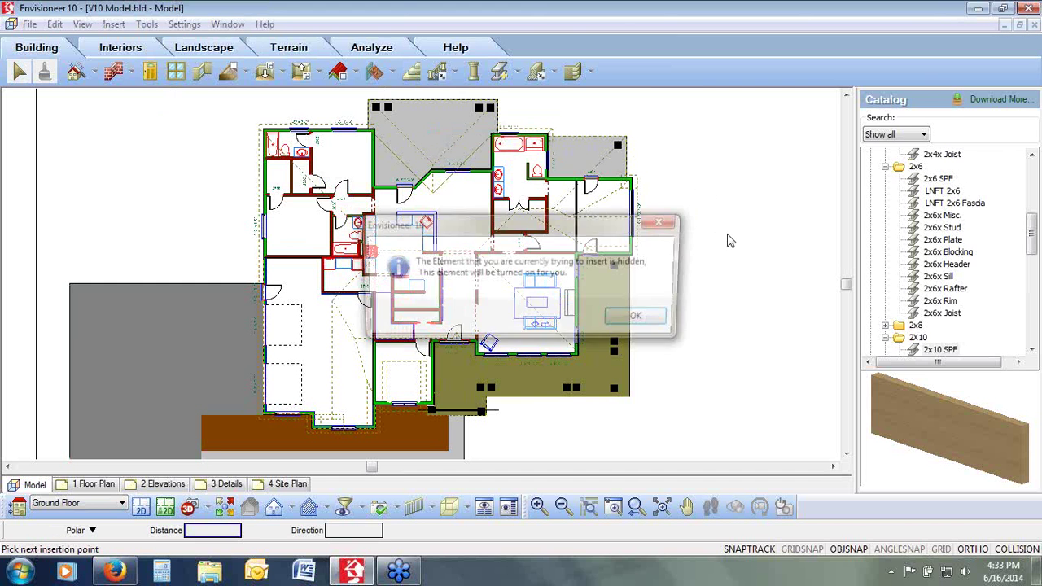
left_click(661, 320)
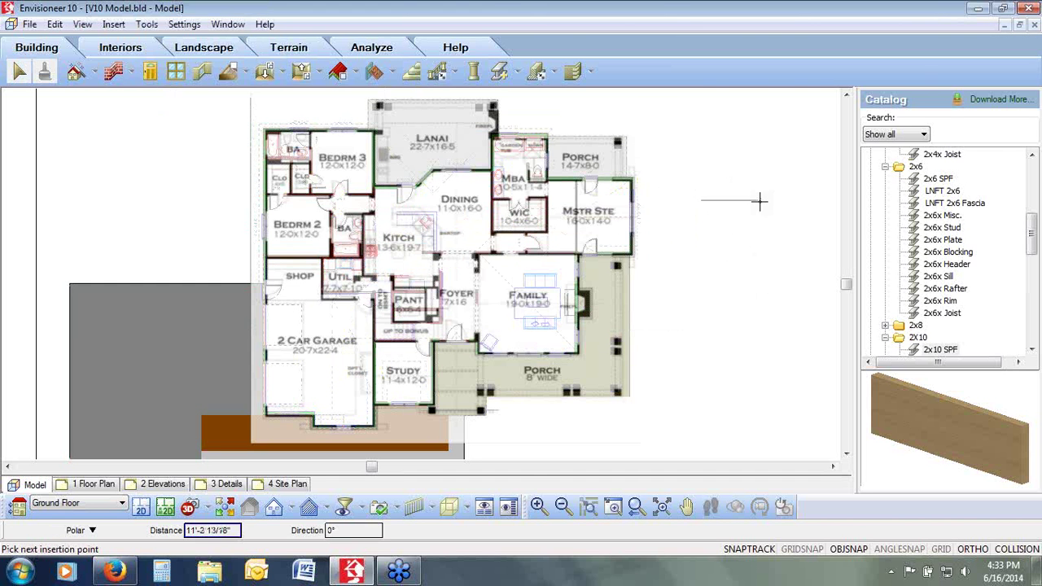
left_click(759, 201)
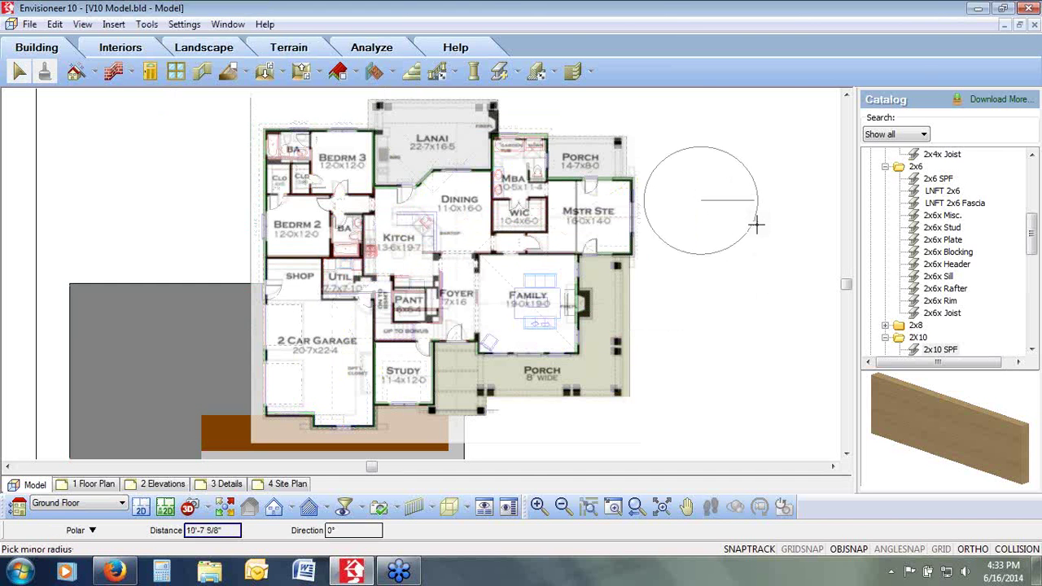
left_click(729, 193)
right_click(732, 192)
left_click(753, 203)
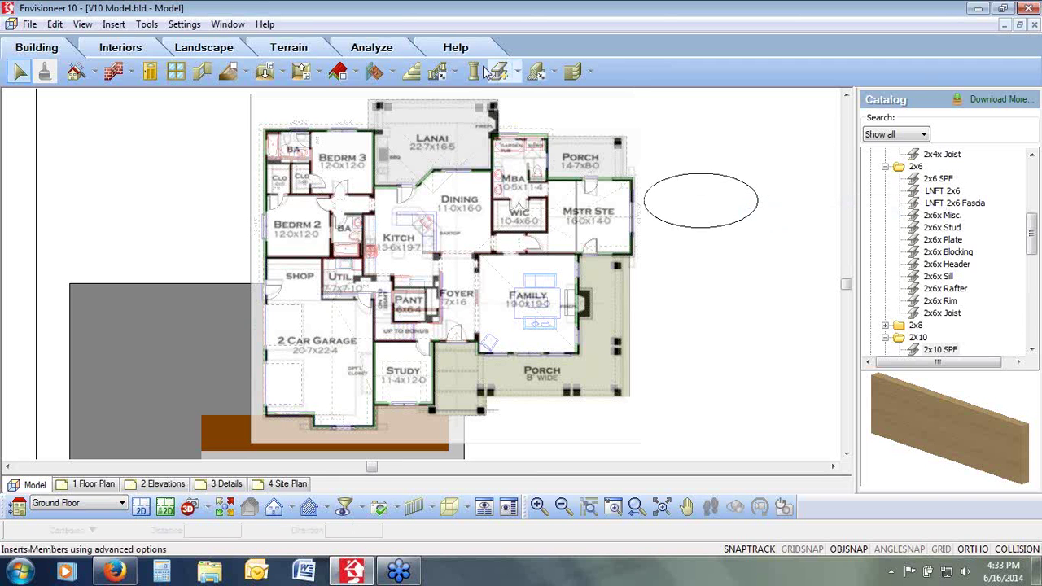
Hide the Drafting notation in the view filter so layout drawings and the imported floor plan are off
left_click(343, 509)
left_click(490, 131)
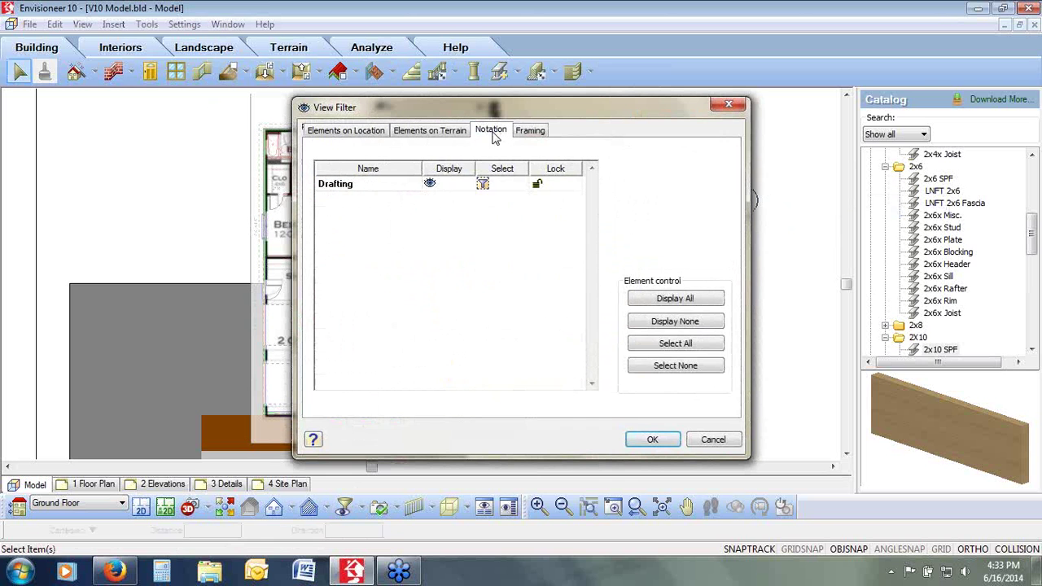
left_click(430, 184)
left_click(652, 439)
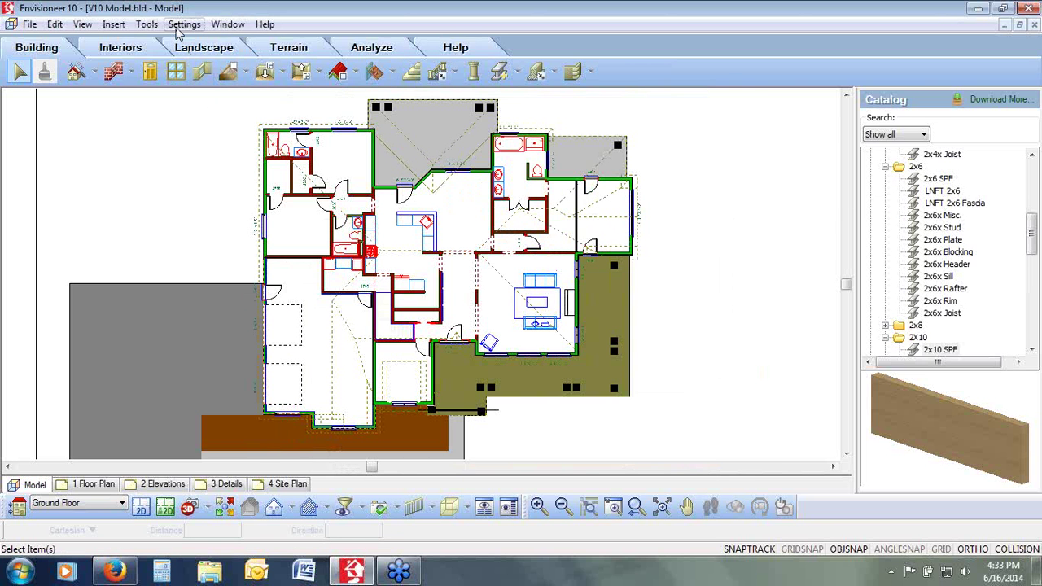
left_click(146, 23)
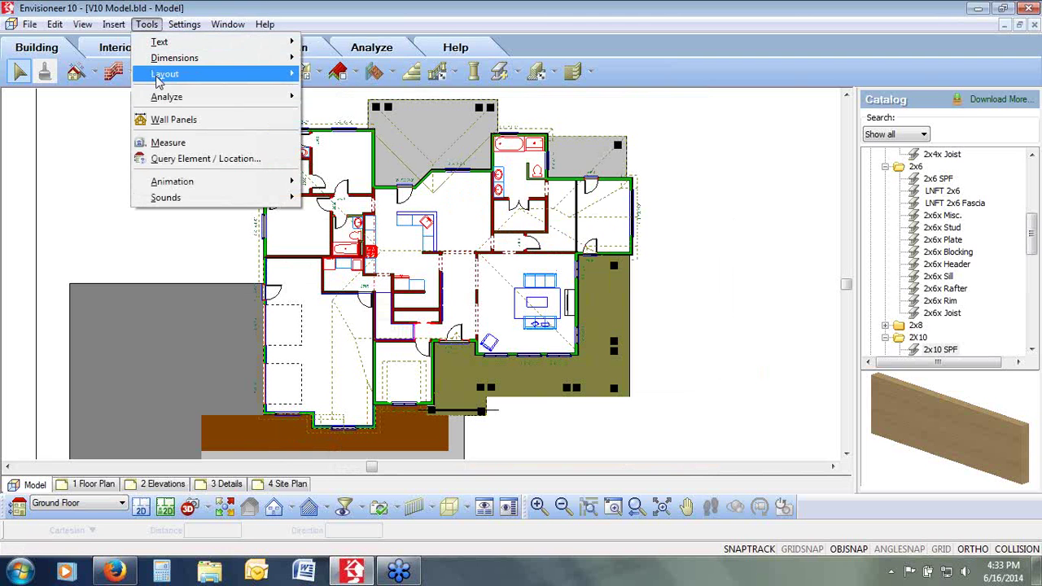
mouse_move(159, 77)
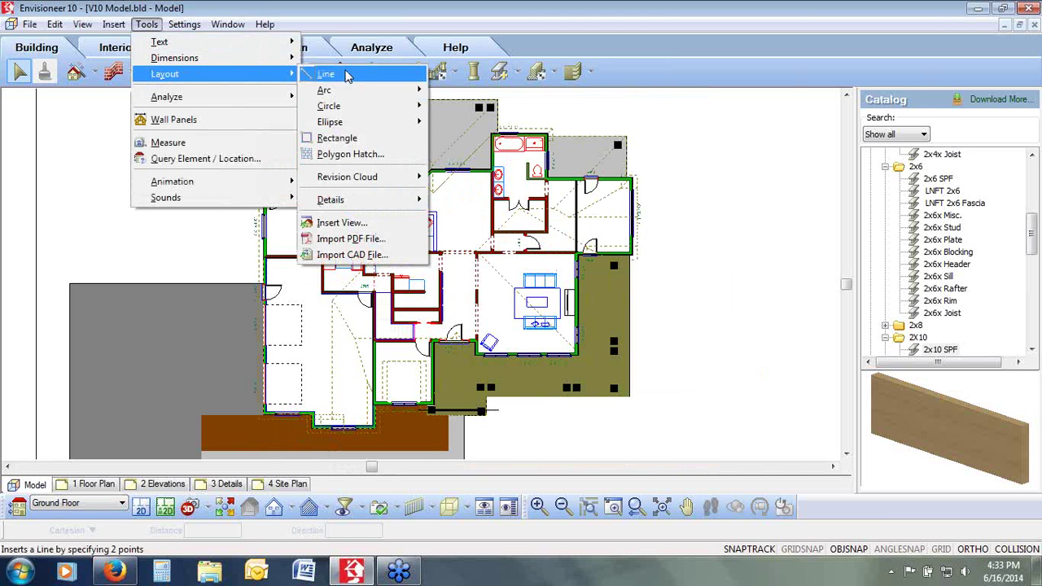
mouse_move(280, 57)
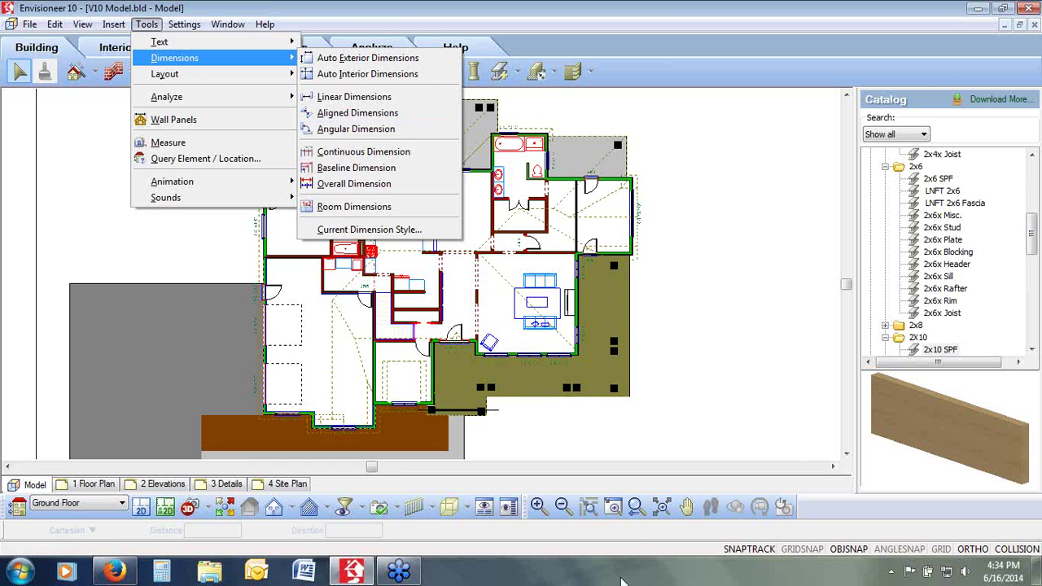
left_click(663, 506)
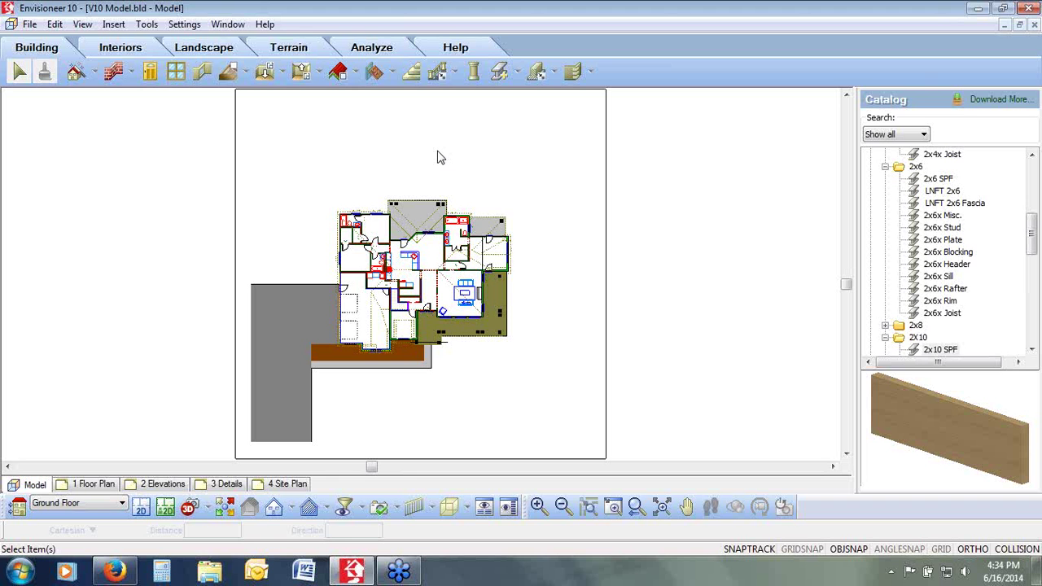
Try enabling Auto Save in the general program settings and discard the change
left_click(181, 25)
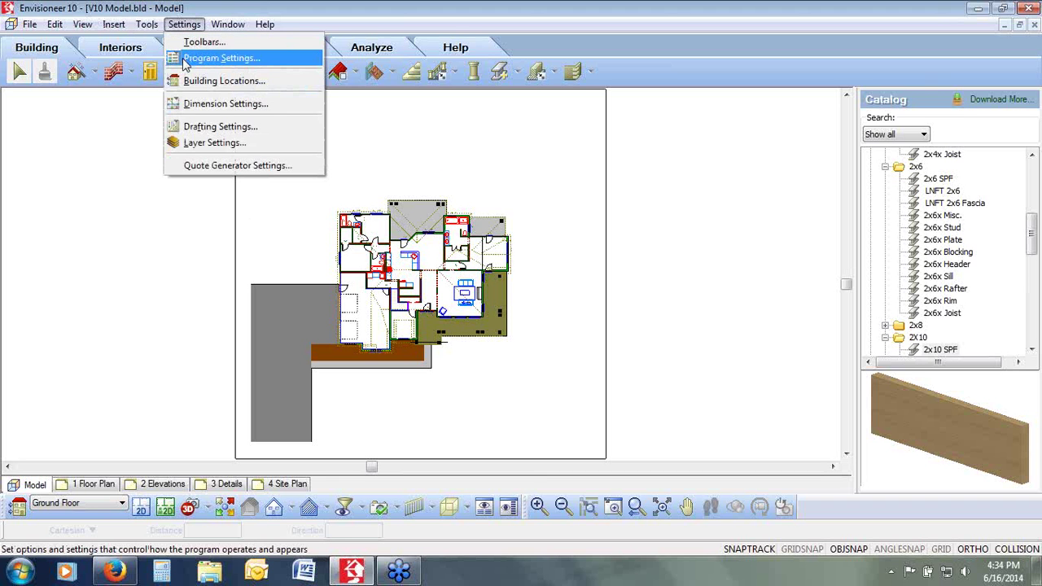
left_click(185, 58)
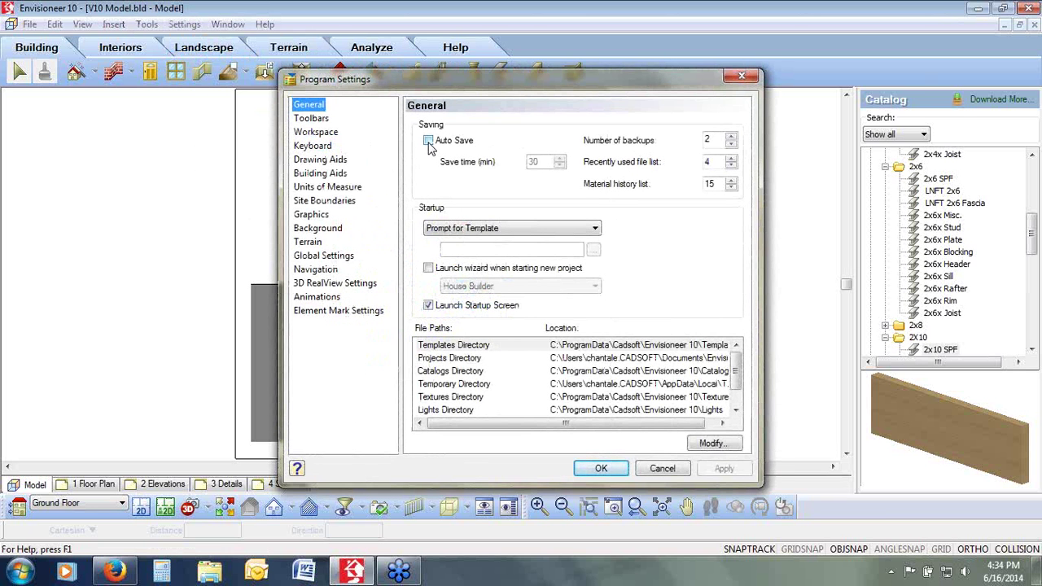
left_click(428, 141)
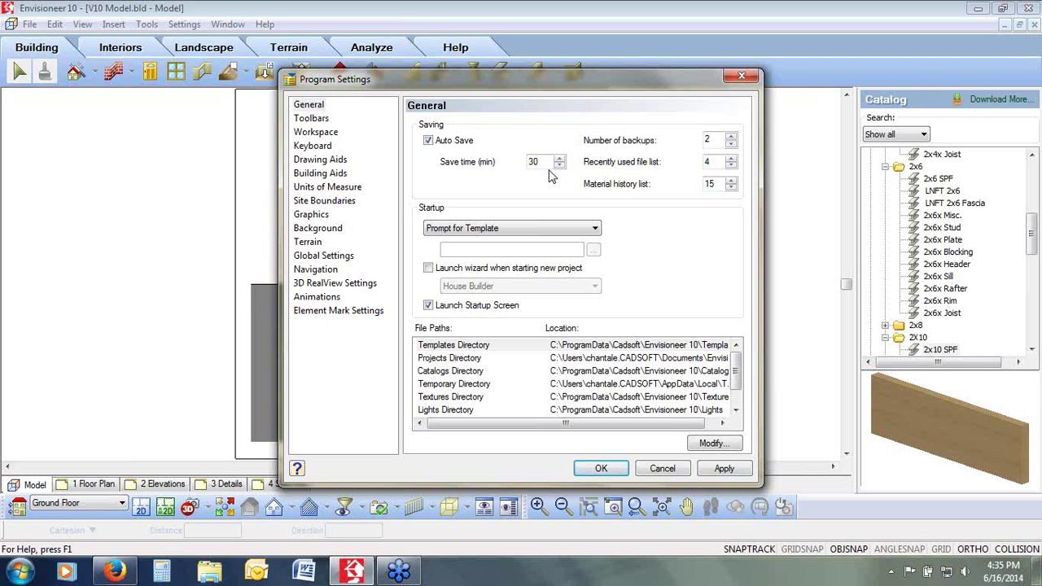
left_click(661, 468)
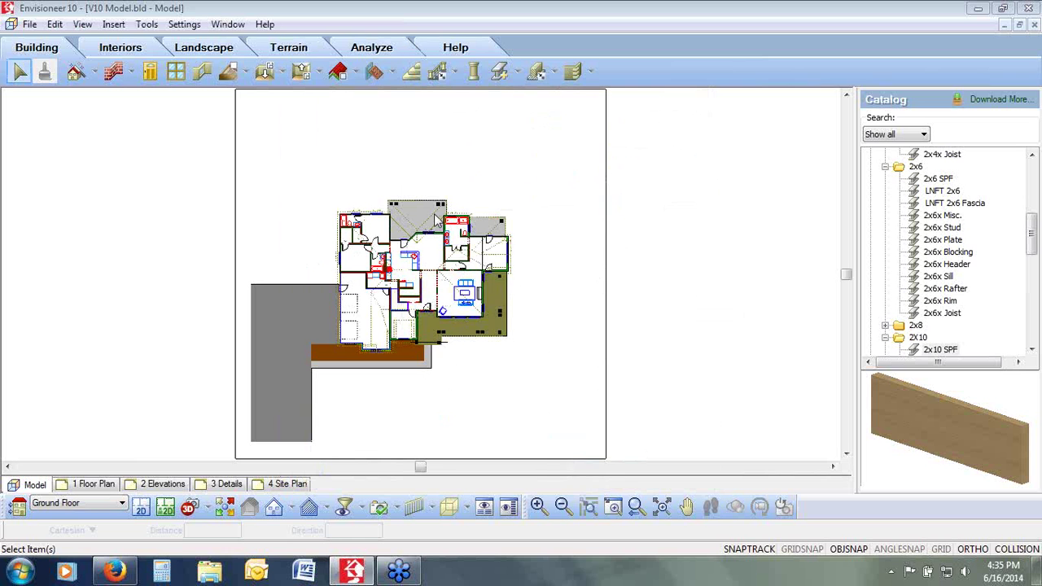
Try to draw a layout line using snap tracking near the master suite, and abandon it
left_click(614, 507)
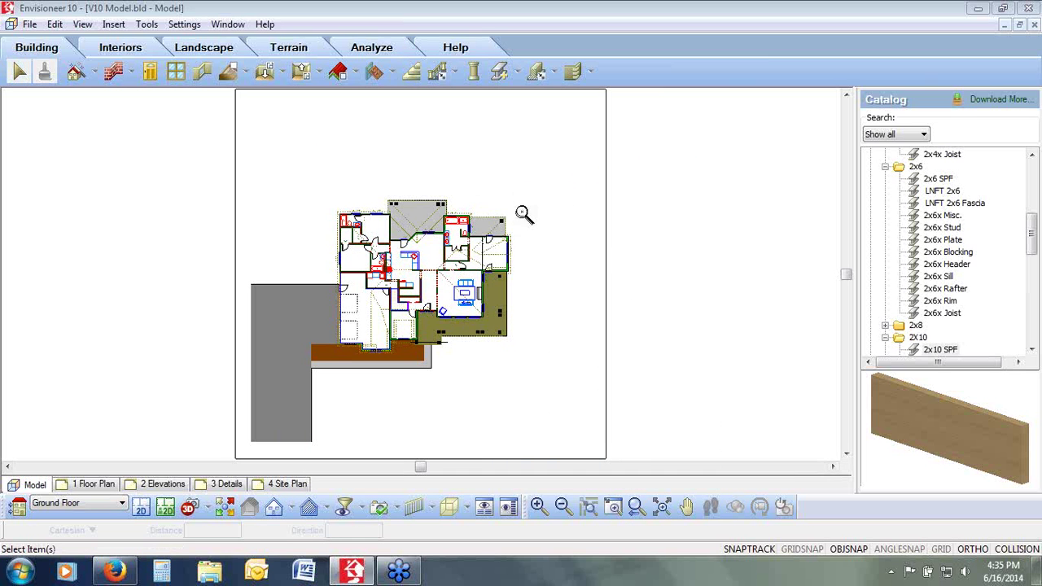
left_click_drag(521, 199, 330, 361)
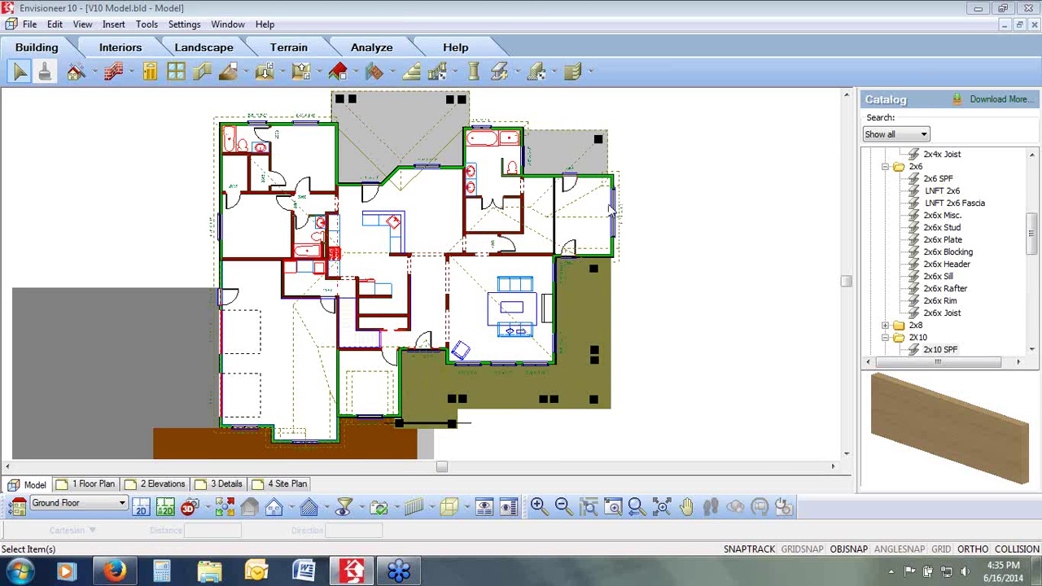
left_click(146, 24)
mouse_move(157, 61)
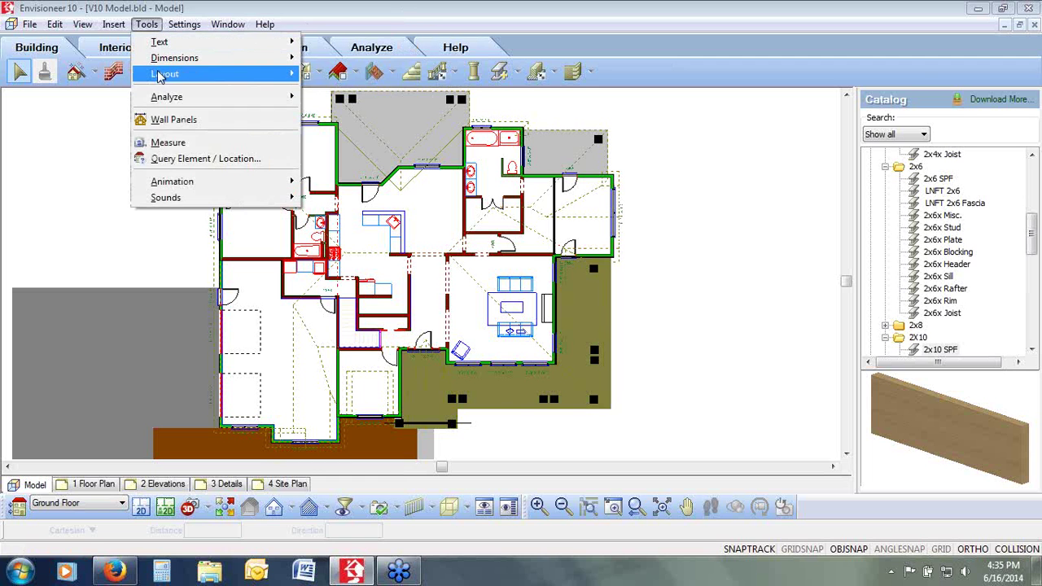
left_click(326, 73)
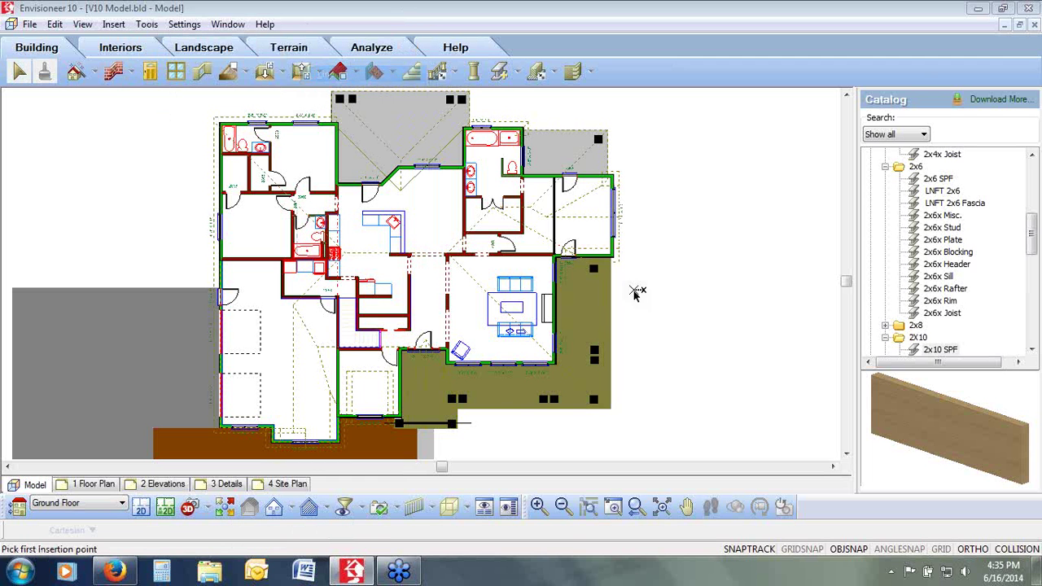
left_click(615, 177)
left_click(656, 318)
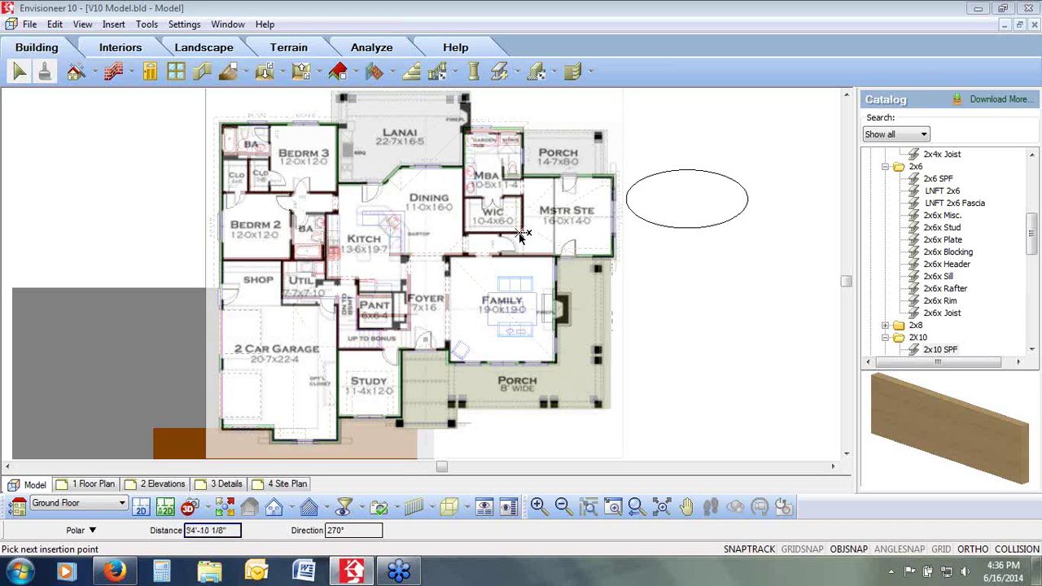
right_click(685, 284)
left_click(699, 291)
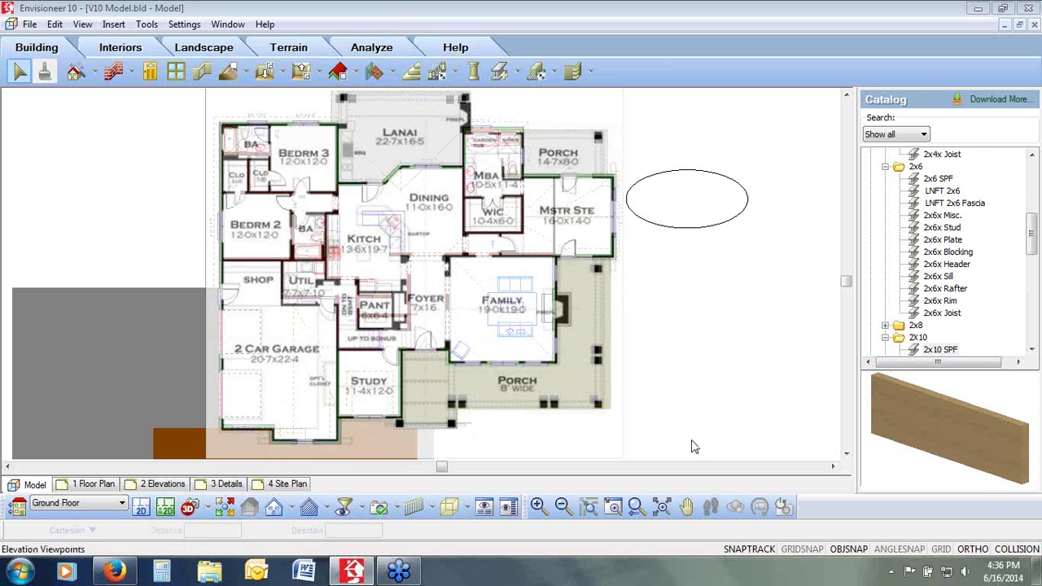
Preview the Custom profile type for the 1' X 1'-6" rectangular solid strip footing up close, and discard the change
left_click(536, 72)
double_click(917, 167)
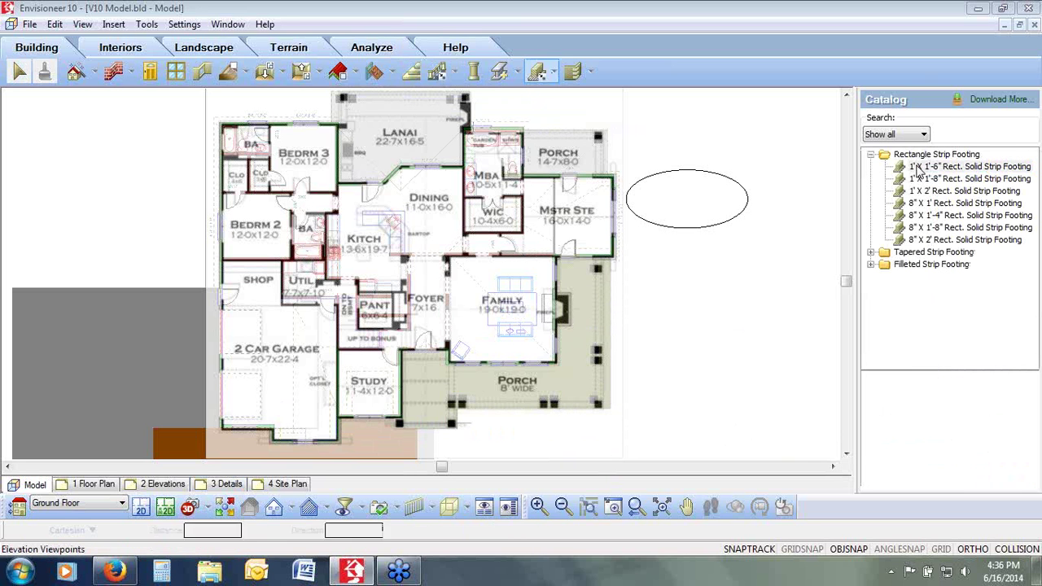
left_click_drag(484, 105, 405, 101)
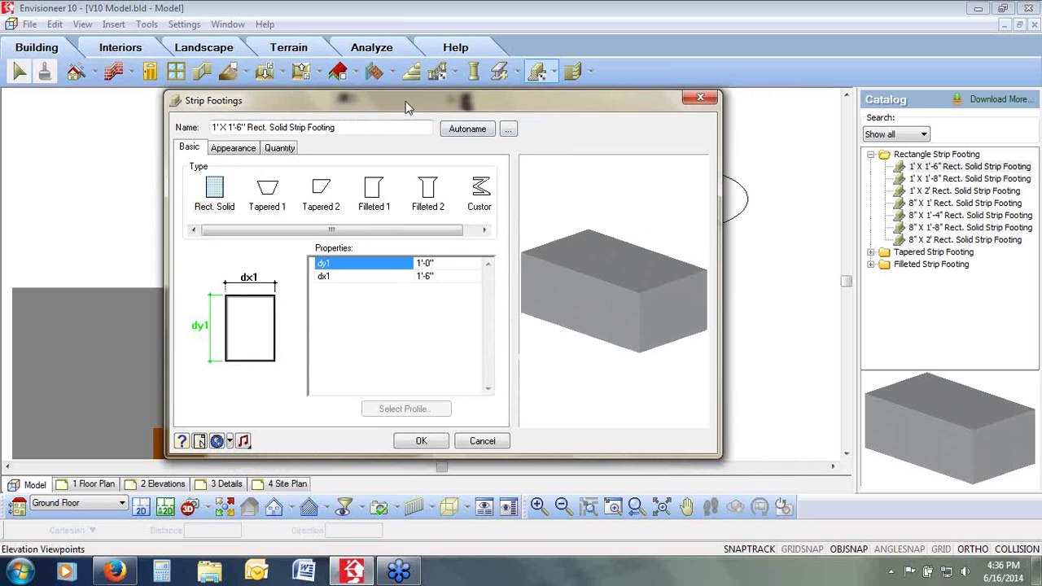
left_click(479, 199)
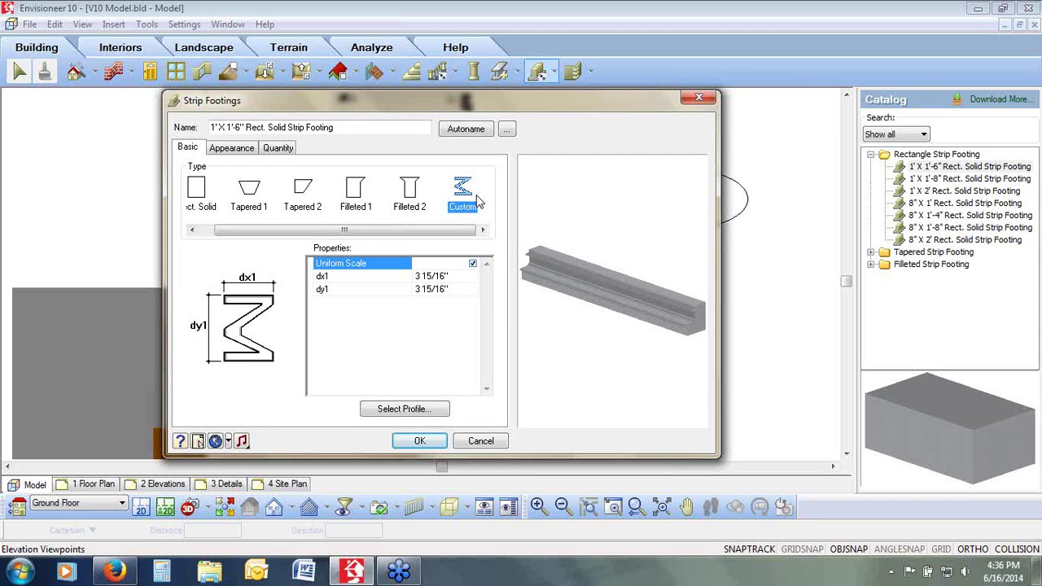
left_click_drag(631, 274, 612, 258)
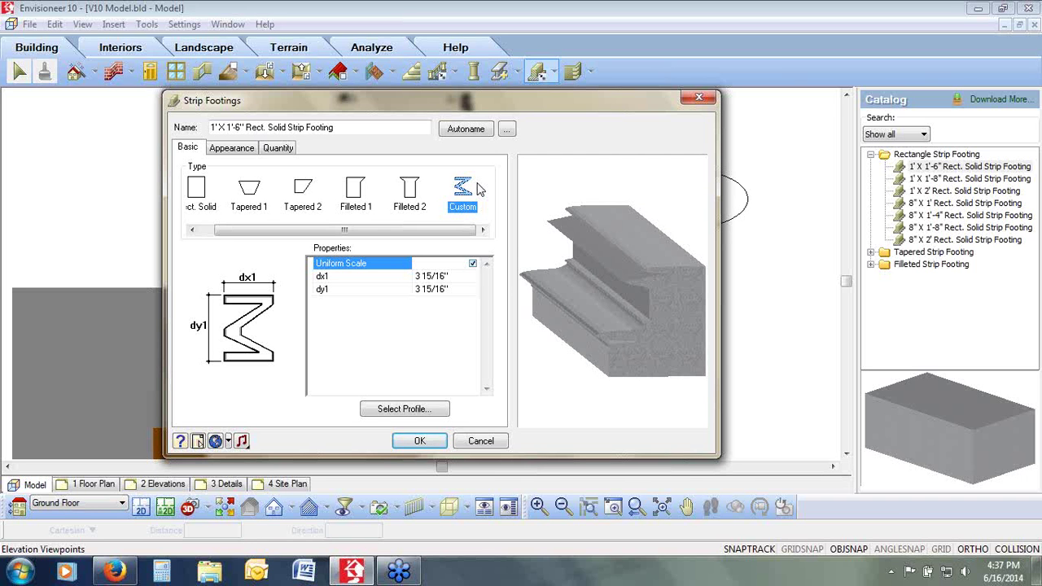
left_click(502, 440)
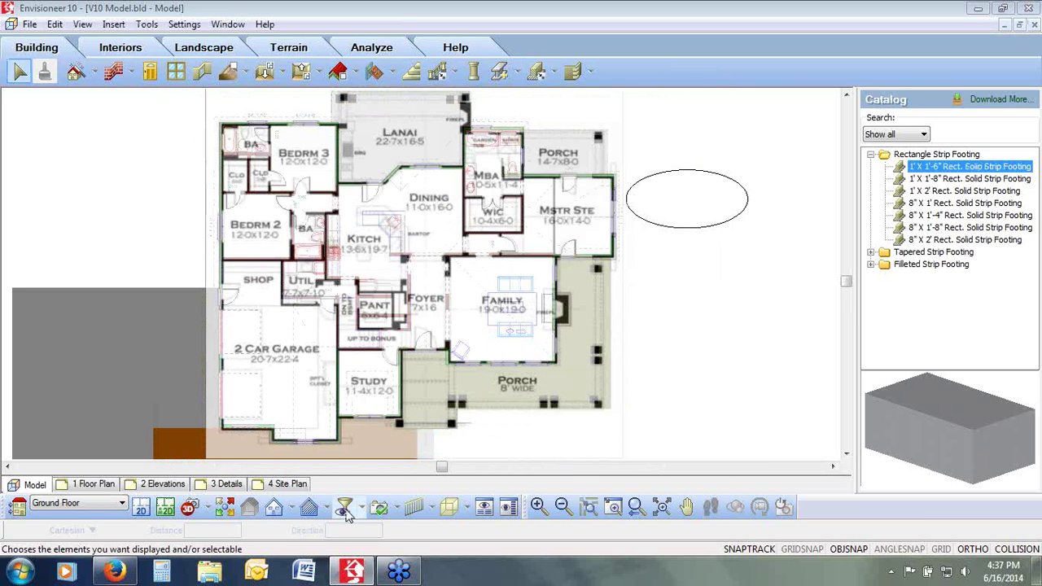
Hide the Drafting notation again in the view filter to show only the building plan
left_click(346, 509)
left_click(490, 131)
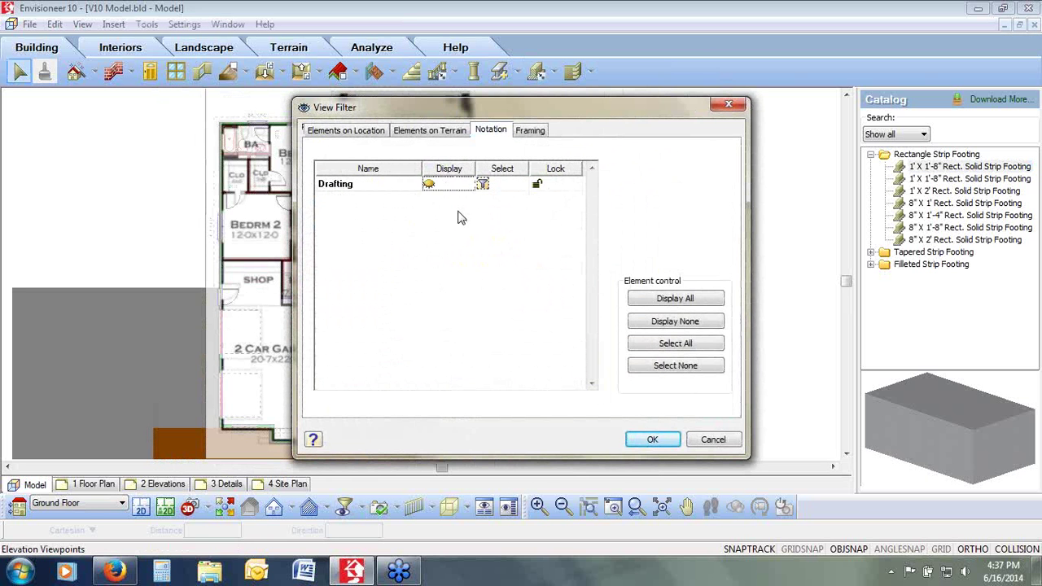
left_click(653, 440)
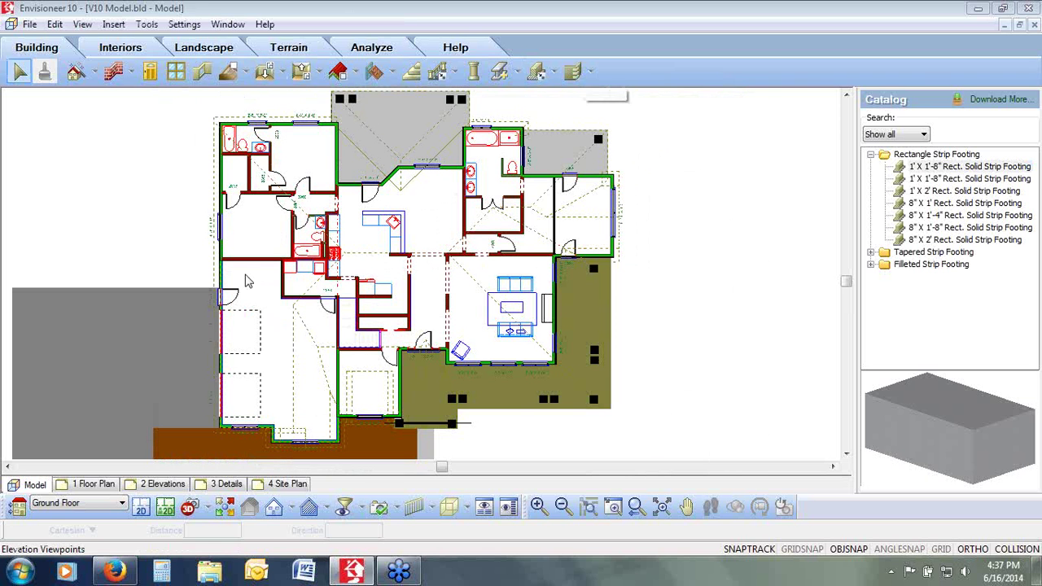
Show the house in the 3D Perspective view and apply the Dark Brown Shingle material to the main hip roof
left_click(202, 509)
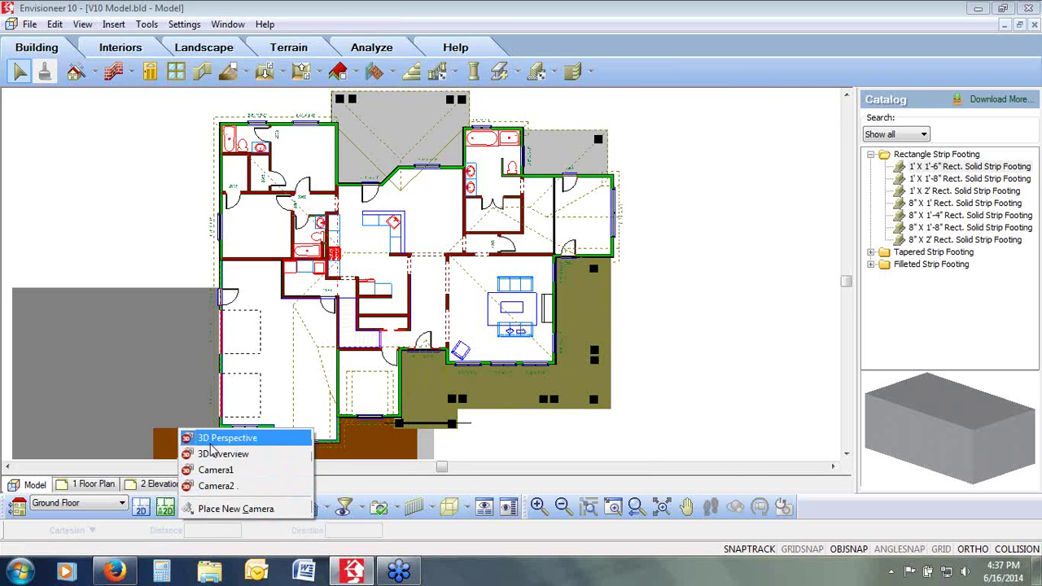
left_click(207, 439)
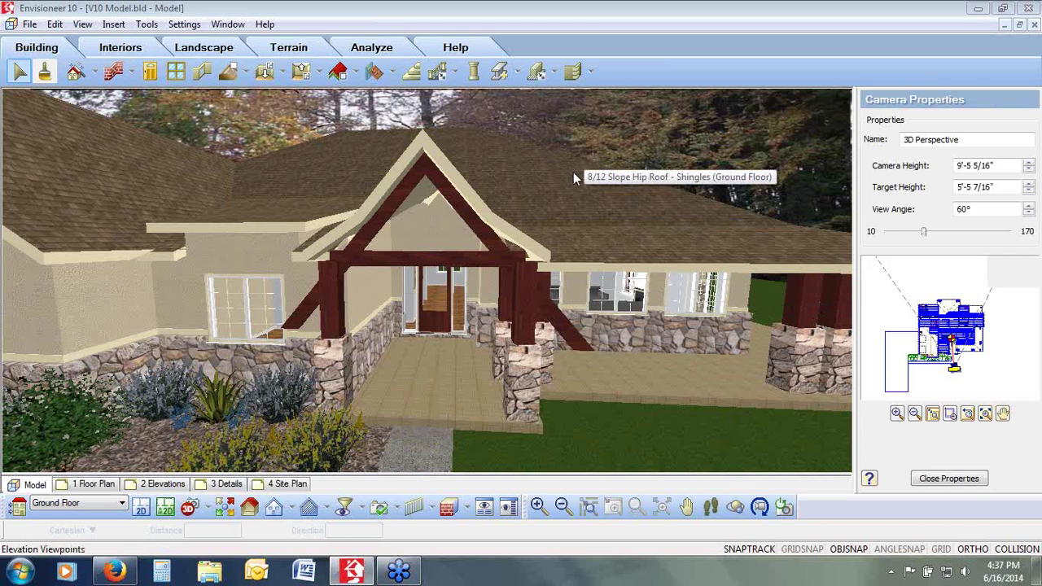
left_click(44, 73)
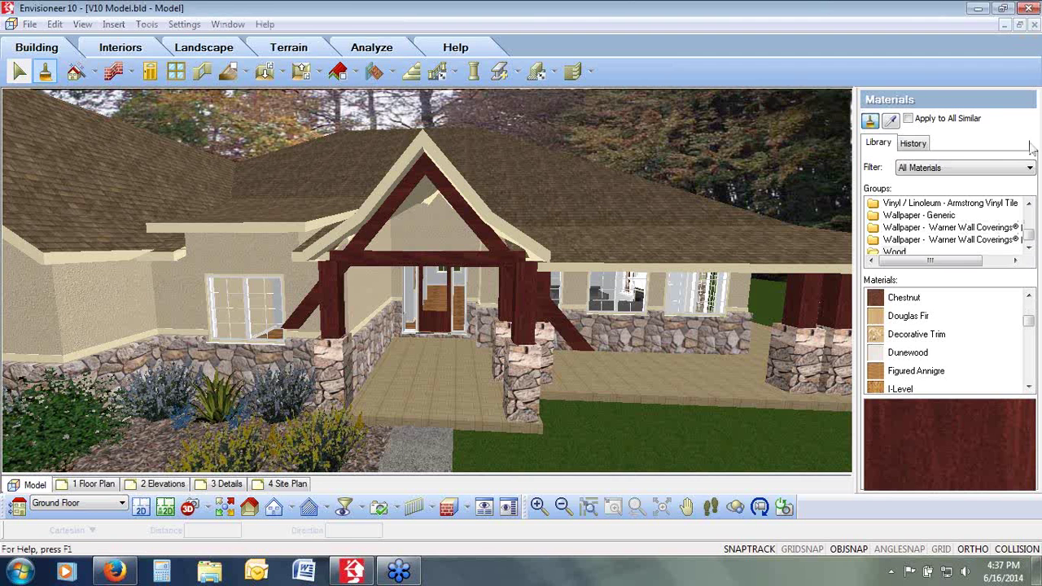
left_click_drag(1030, 241, 1029, 234)
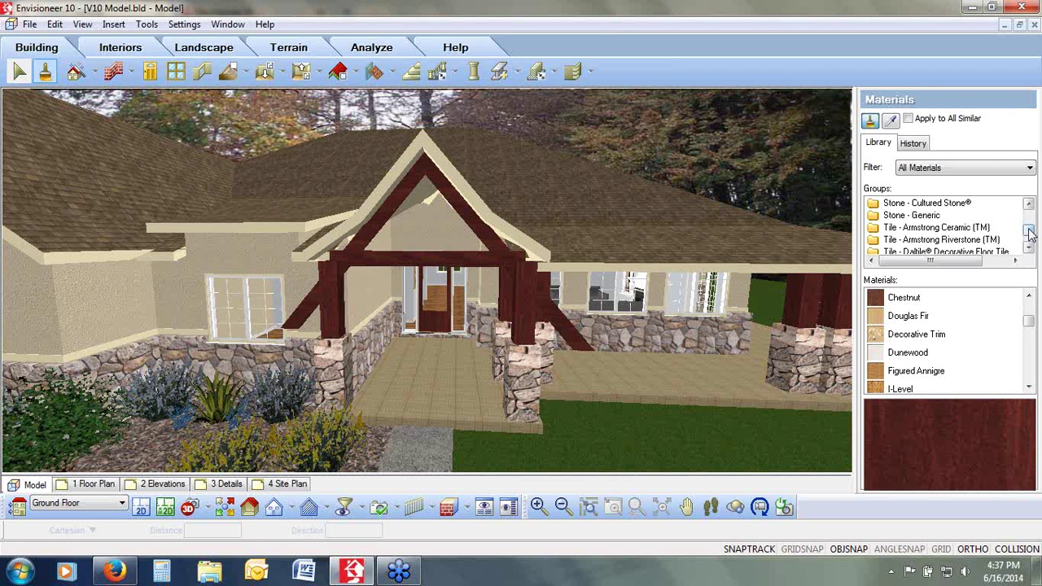
left_click(890, 119)
left_click(572, 185)
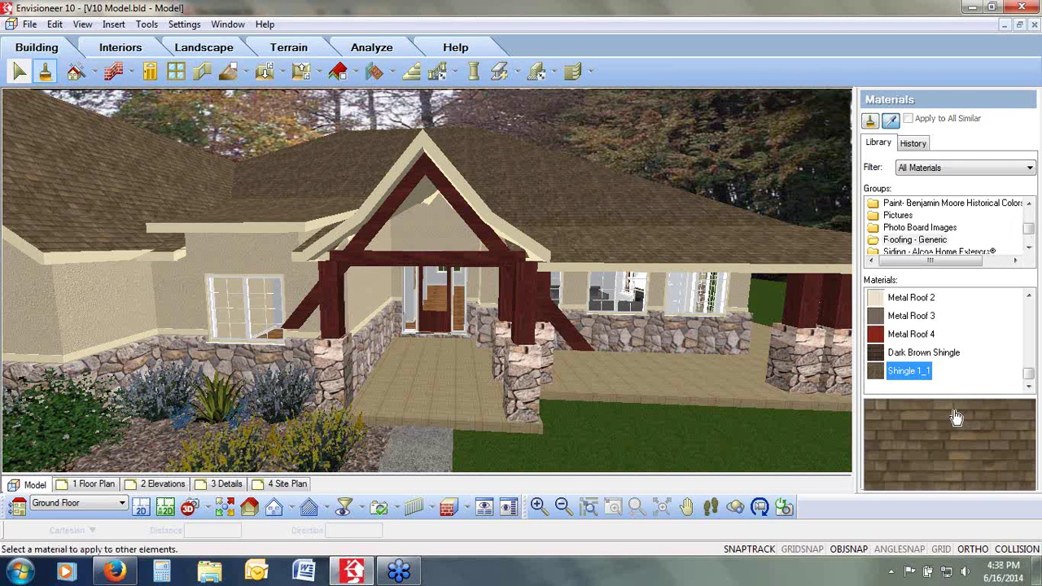
left_click(936, 354)
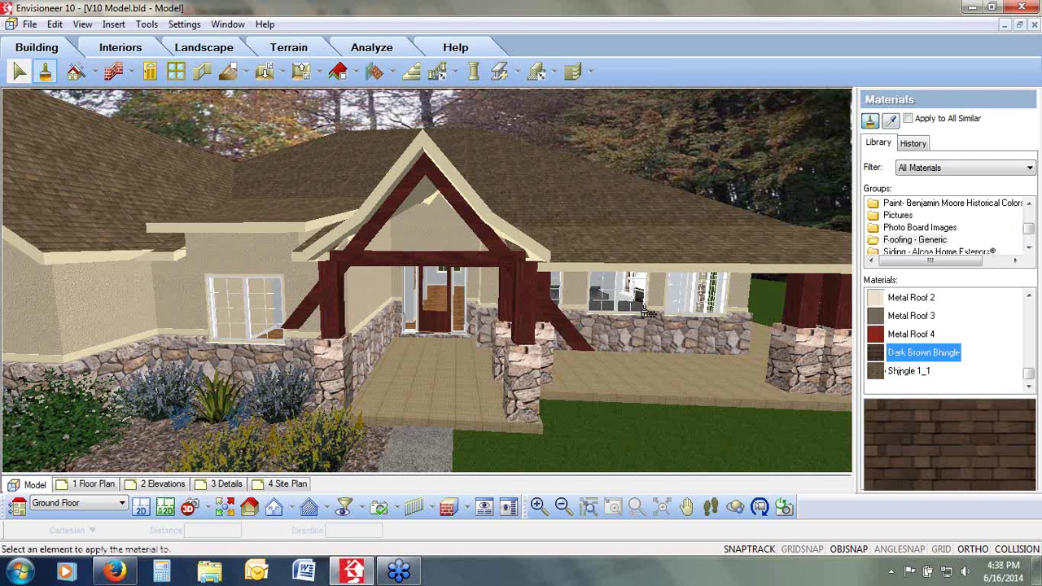
left_click(548, 193)
right_click(548, 193)
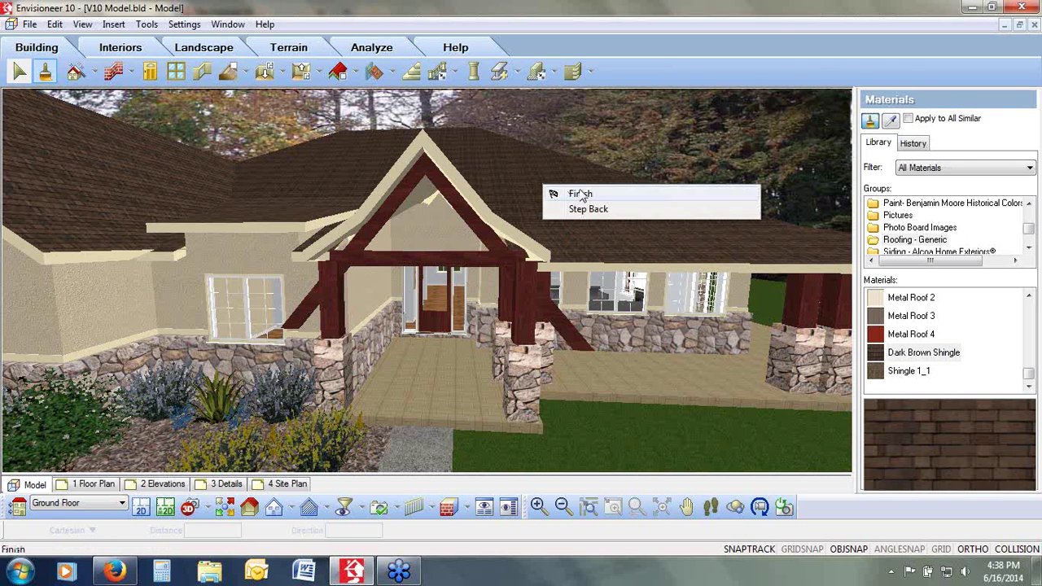
left_click(586, 195)
Open the properties of the Dark Brown Shingle material from the hip roof's surface appearance and check its assembly choices
double_click(536, 193)
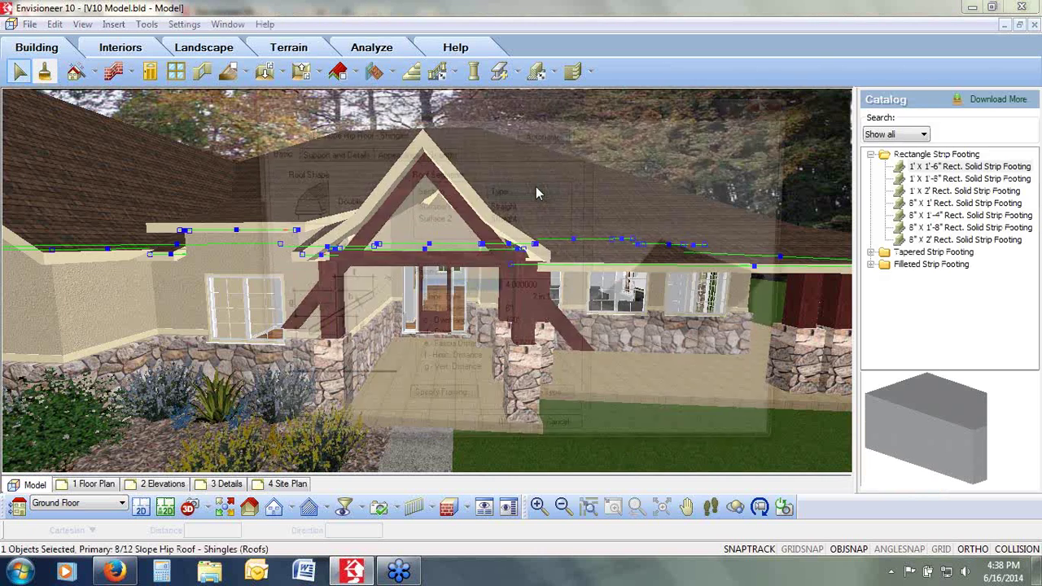
left_click(384, 152)
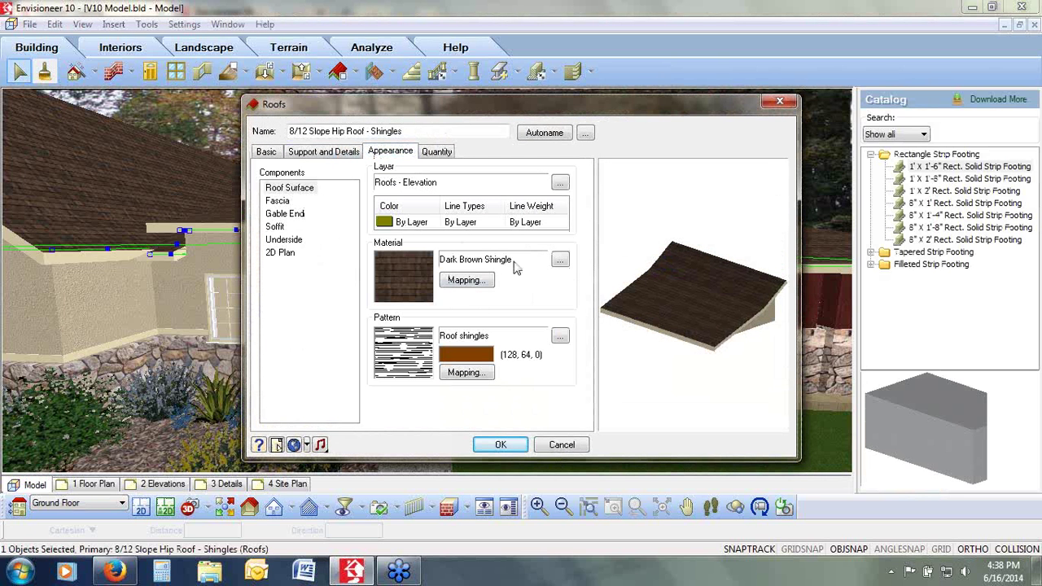
left_click(560, 259)
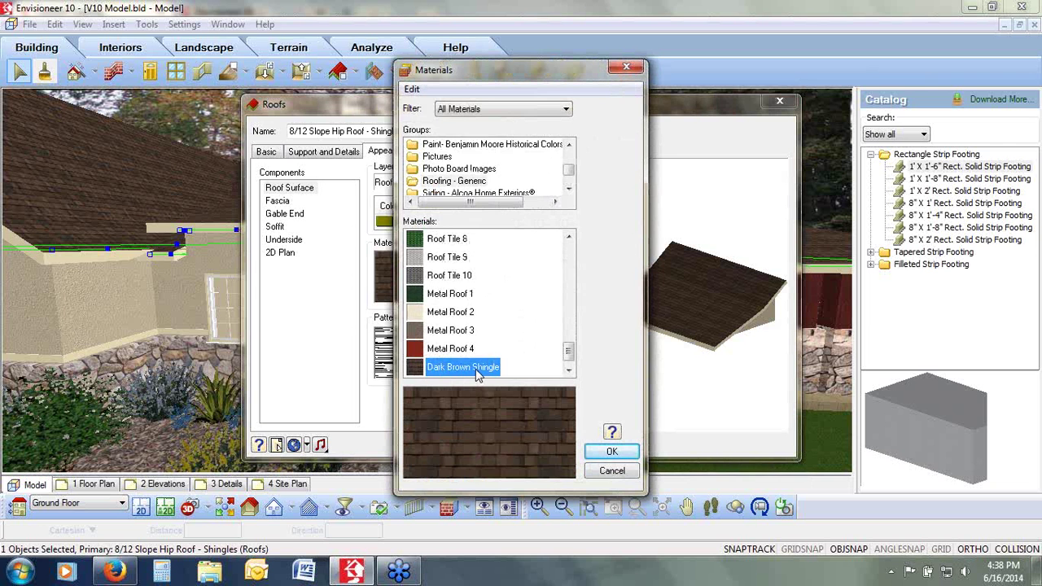
double_click(476, 367)
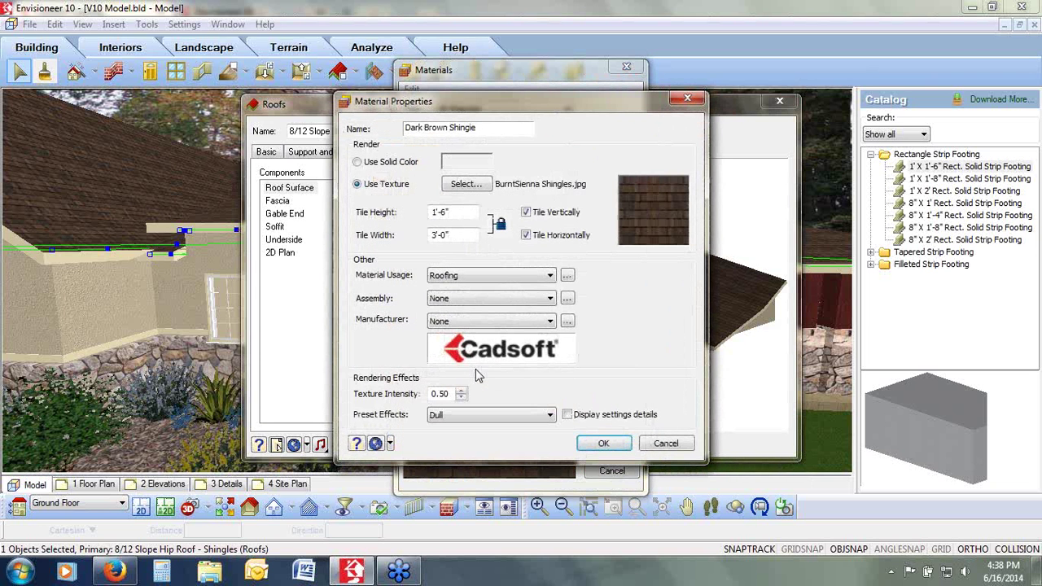
left_click(499, 301)
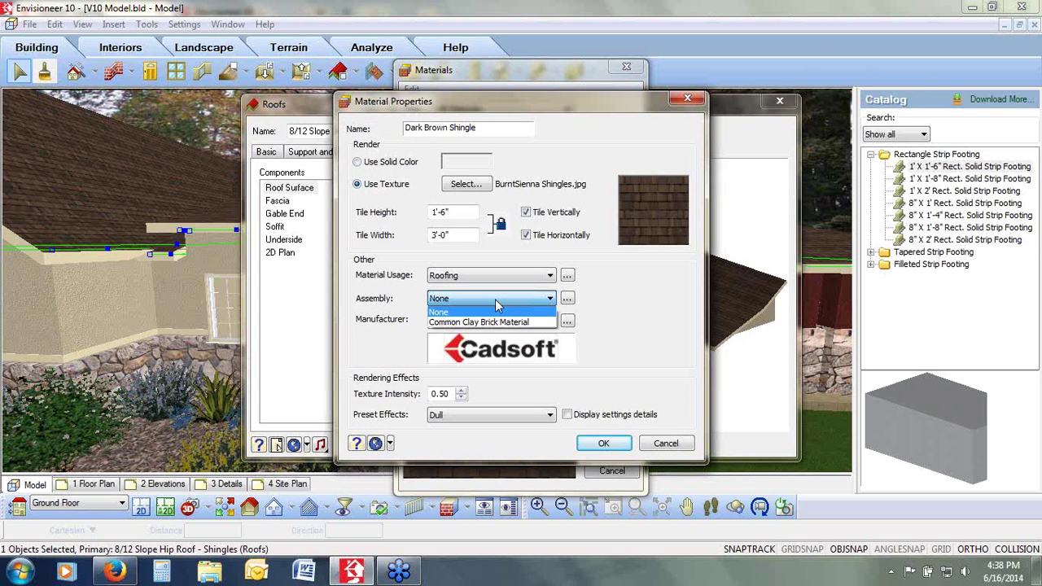
left_click(497, 302)
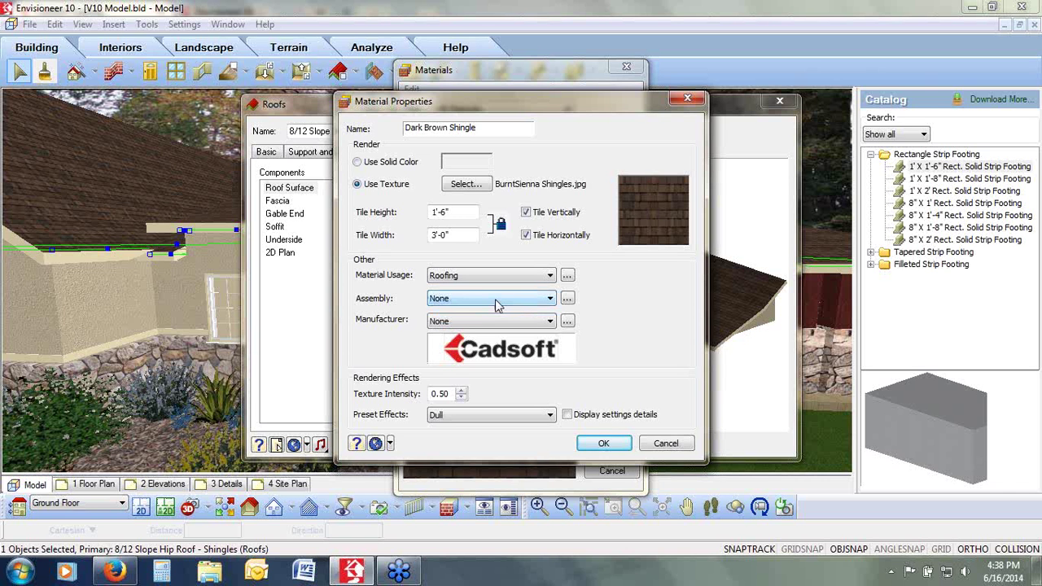
Add a new assembly group named Roofing Materials to the material's assembly library
left_click(569, 299)
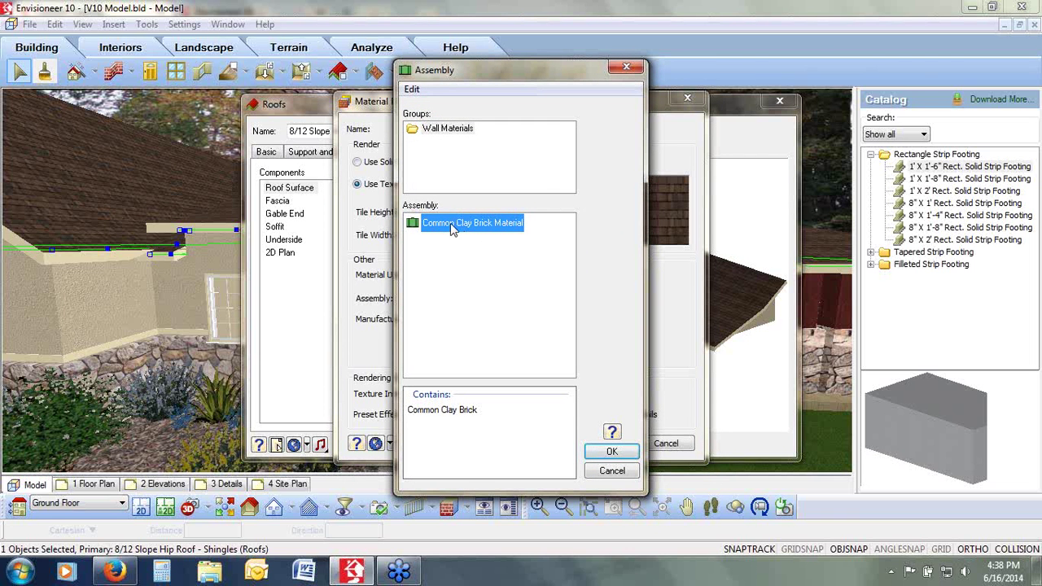
right_click(439, 159)
left_click(470, 166)
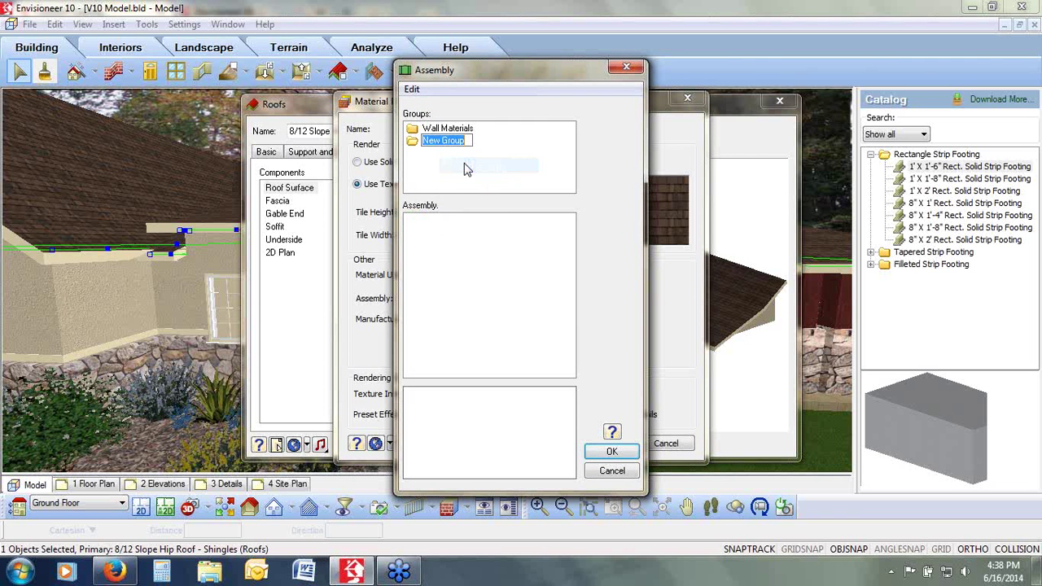
type("Roofing Materials")
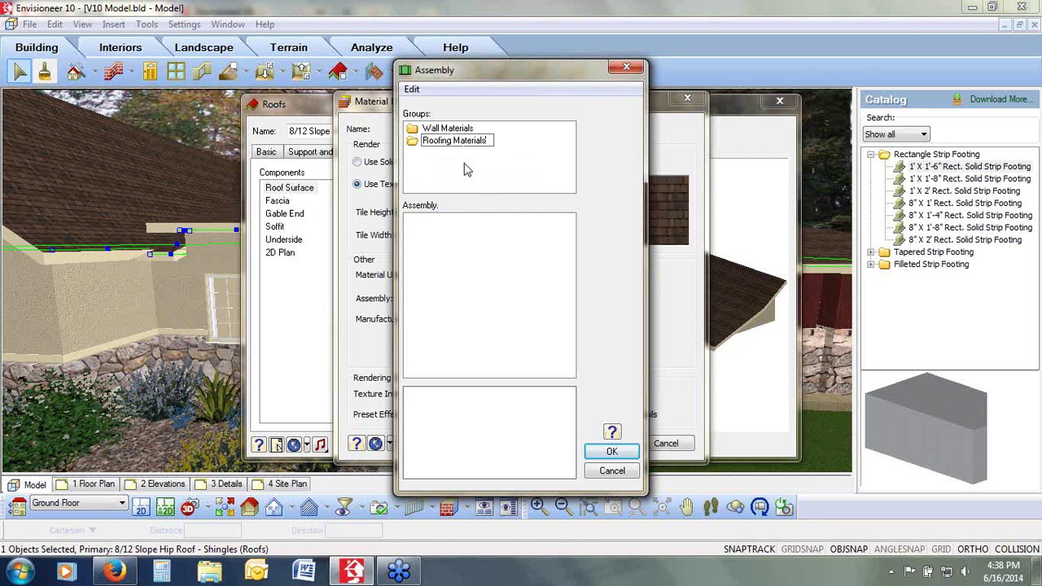
key("Return")
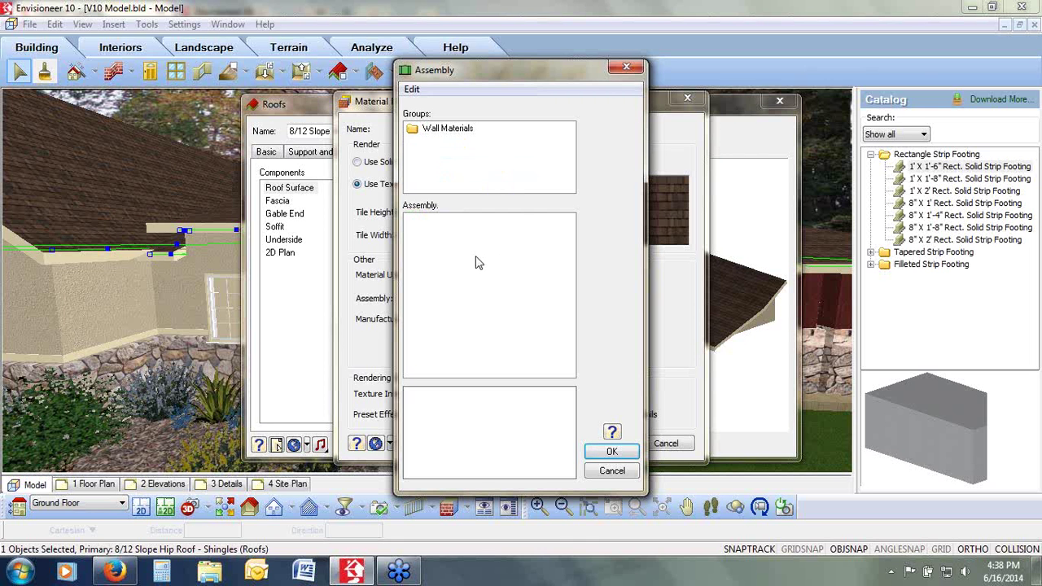
Create an assembly named New Shingles in the Roofing Materials group, containing the Roof Surface Area element
right_click(476, 259)
left_click(521, 268)
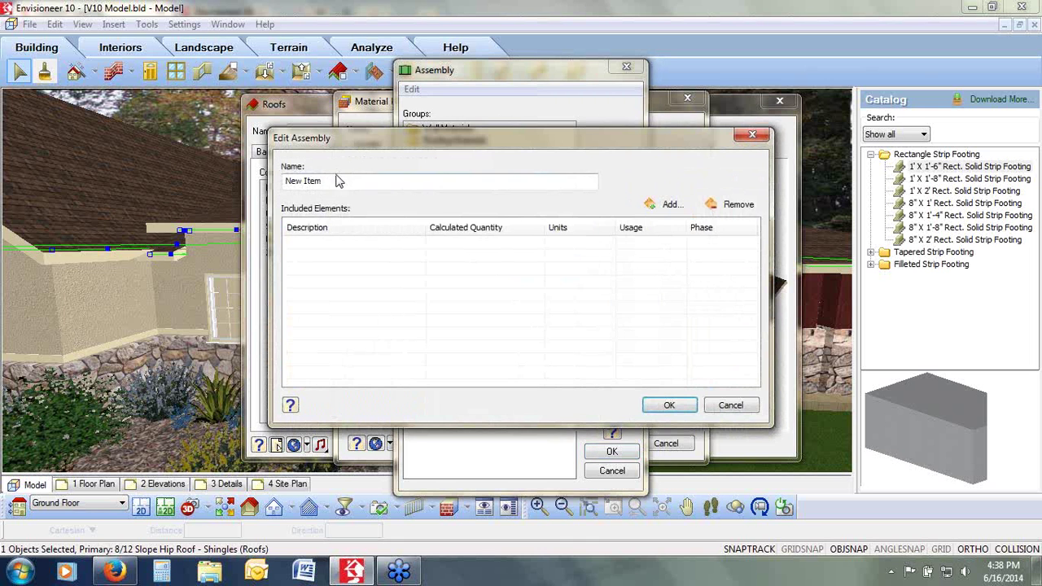
type("New Shingles")
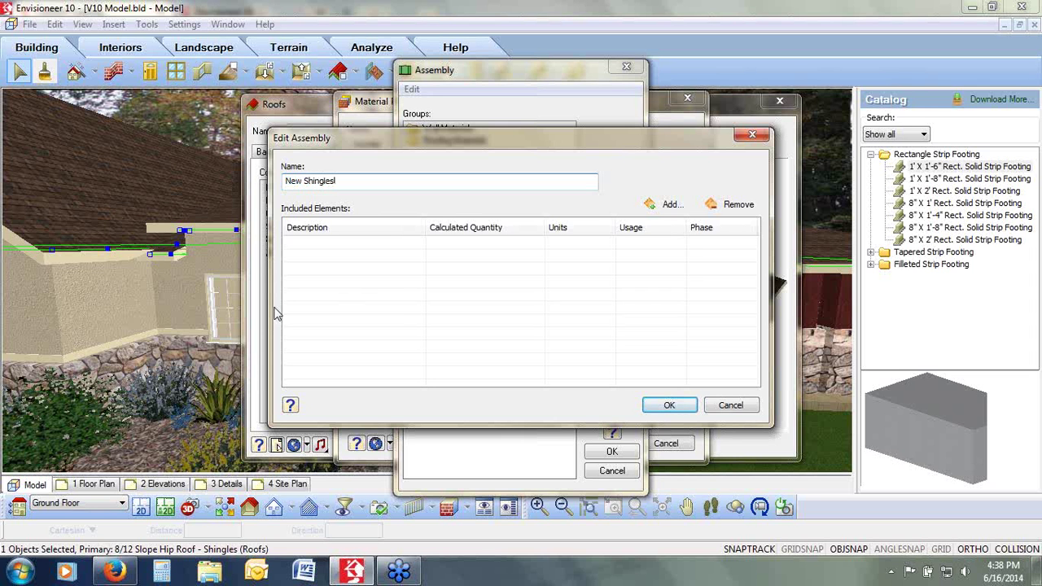
left_click(669, 205)
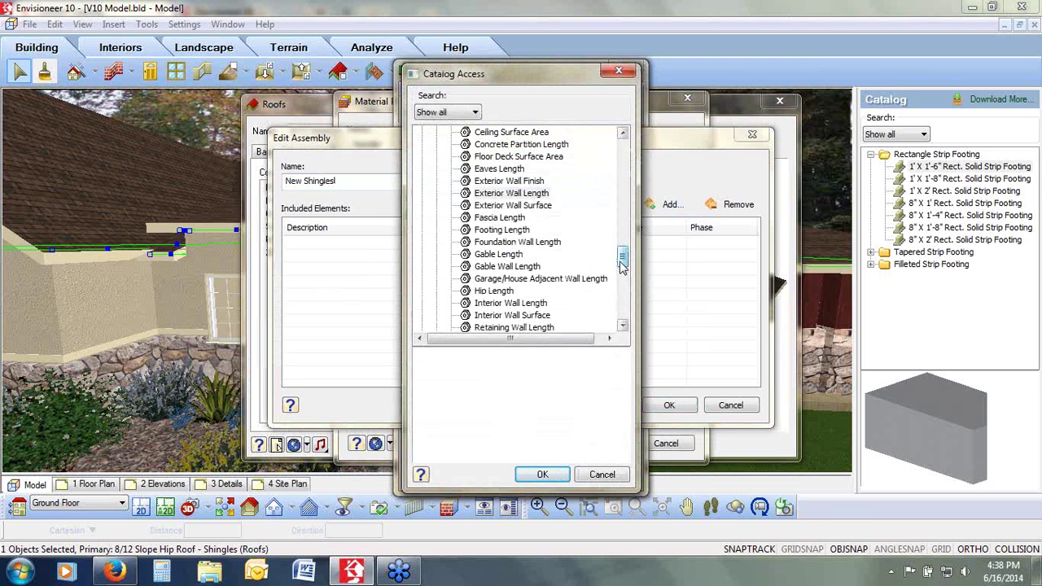
mouse_move(623, 259)
left_mouse_down()
mouse_move(623, 240)
mouse_move(624, 261)
left_mouse_up()
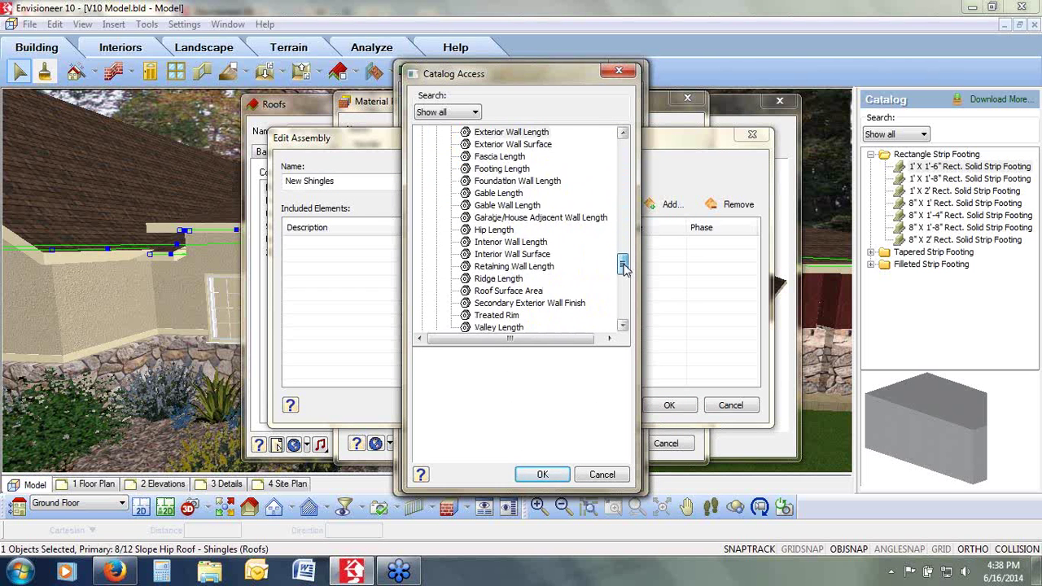
left_click(525, 290)
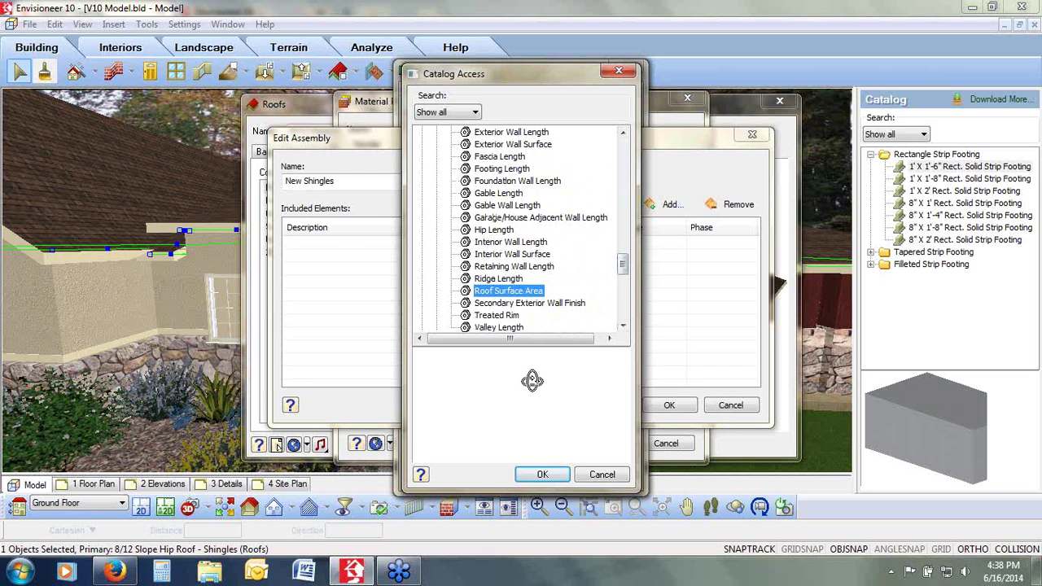
left_click(541, 473)
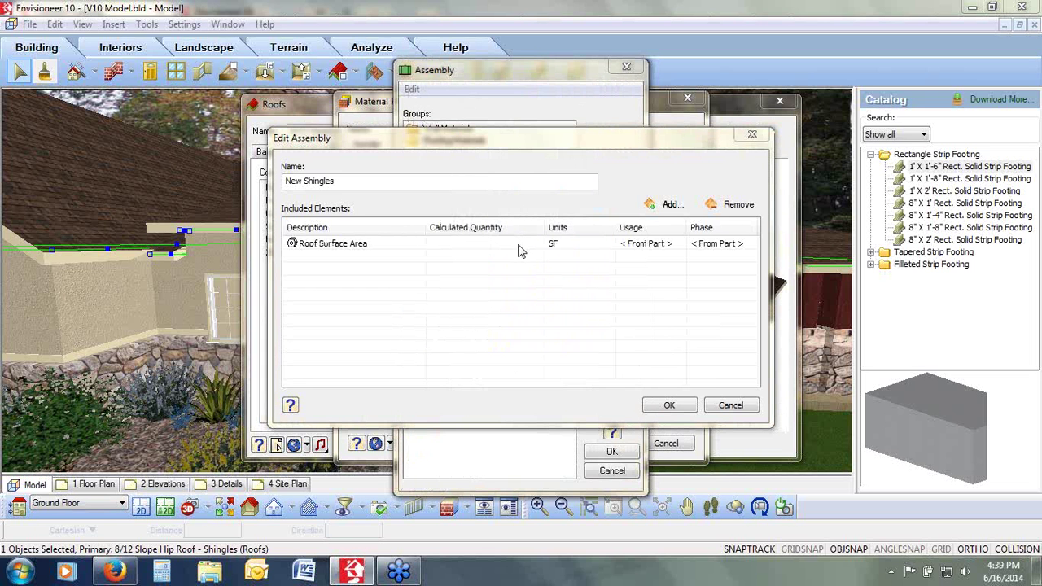
left_click(526, 250)
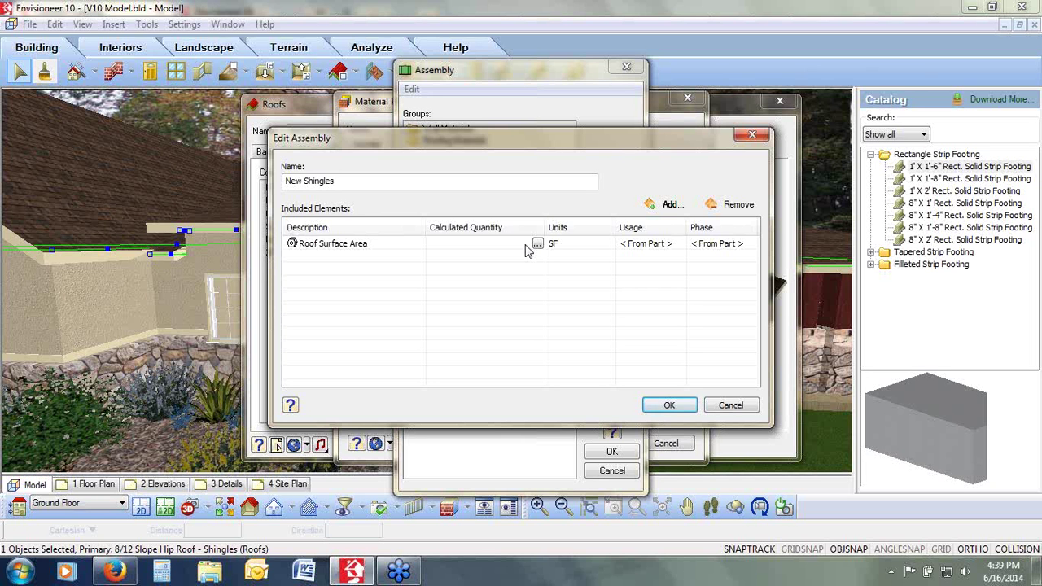
left_click(668, 405)
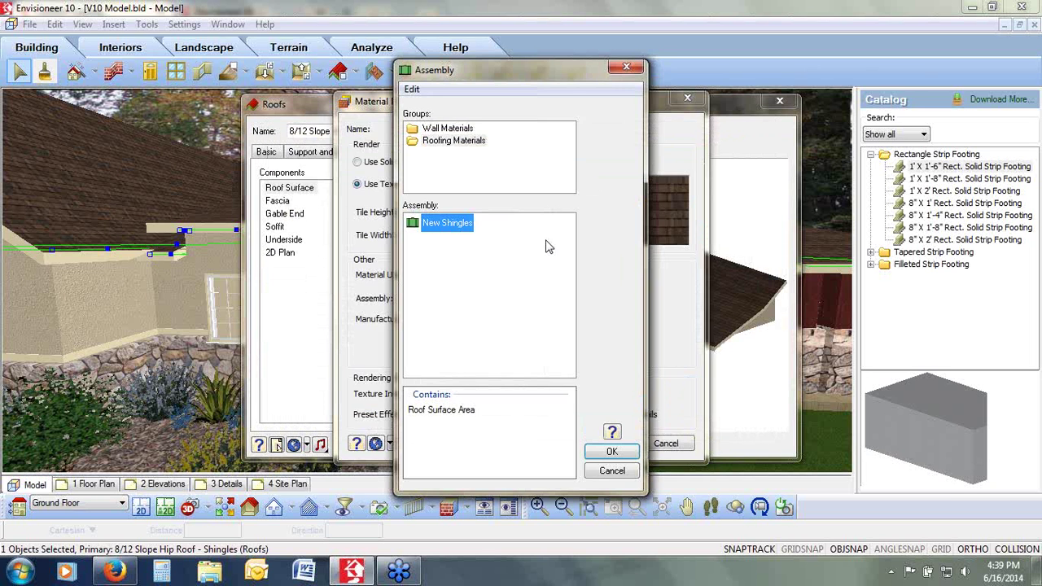
Assign the New Shingles assembly to the Dark Brown Shingle material, accept the roof properties, and undo the roof edit
left_click(611, 452)
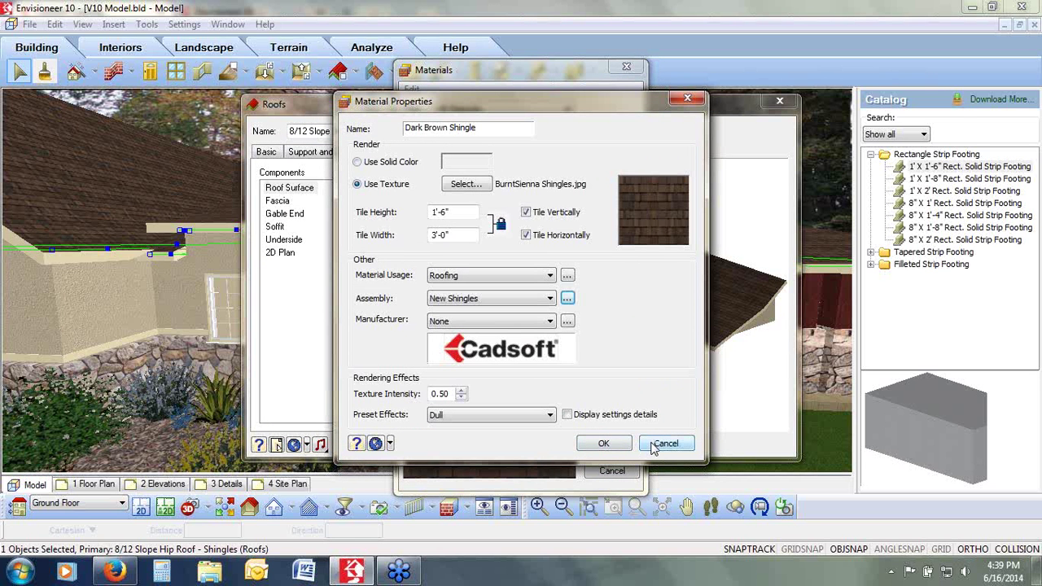
left_click(603, 443)
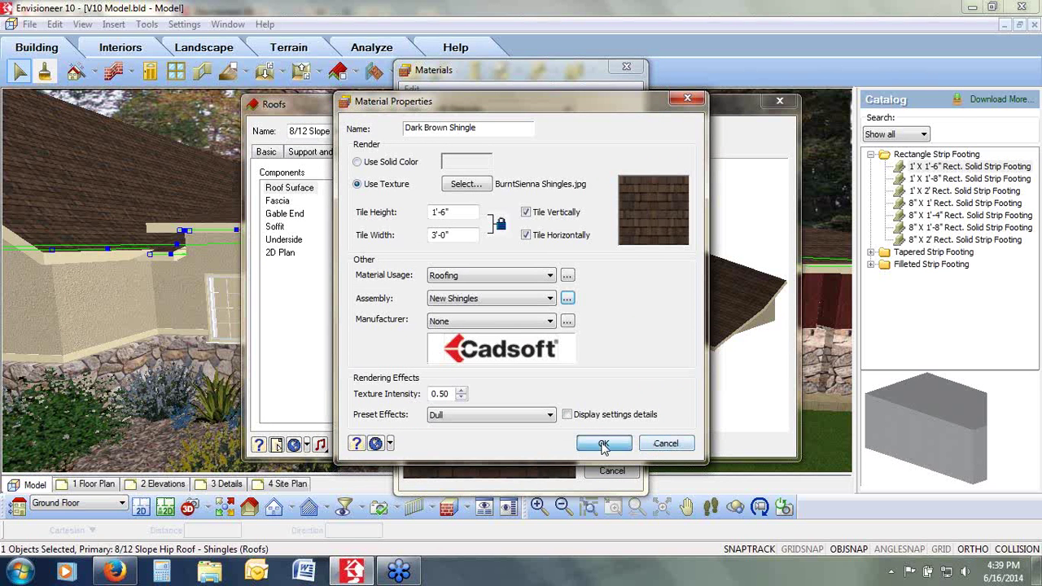
left_click(607, 452)
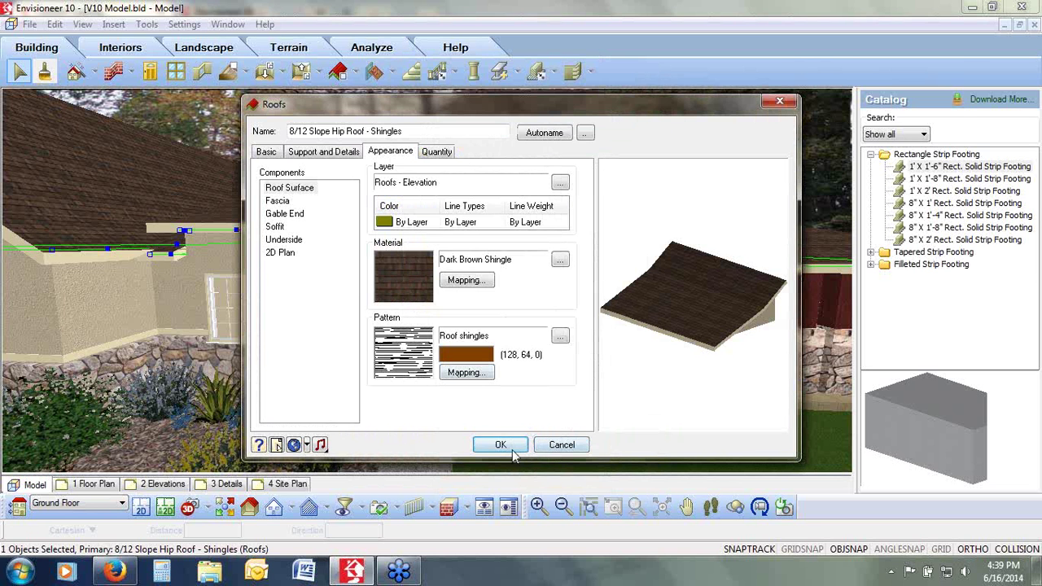
left_click(500, 445)
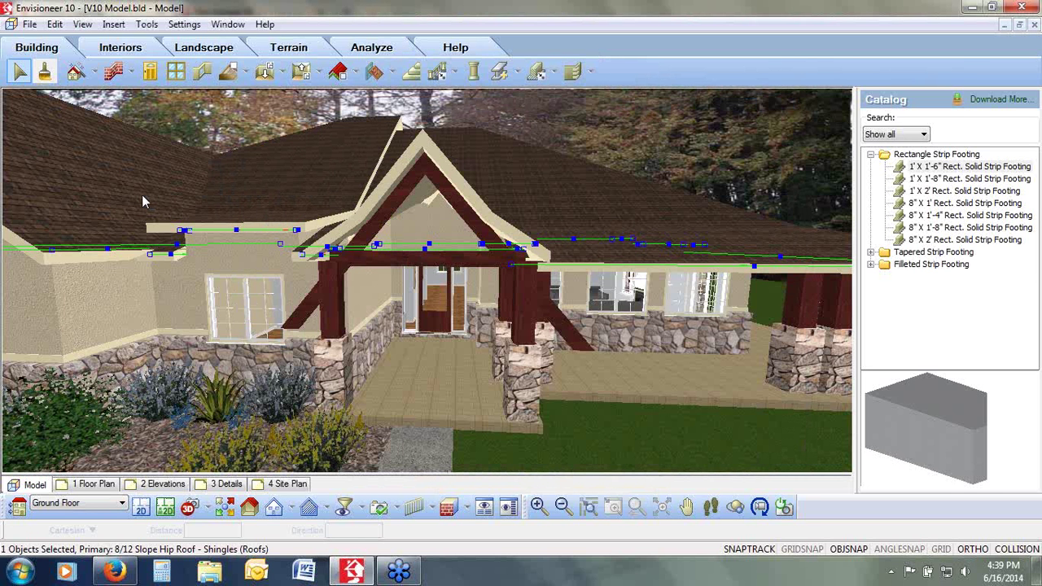
left_click(55, 23)
left_click(68, 41)
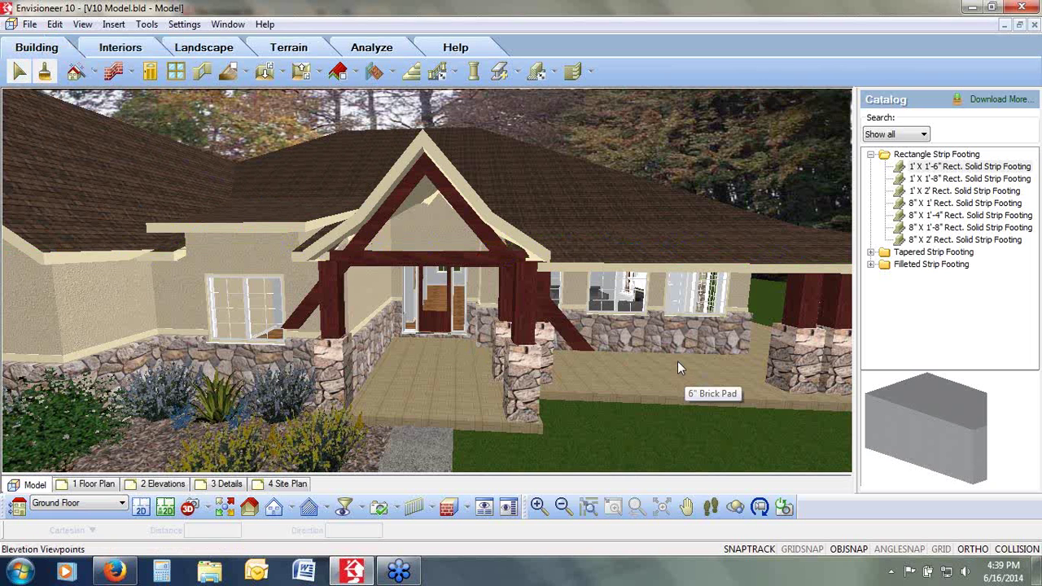
Open the properties of the front stucco wall beside the entry and review its quantity assemblies
left_click(658, 295)
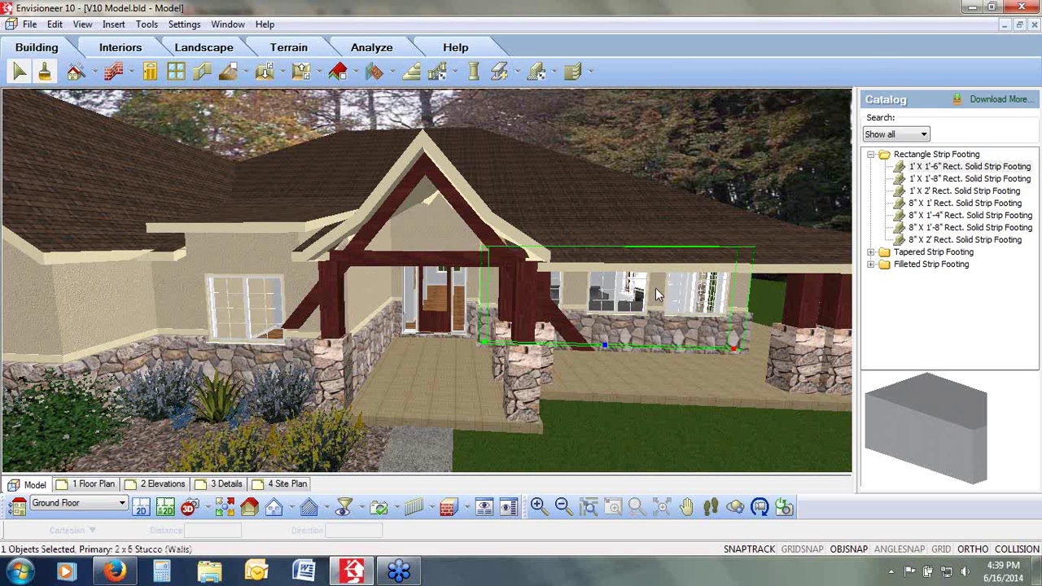
right_click(658, 295)
left_click(676, 52)
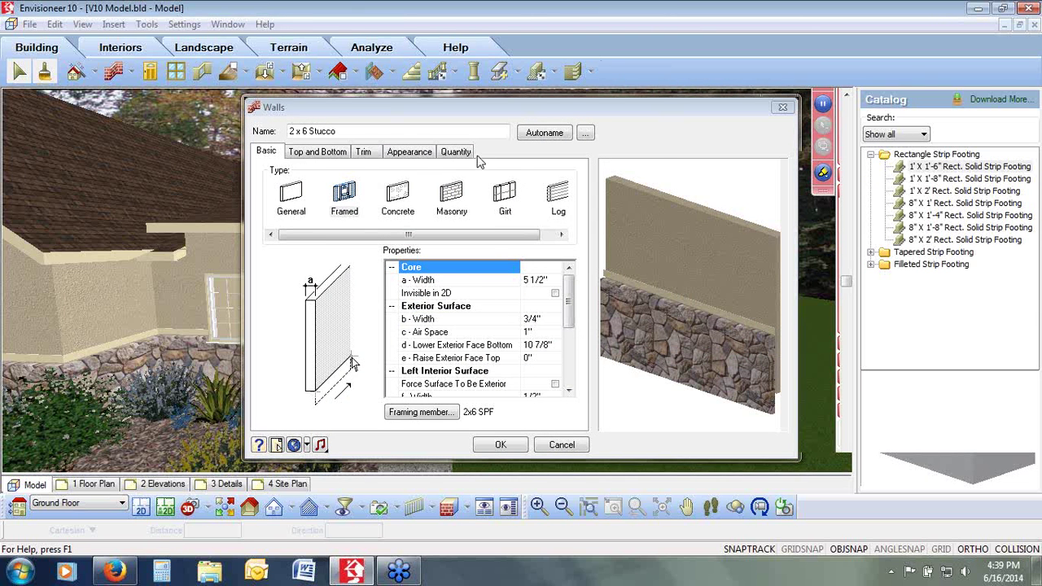
left_click(465, 152)
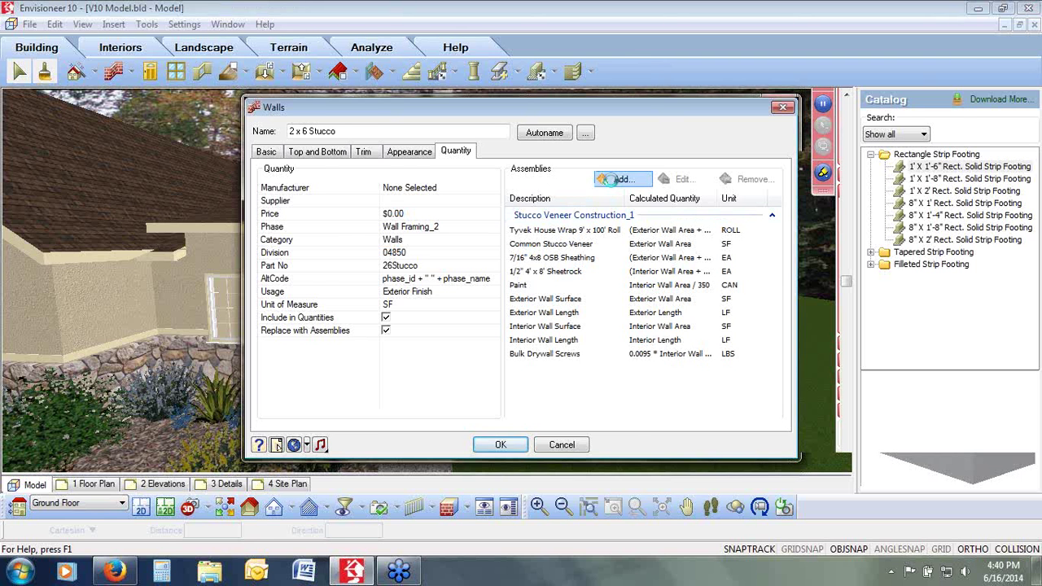
Try adding the Drywall only assembly from Interior Wall Components to the stucco wall, and discard the wall changes
left_click(614, 180)
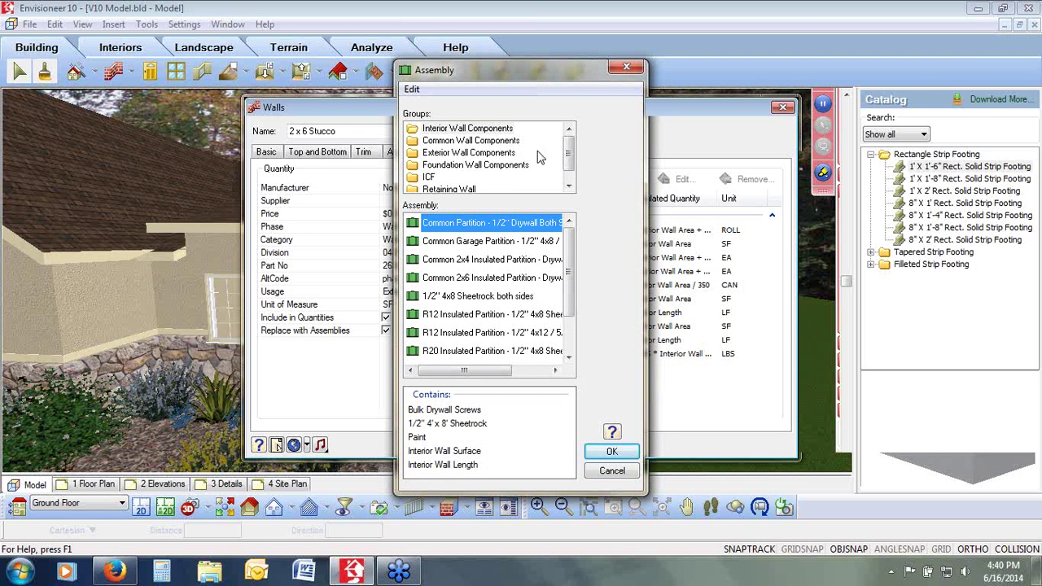
left_click_drag(569, 265, 569, 320)
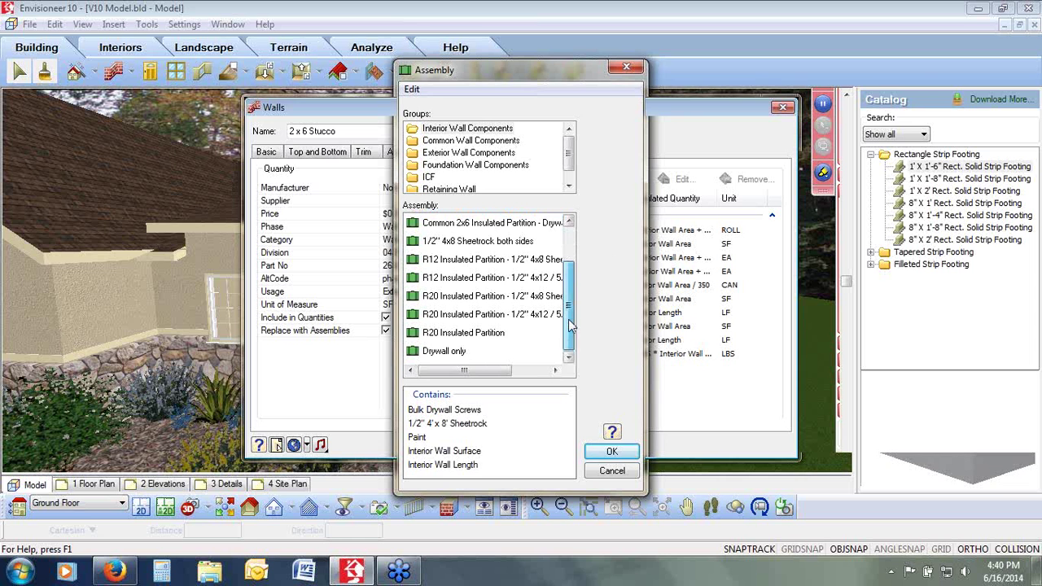
left_click(445, 351)
left_click(612, 451)
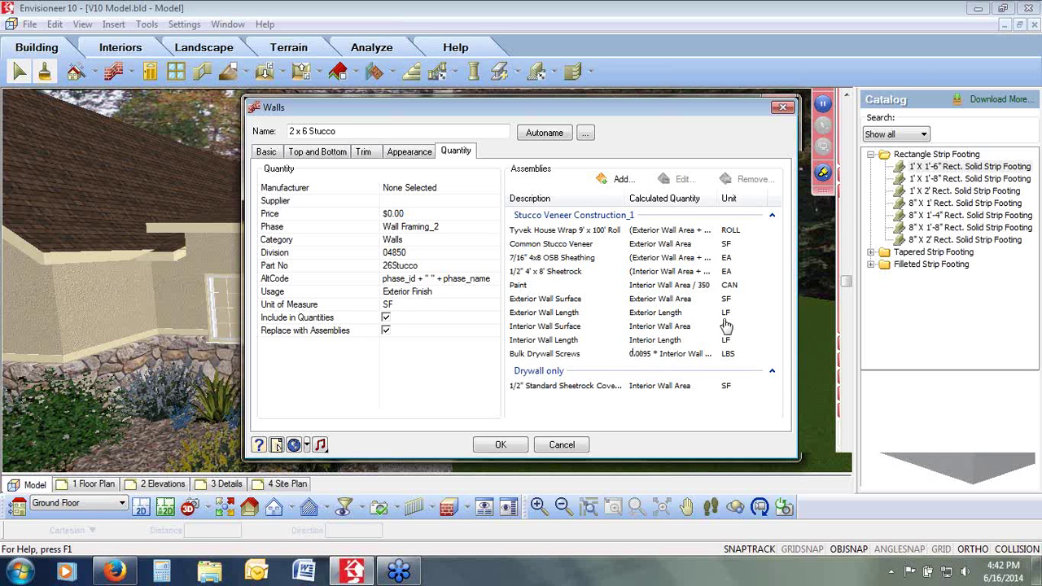
left_click(573, 446)
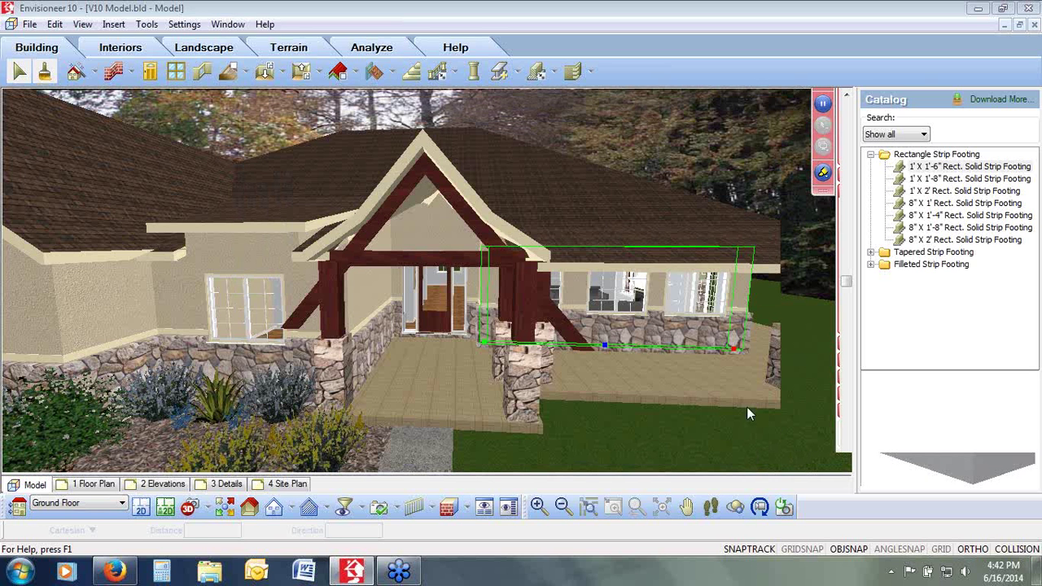
Convert the 8/12 slope hip roof to surfaces using the Asphalt Shingle Roof Surface
left_click(588, 182)
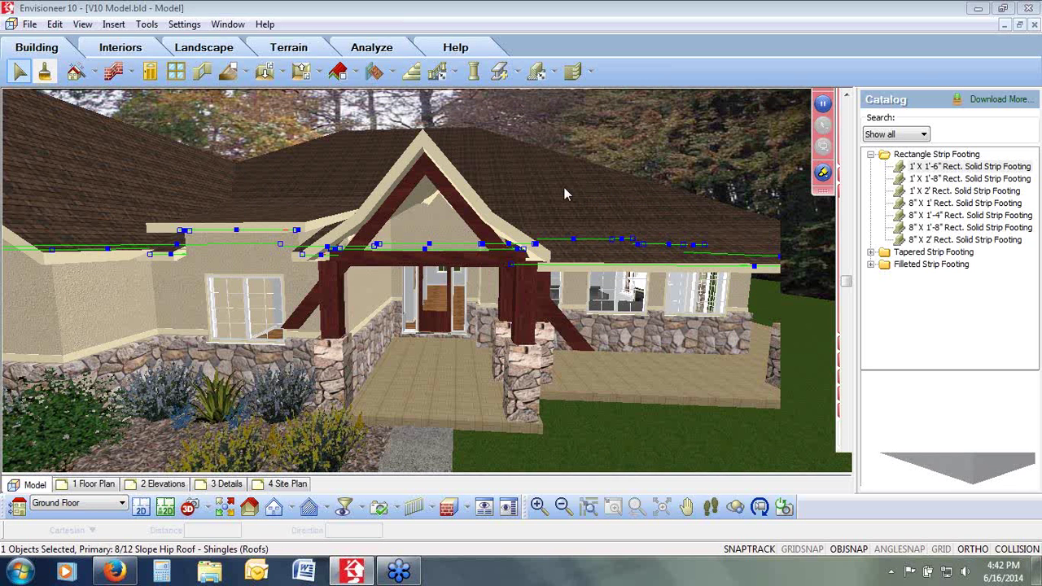
right_click(565, 194)
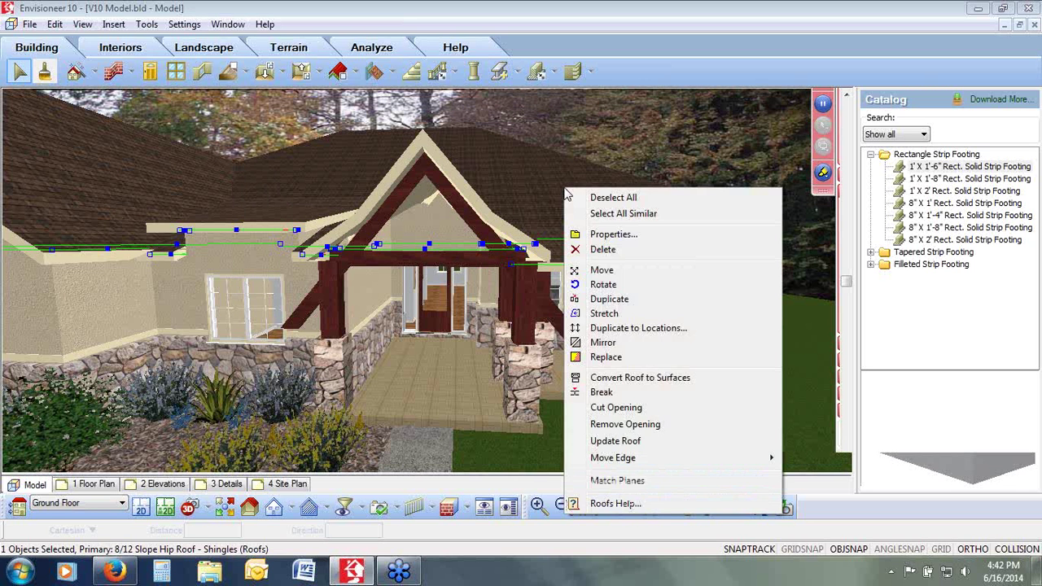
left_click(612, 379)
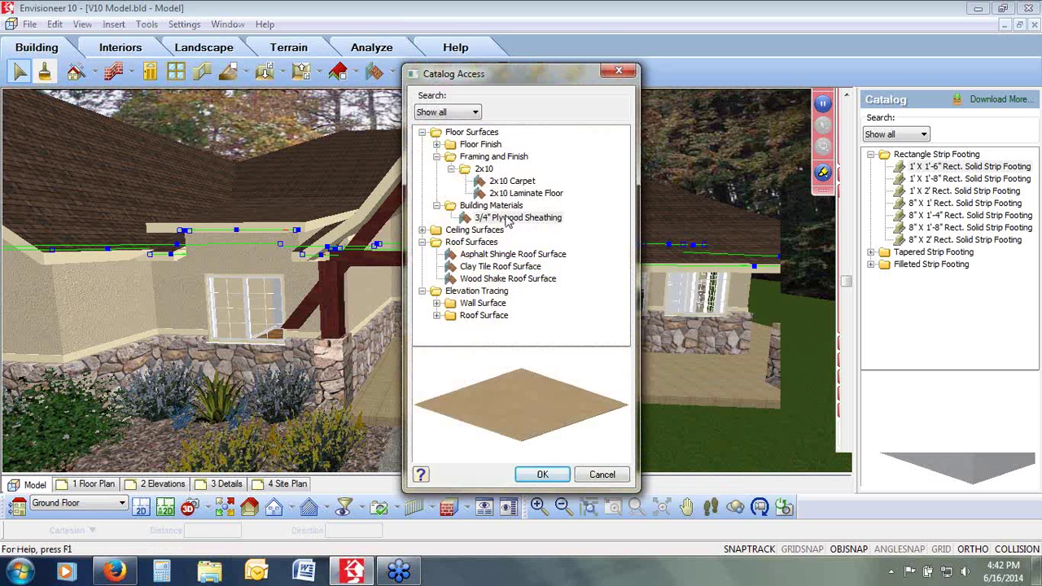
left_click(495, 254)
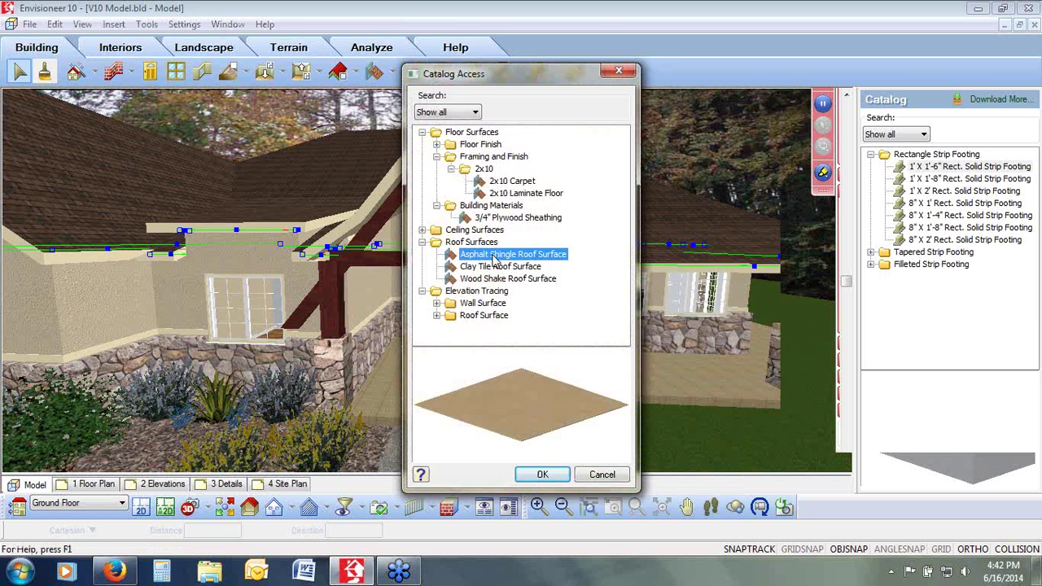
left_click(541, 474)
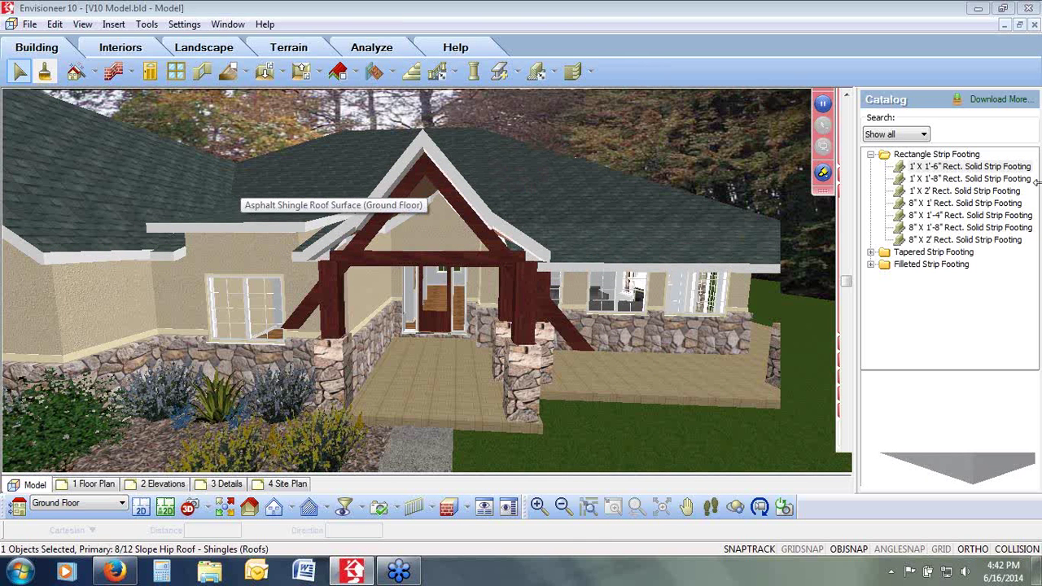
Show the ground floor in 2D plan and examine the roof edges with the Roof Edge Type Editor
left_click(141, 508)
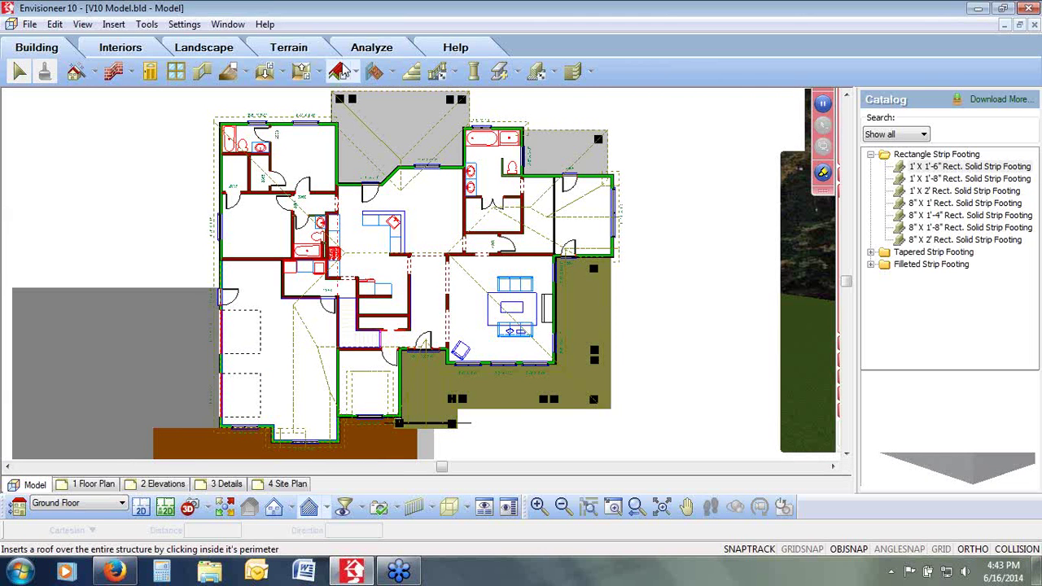
left_click(388, 73)
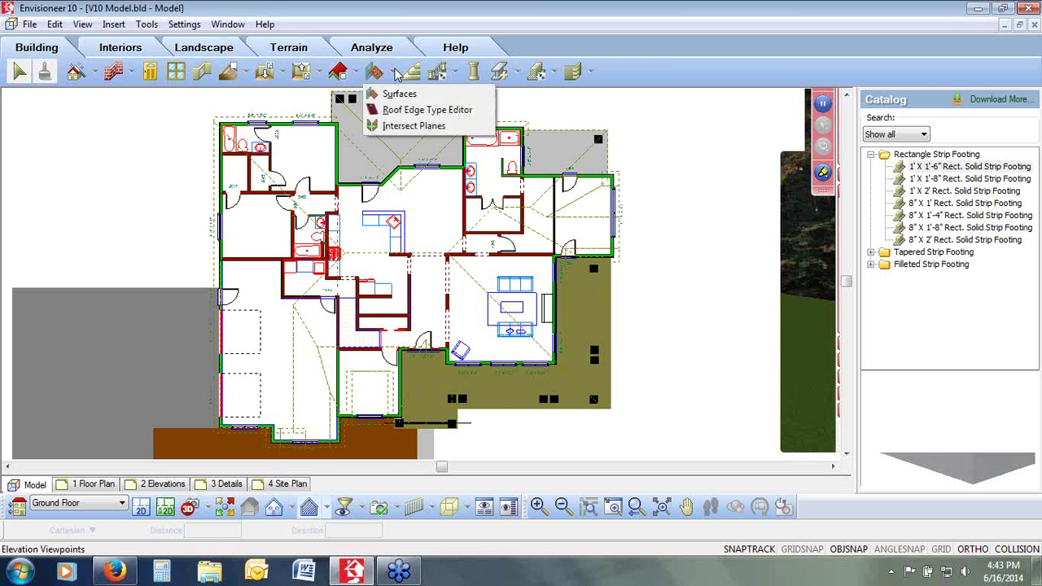
left_click(405, 113)
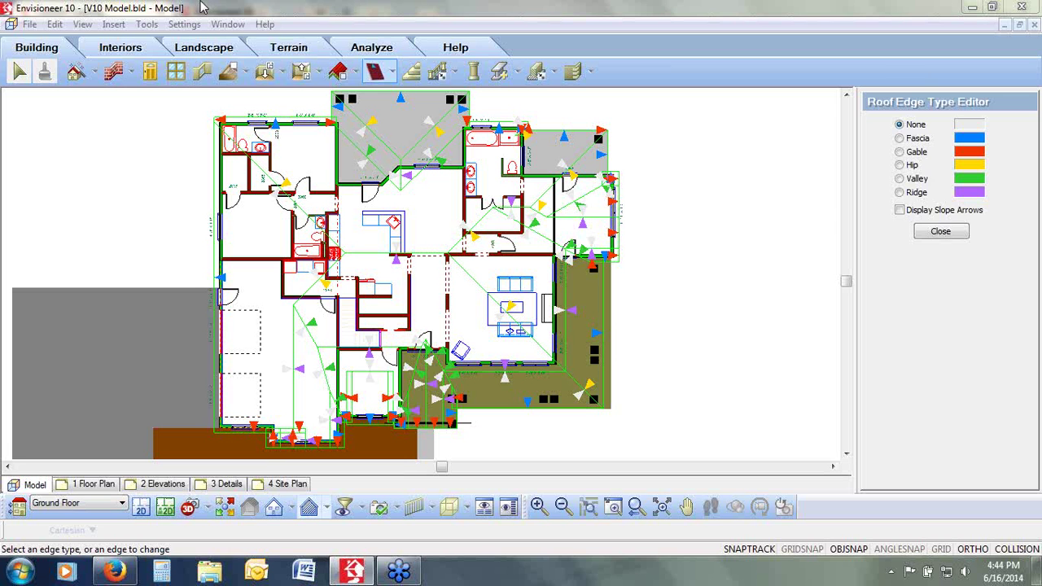
Display the Camera1 interior view and walk along the hallway towards the front door
left_click(205, 510)
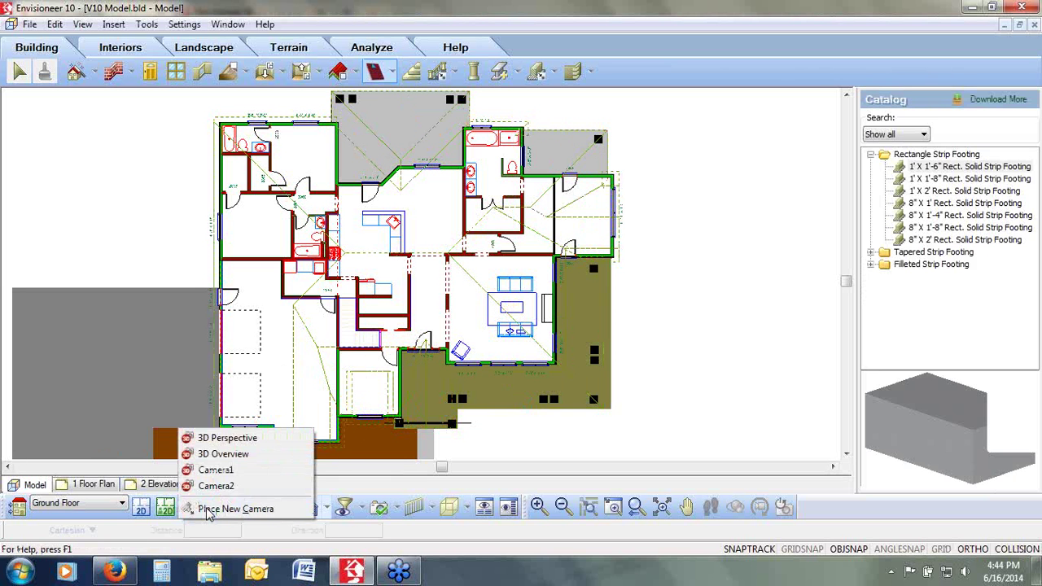
left_click(216, 470)
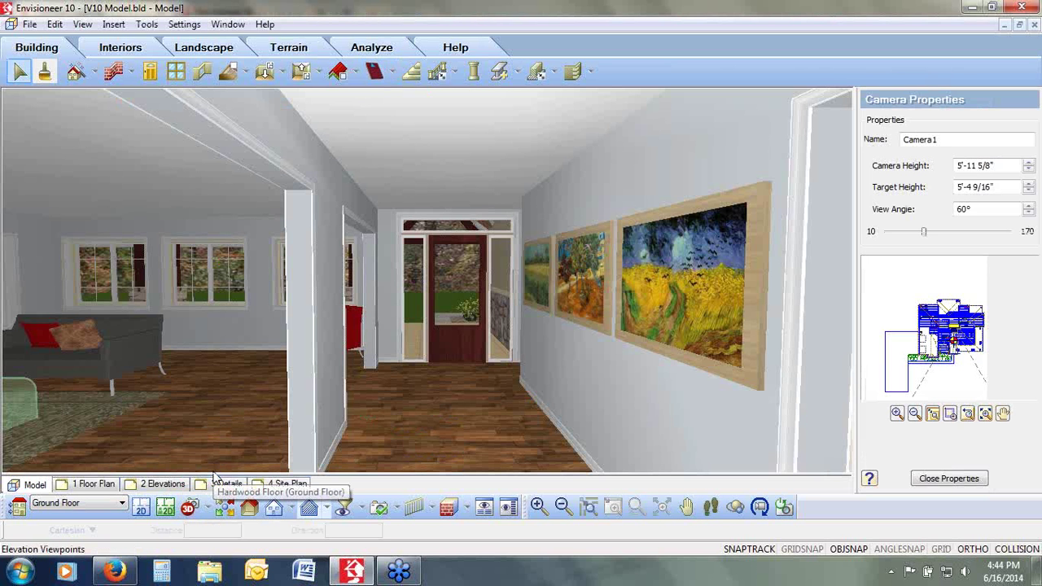
left_click(1027, 202)
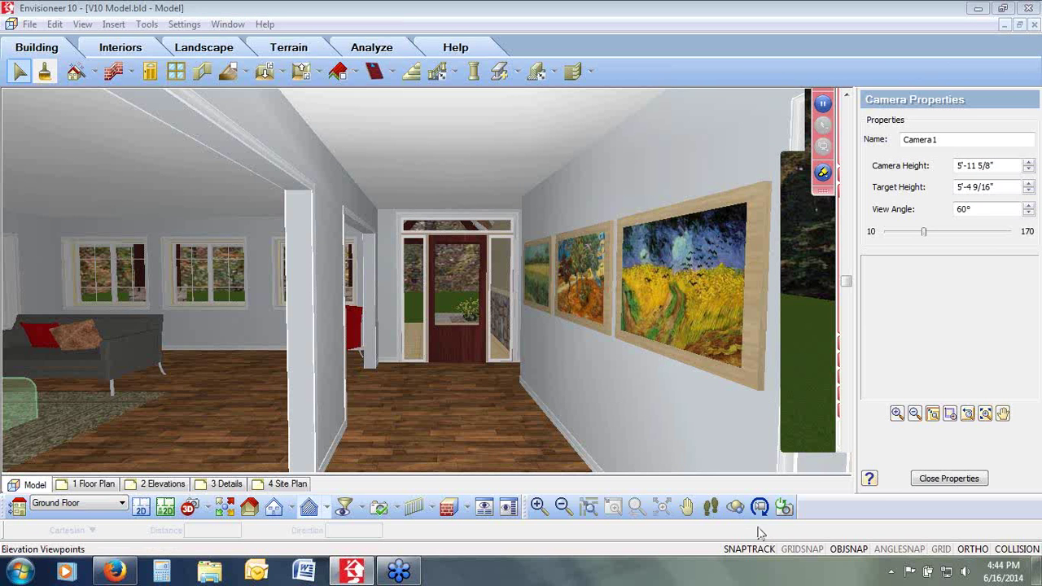
left_click(711, 508)
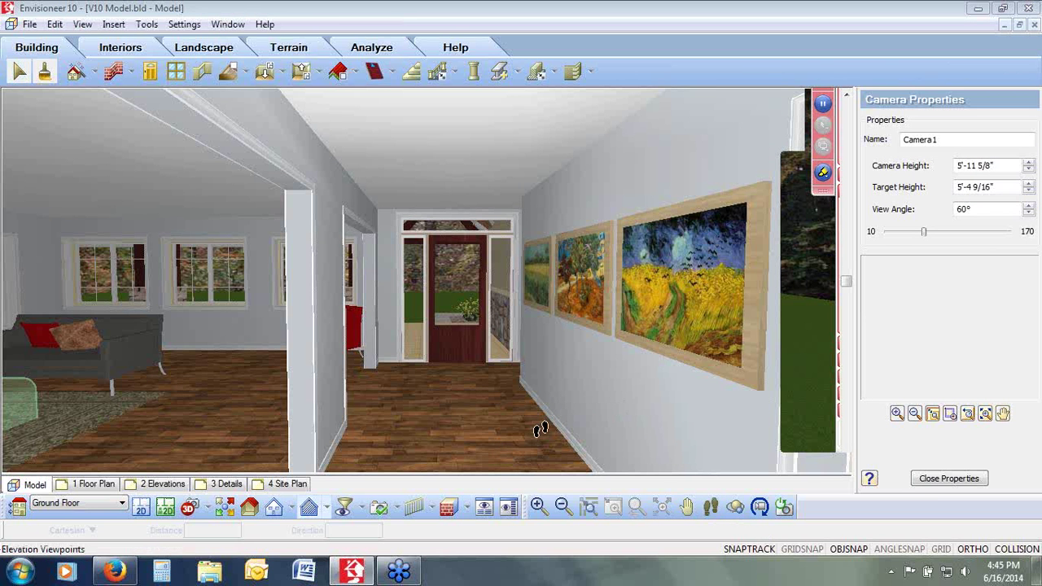
mouse_move(537, 419)
left_mouse_down()
mouse_move(545, 392)
mouse_move(439, 389)
mouse_move(446, 441)
mouse_move(442, 430)
left_mouse_up()
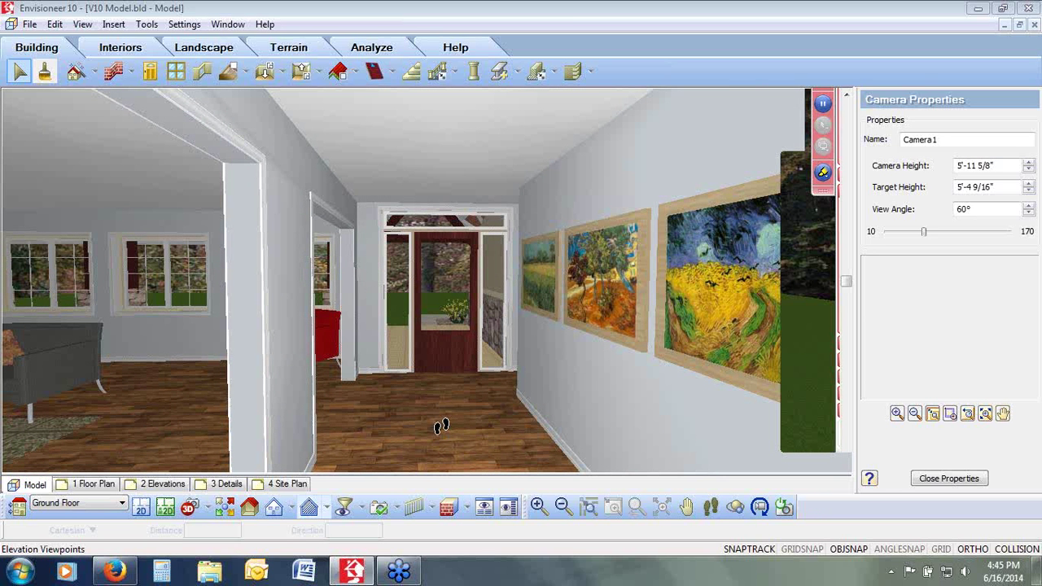
Look around from the hallway camera, tilting the view down to the floor and back up
left_click(759, 507)
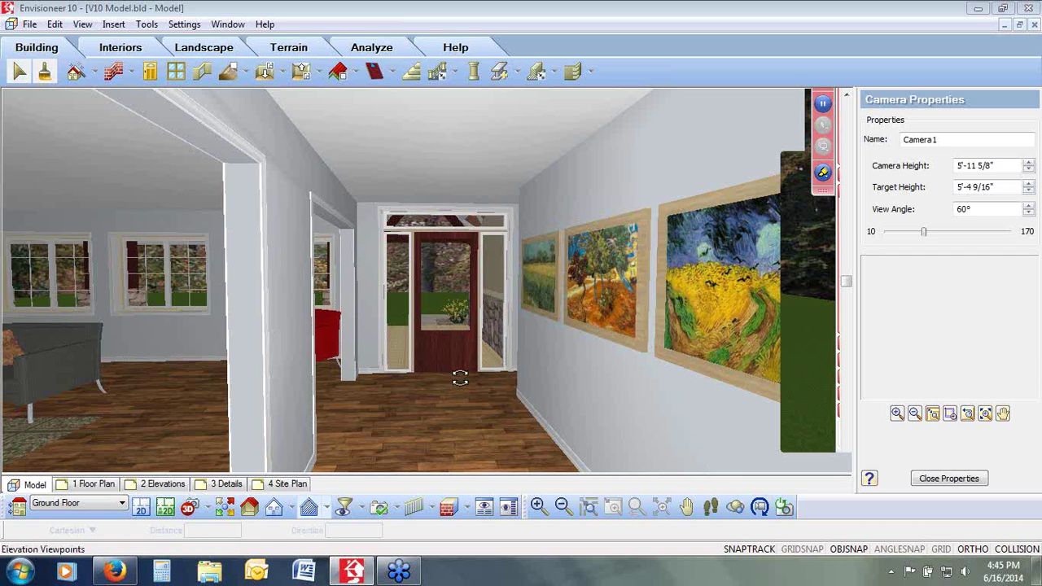
left_click_drag(461, 375, 353, 461)
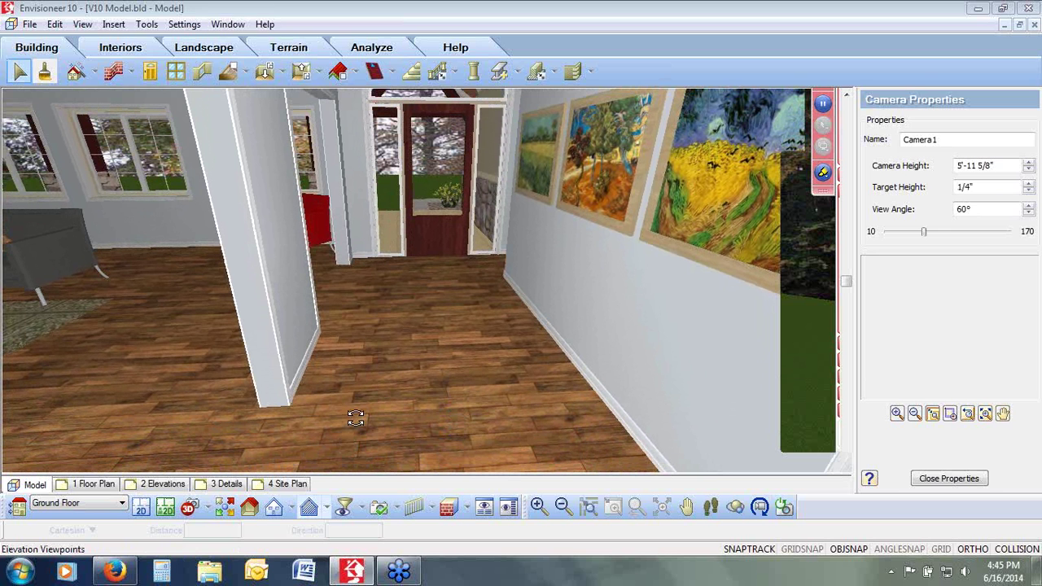
left_click_drag(453, 361, 453, 294)
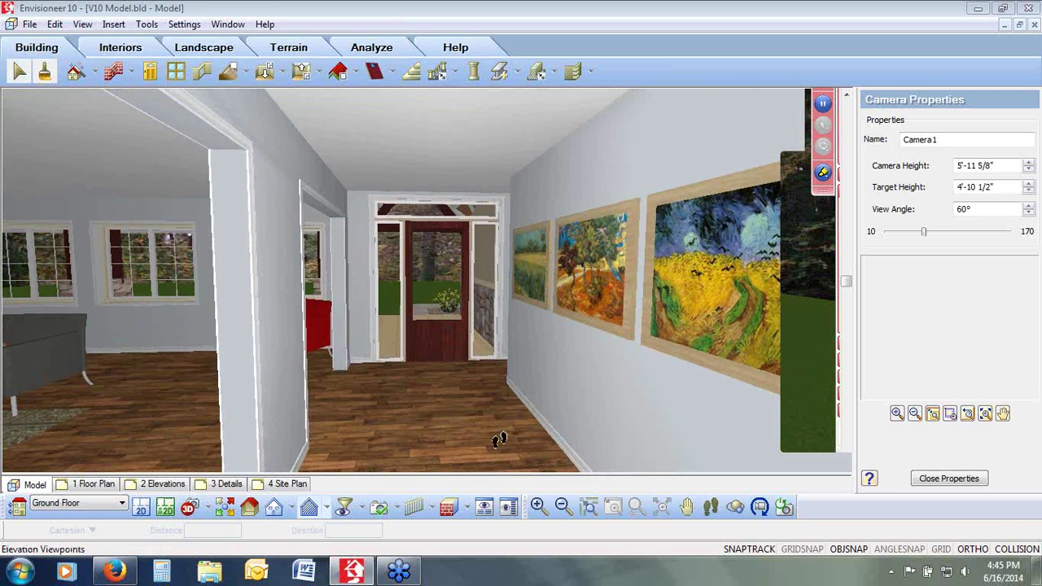
Walk around the interior to view the living area and kitchen, and end the Walk Around mode
left_click_drag(403, 429, 593, 408)
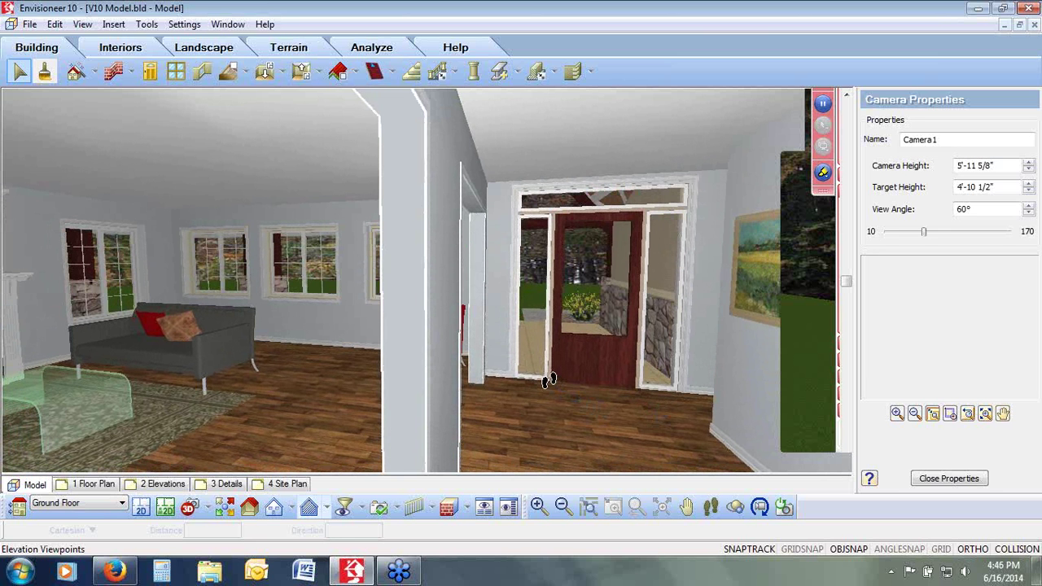
mouse_move(642, 399)
left_mouse_down()
mouse_move(642, 428)
mouse_move(654, 431)
mouse_move(640, 448)
mouse_move(784, 405)
mouse_move(787, 384)
mouse_move(736, 332)
left_mouse_up()
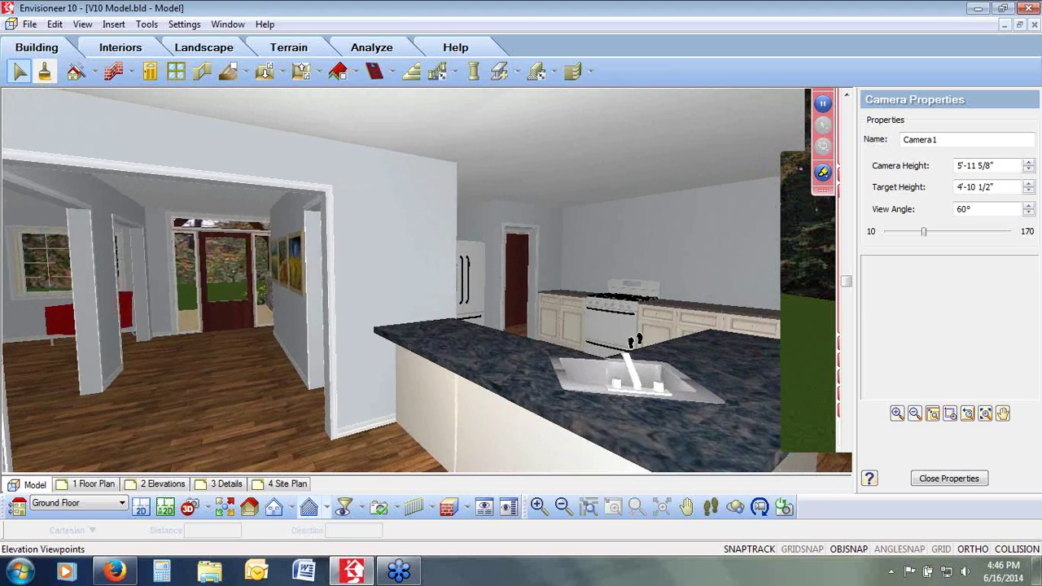
left_click_drag(514, 362, 409, 315)
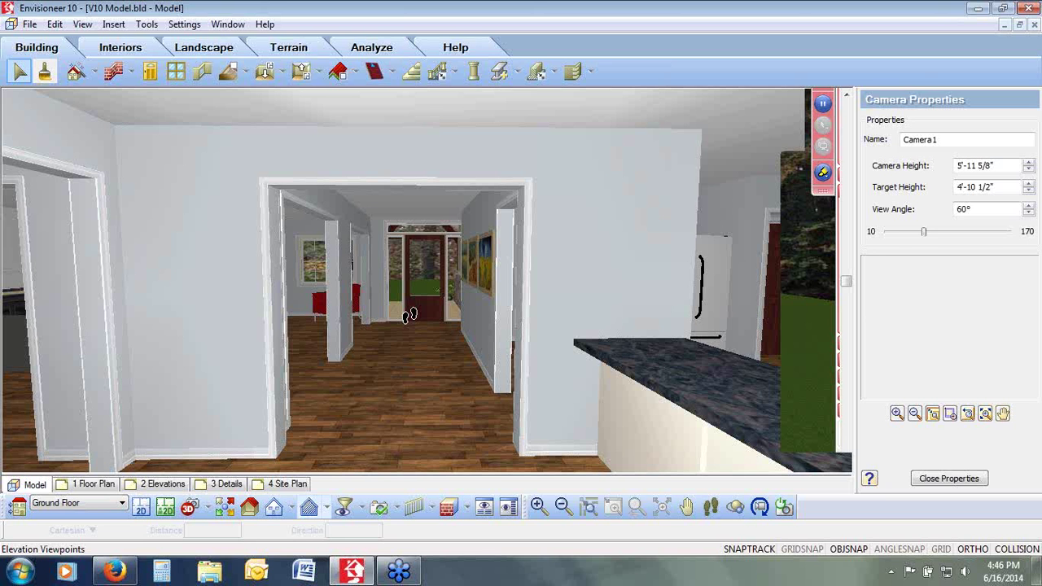
right_click(414, 259)
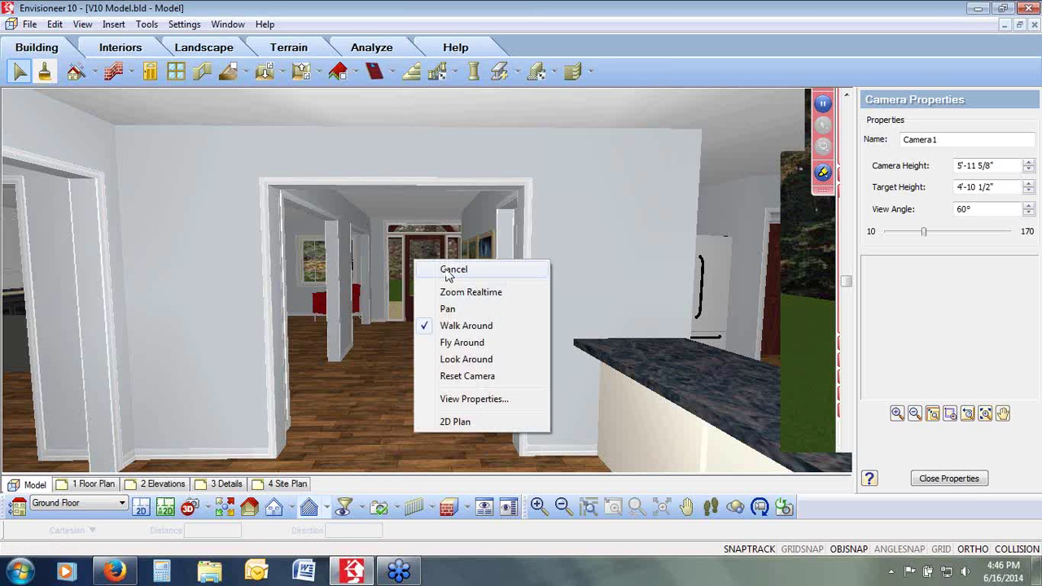
left_click(446, 268)
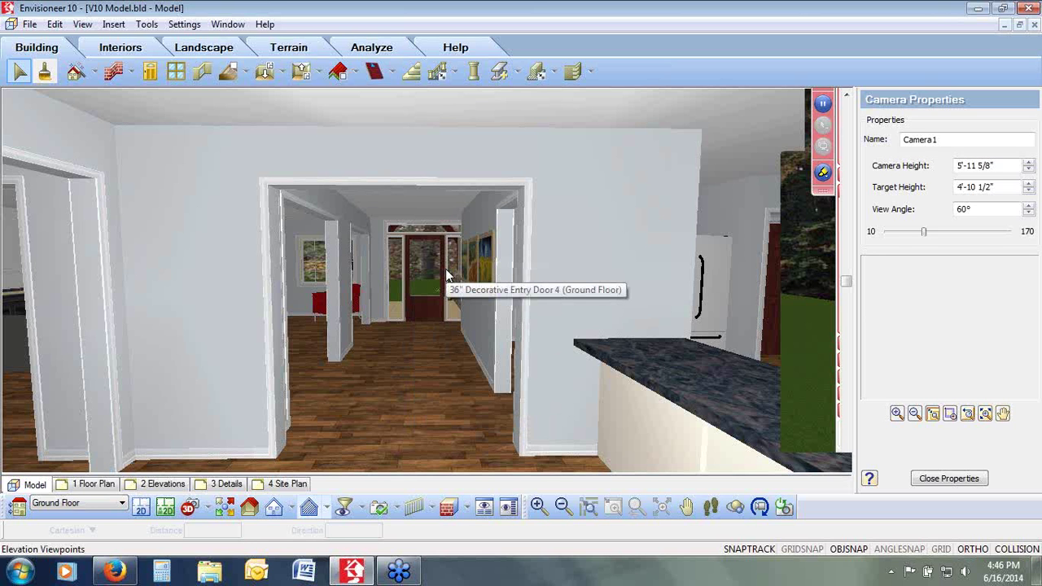
Open the Wall Panels manager, preview ground floor panel 1, check the panel options including BOM output, and close it
left_click(154, 26)
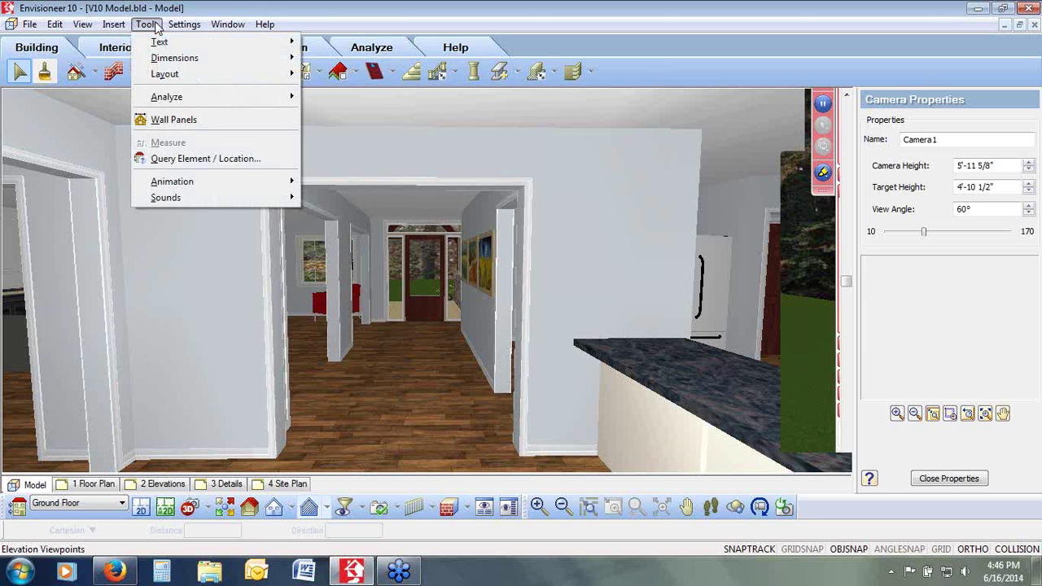
left_click(184, 112)
mouse_move(275, 169)
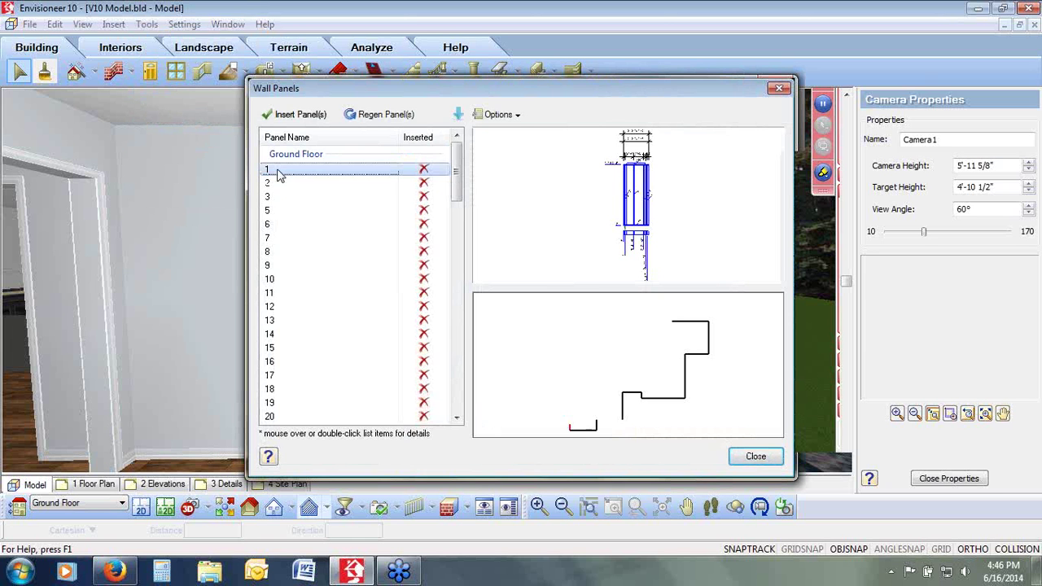
left_click(499, 114)
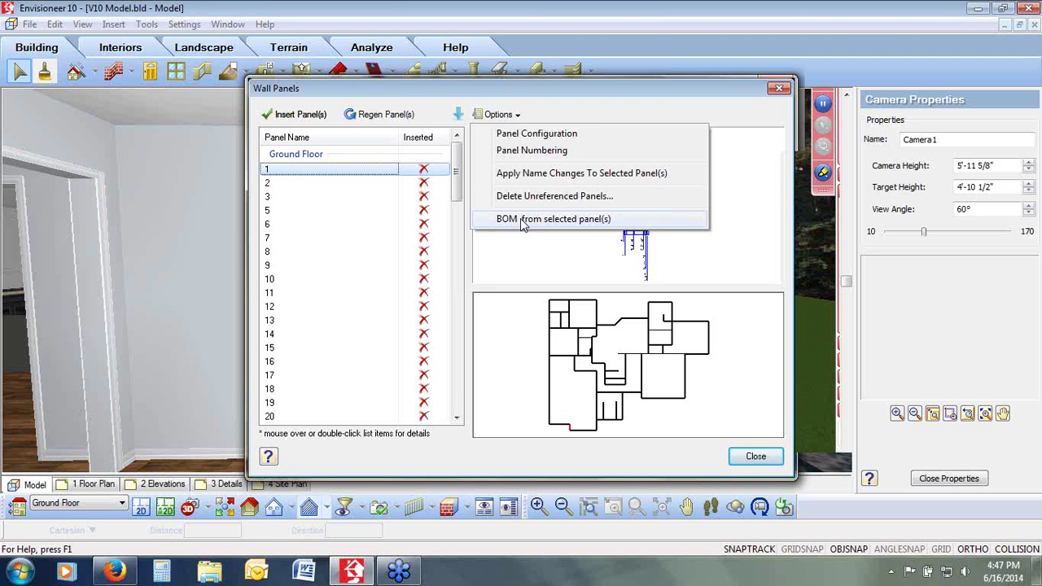
left_click(756, 456)
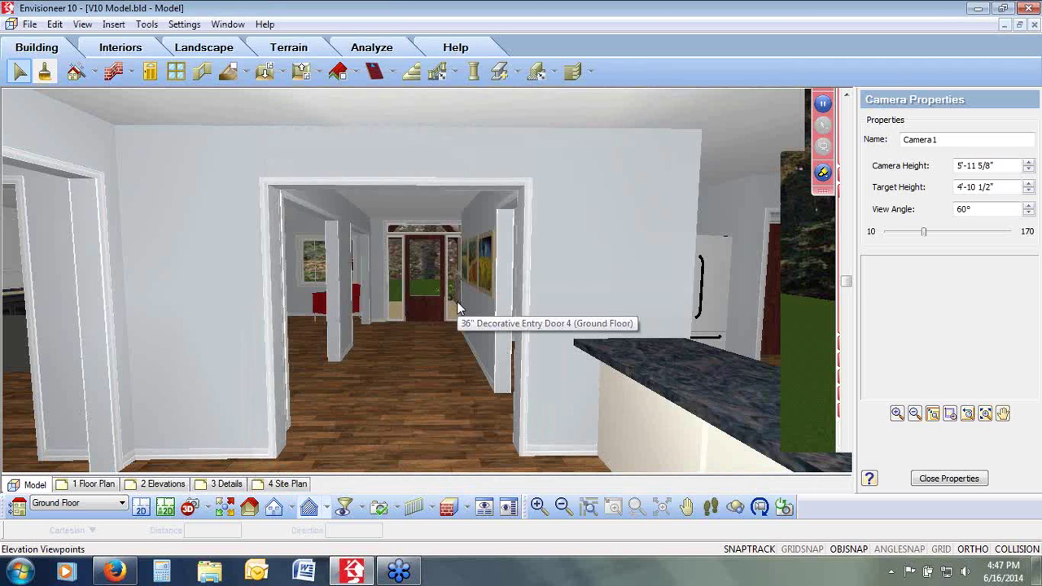
Review the export formats offered for the project, including 3D Model and the BIM and framing formats
left_click(28, 25)
mouse_move(70, 255)
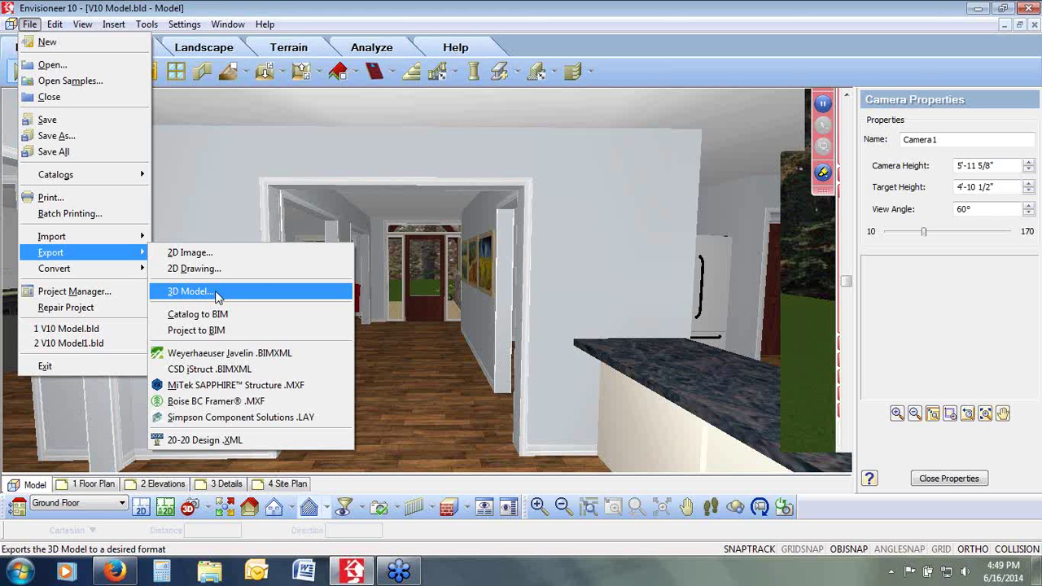
Switch to the Firefox browser and show the Envisioneer 10 features page on the Cadsoft website
left_click(264, 7)
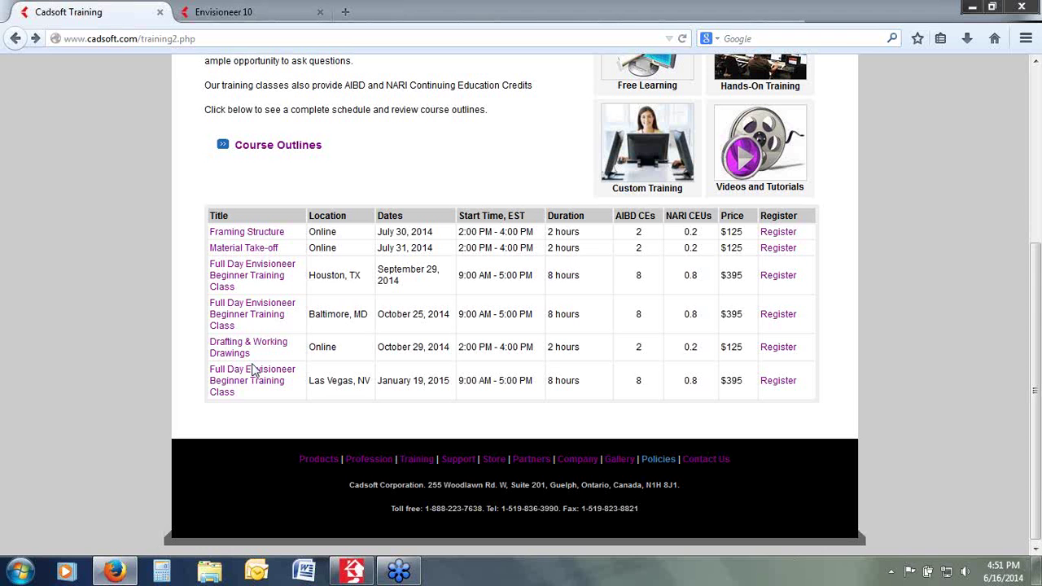
left_click(287, 15)
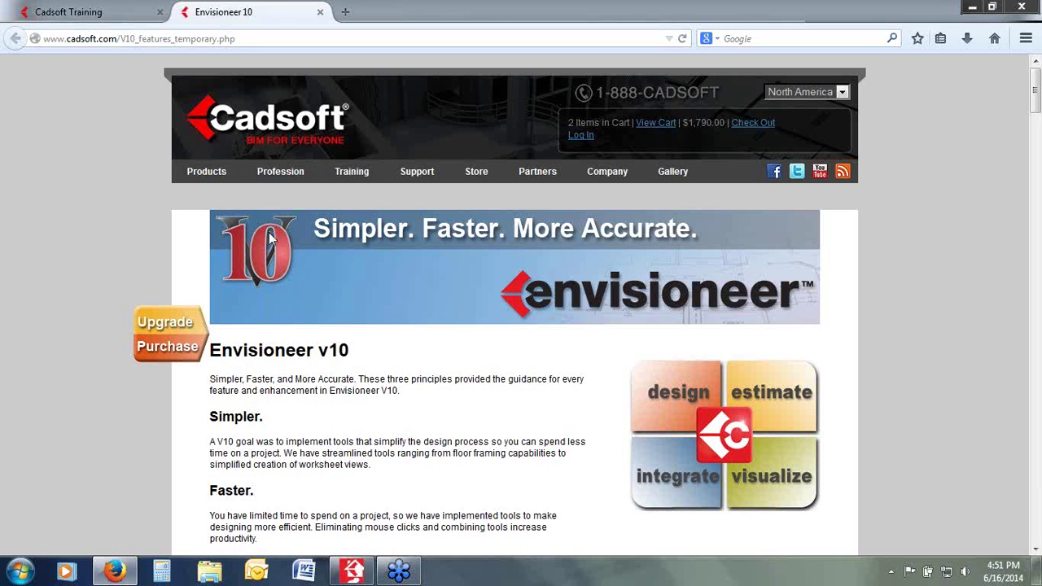
Browse the Envisioneer 10 features page and show the course schedule on the Cadsoft Training page
left_click(1037, 550)
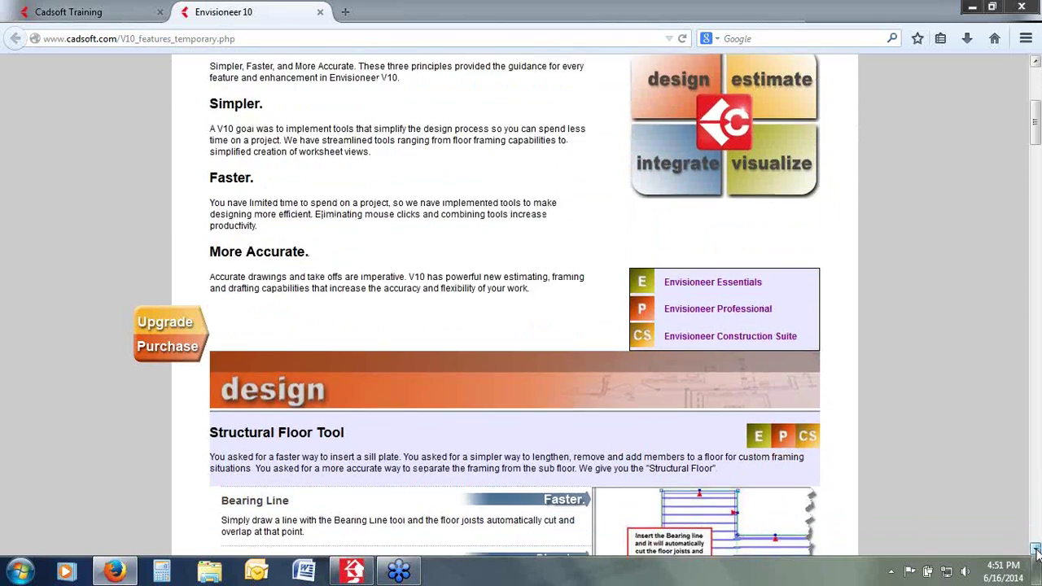
left_click_drag(1036, 550, 1035, 66)
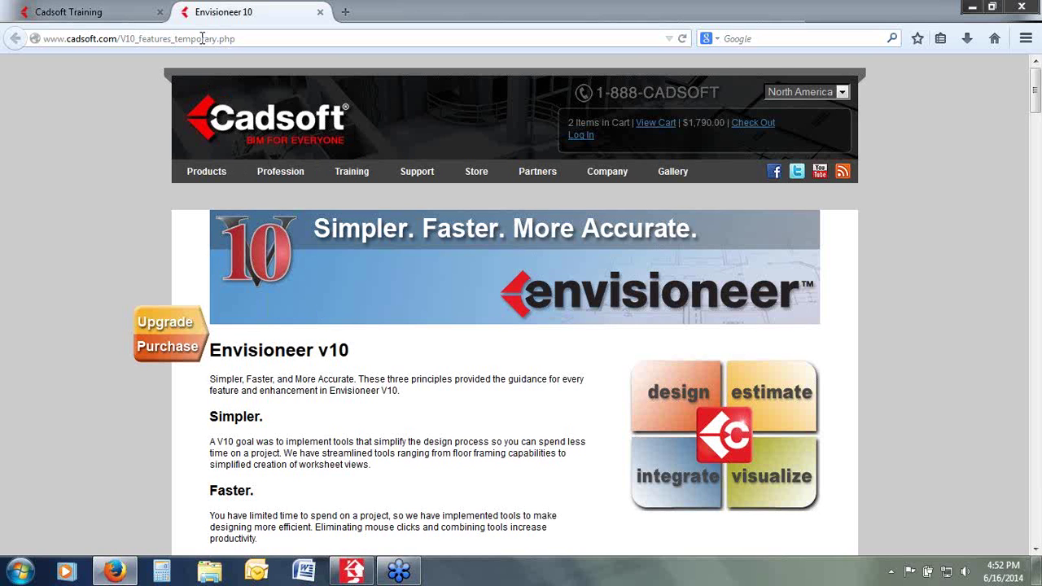
left_click(88, 12)
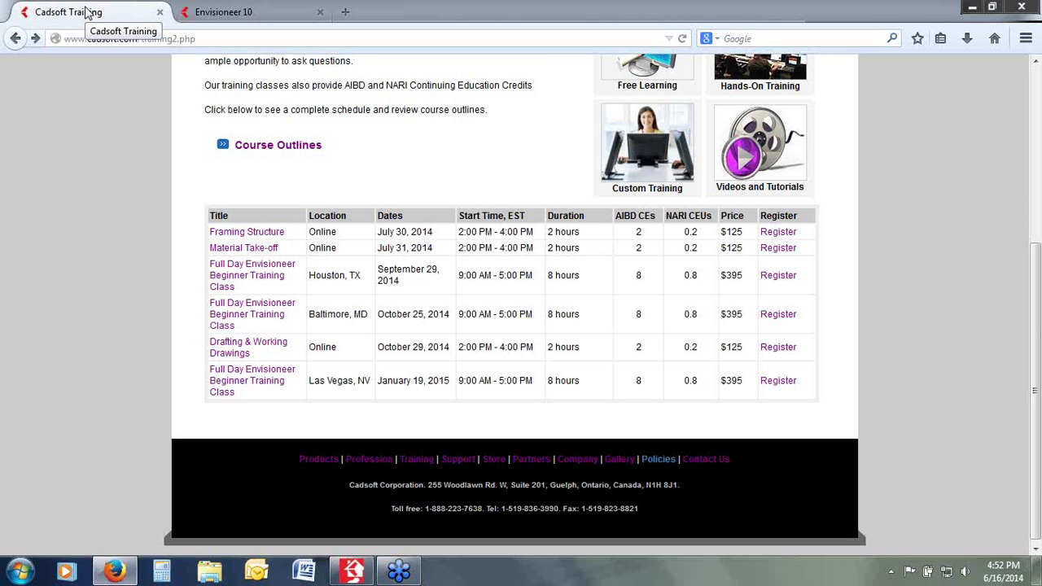
Switch back to Envisioneer and view the house exterior from the gable end in the 3D Perspective camera
left_click(353, 572)
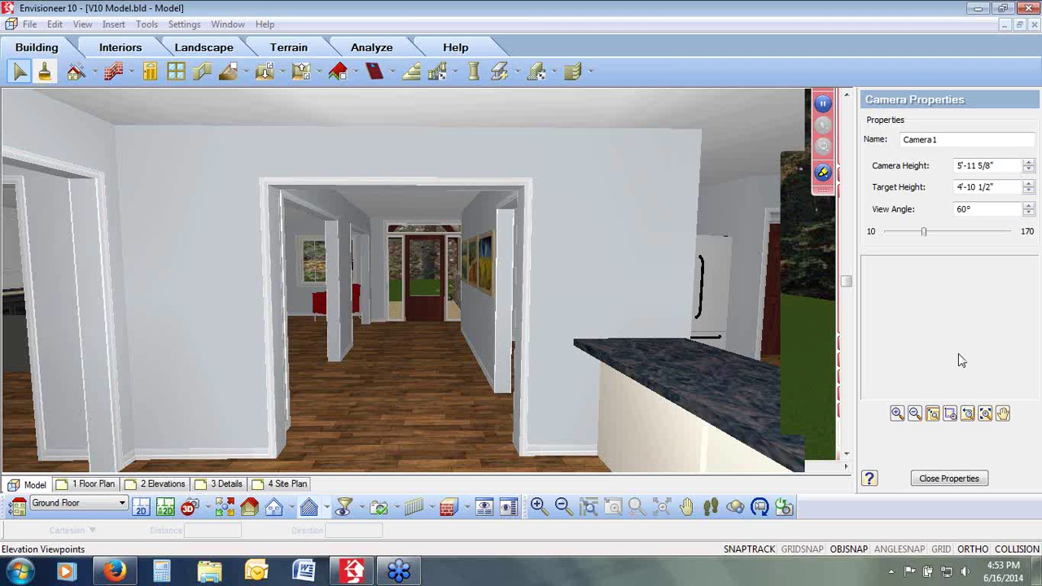
left_click(203, 509)
left_click(227, 439)
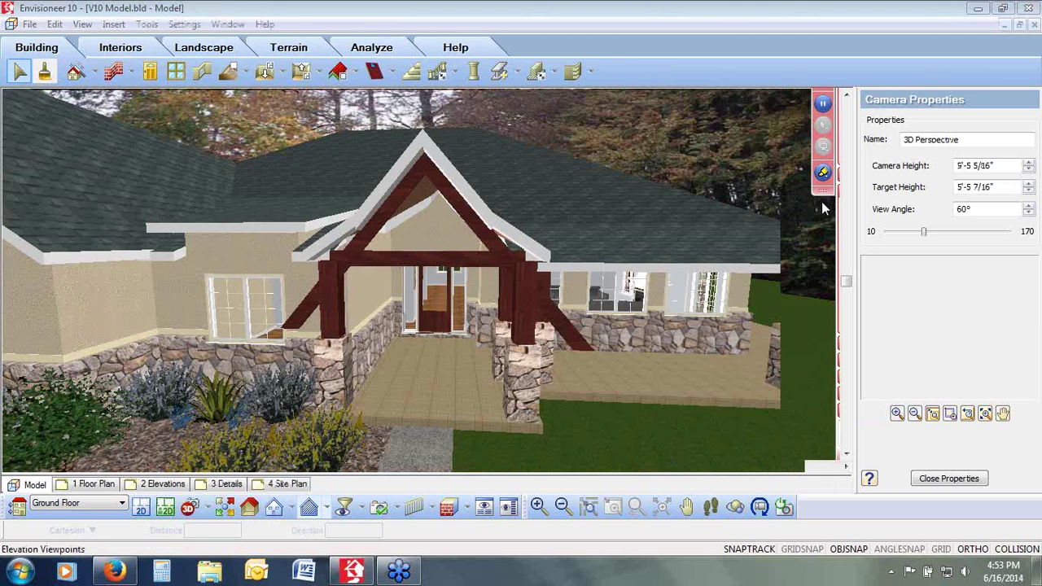
left_click_drag(951, 362, 995, 304)
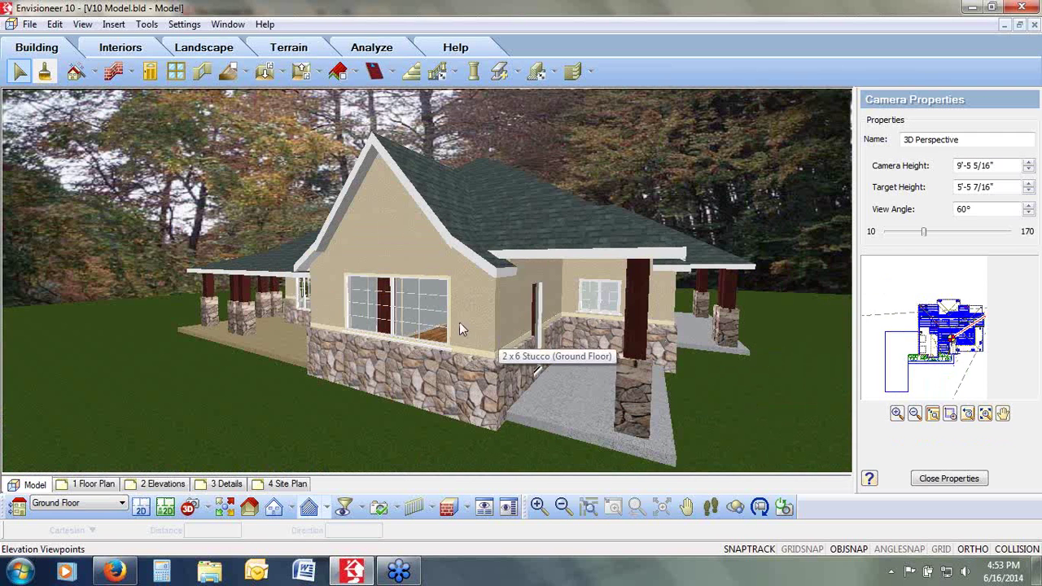
Try elevating the casement window in the gable wall to a distance of 6'-8"
left_click(399, 305)
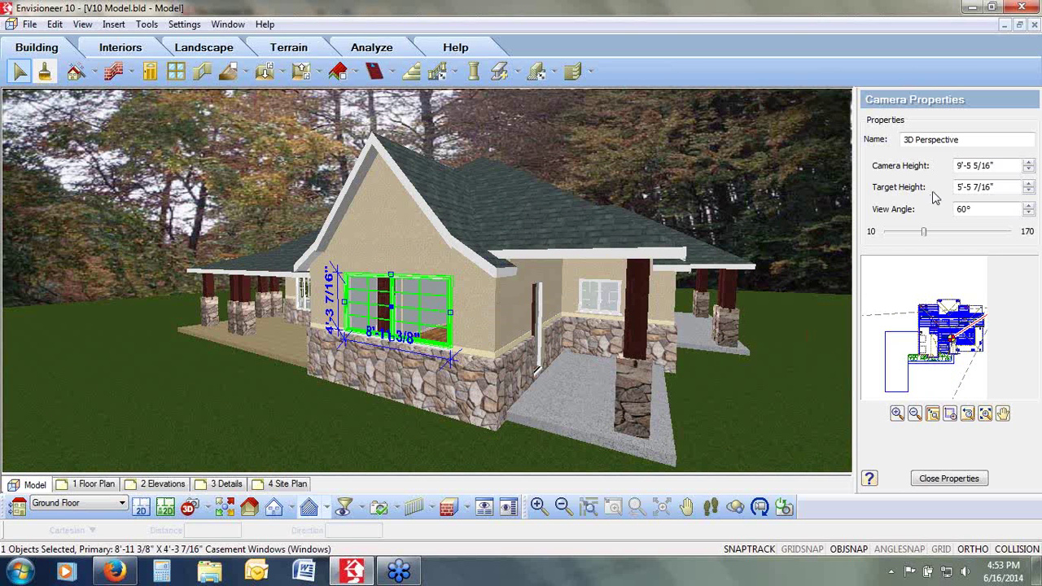
left_click(1032, 203)
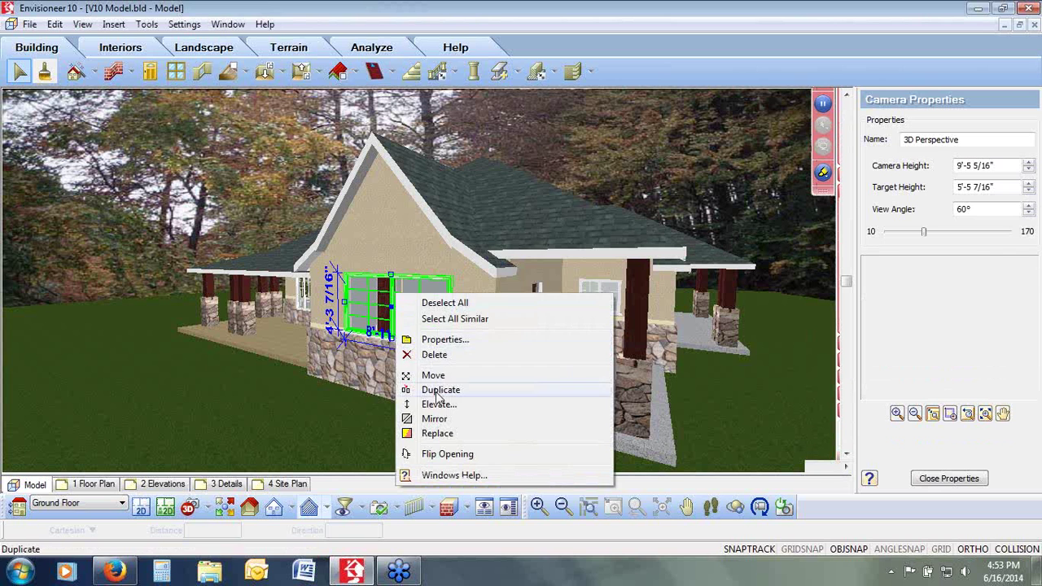
left_click(439, 405)
type("6")
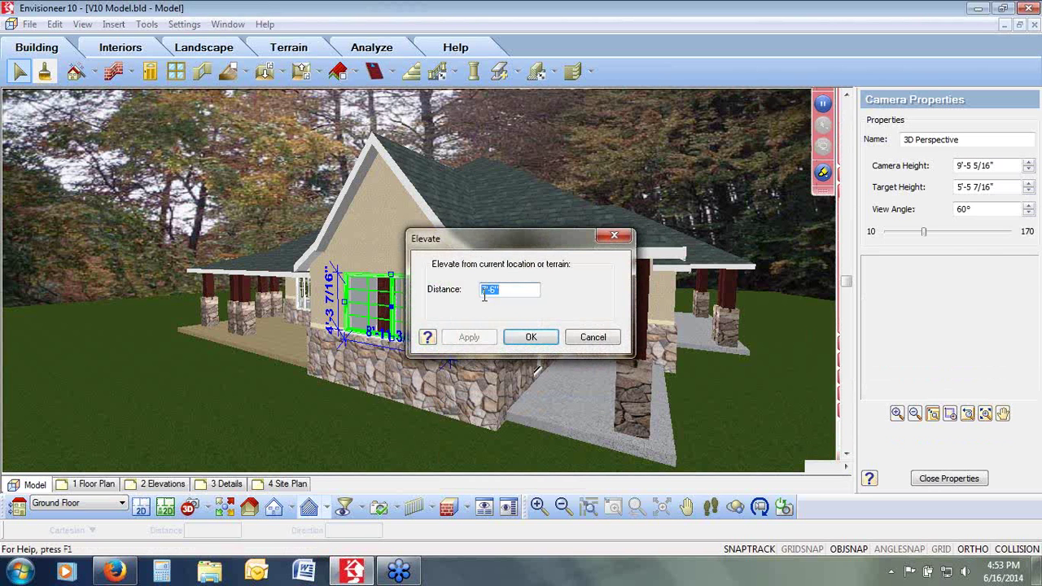
type("'8")
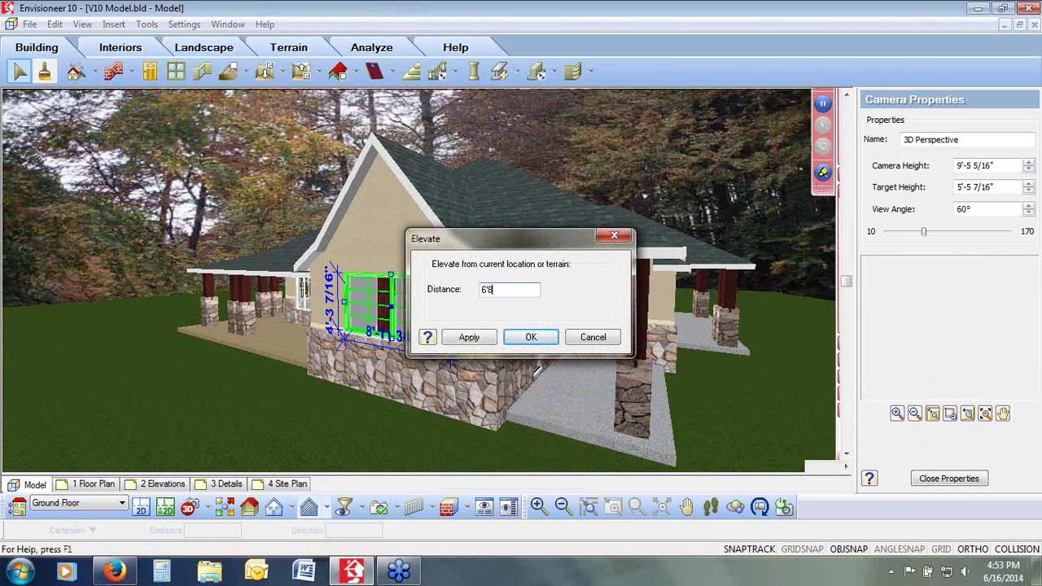
left_click(466, 338)
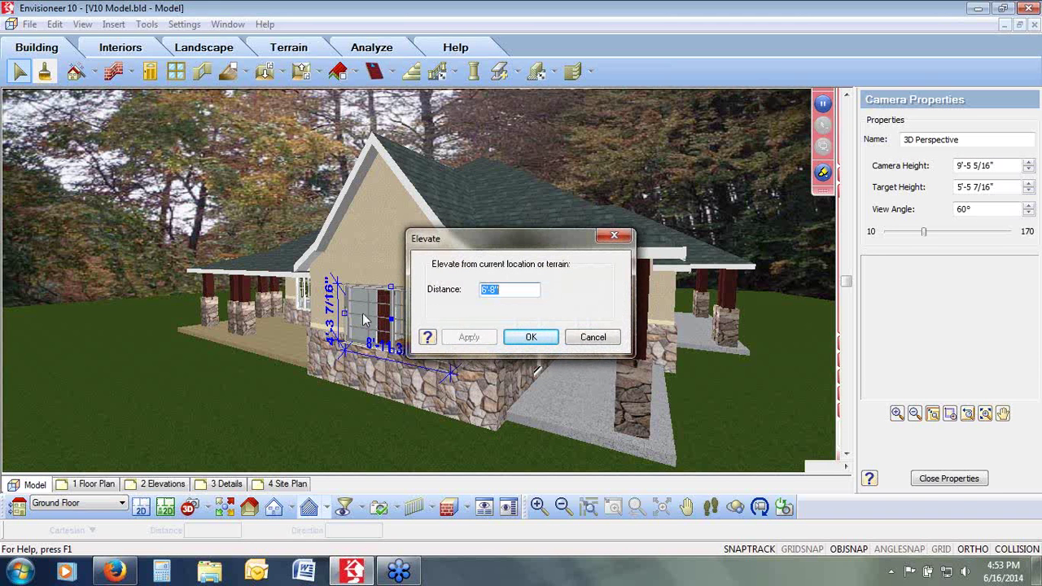
left_click(576, 338)
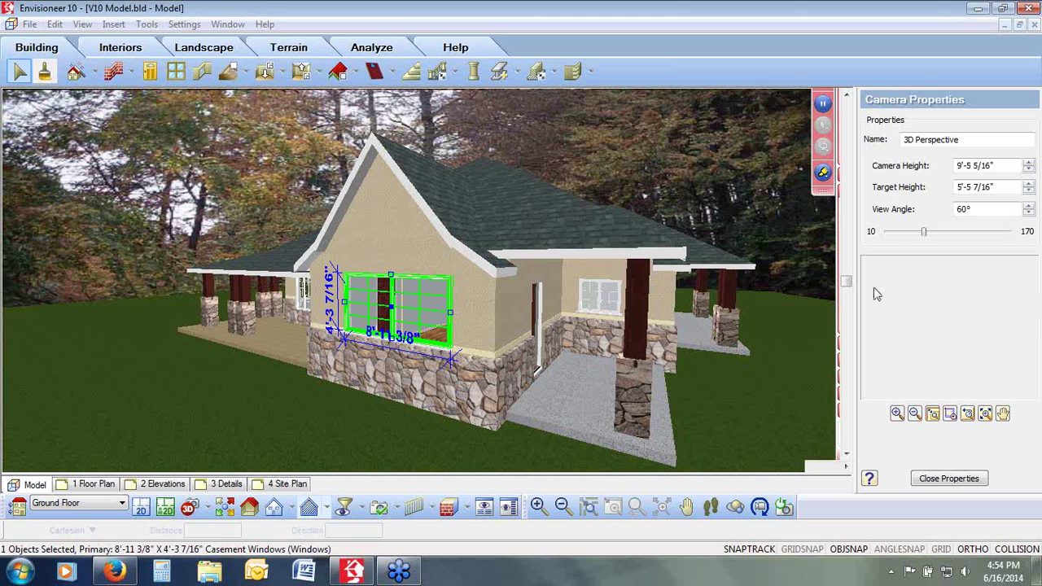
Review the mark options in the gable wall casement window's quantity properties and close them without saving
right_click(397, 313)
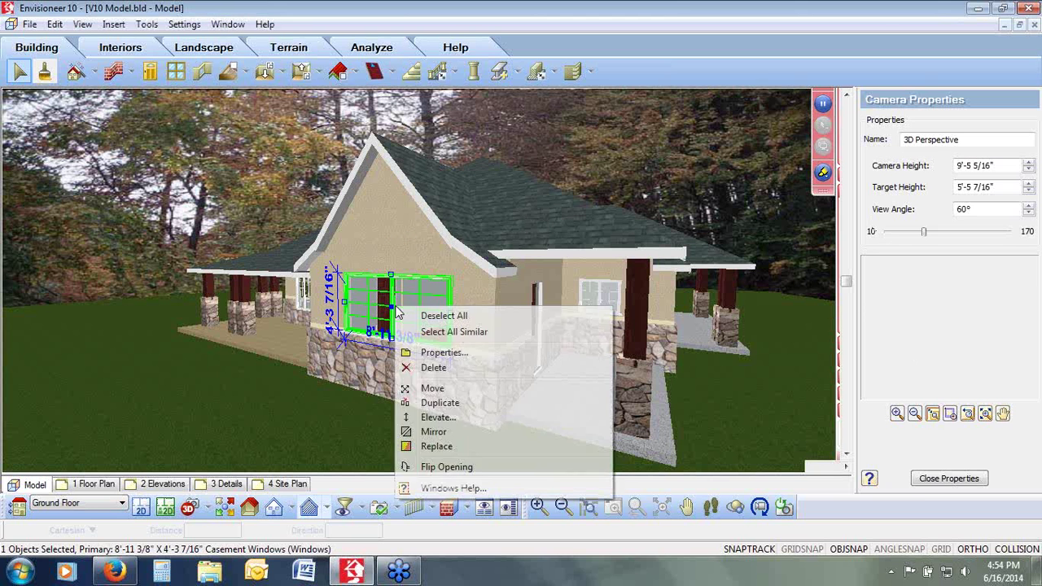
left_click(425, 352)
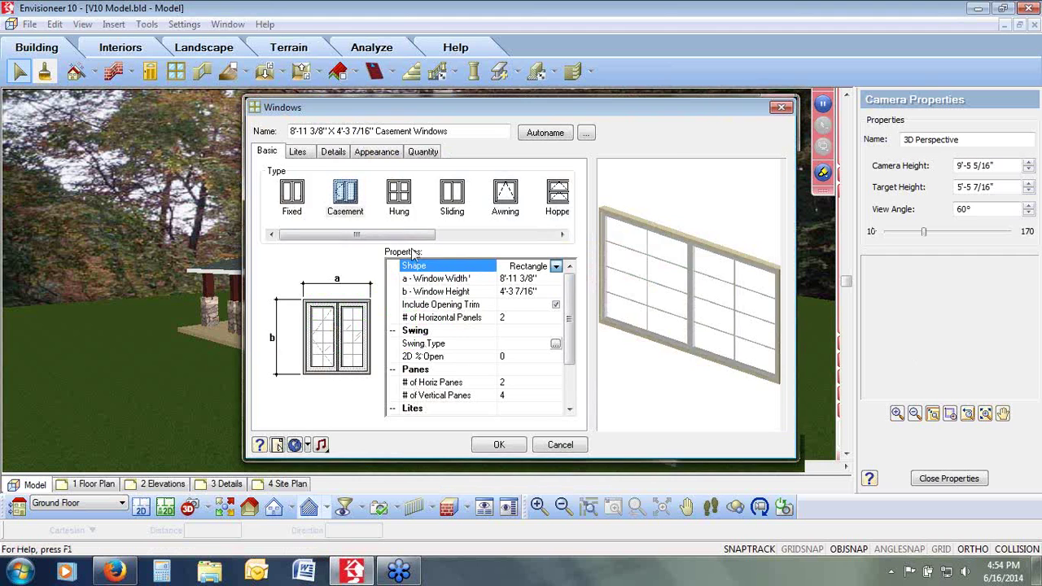
left_click(423, 153)
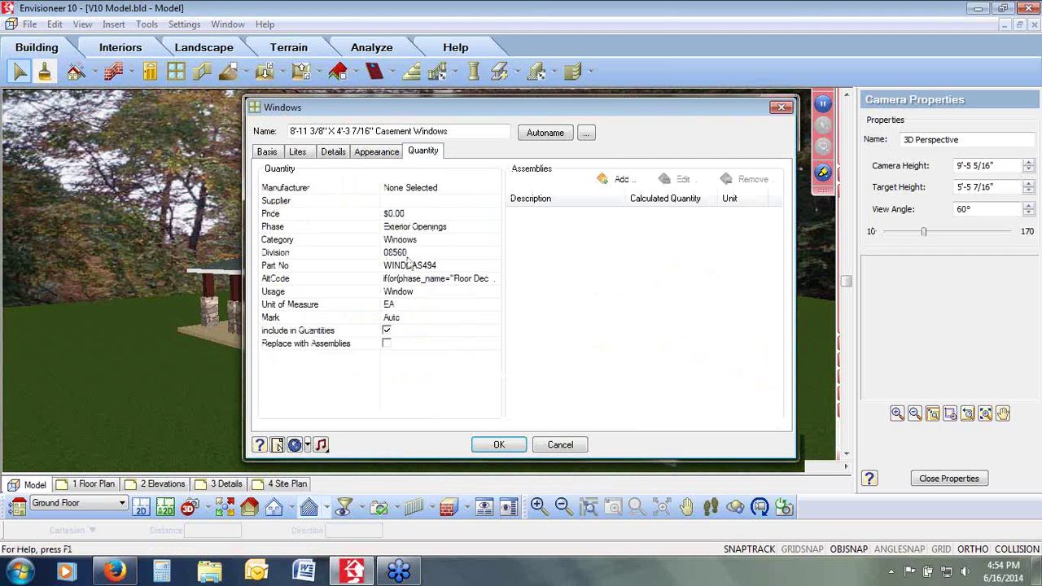
left_click(411, 319)
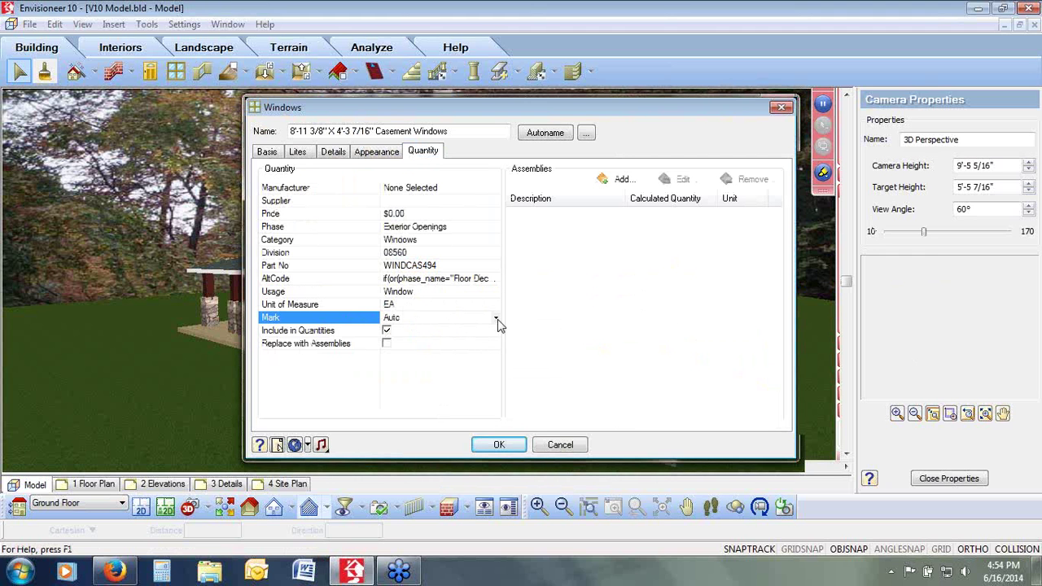
left_click(496, 320)
left_click(468, 342)
left_click(560, 445)
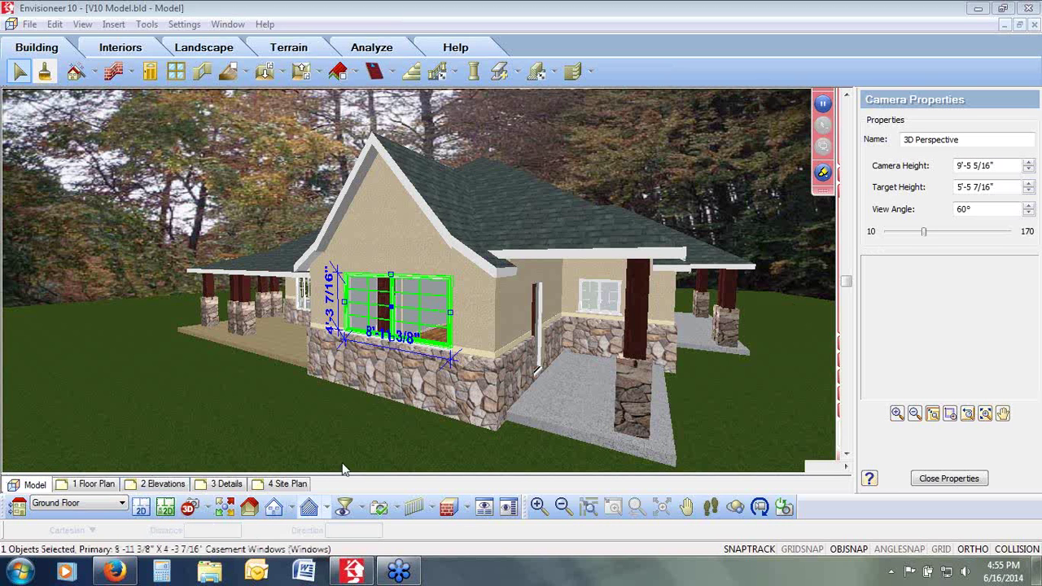
Filter the view to hide all location elements except Structural Floor Framing and Structural Floor System
left_click(343, 507)
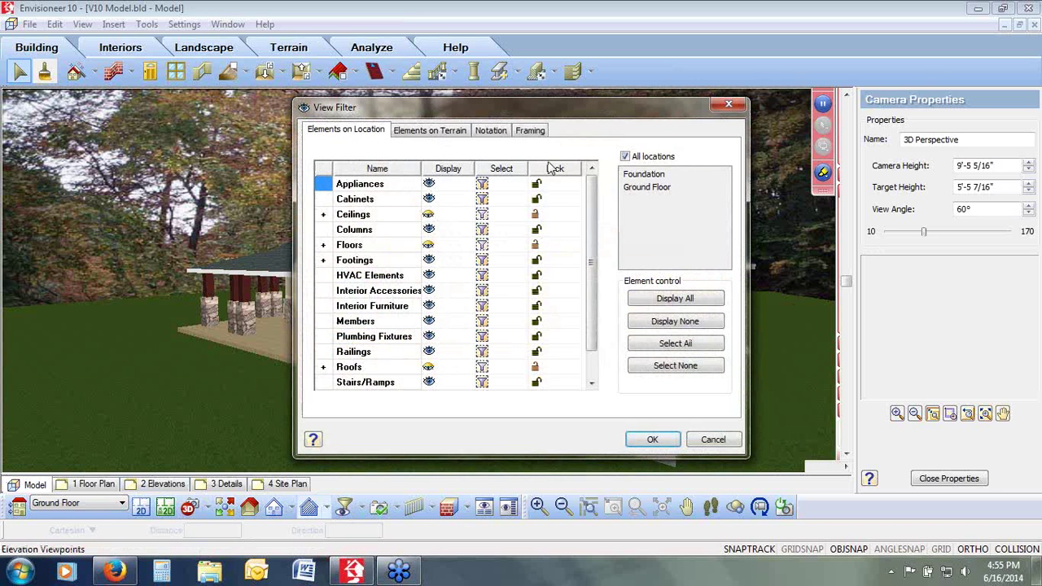
left_click(702, 321)
scroll(592, 259, "down", 1)
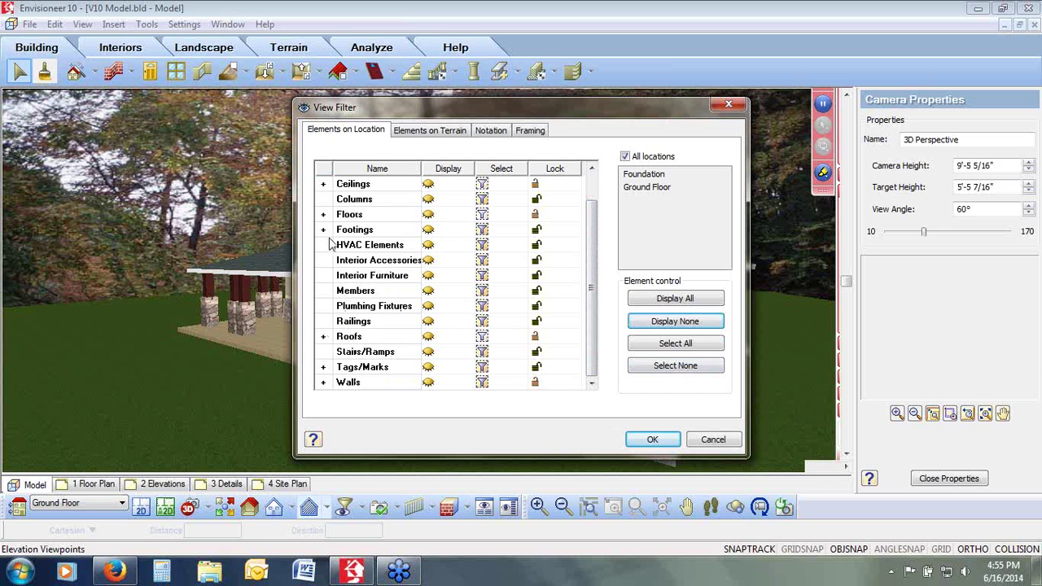
left_click(323, 214)
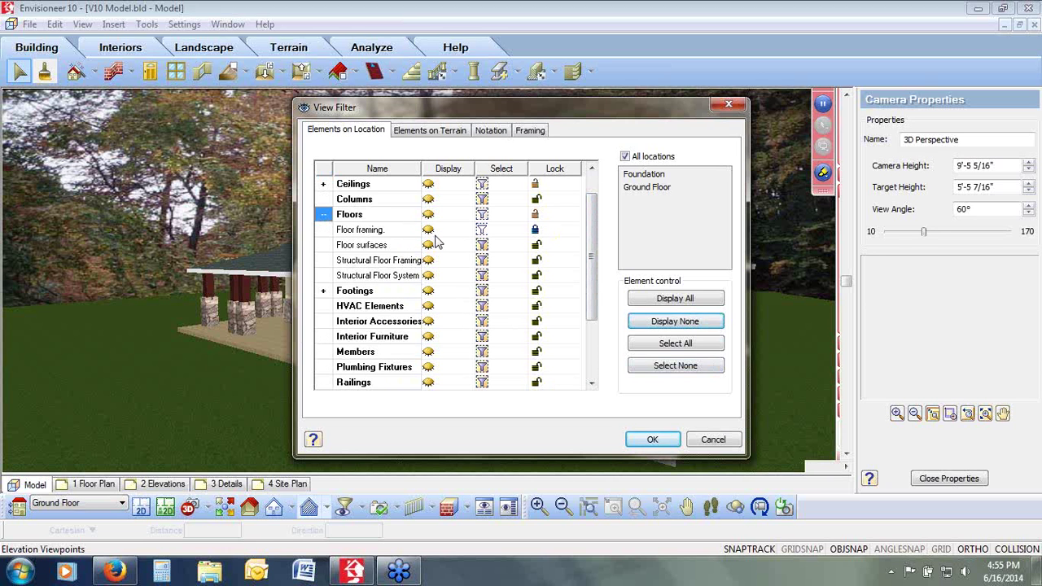
left_click(428, 260)
left_click(428, 276)
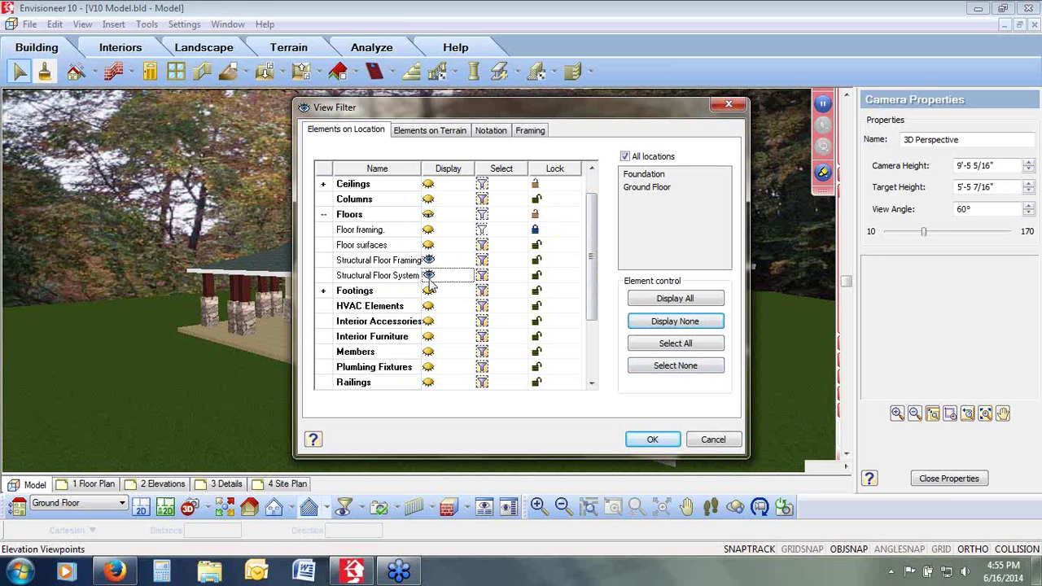
left_click(653, 440)
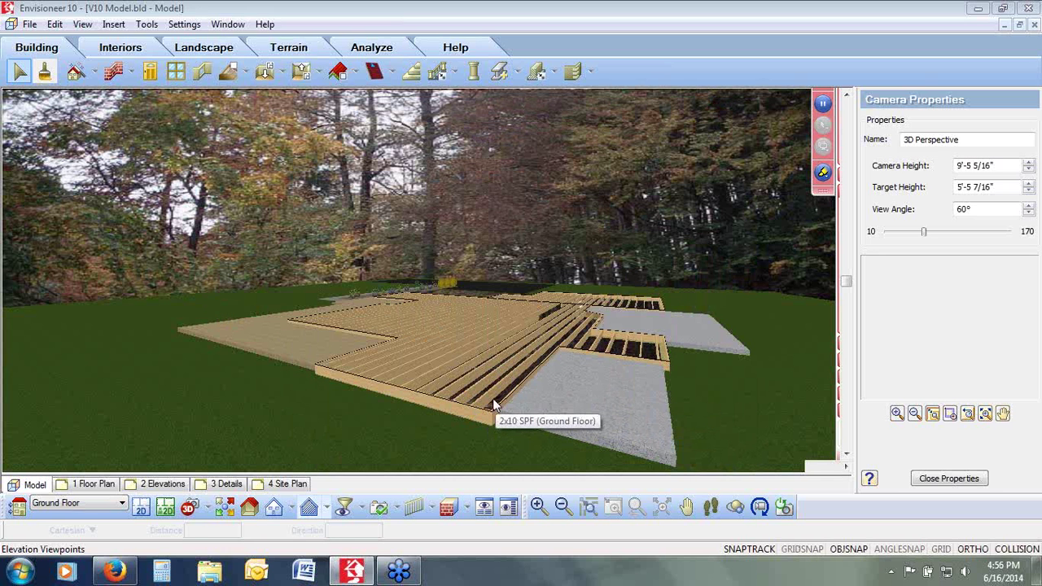
Check the properties of a 2x10 SPF floor joist without changing them, and open the structural floor catalog
double_click(493, 398)
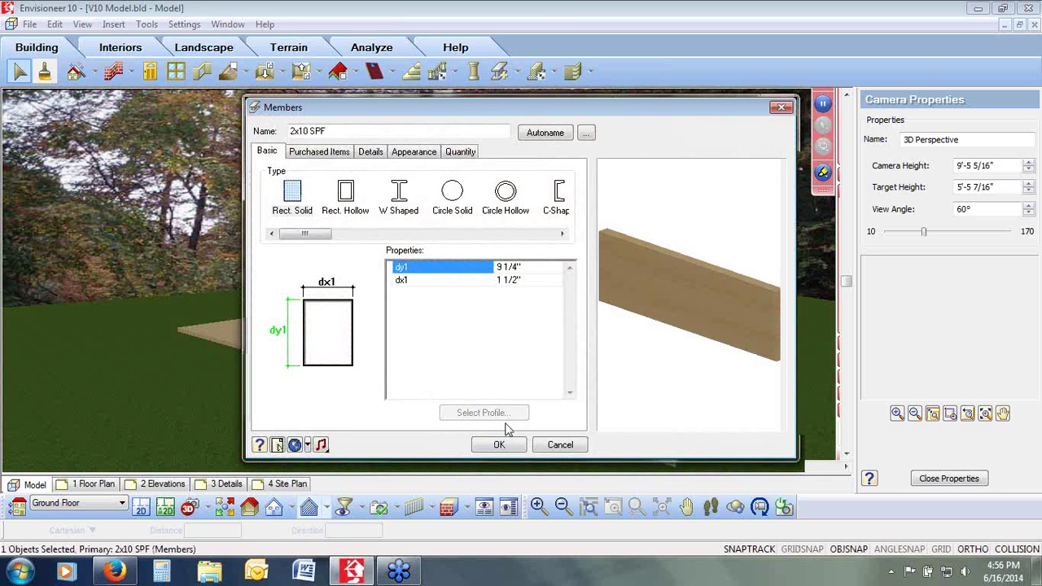
left_click(554, 447)
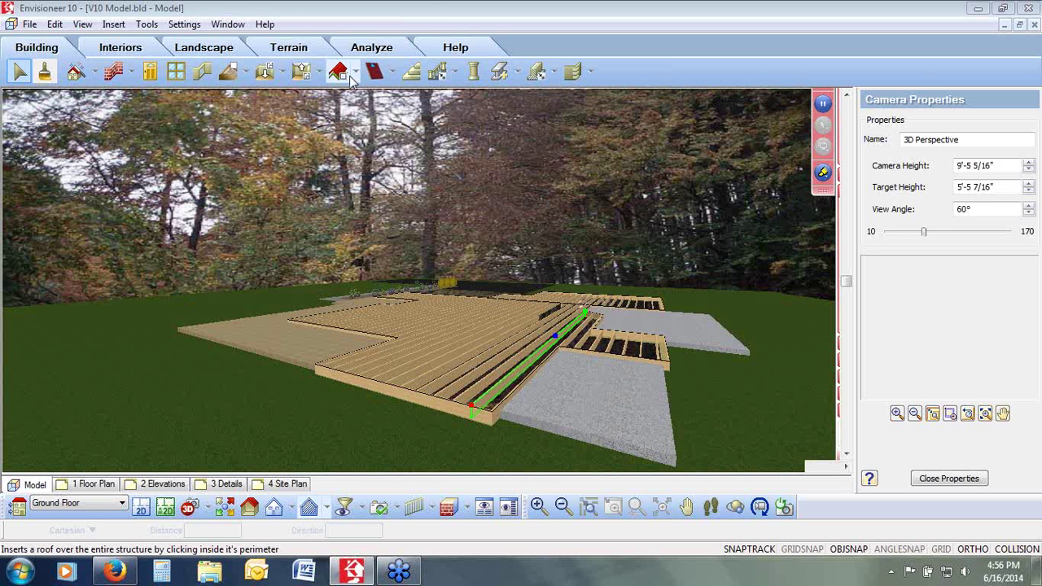
left_click(247, 73)
left_click(253, 88)
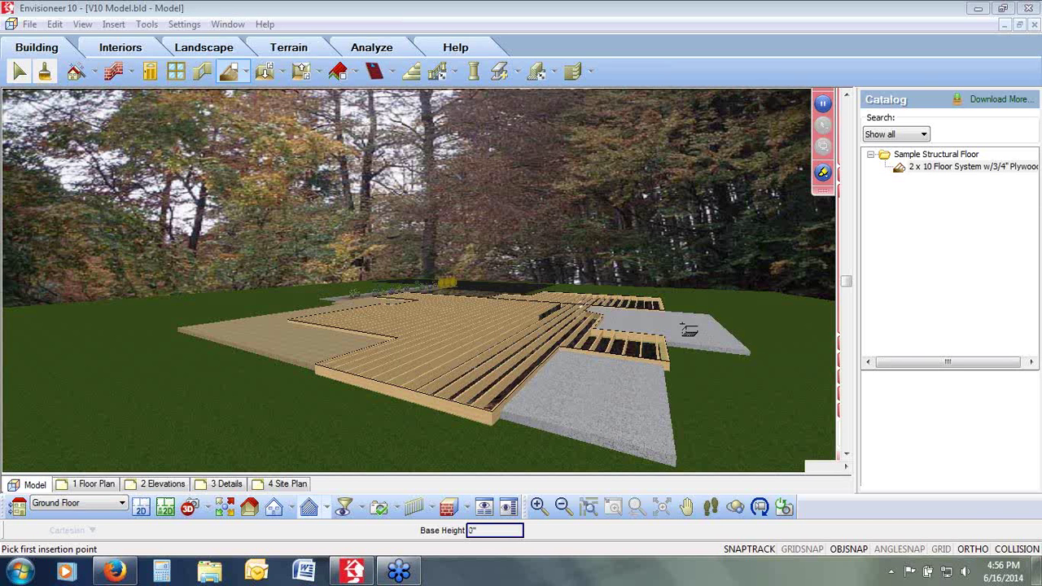
Go through the framing view options and restore the display of the complete house model
left_click(84, 25)
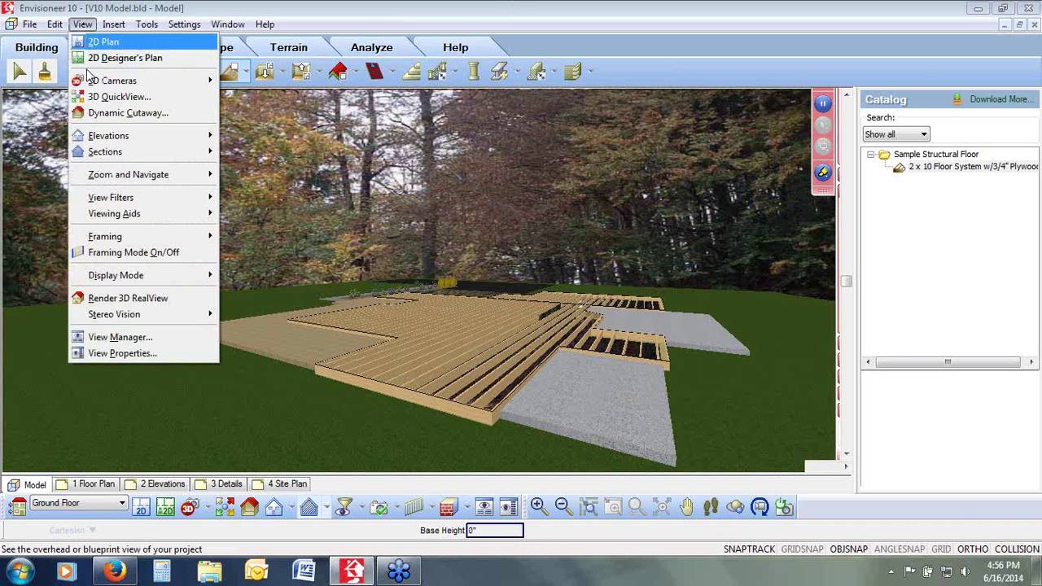
mouse_move(118, 237)
left_click(295, 253)
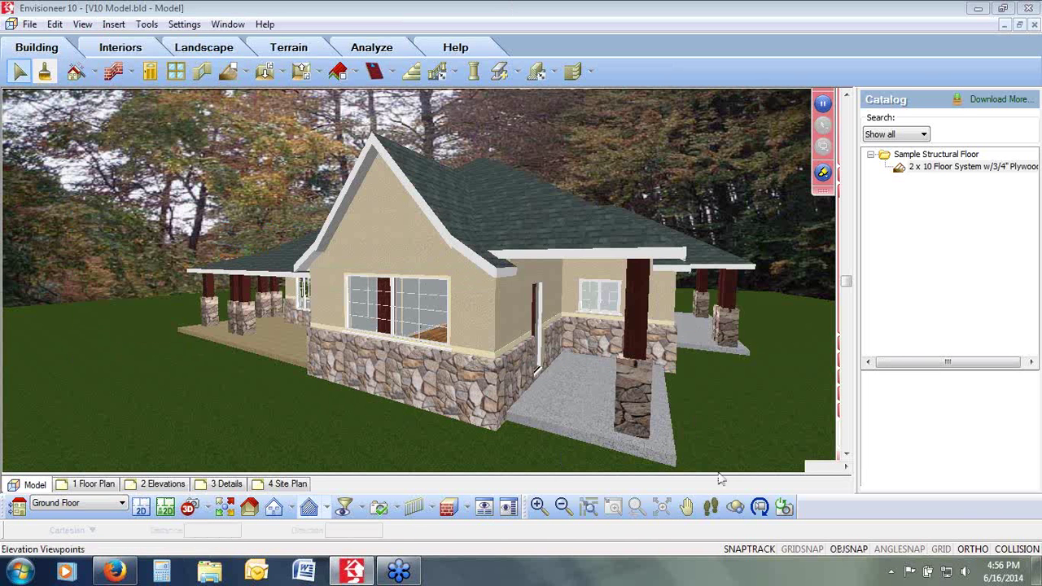
Try setting the 32" hinged exterior door's mark to Off in its quantity properties, and cancel the change
double_click(536, 326)
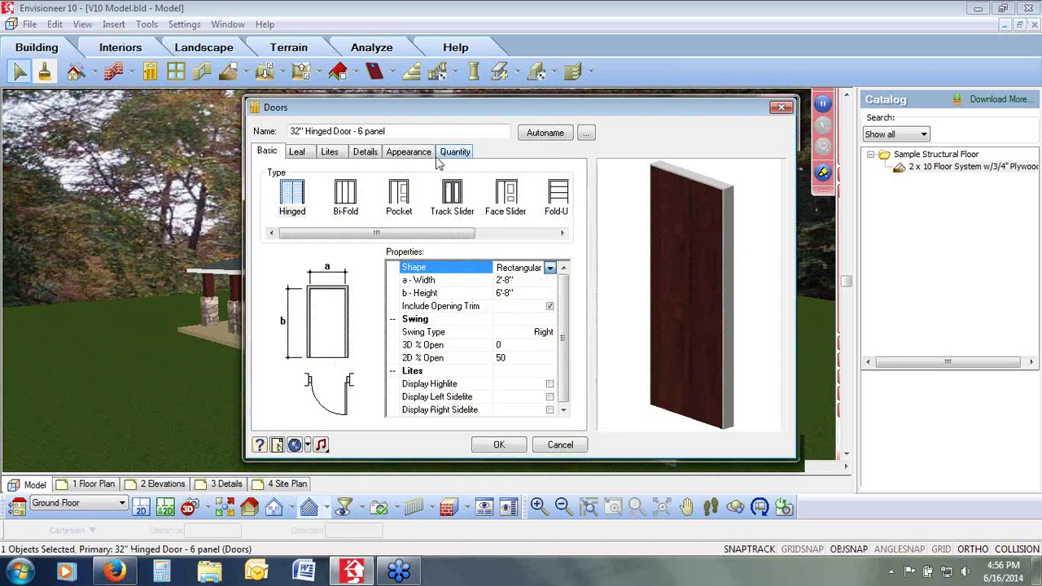
left_click(454, 151)
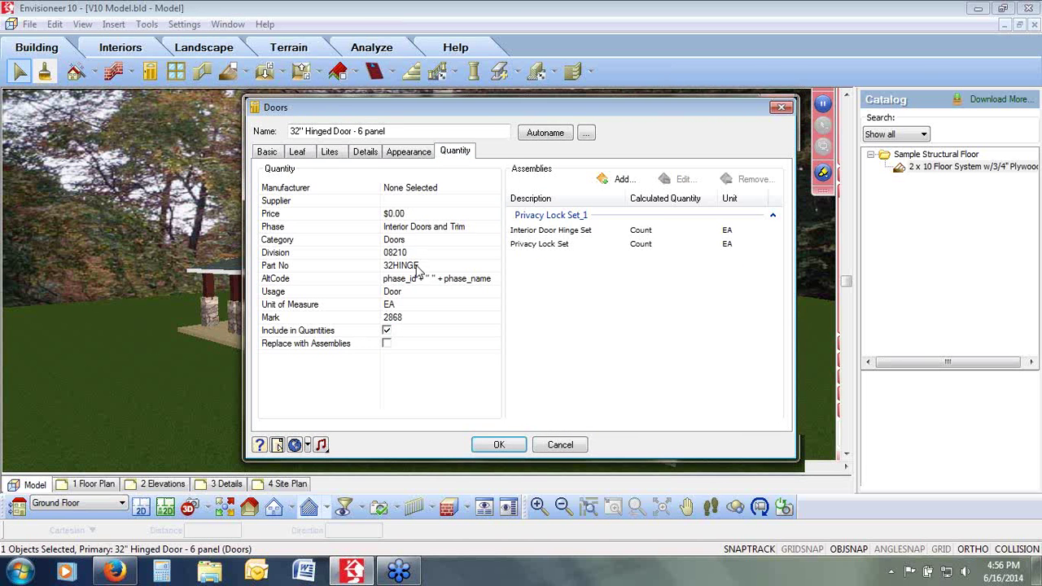
left_click(424, 318)
left_click(495, 317)
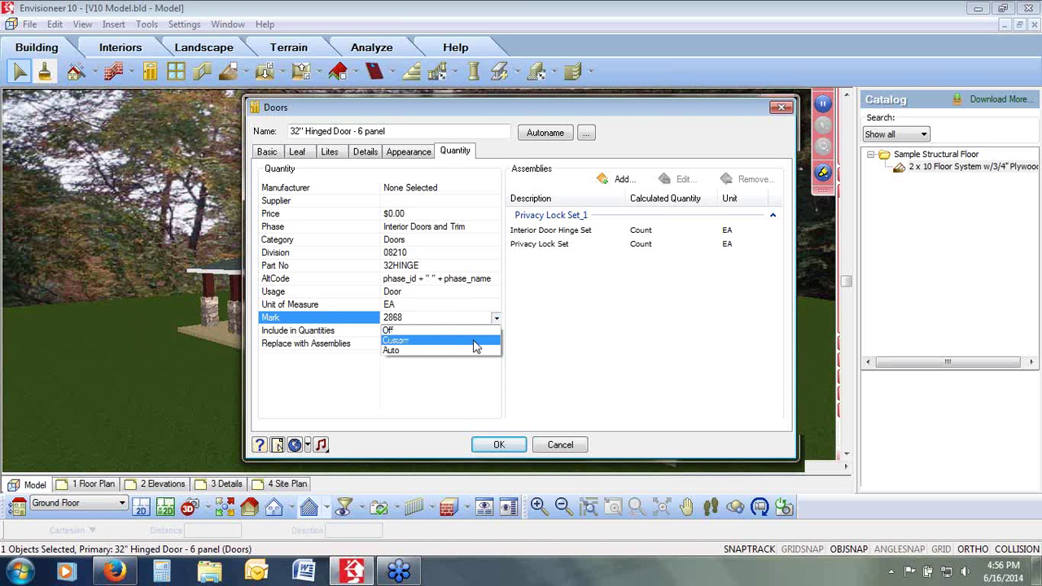
left_click(472, 330)
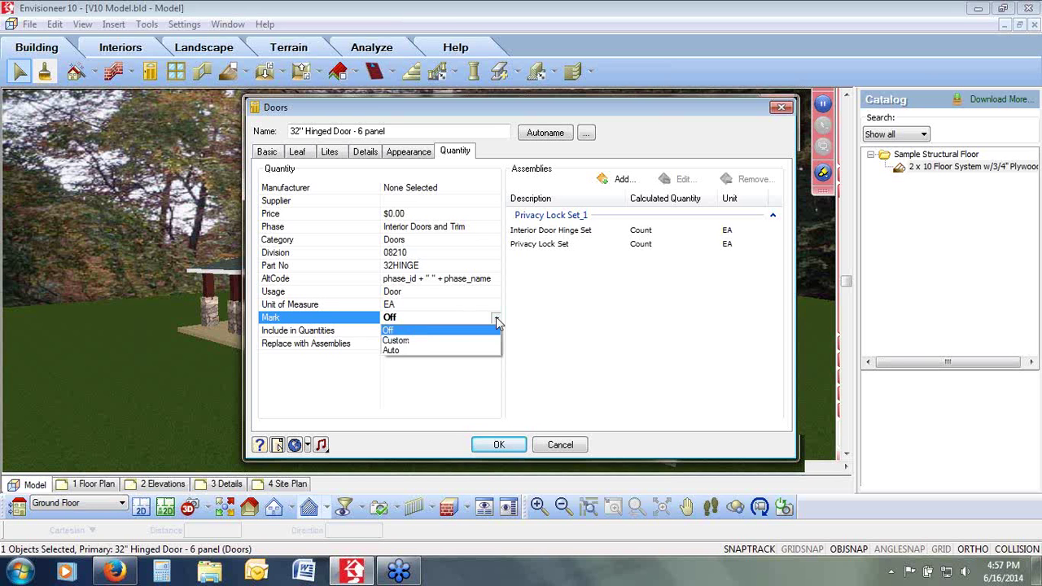
left_click(498, 323)
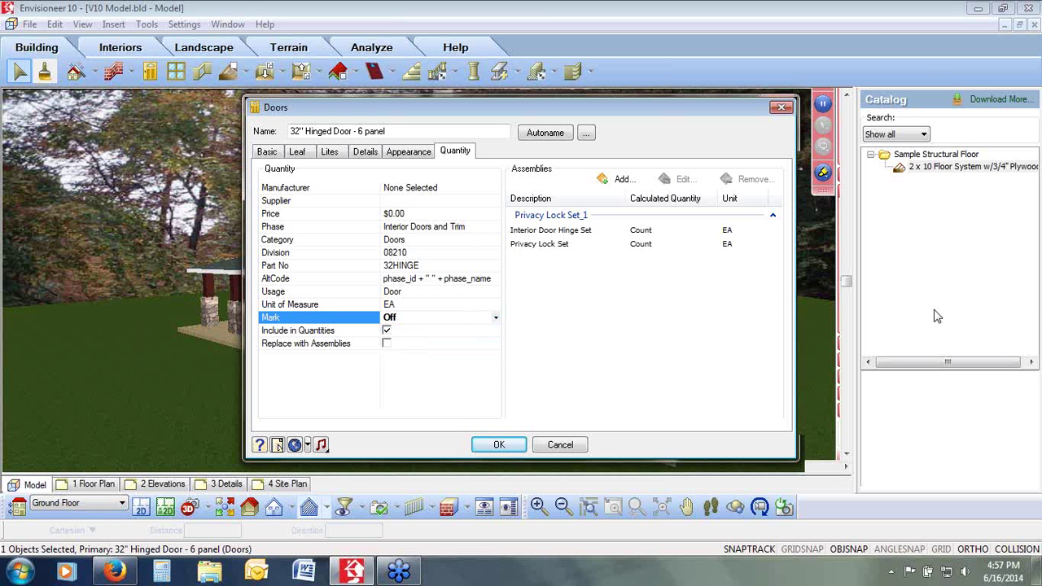
left_click(1032, 316)
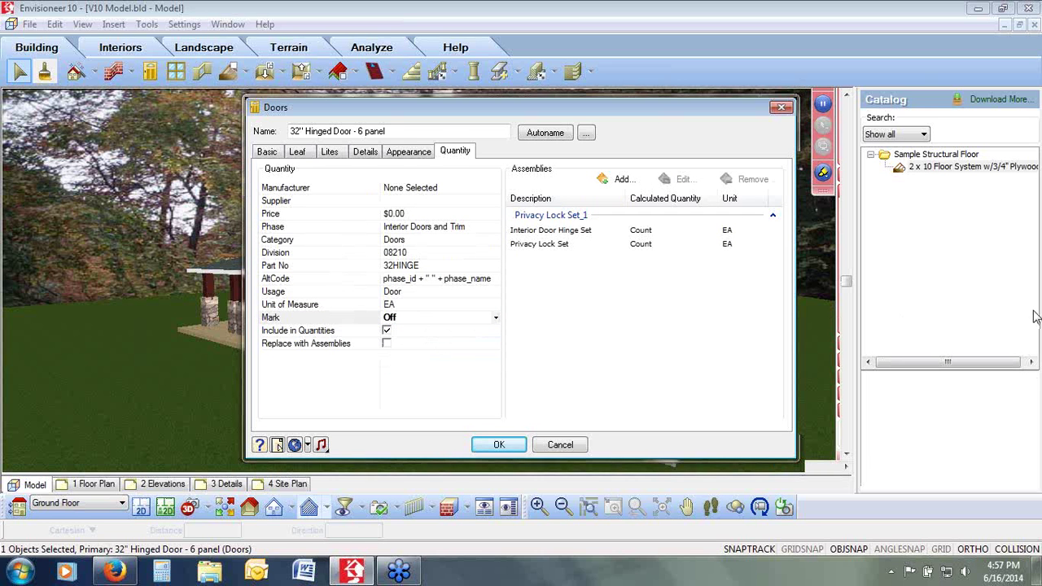
left_click(560, 444)
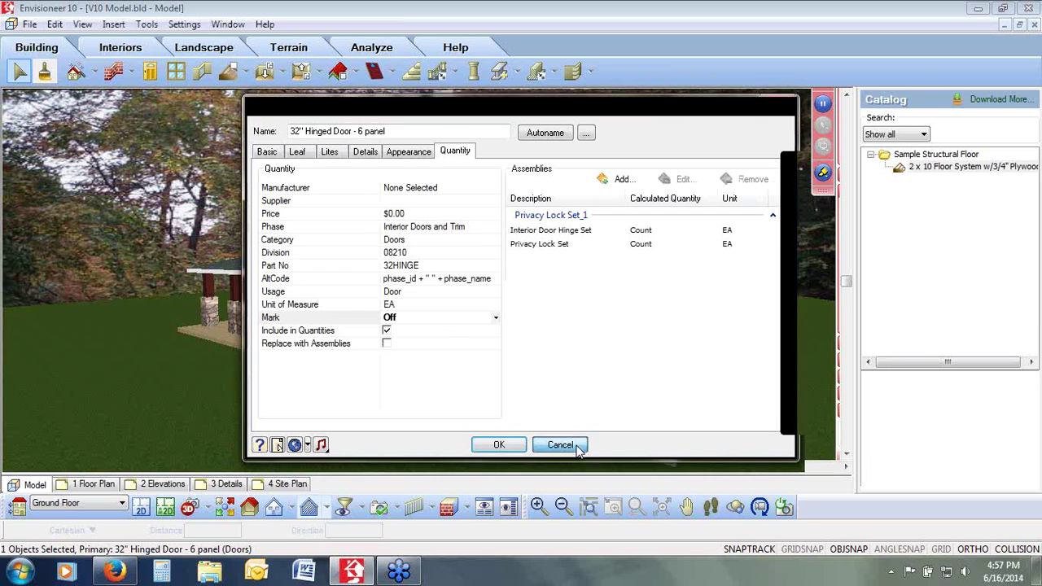
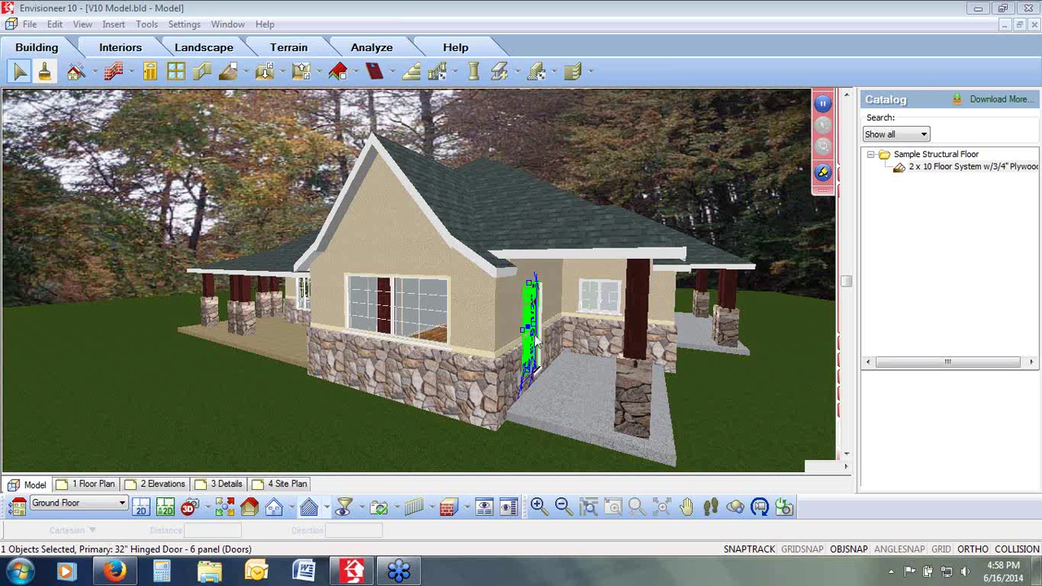
Review the 2 x 6 Stucco wall's basic properties without changing them, and look through the wall's editing commands
double_click(505, 334)
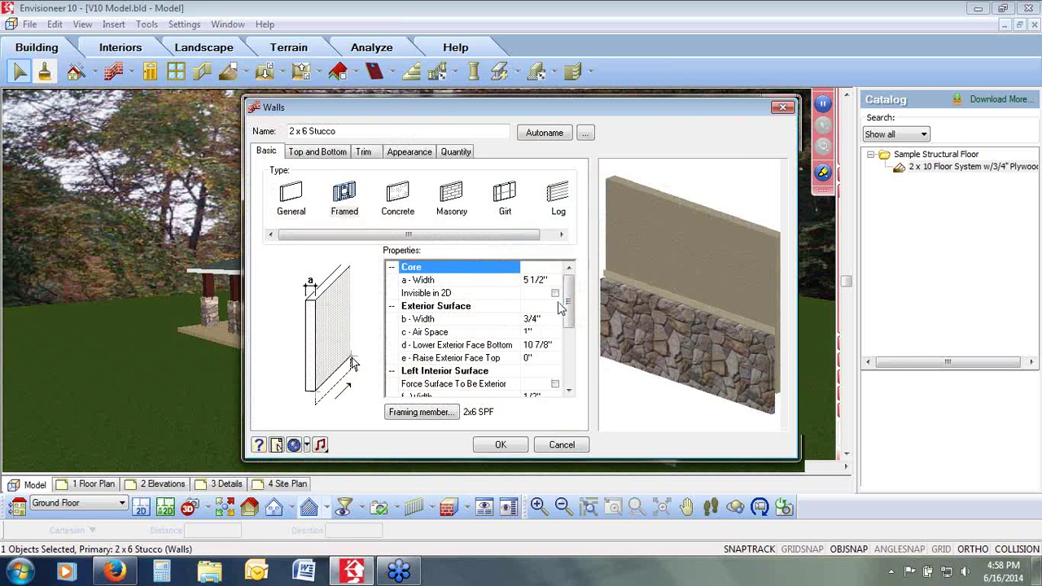
mouse_move(568, 299)
left_mouse_down()
mouse_move(569, 363)
mouse_move(571, 294)
left_mouse_up()
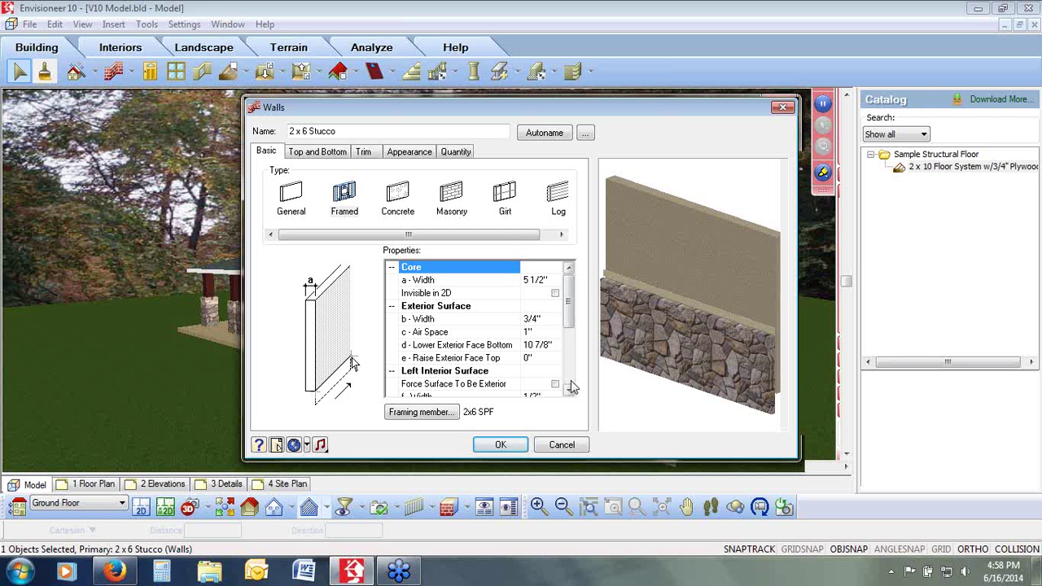
left_click(560, 444)
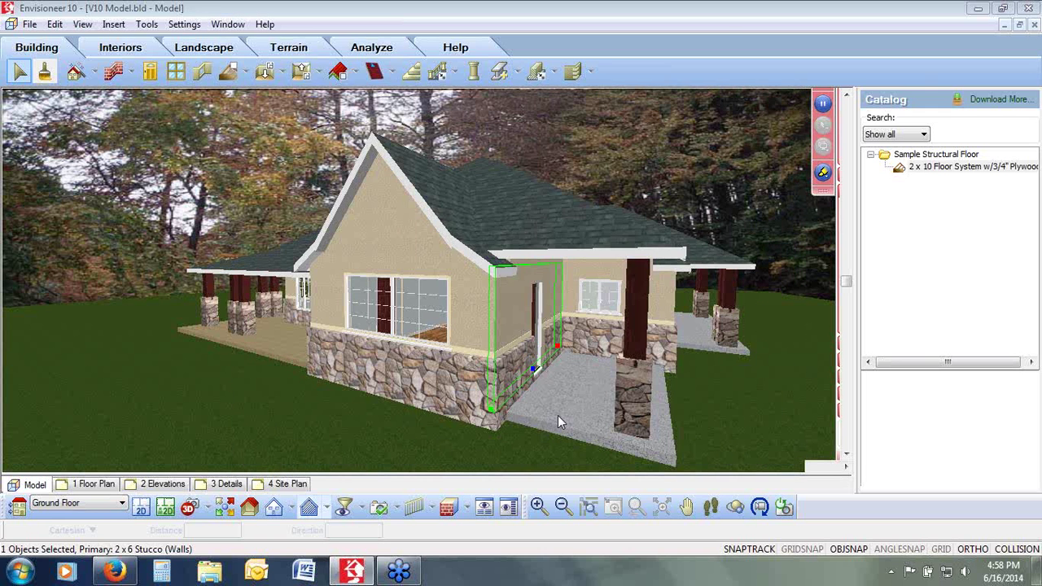
right_click(513, 320)
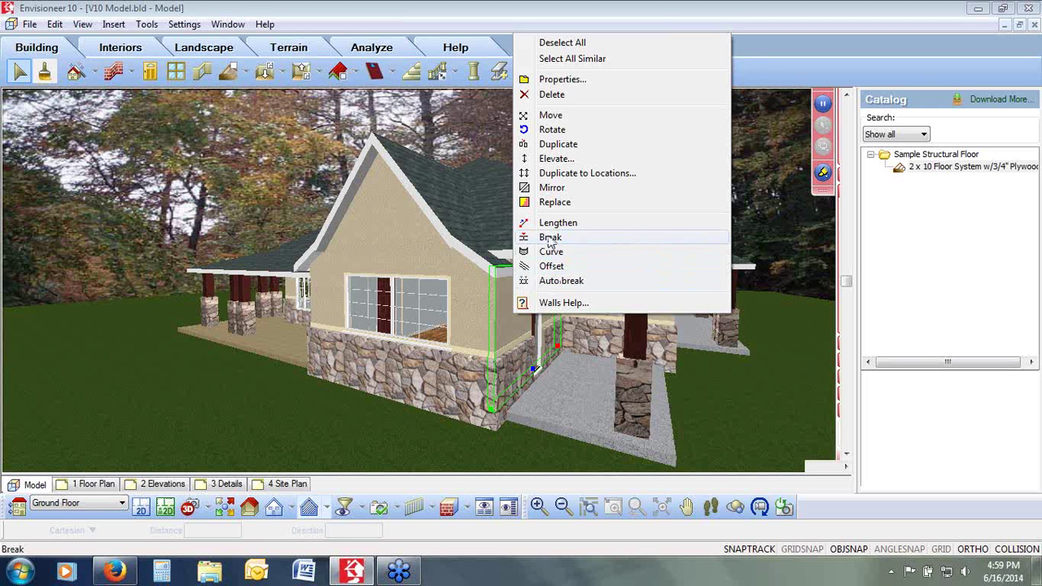
left_click(1032, 316)
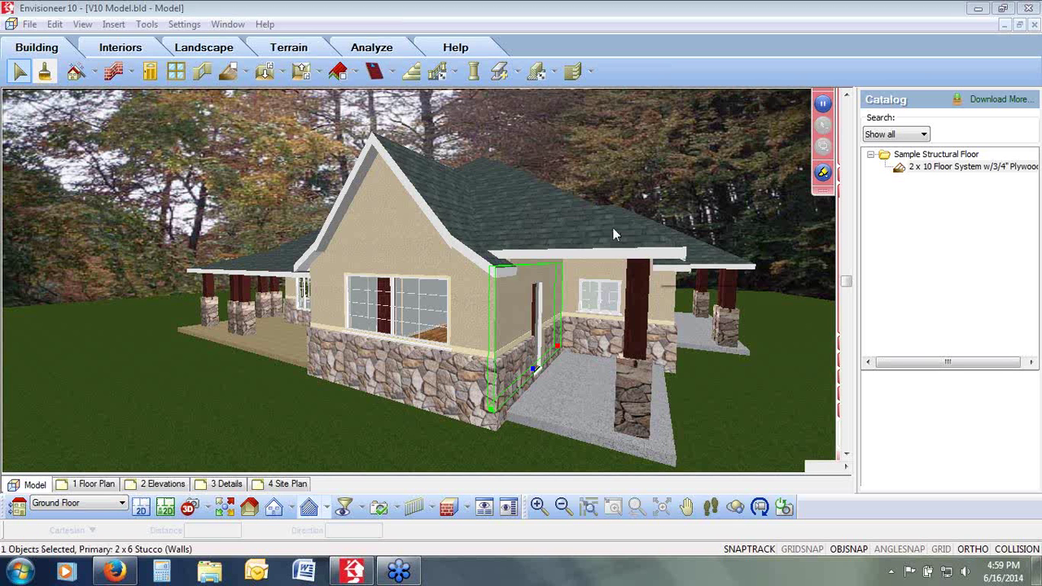
Examine the gable end and the adjoining roof surfaces from the covered porch side of the house
left_click(735, 507)
left_click_drag(530, 379, 652, 397)
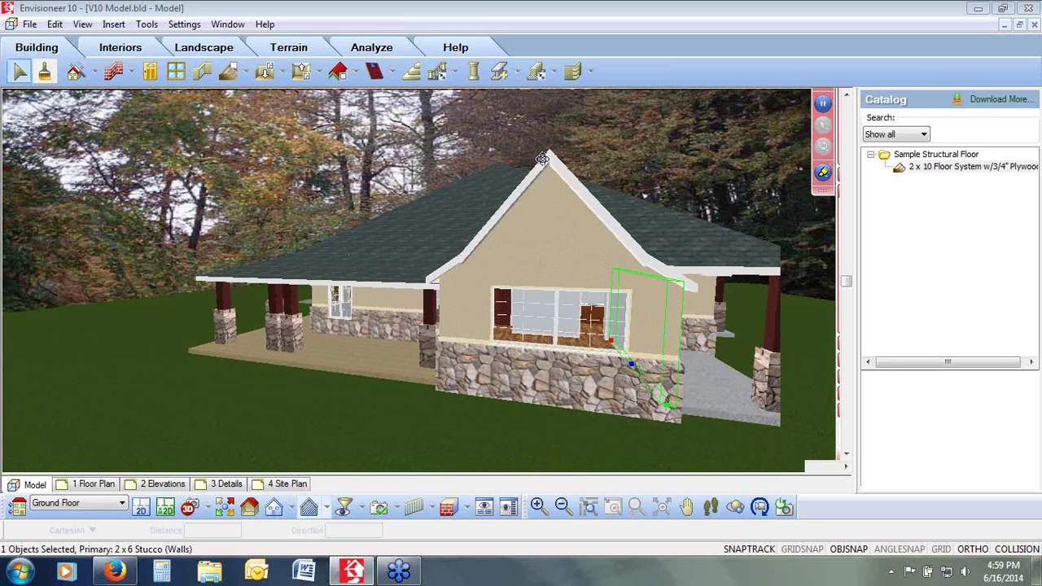
right_click(460, 259)
left_click(482, 260)
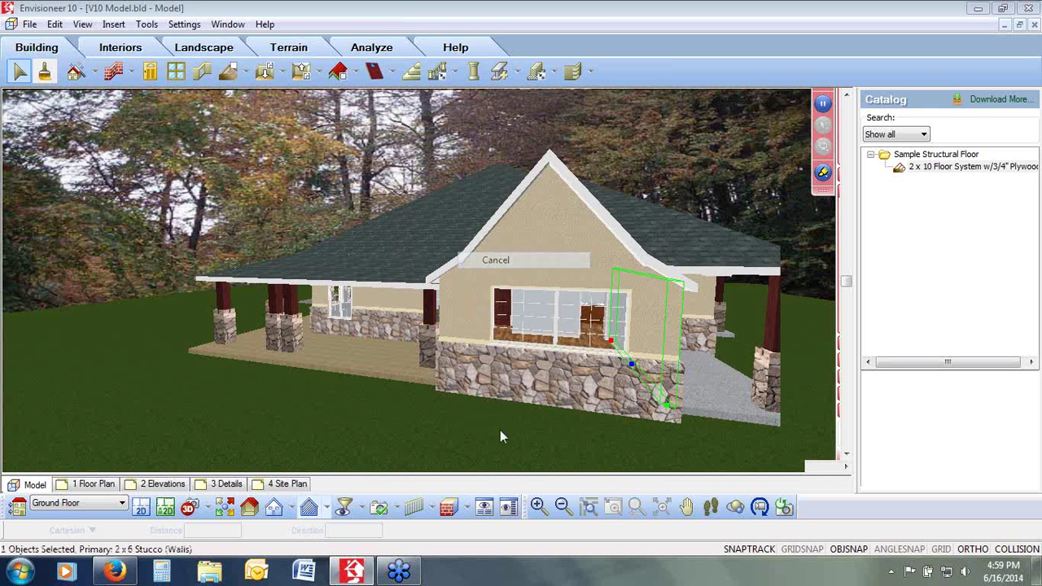
left_click(735, 513)
left_click_drag(466, 380, 544, 303)
right_click(542, 296)
left_click(561, 298)
left_click(540, 317)
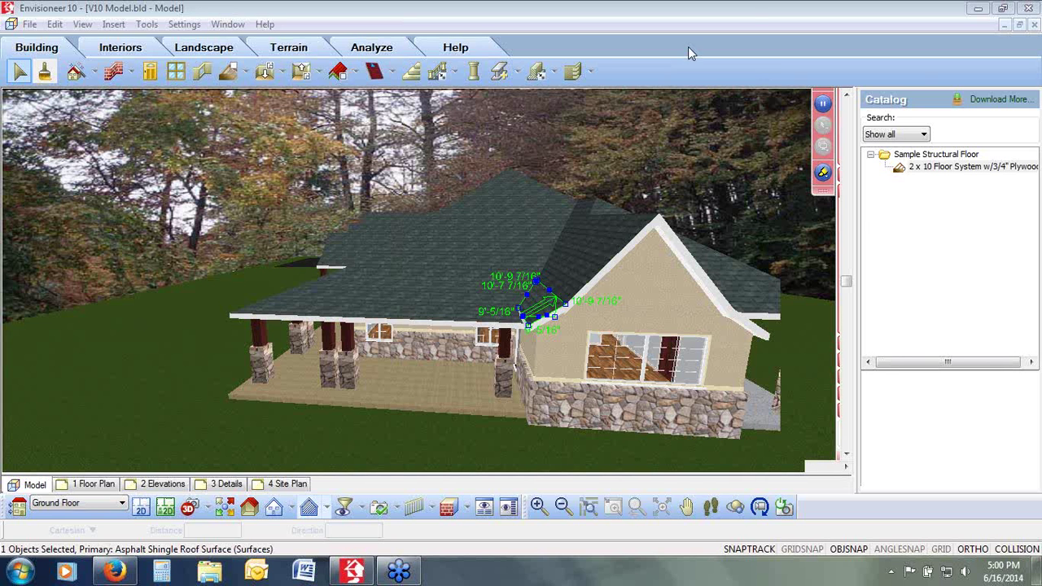
Add the Drywall only assembly to the quantity assemblies of the gable-end 2 x 6 Stucco wall
double_click(556, 361)
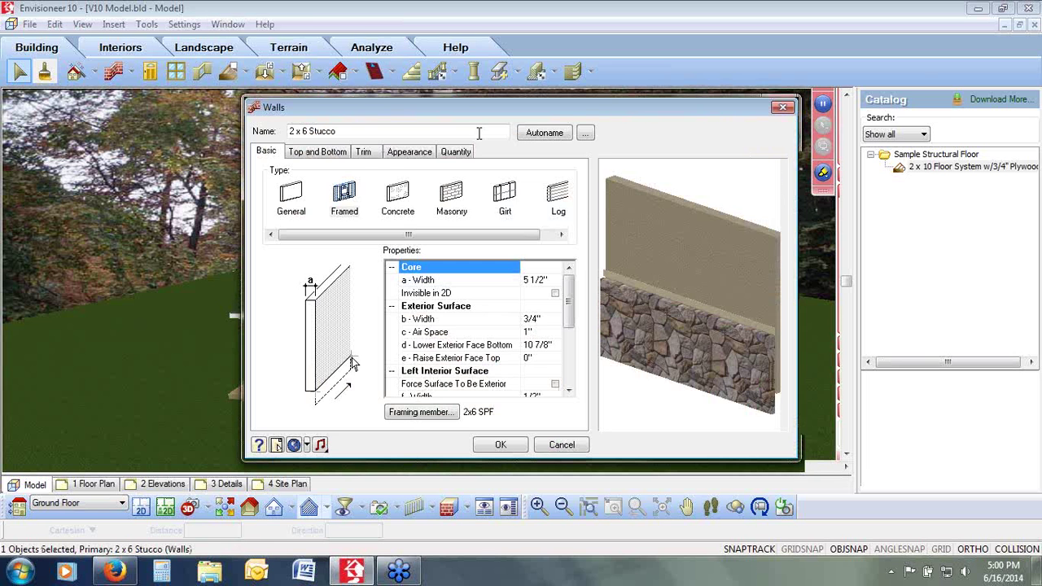
left_click(455, 152)
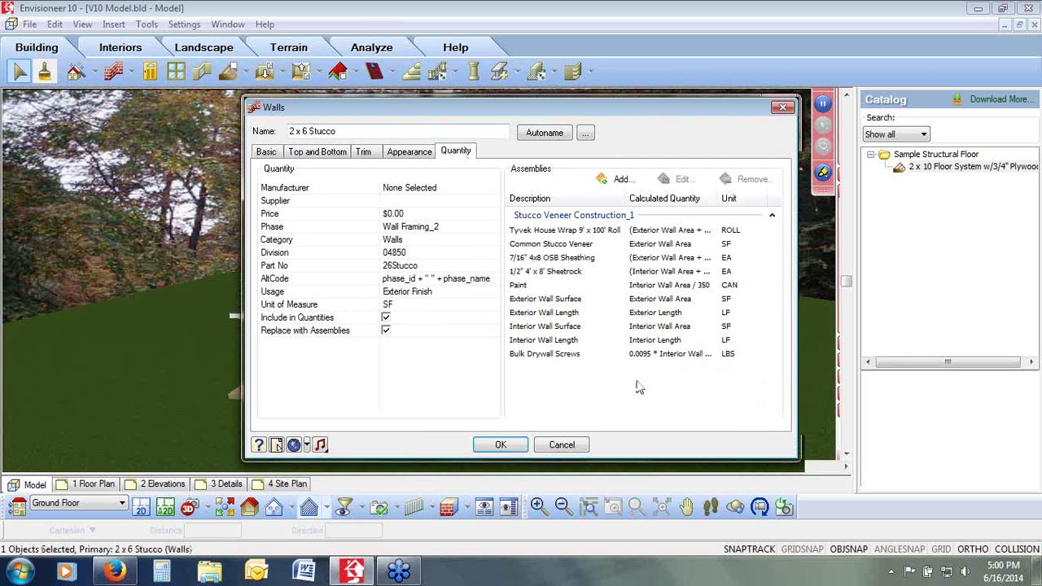
left_click(619, 179)
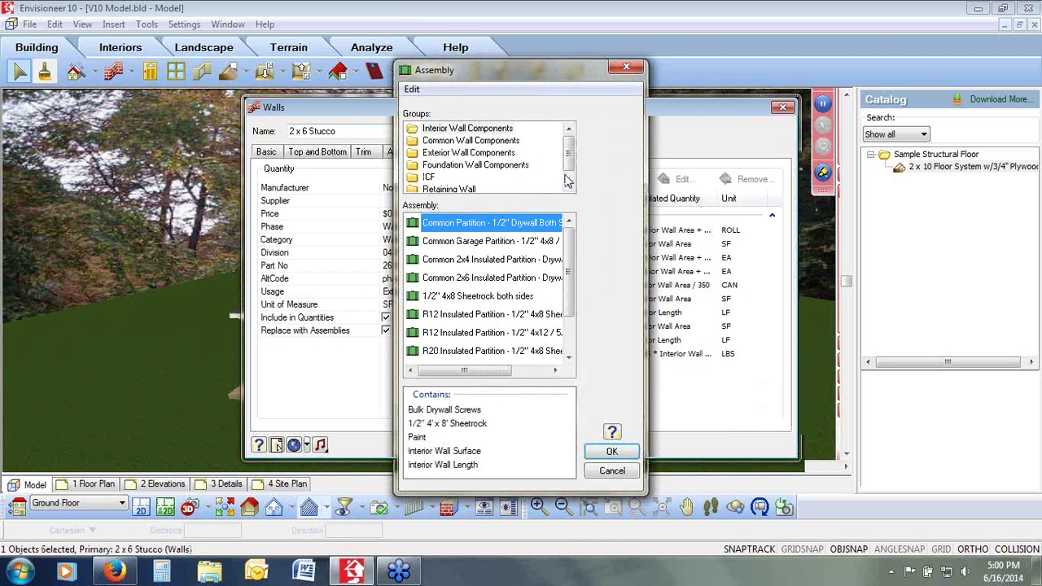
scroll(568, 357, "down", 1)
left_click(444, 351)
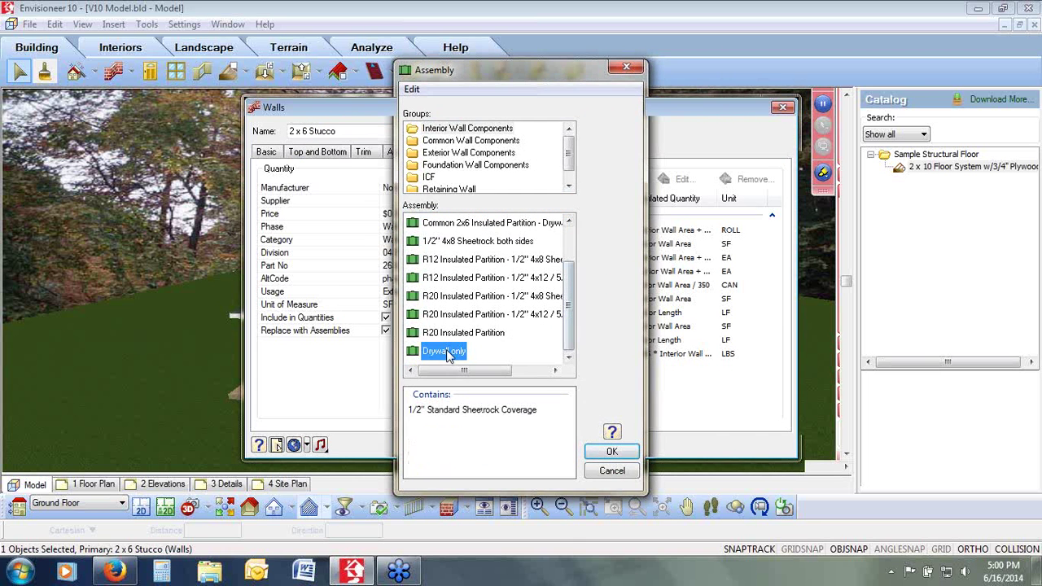
left_click(611, 451)
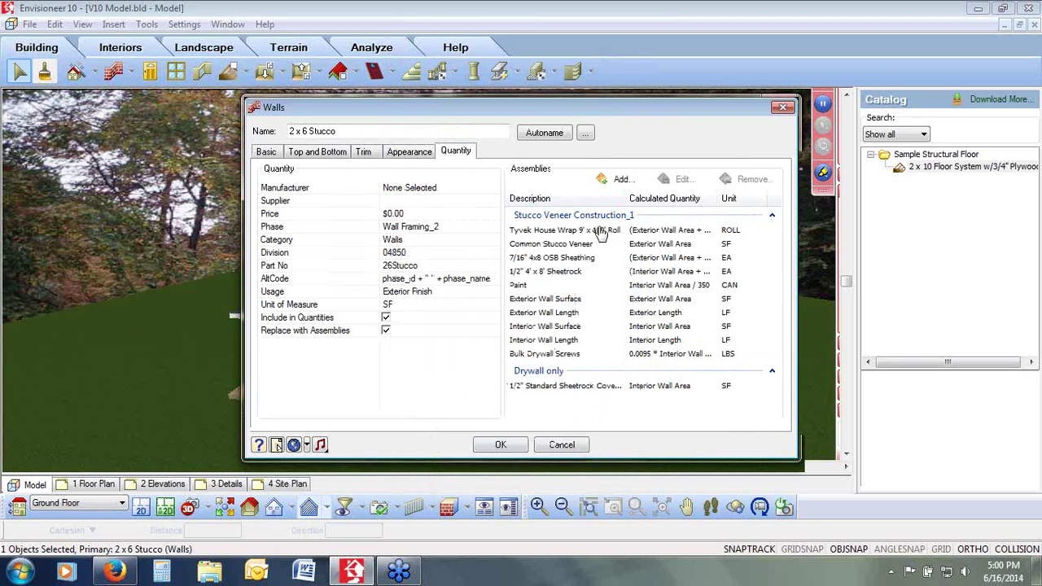
Remove the Drywall only assembly from the stucco wall and close its properties without saving
left_click(544, 386)
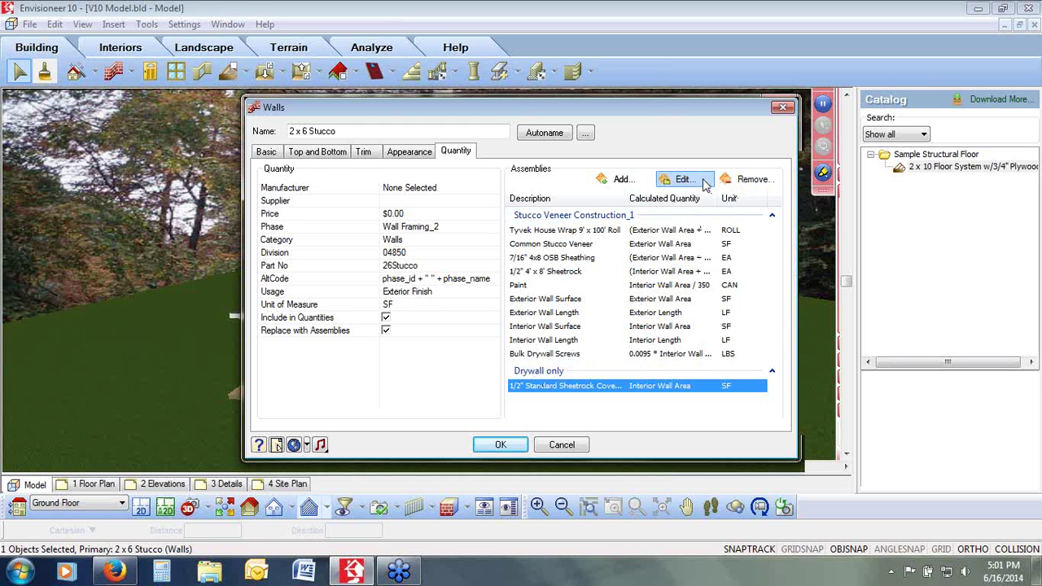
left_click(563, 230)
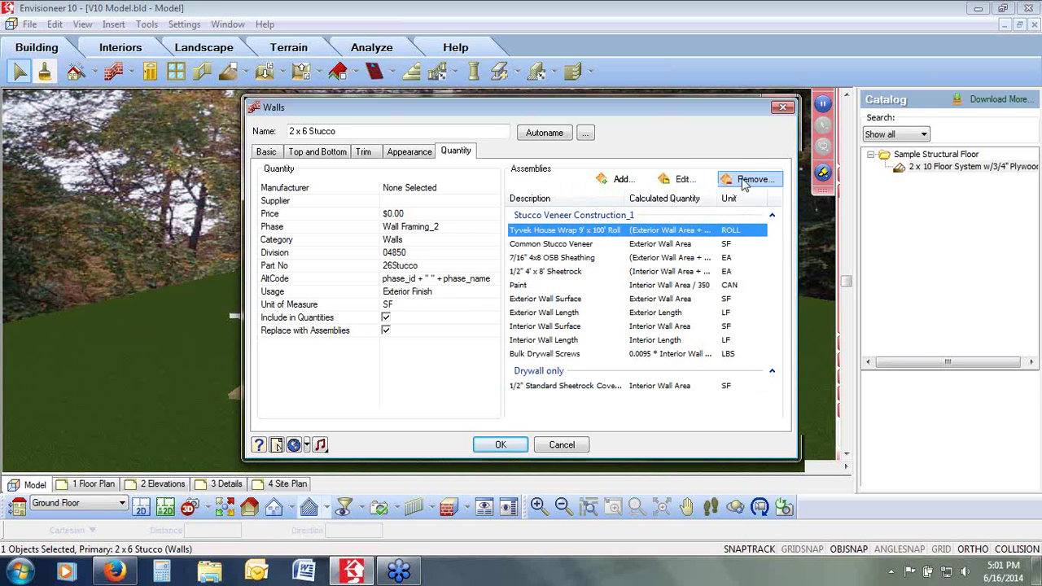
left_click(555, 377)
left_click(751, 180)
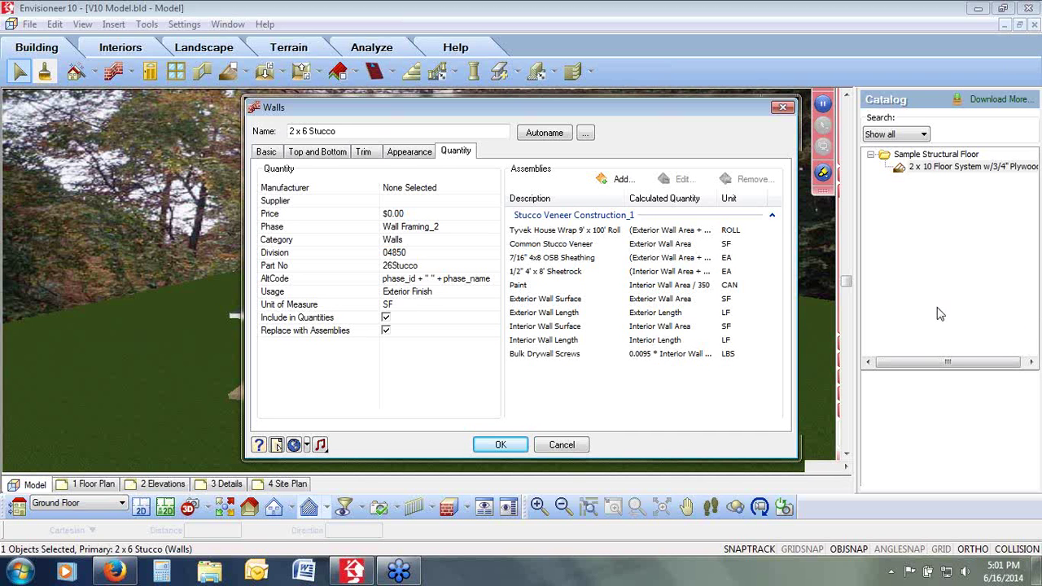
left_click(980, 328)
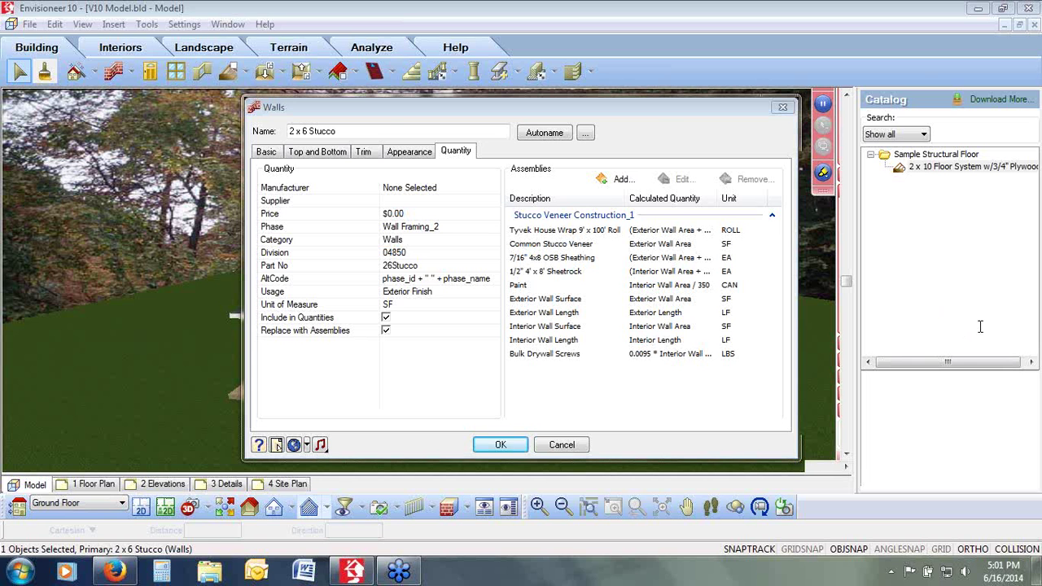
left_click(562, 445)
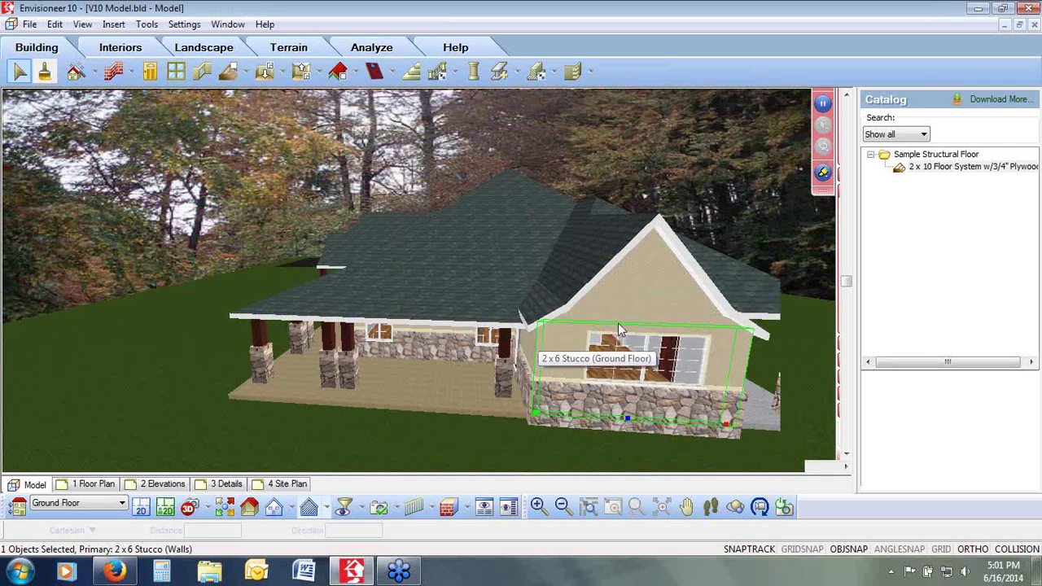
left_click(578, 258)
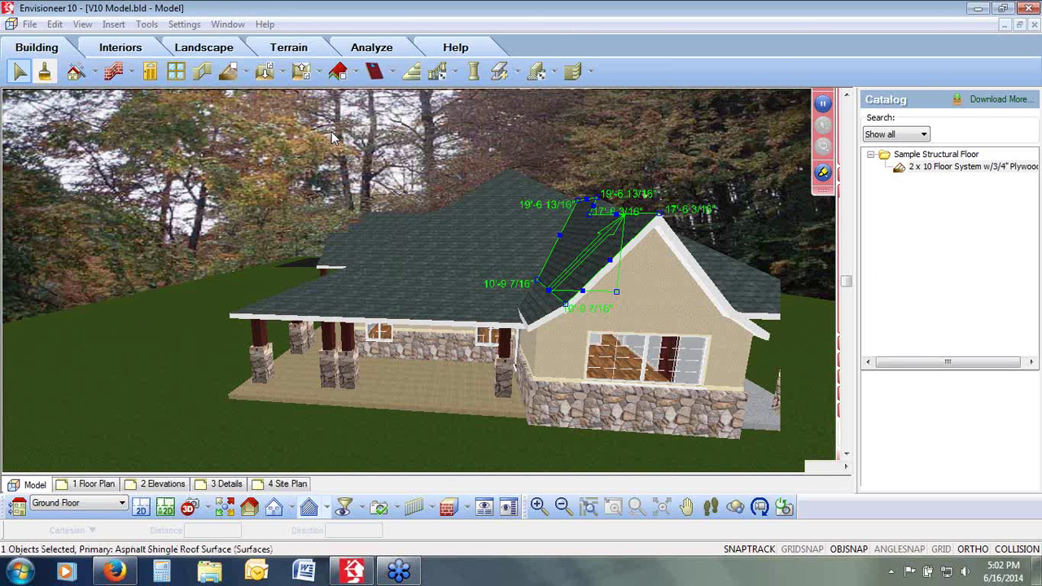
Switch to Firefox and look through the reference videos and tutorials on Cadsoft's support site
left_click(114, 572)
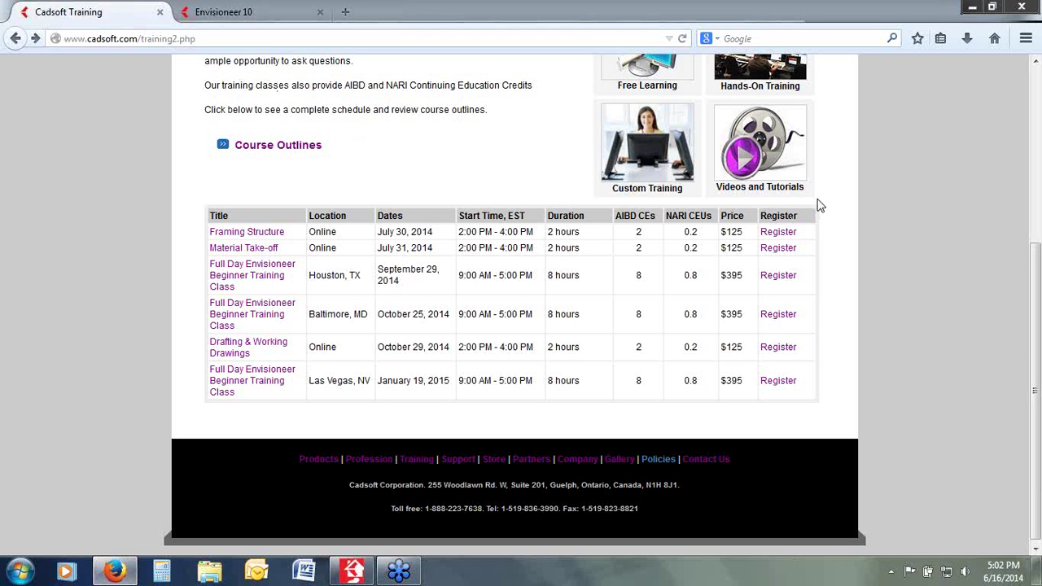
scroll(1007, 377, "up", 6)
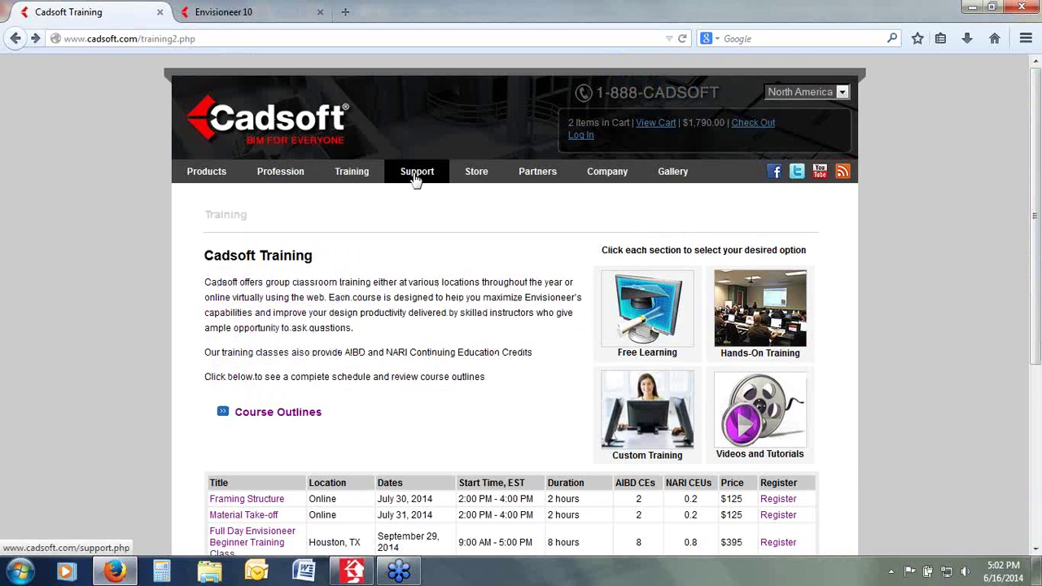
left_click(784, 404)
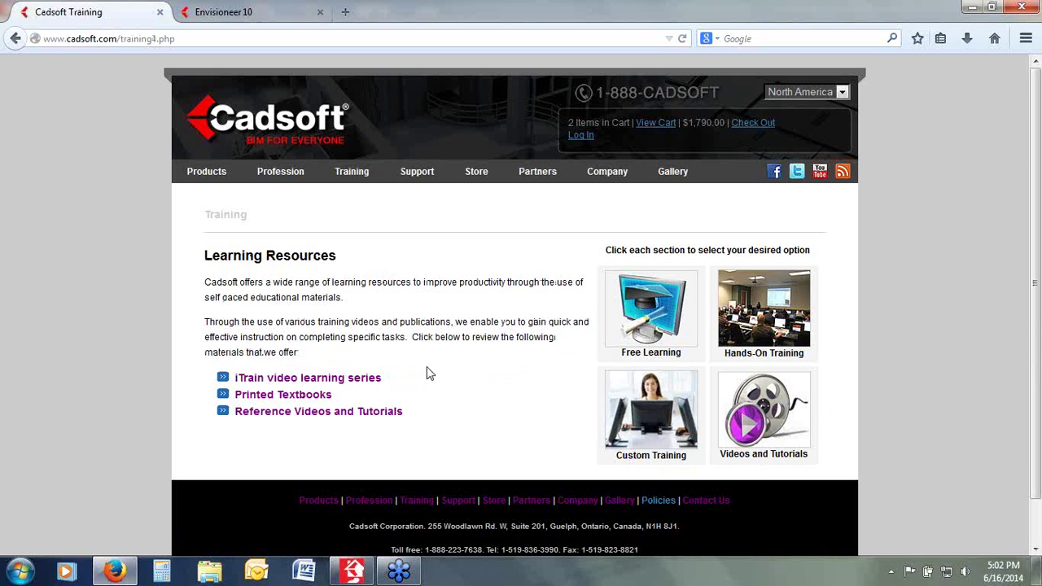
left_click(415, 174)
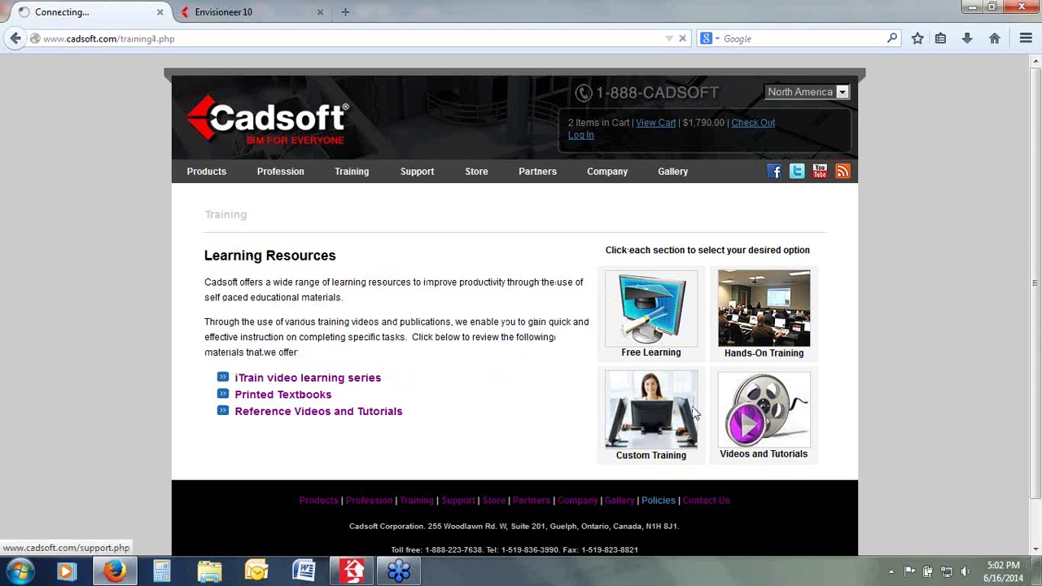
left_click(779, 420)
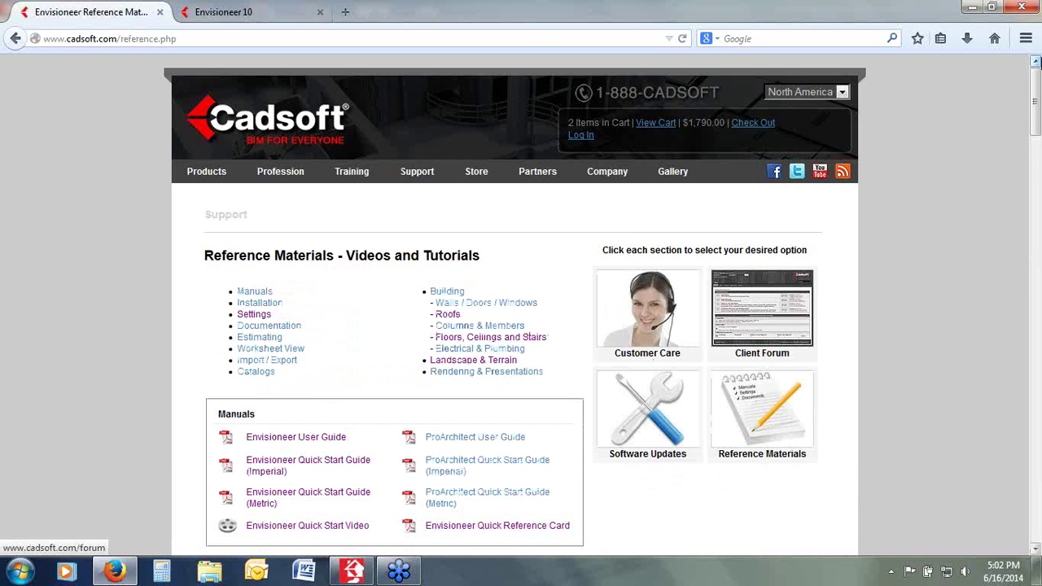
left_click_drag(1035, 89, 1035, 406)
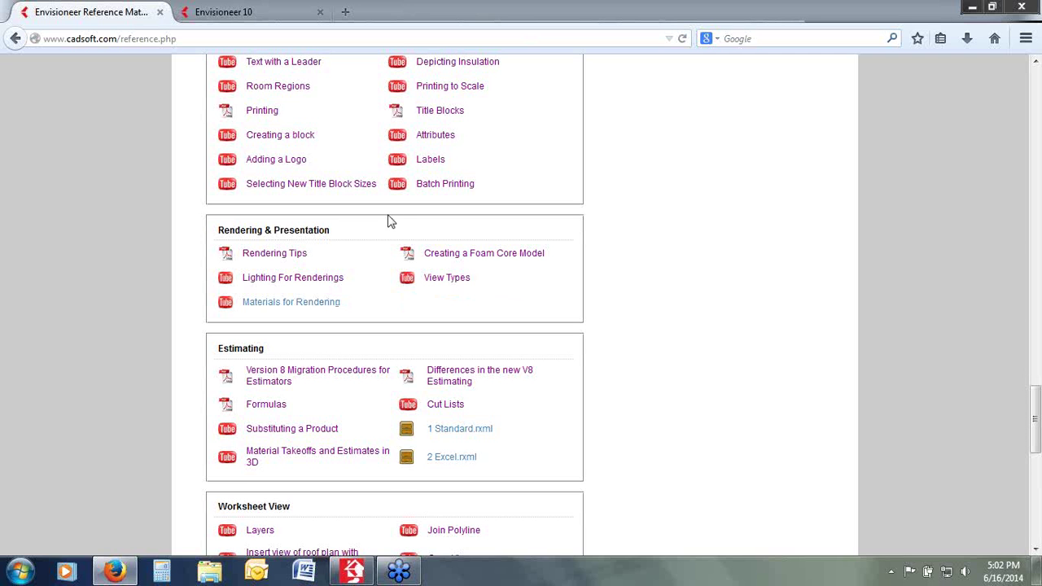
Switch back to Envisioneer and open the Roof Edge Type Editor for the house roof
left_click(351, 570)
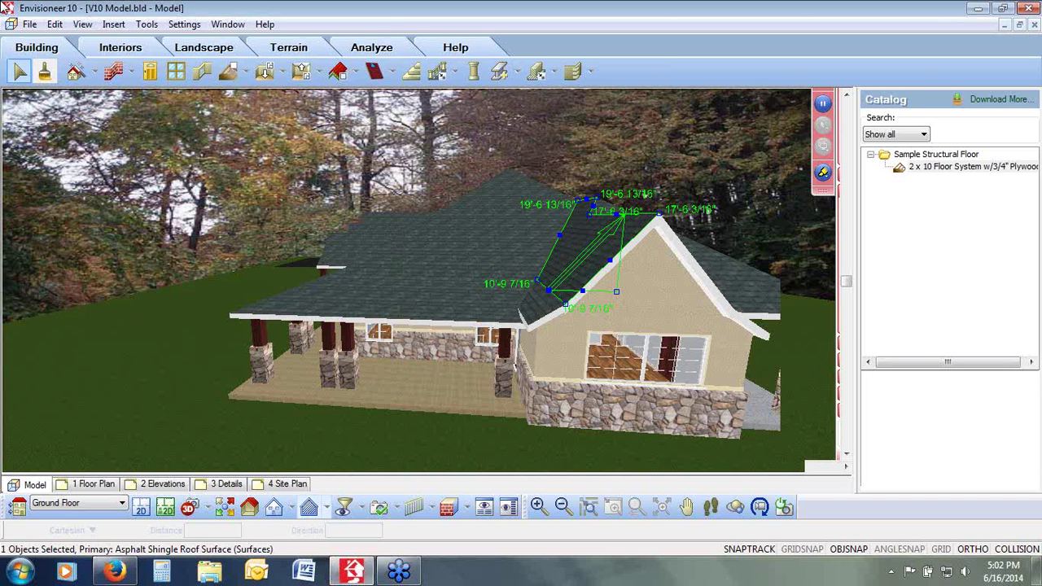
left_click(375, 70)
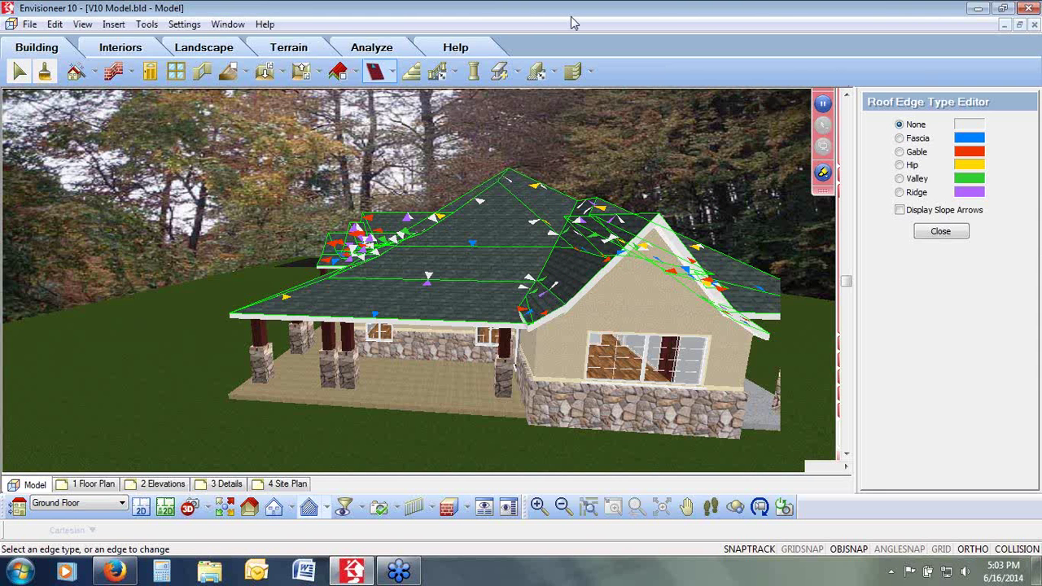
key("Escape")
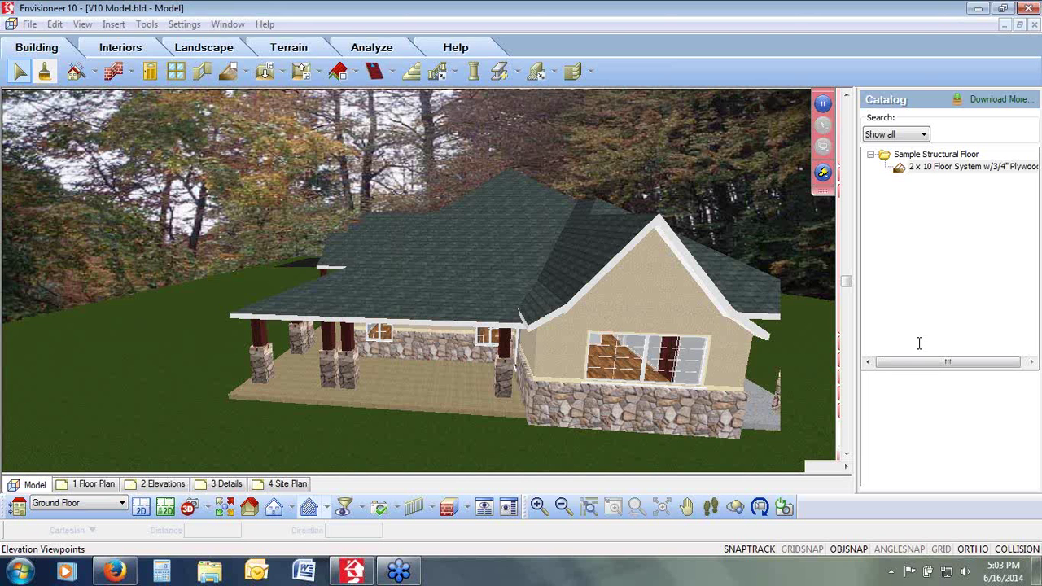
left_click(388, 74)
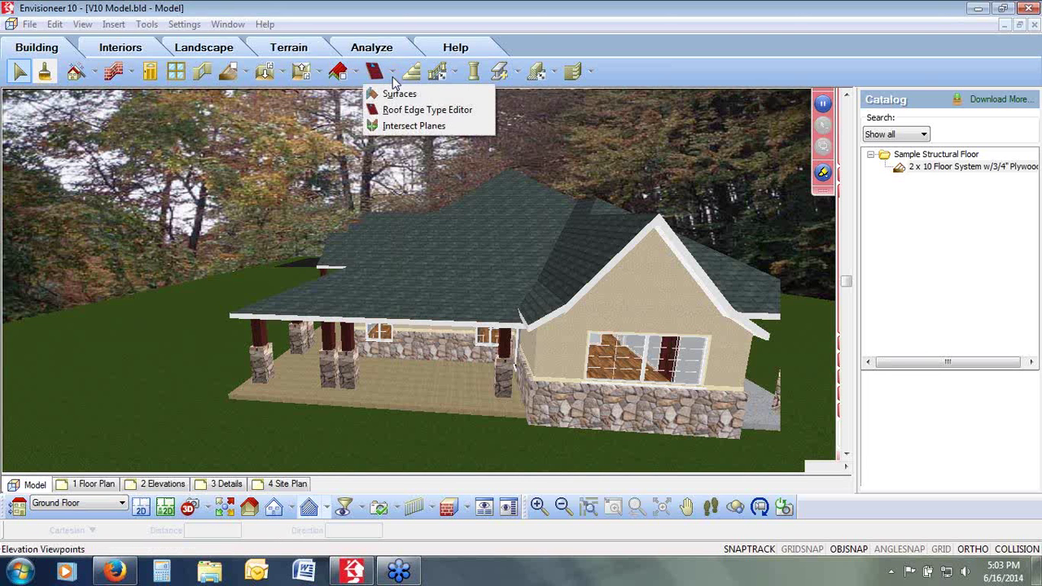
left_click(400, 112)
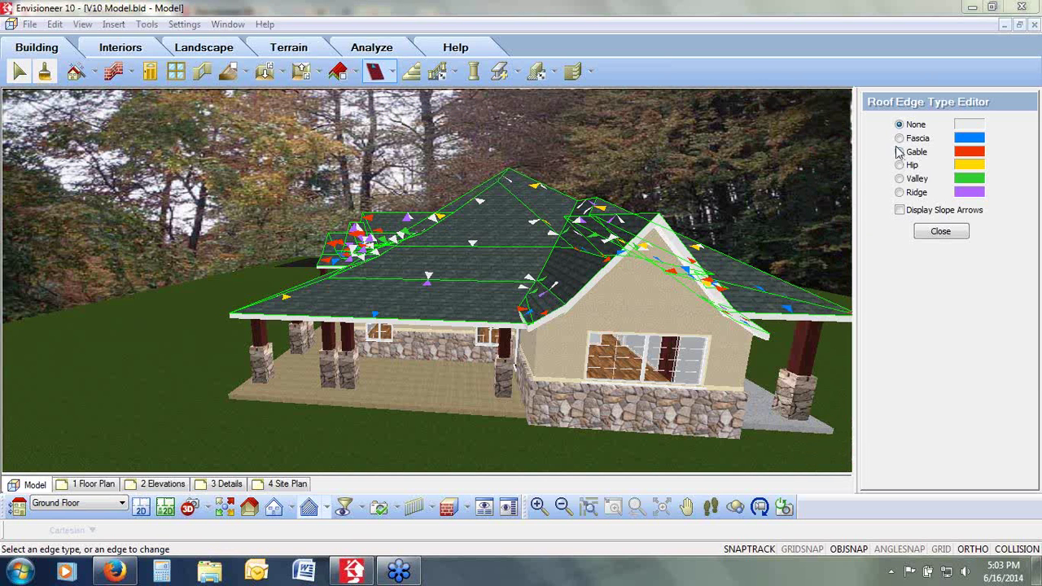
Try Ridge on the horizontal edge across the main roof, and set that edge's type to Fascia
left_click(899, 192)
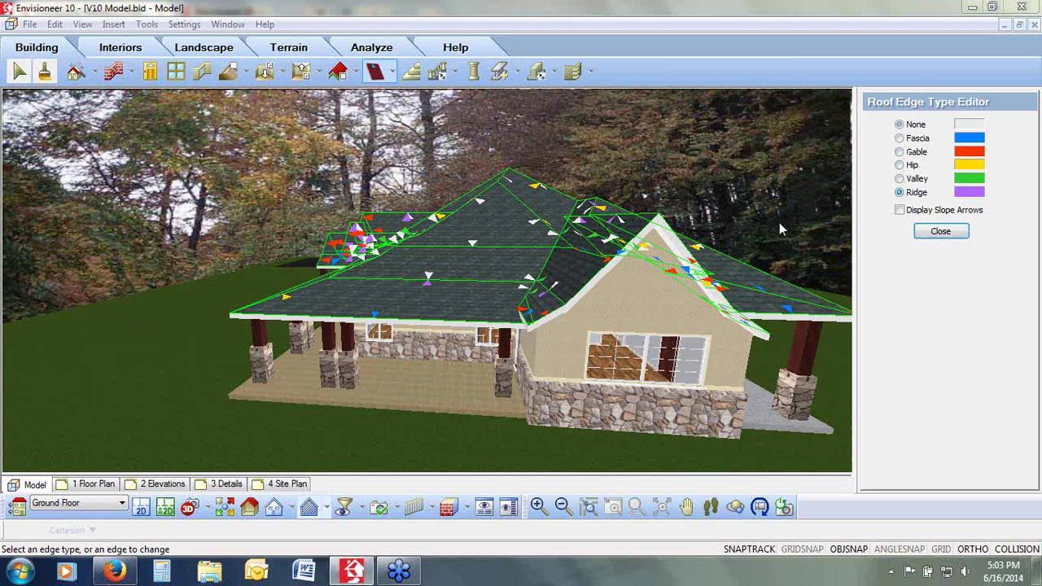
left_click(474, 247)
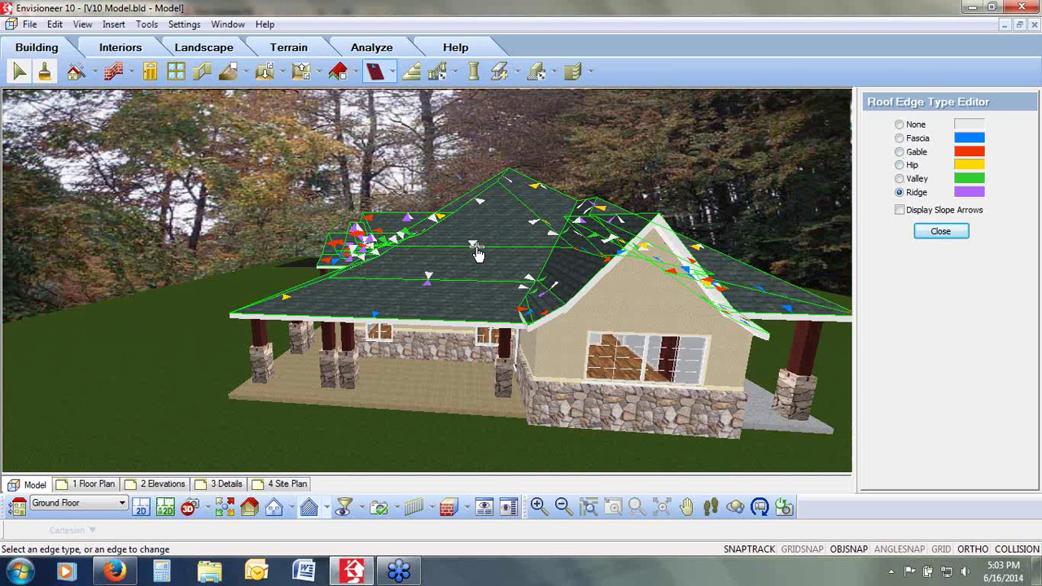
left_click(899, 138)
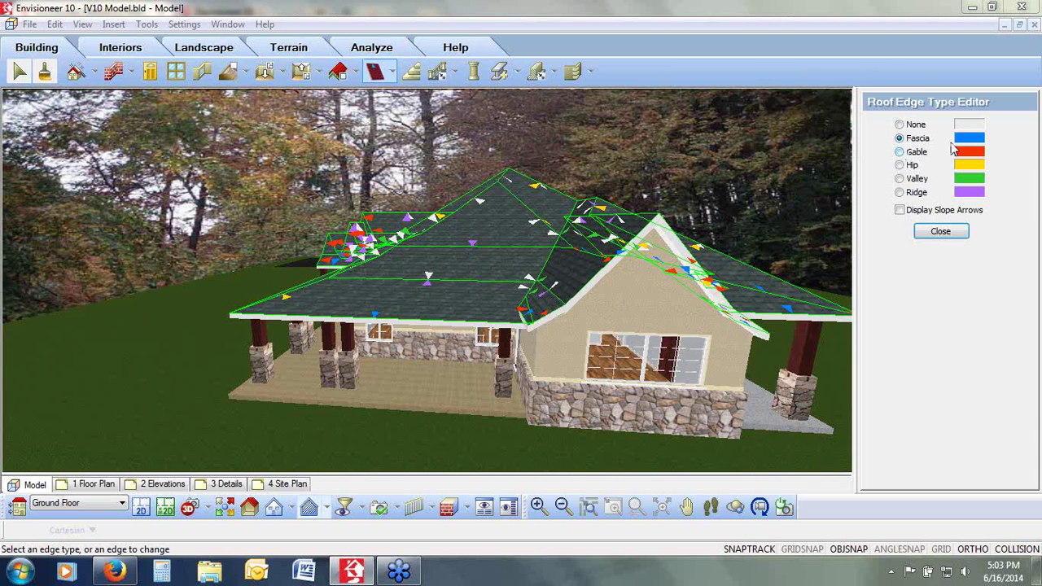
left_click(474, 257)
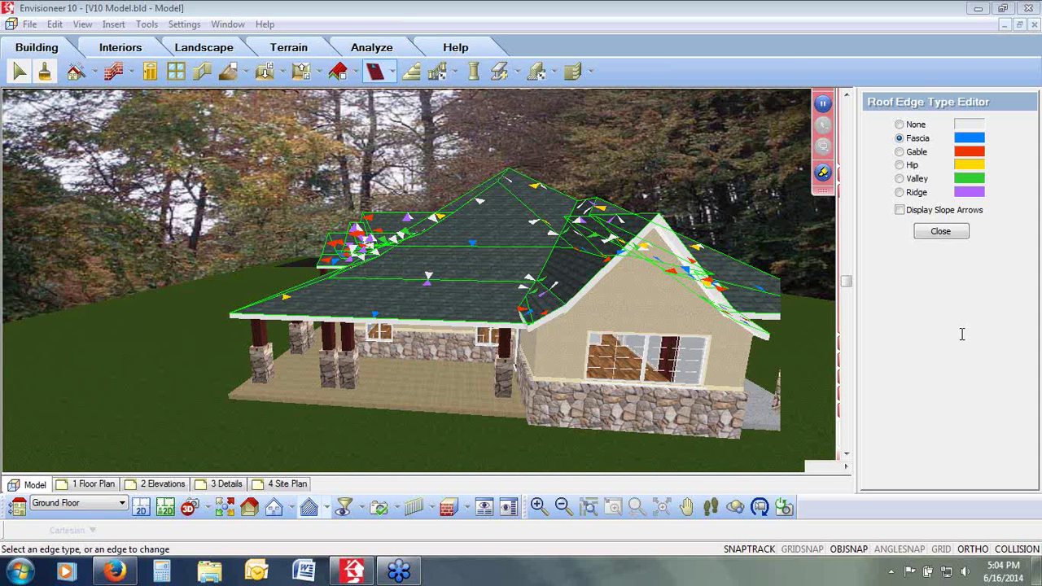
right_click(554, 351)
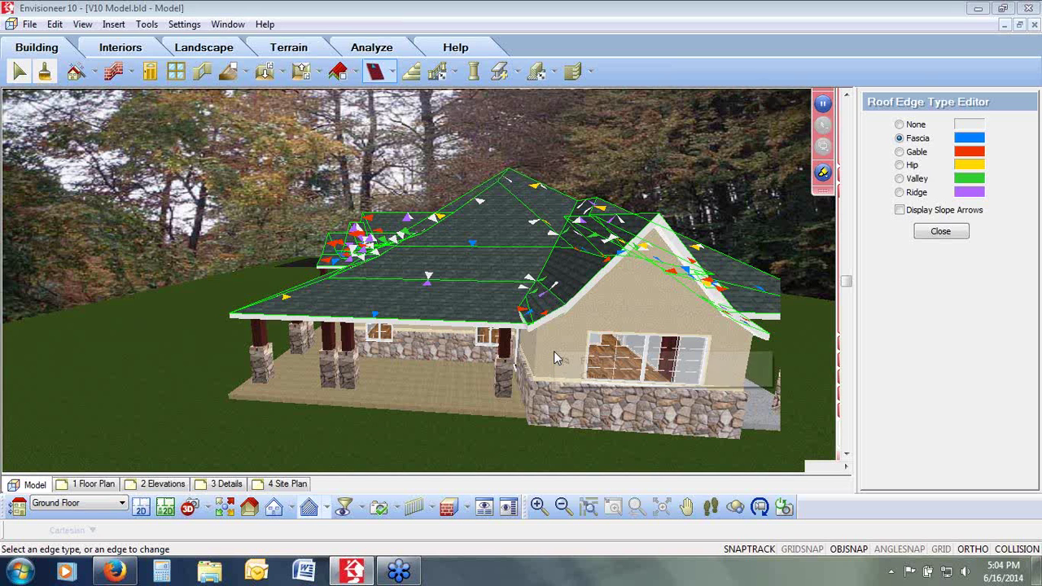
Leave the Roof Edge Type Editor, review the stucco gable-end wall's basic and appearance properties, and close them without saving
left_click(593, 377)
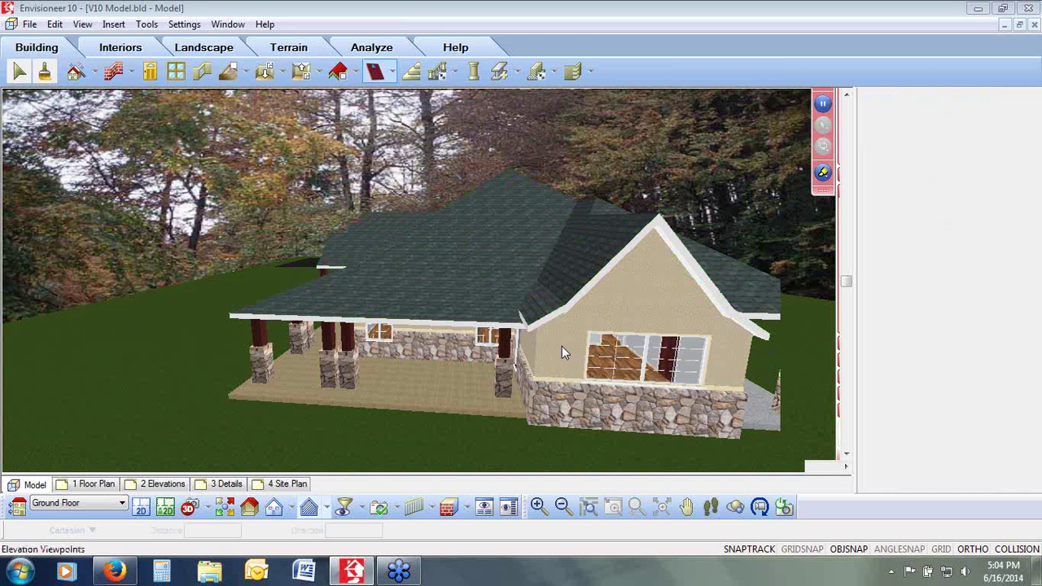
left_click(562, 346)
right_click(562, 346)
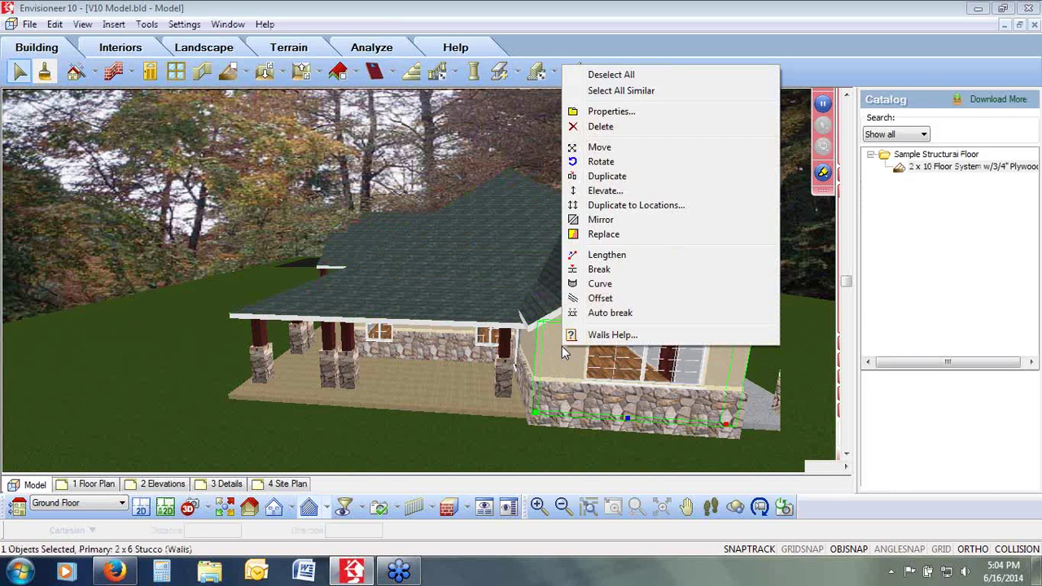
left_click(611, 111)
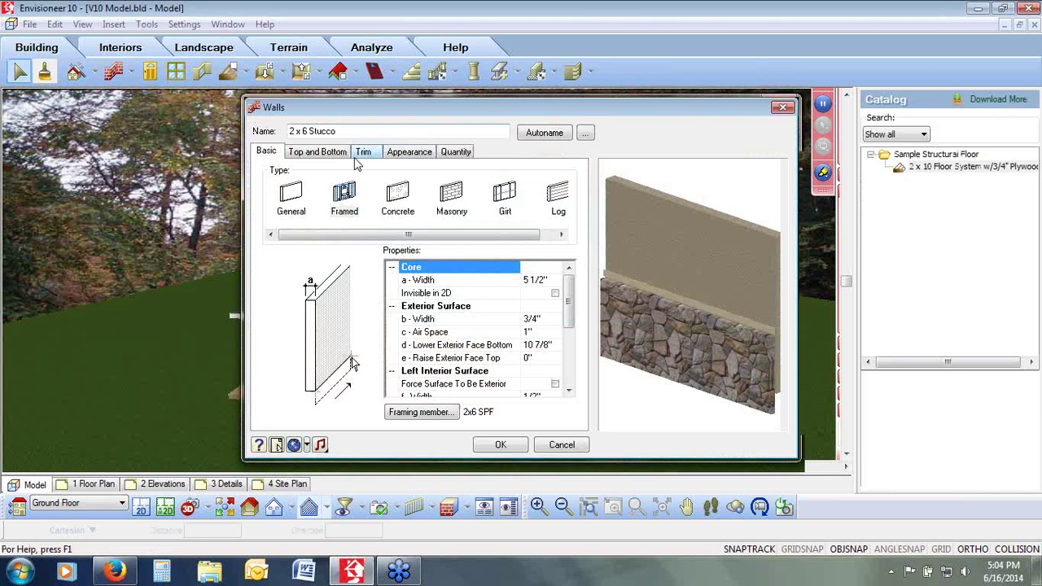
left_click(436, 151)
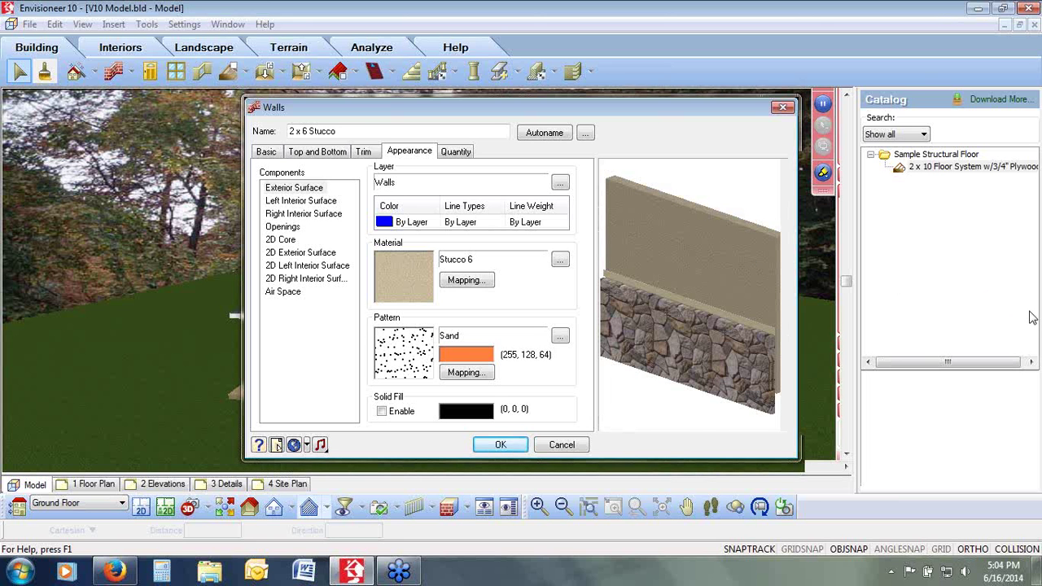
left_click(573, 448)
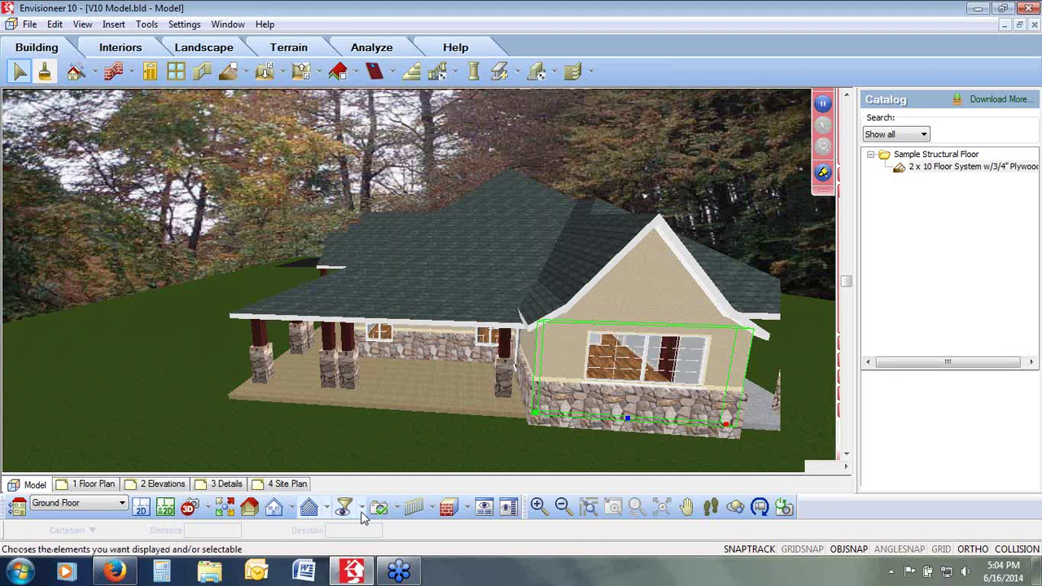
Switch to Firefox, return to the Cadsoft Training page, and look through the schedule of upcoming classes
left_click(130, 573)
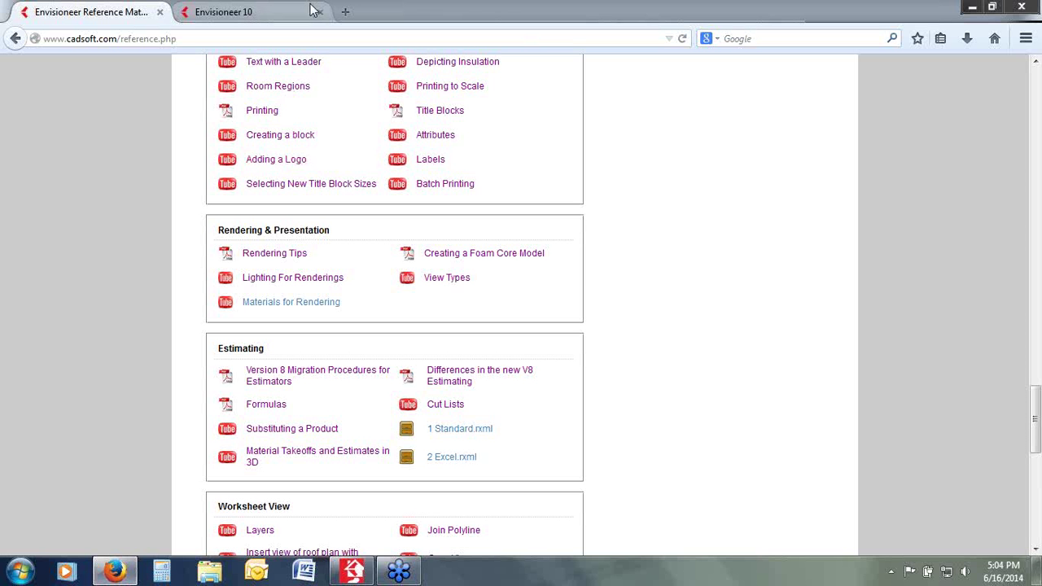
left_click(14, 39)
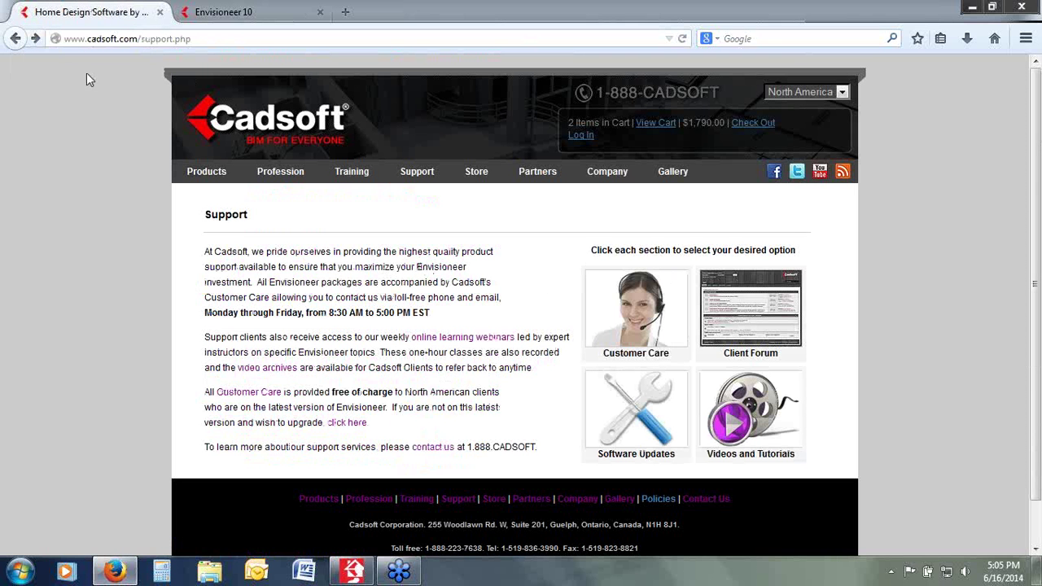
left_click(14, 41)
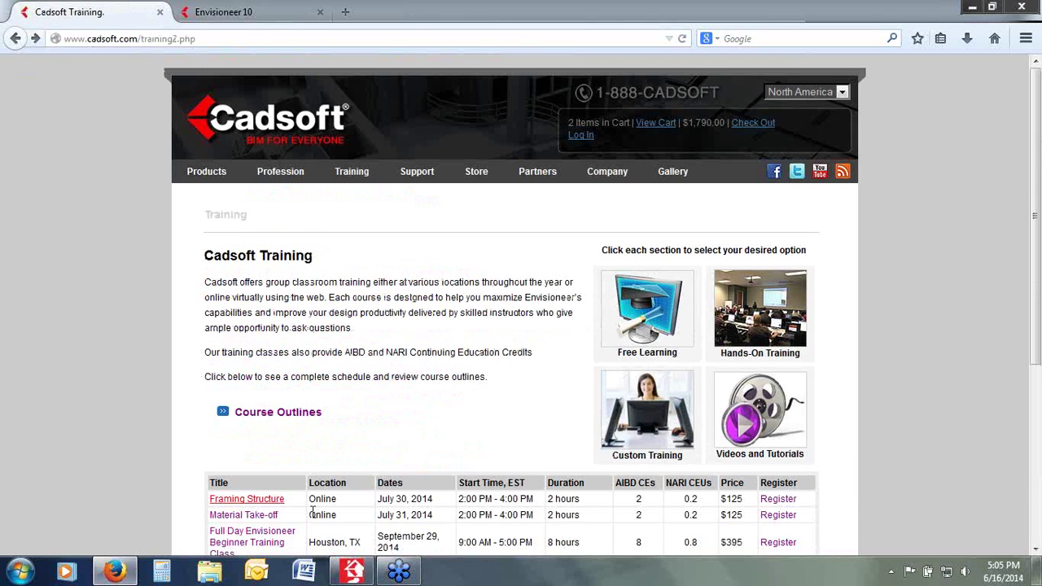
scroll(1036, 551, "down", 6)
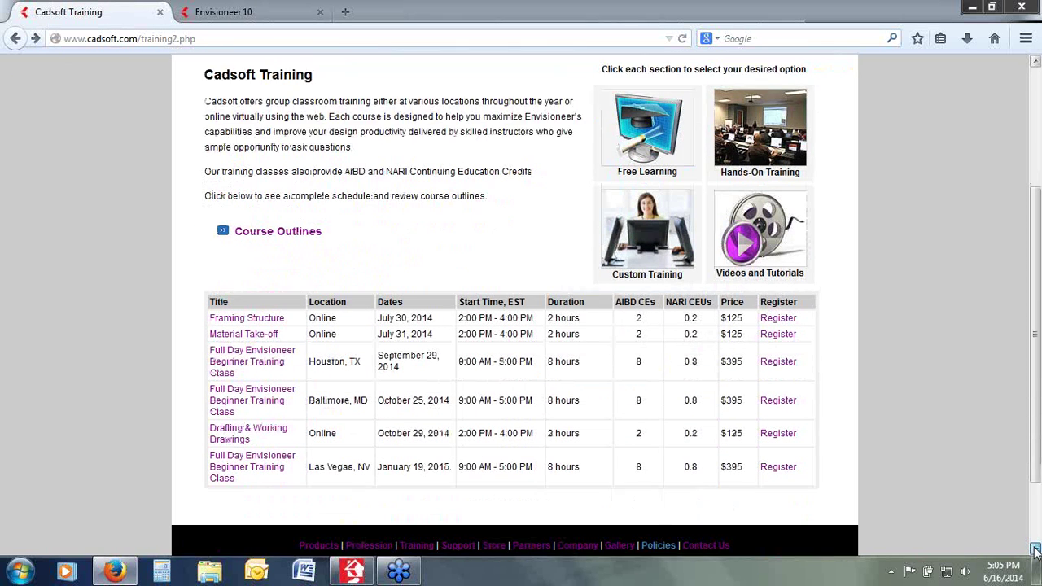